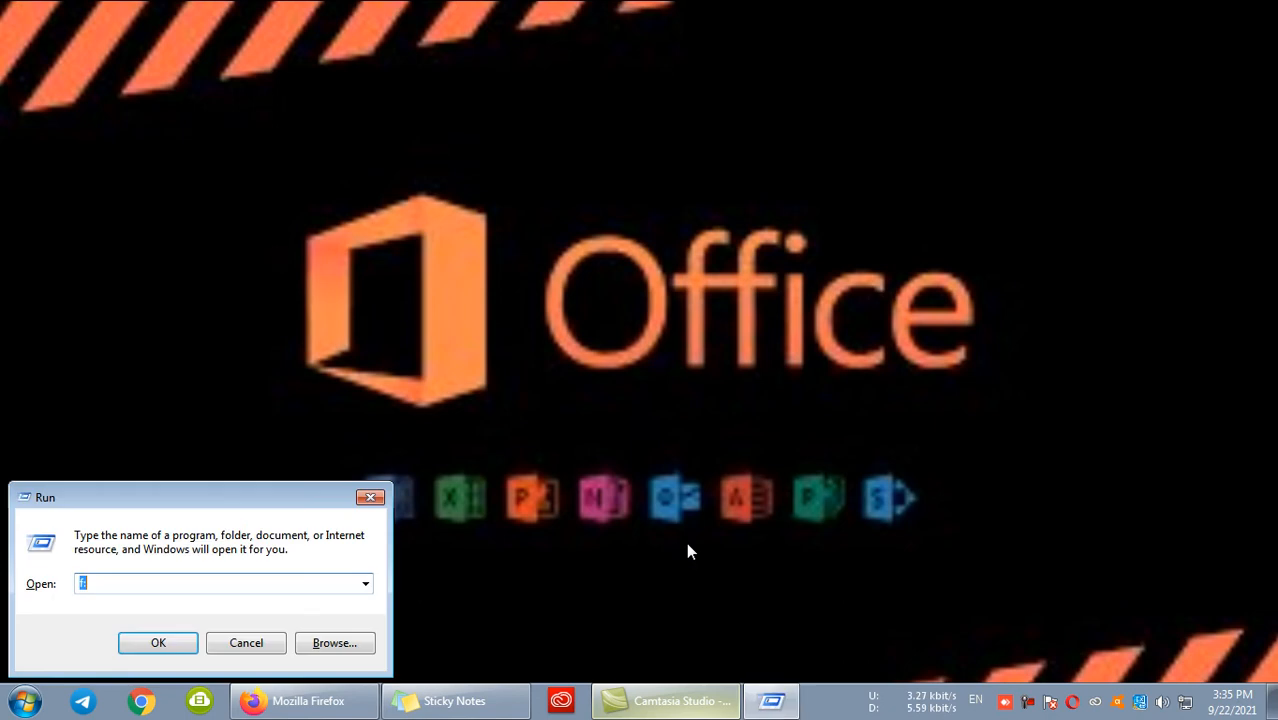
- Launch Microsoft Word with the winword command, dismiss the activation wizard and create a blank document
type("winword")
key("Return")
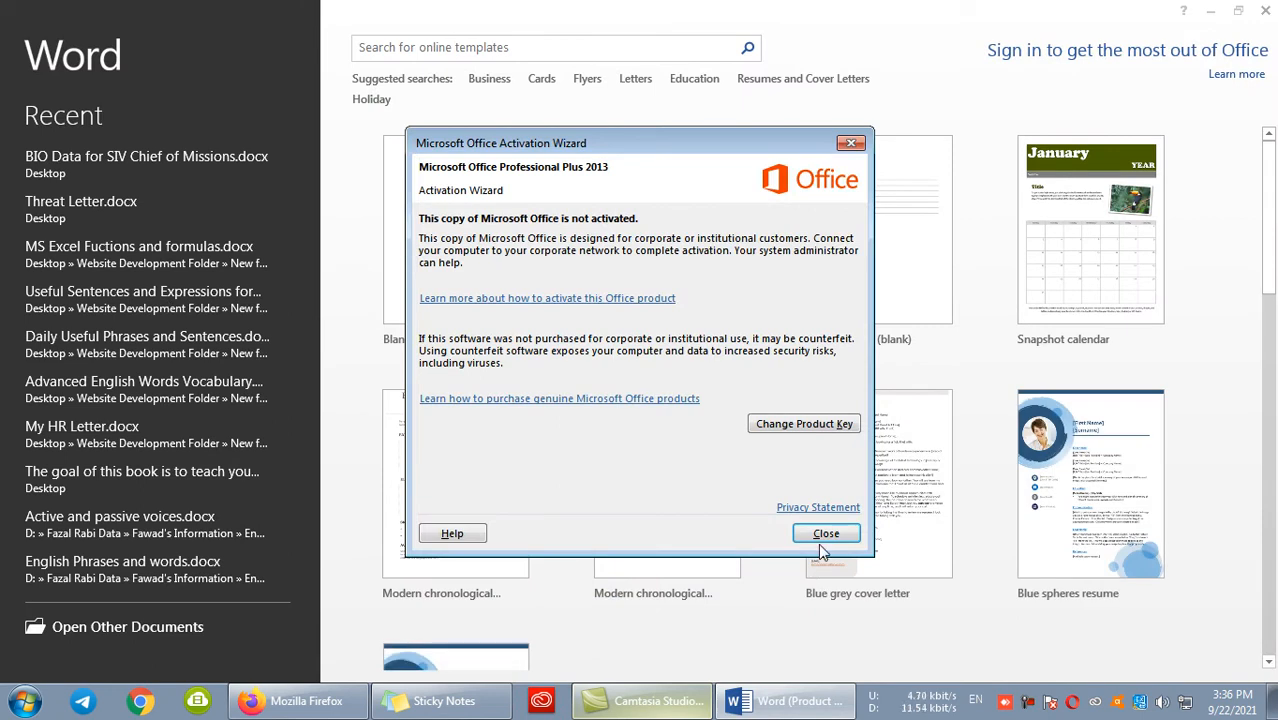
left_click(825, 530)
left_click(455, 245)
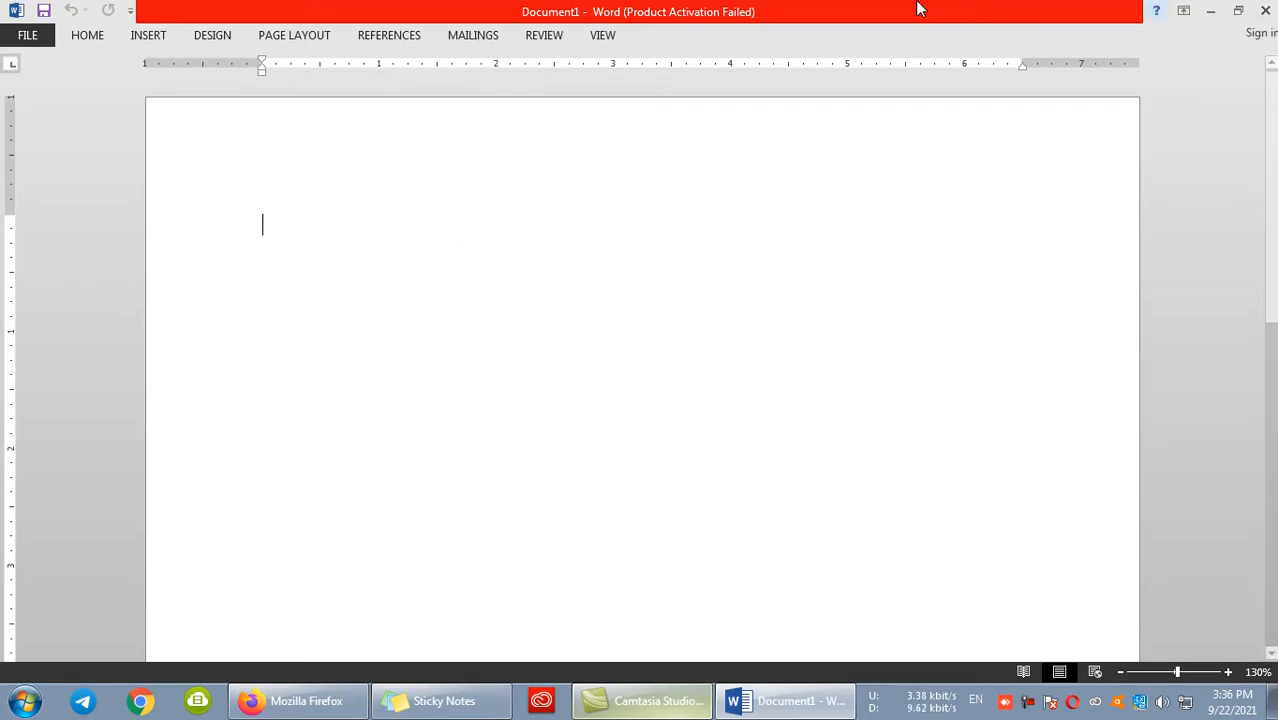
- Keep the ribbon permanently expanded and look over the Home, Insert and Design commands
double_click(78, 37)
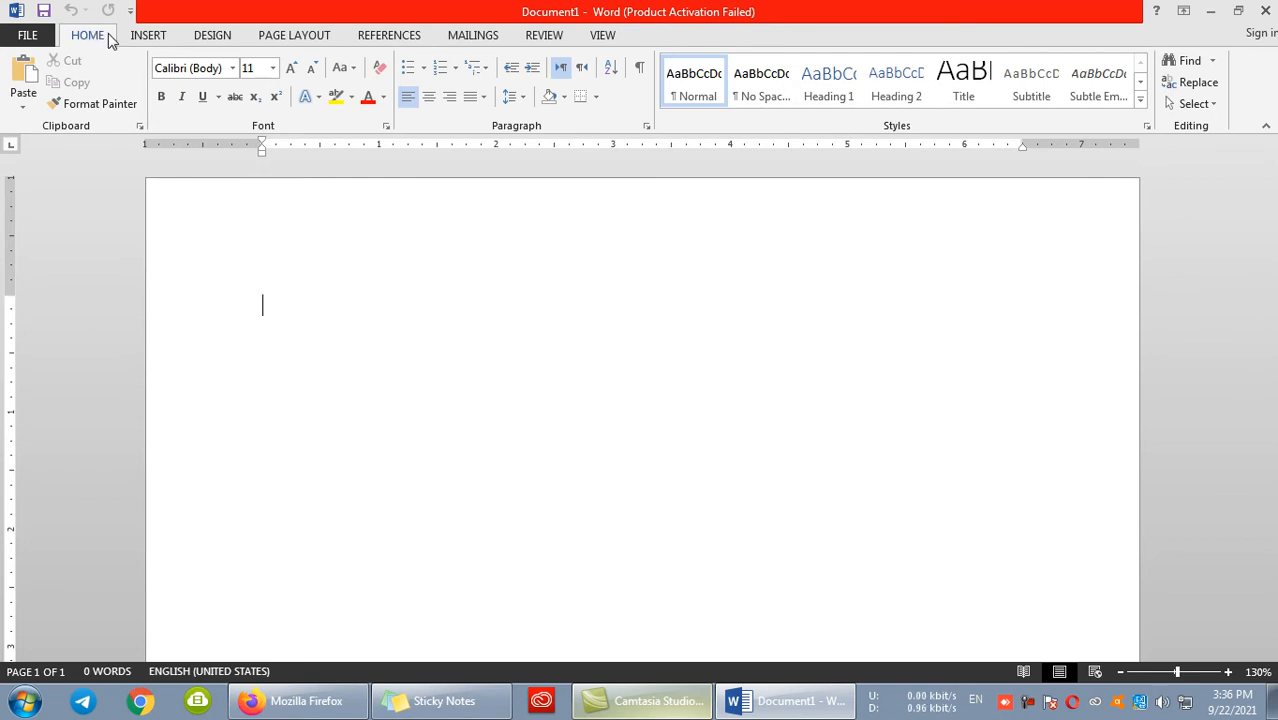
left_click(149, 37)
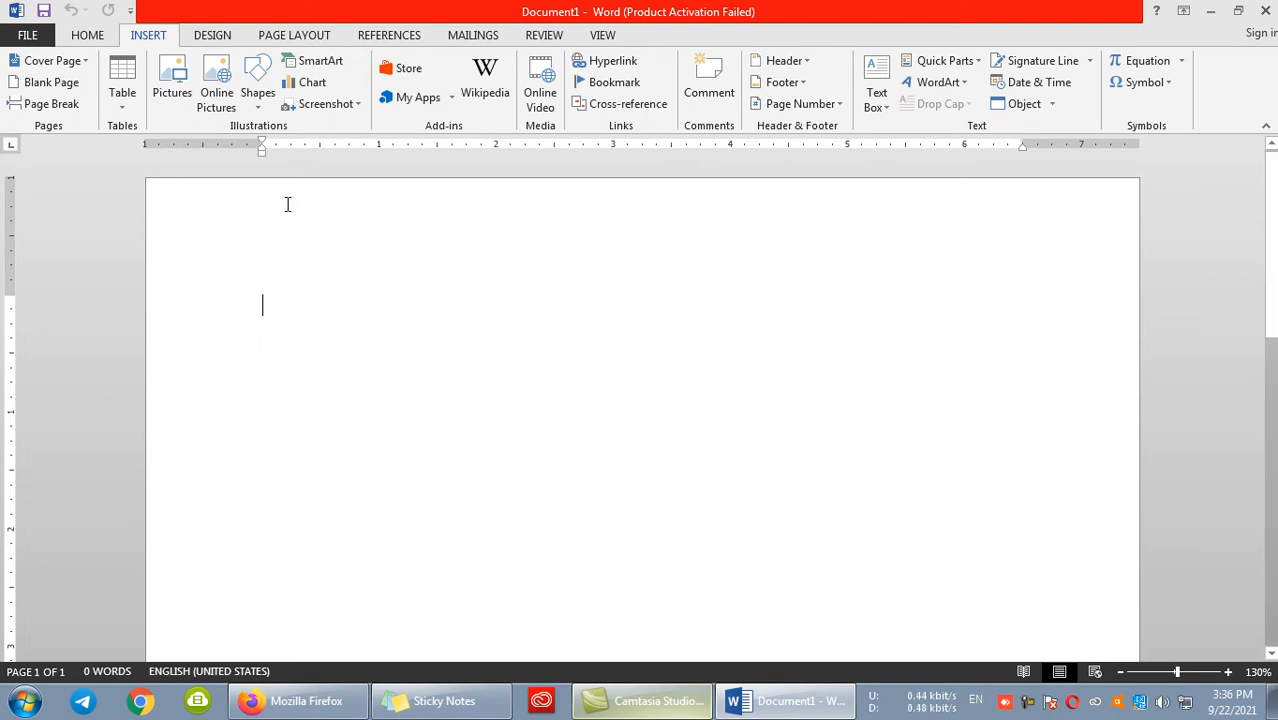
left_click(230, 36)
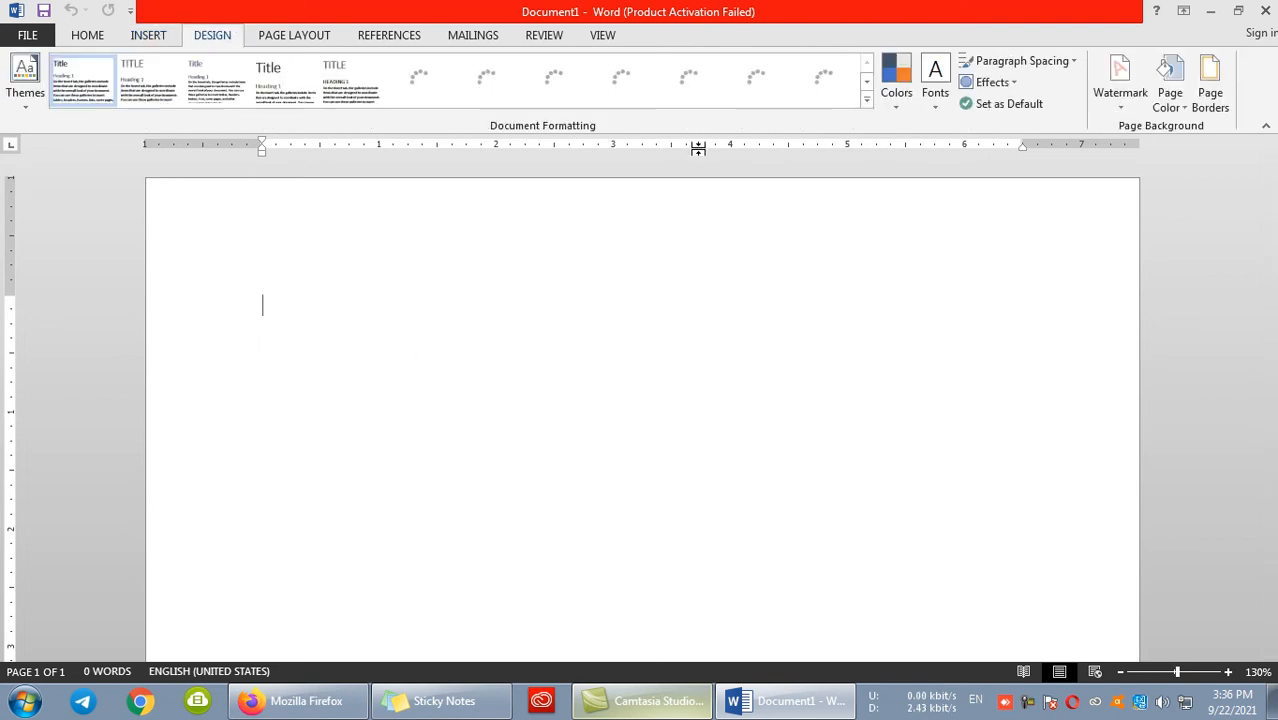
left_click(104, 38)
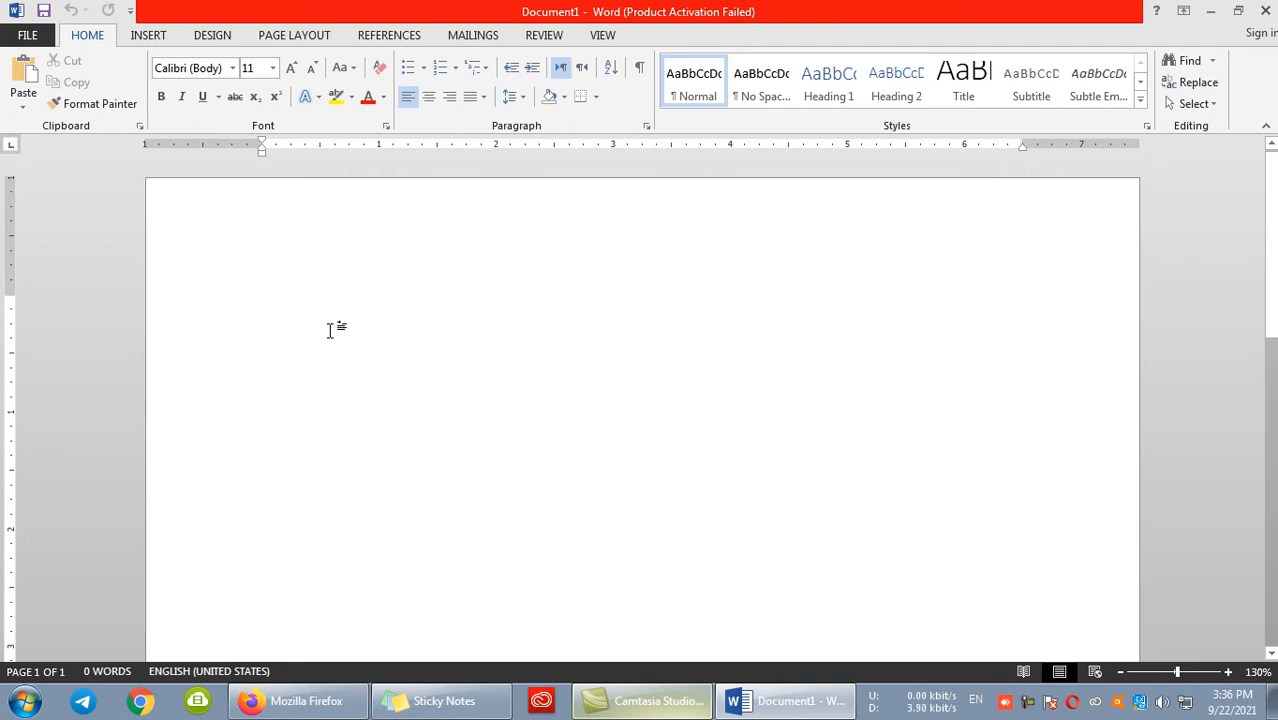
scroll(450, 315, "down", 1)
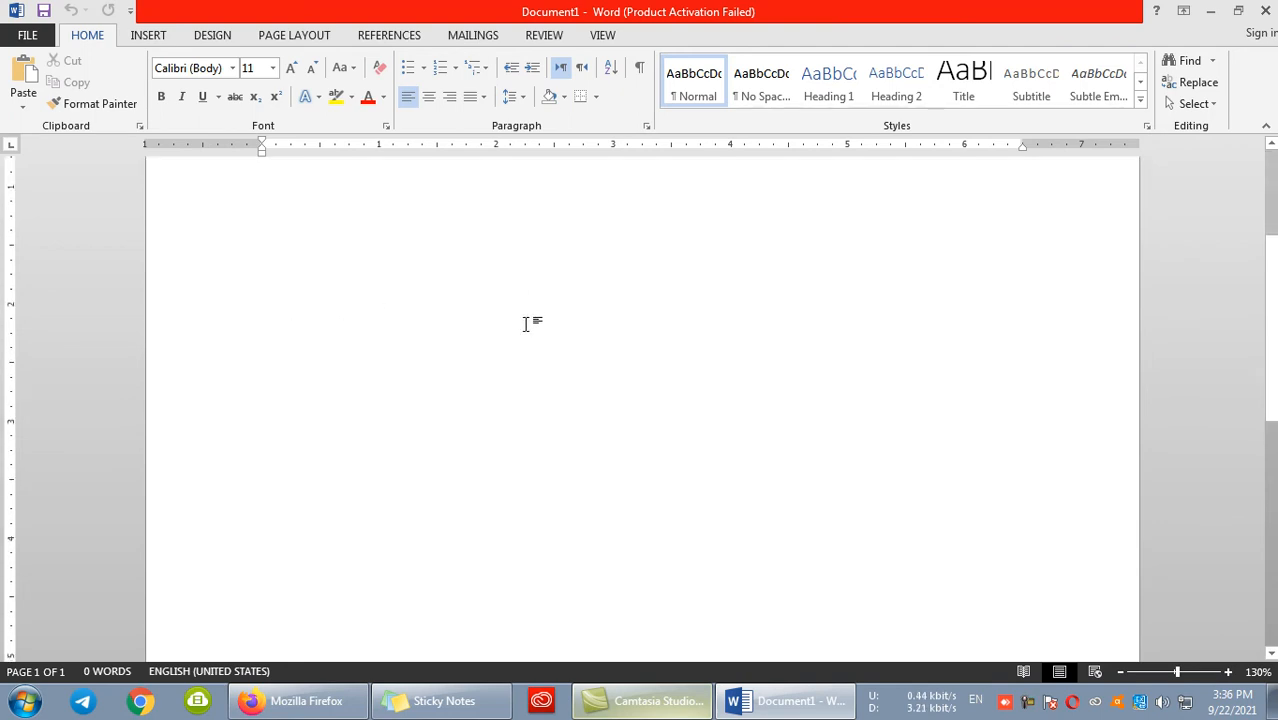
scroll(626, 475, "up", 1)
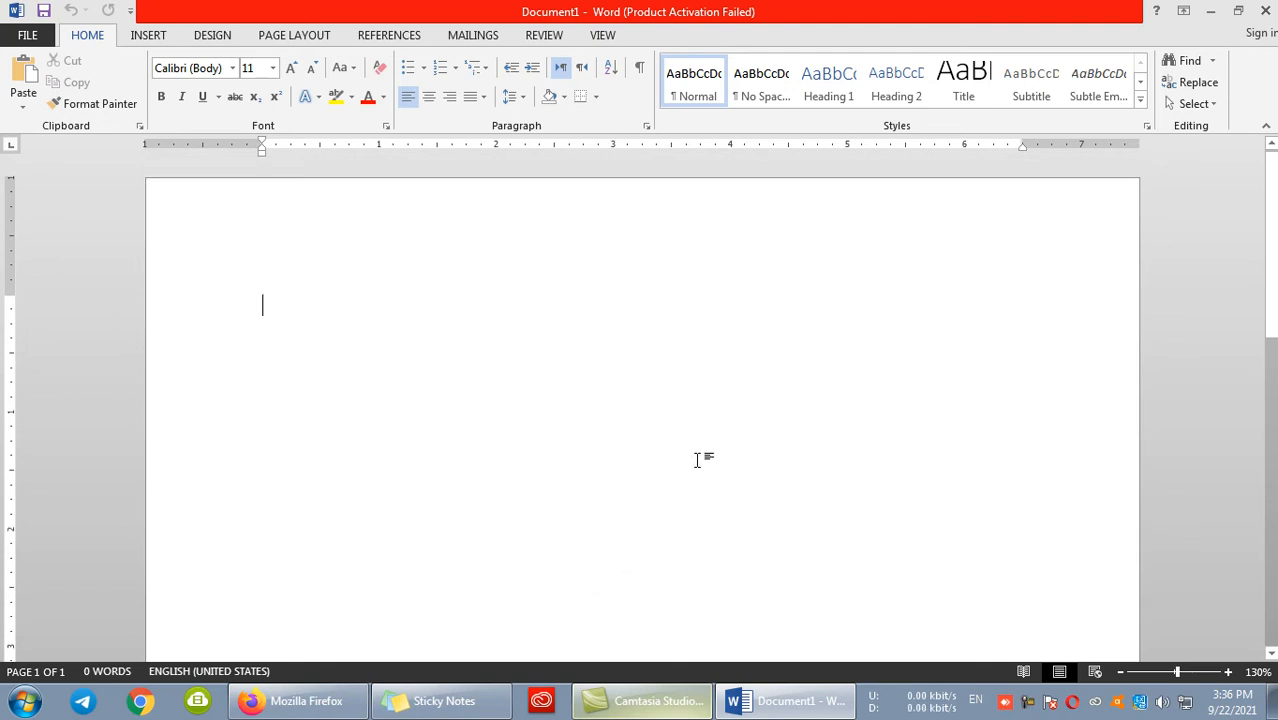
- Write "Page" on the first line and "Is the part of the ms word document" on the line below
type("Page ")
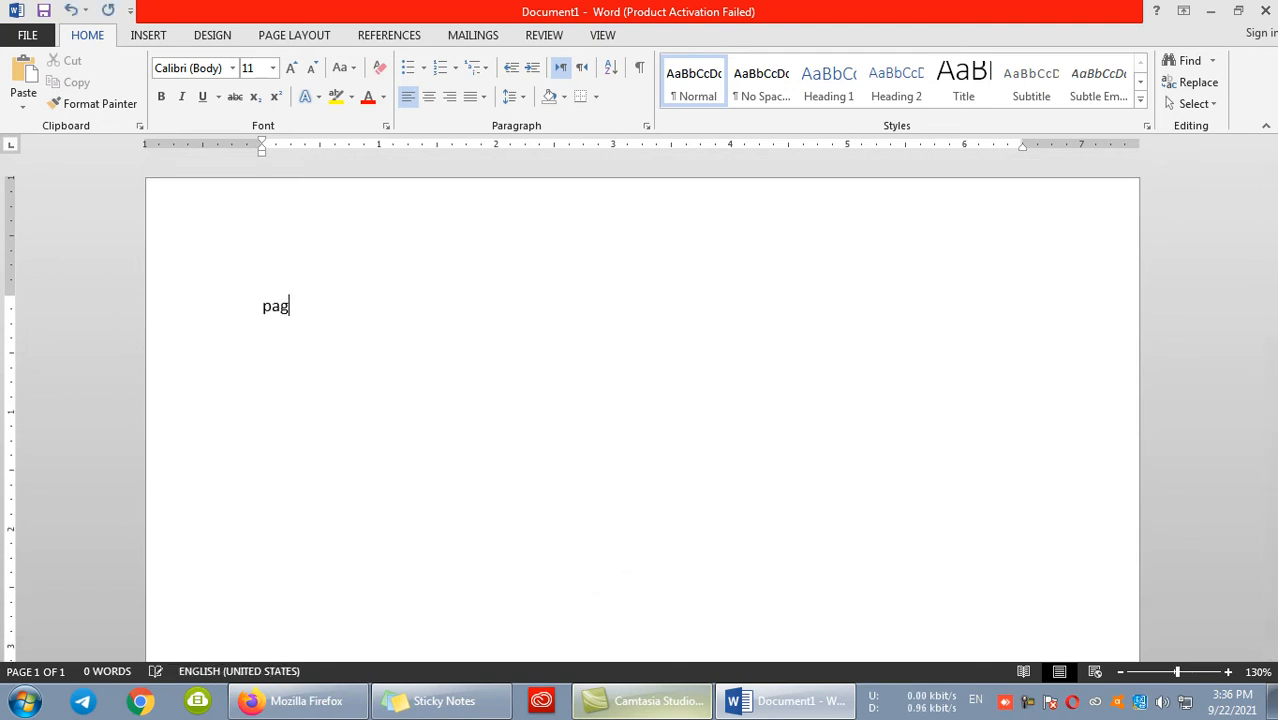
type("is the part of the ms word document")
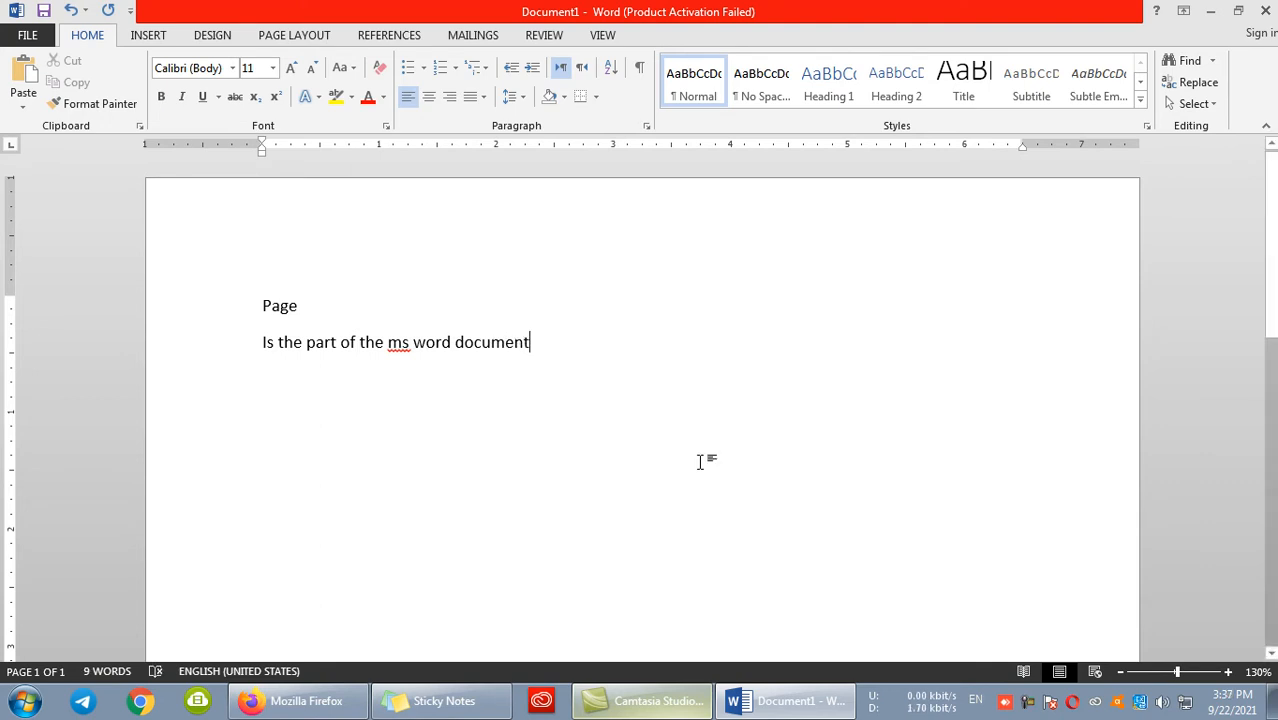
left_click_drag(530, 342, 457, 342)
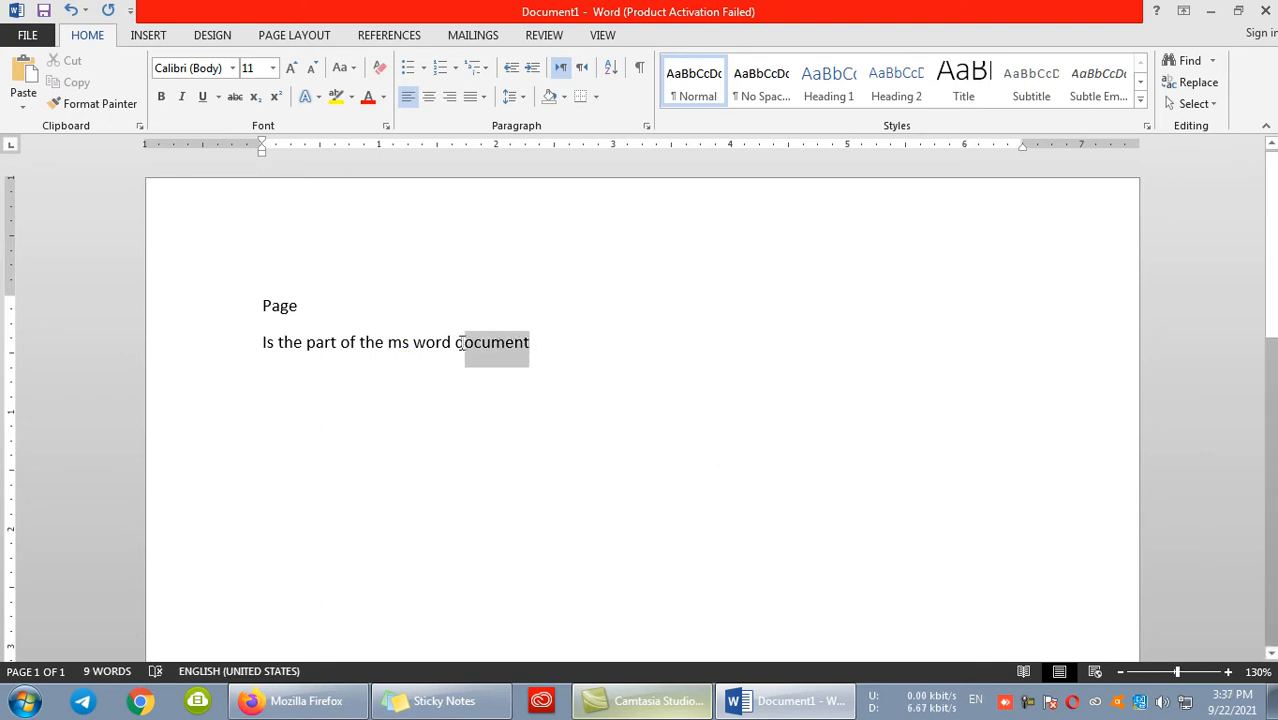
left_click(326, 314)
- Add a new line reading "Page" below the sentence, with a single horizontal line across the page under it
left_click(562, 349)
key("Return")
type("Page")
type("---")
key("Return")
- Write the line "Parts of the page" below the horizontal line and start a new paragraph
type("part o")
key("BackSpace")
type("s of the page")
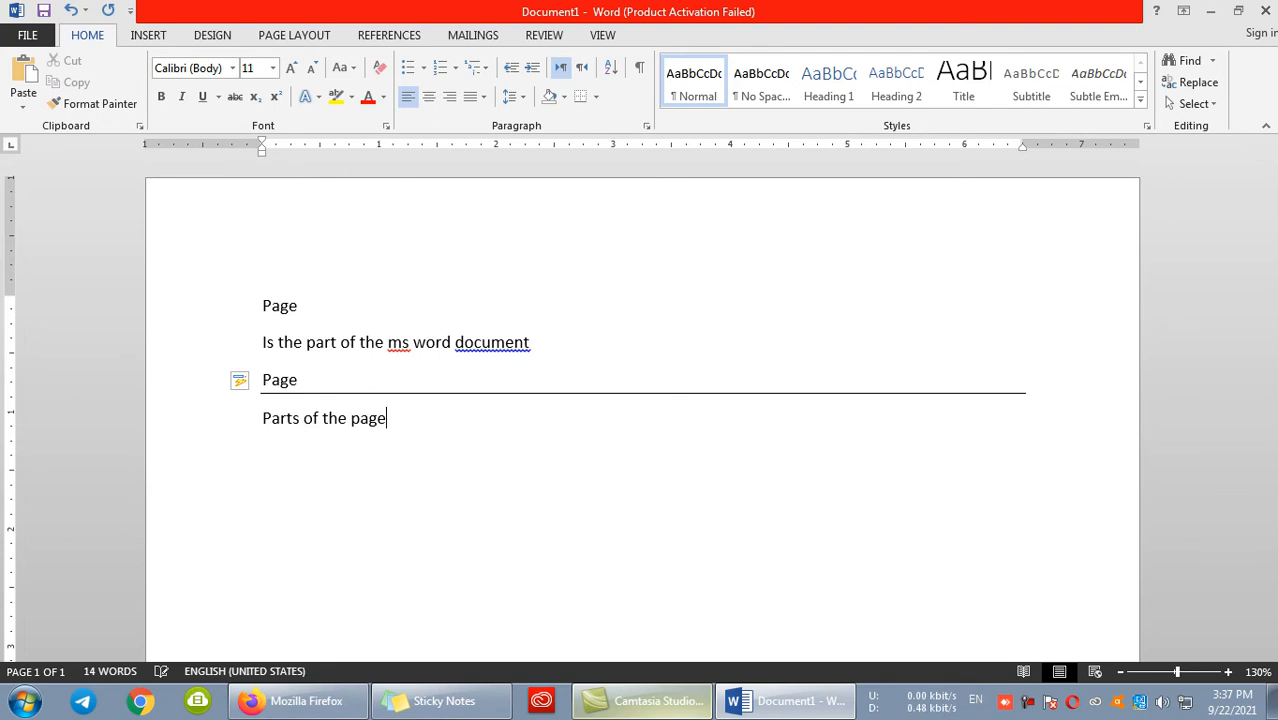
key("Return")
- Start a dash-bulleted list with "Top area of the page is called header" and "Bottom area of the page is called footer"
type("- ")
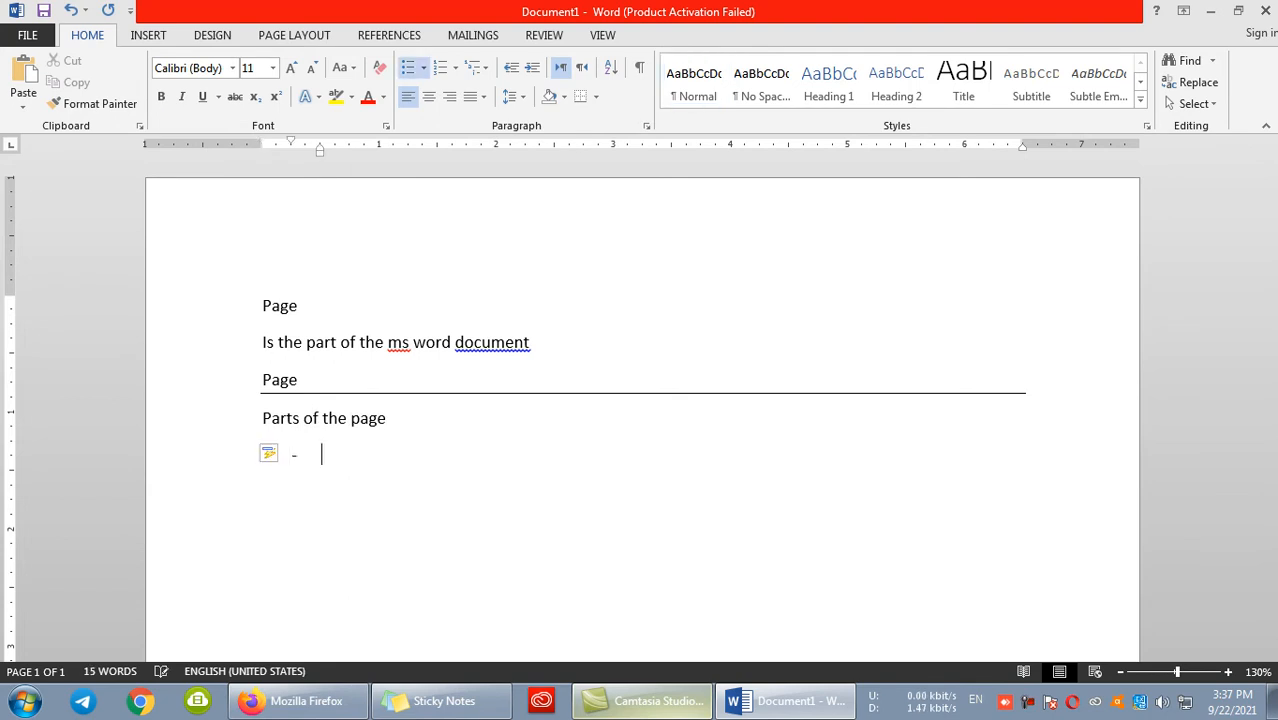
type("t")
type("op area of the p")
type("age ")
type("is called")
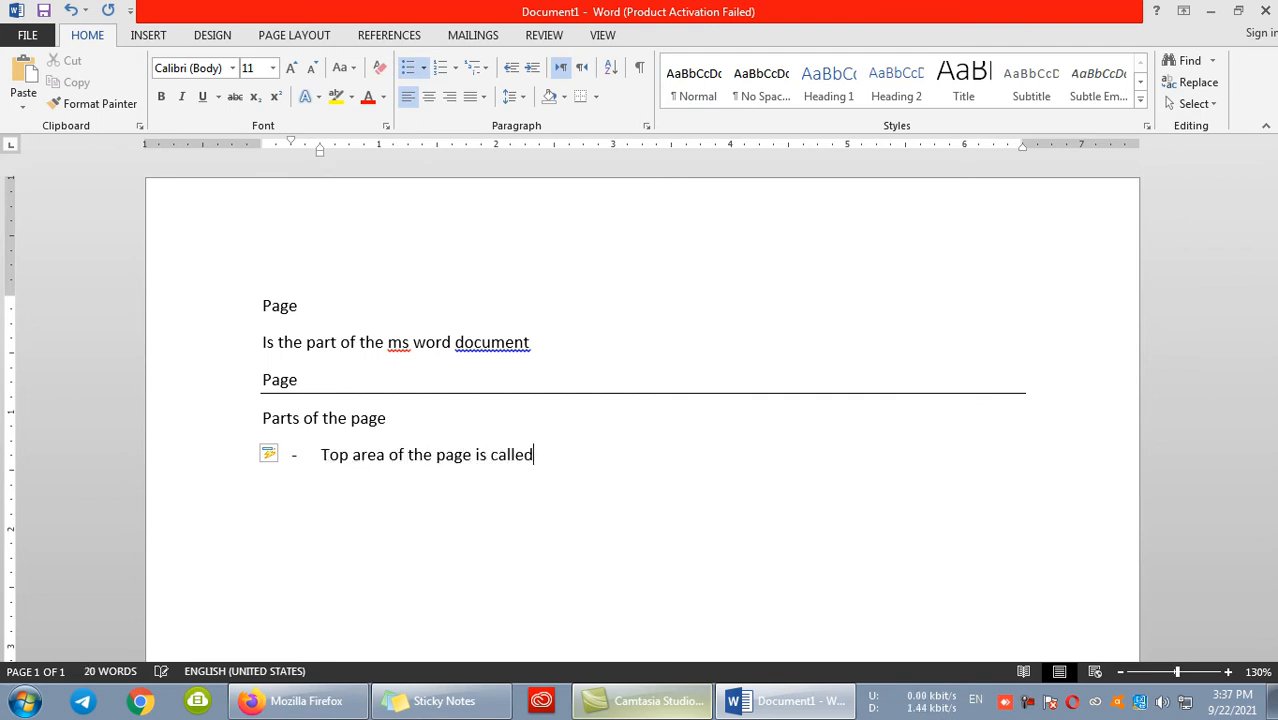
type(" header")
key("Return")
type("bottom area of ")
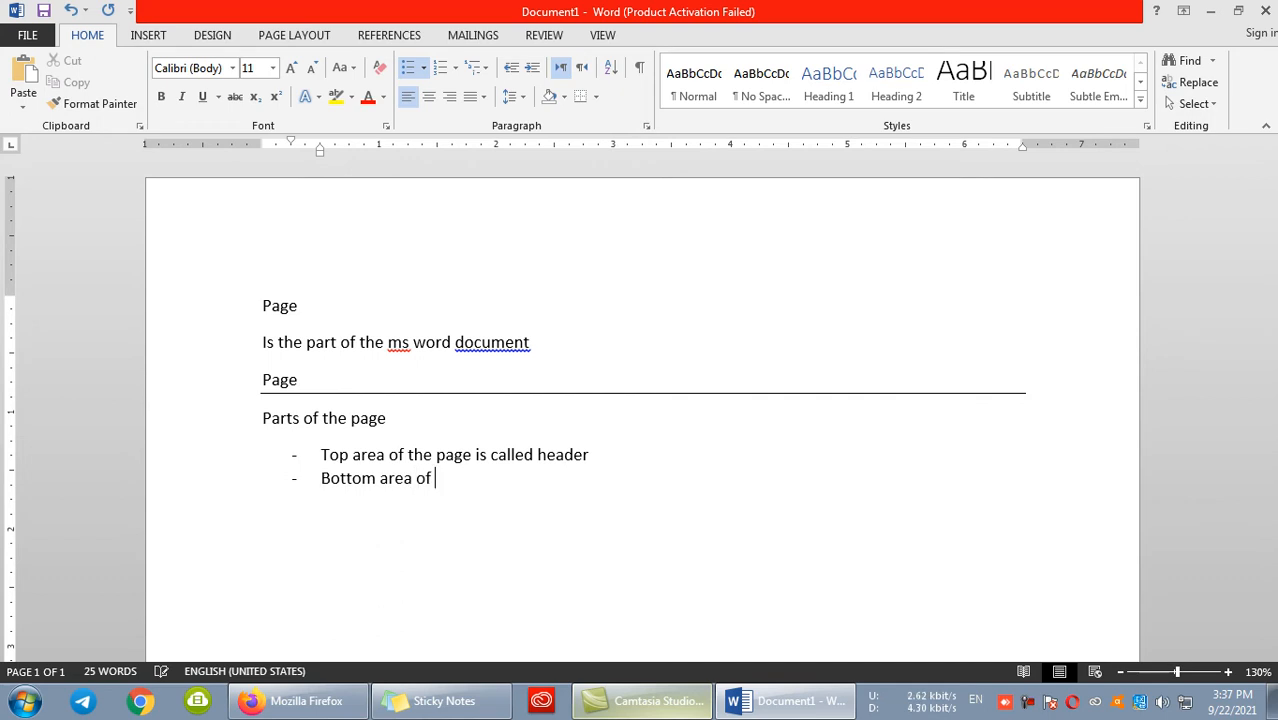
type("the page is called footer")
key("Return")
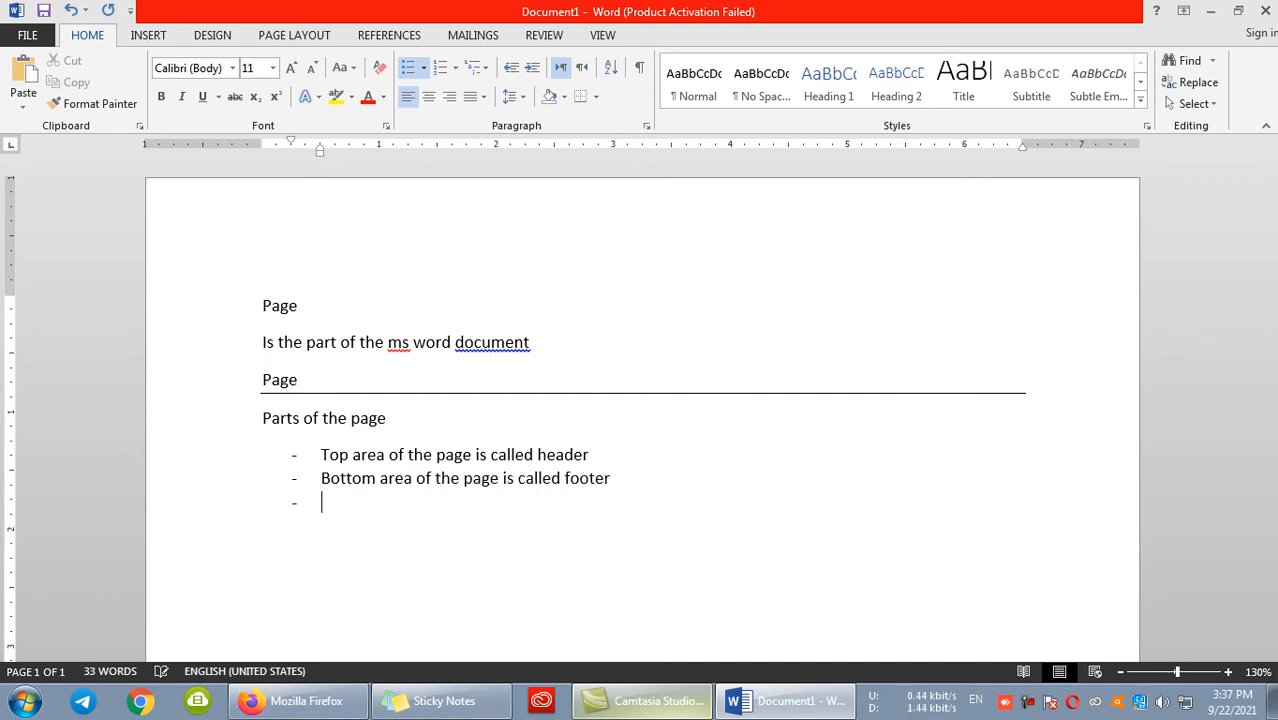
- Add the bullets "Right and left side of the page margin" and "Main body of the page where text can be placed"
type("right and lifft side of the page")
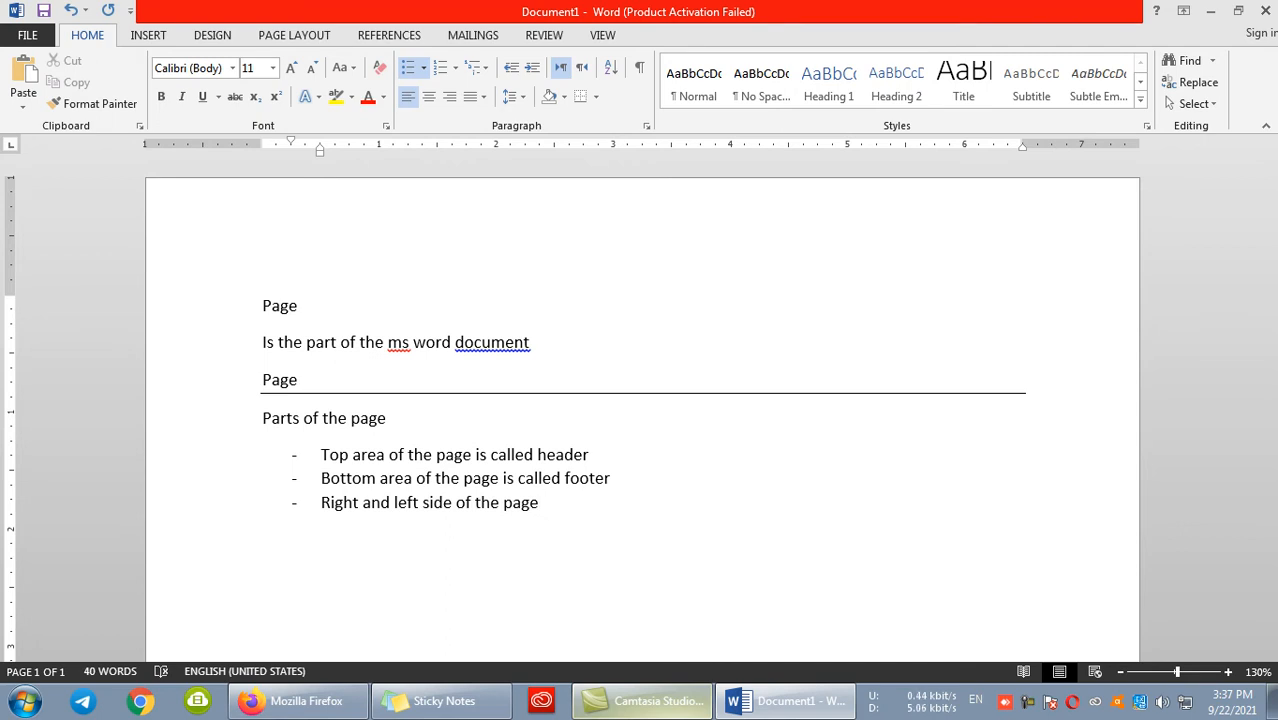
type("margin ")
type("main body o fth")
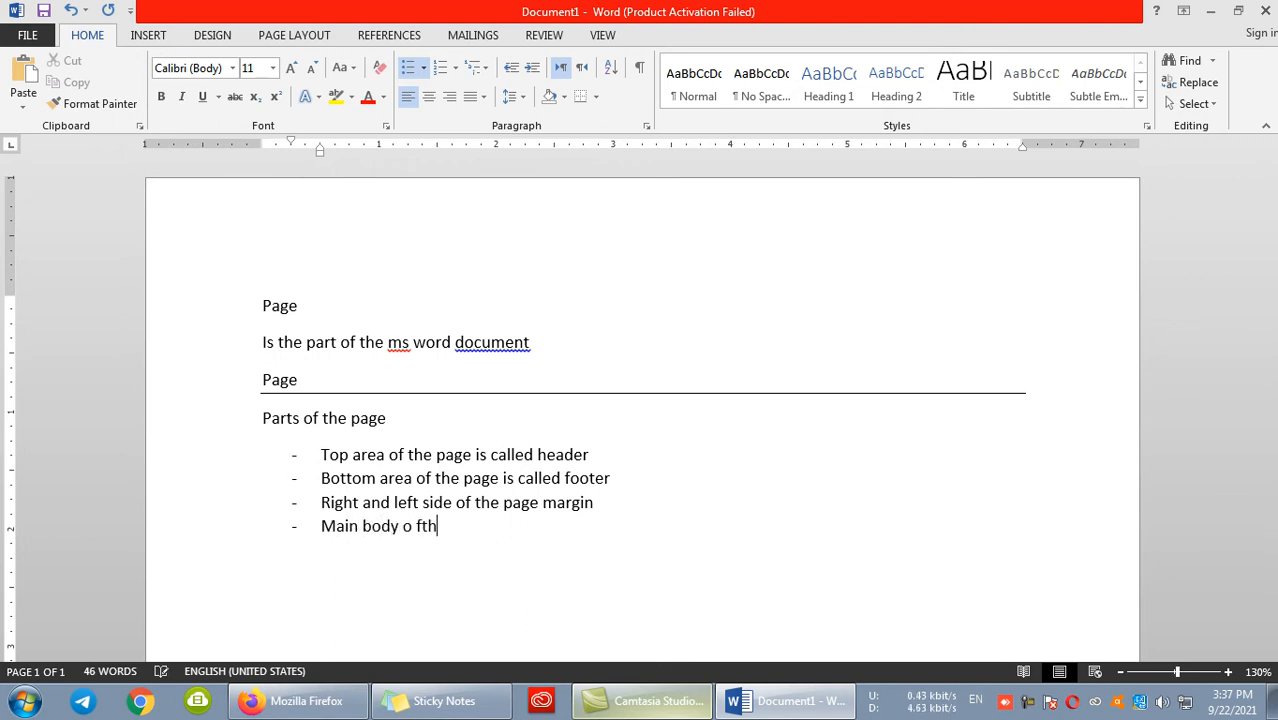
key("BackSpace")
key("BackSpace")
key("BackSpace")
key("BackSpace")
type("f the page where text can b")
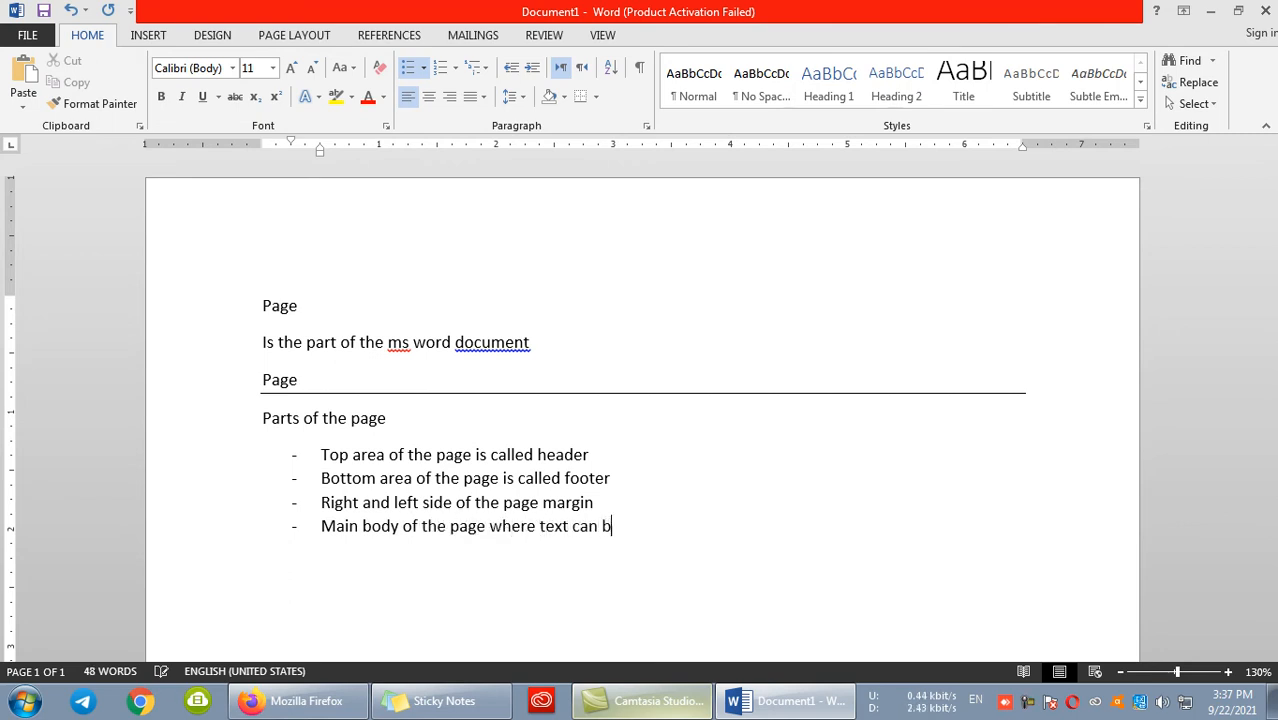
type("e placed")
scroll(560, 405, "down", 3)
left_click_drag(719, 377, 277, 305)
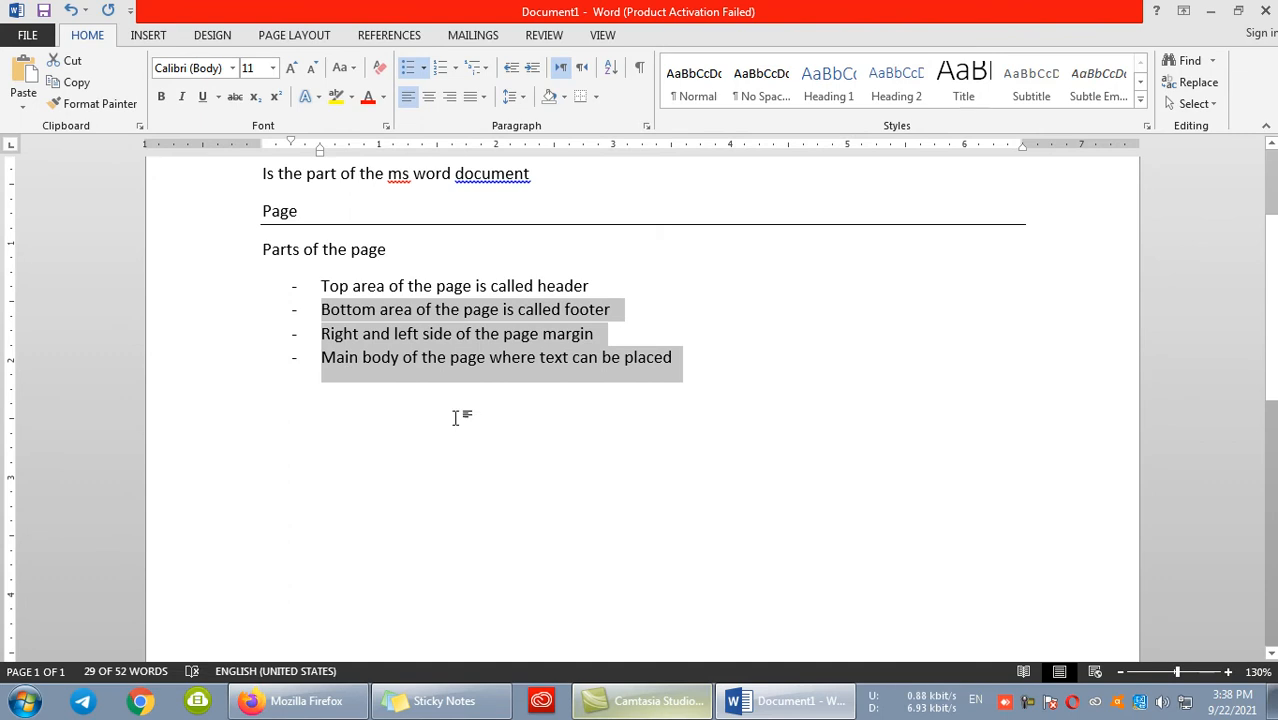
left_click(178, 357)
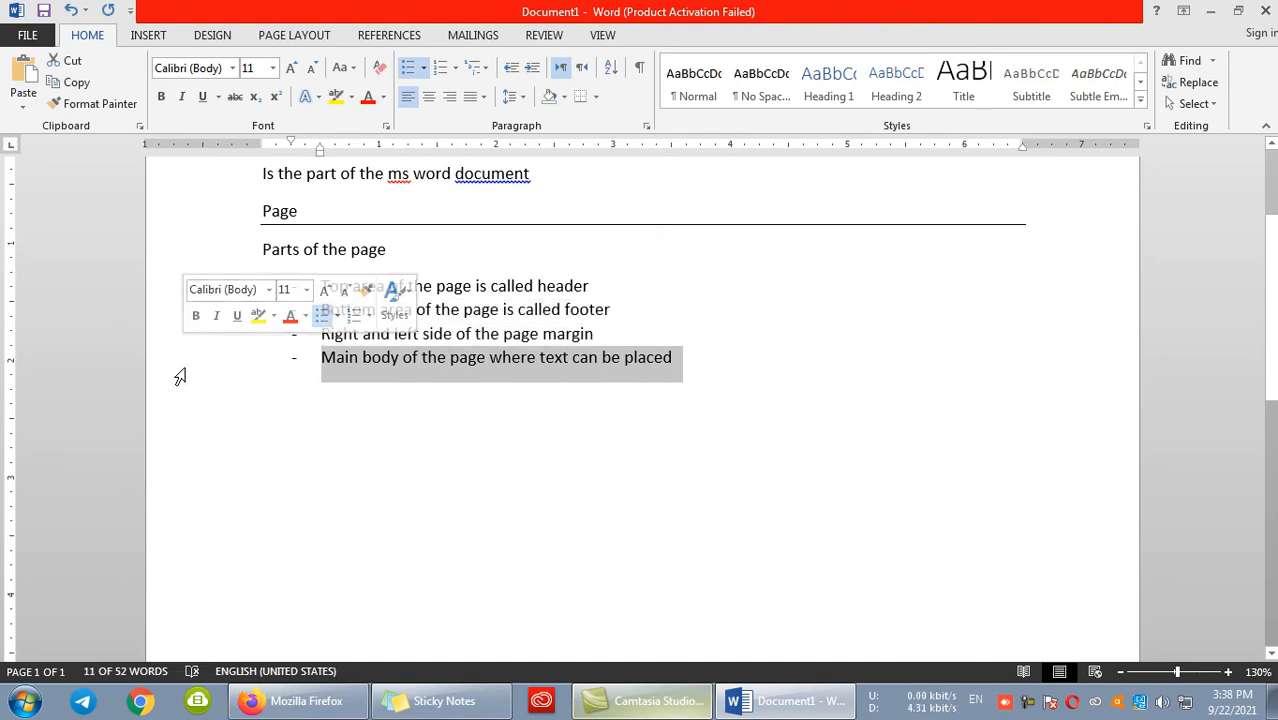
scroll(492, 290, "down", 5)
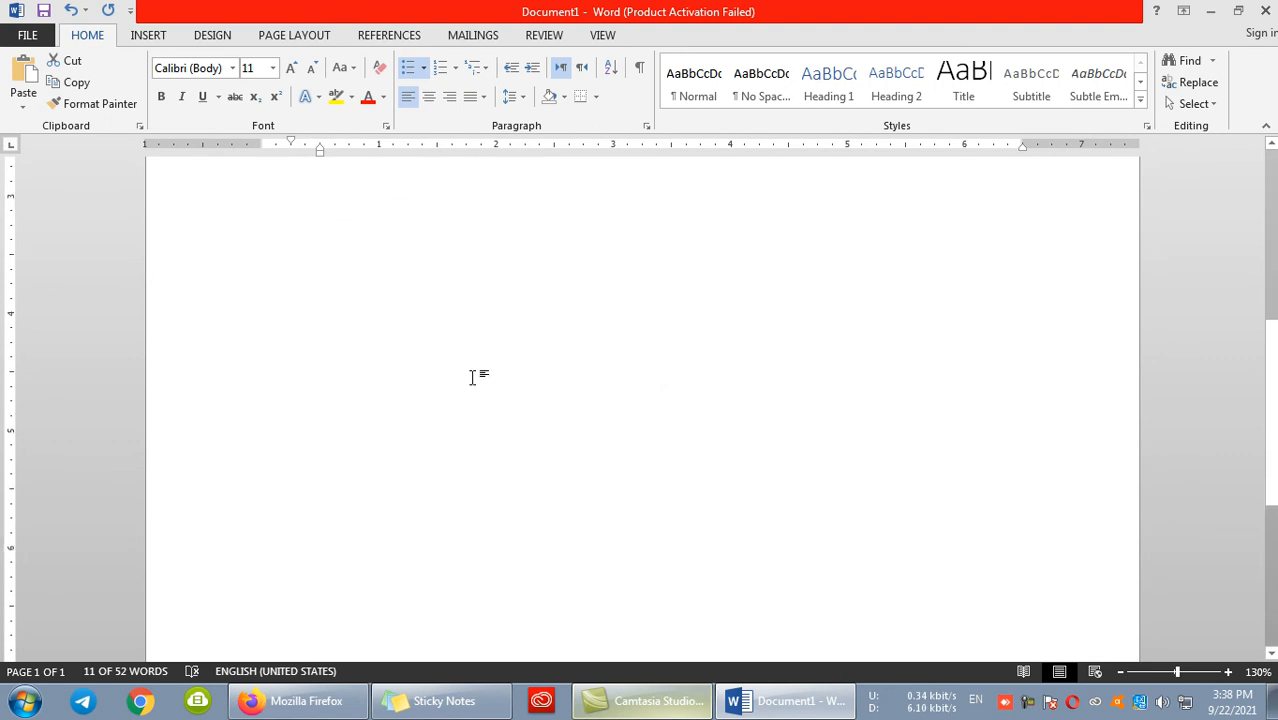
scroll(545, 415, "up", 5)
scroll(549, 419, "up", 1)
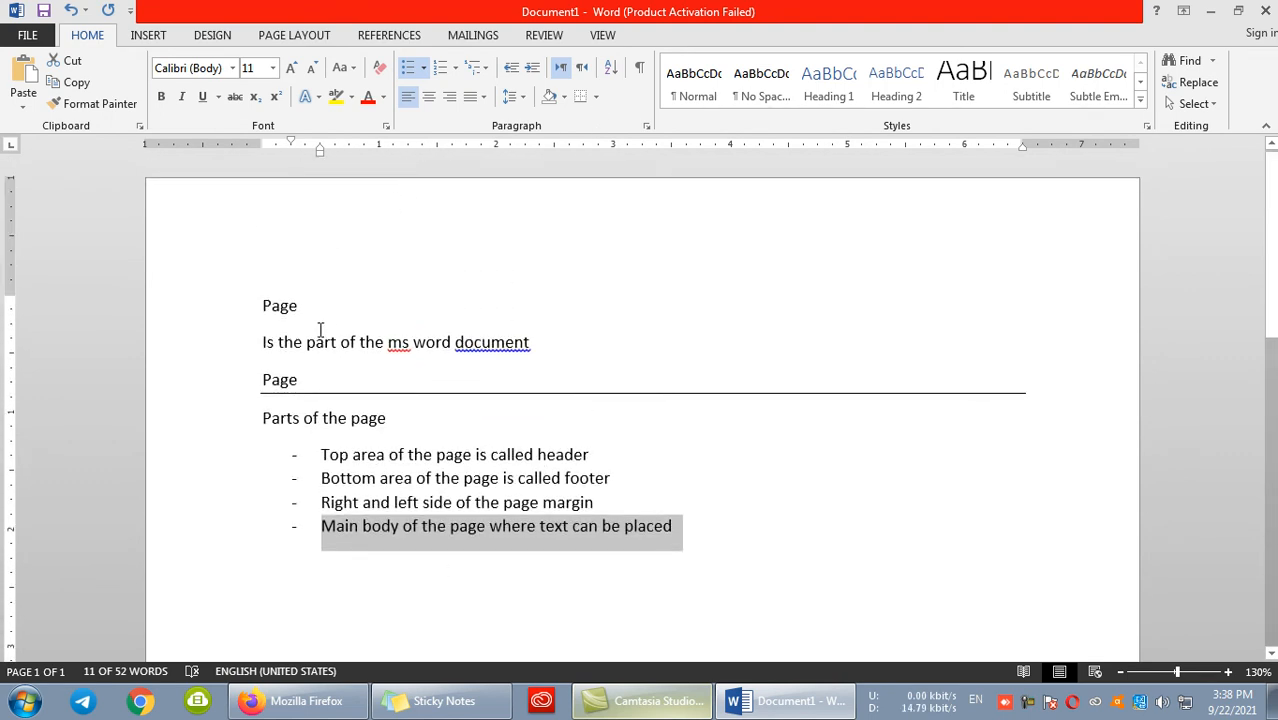
- End the bulleted list after its last item and insert a double horizontal line below it
scroll(300, 310, "down", 8)
left_click(365, 271)
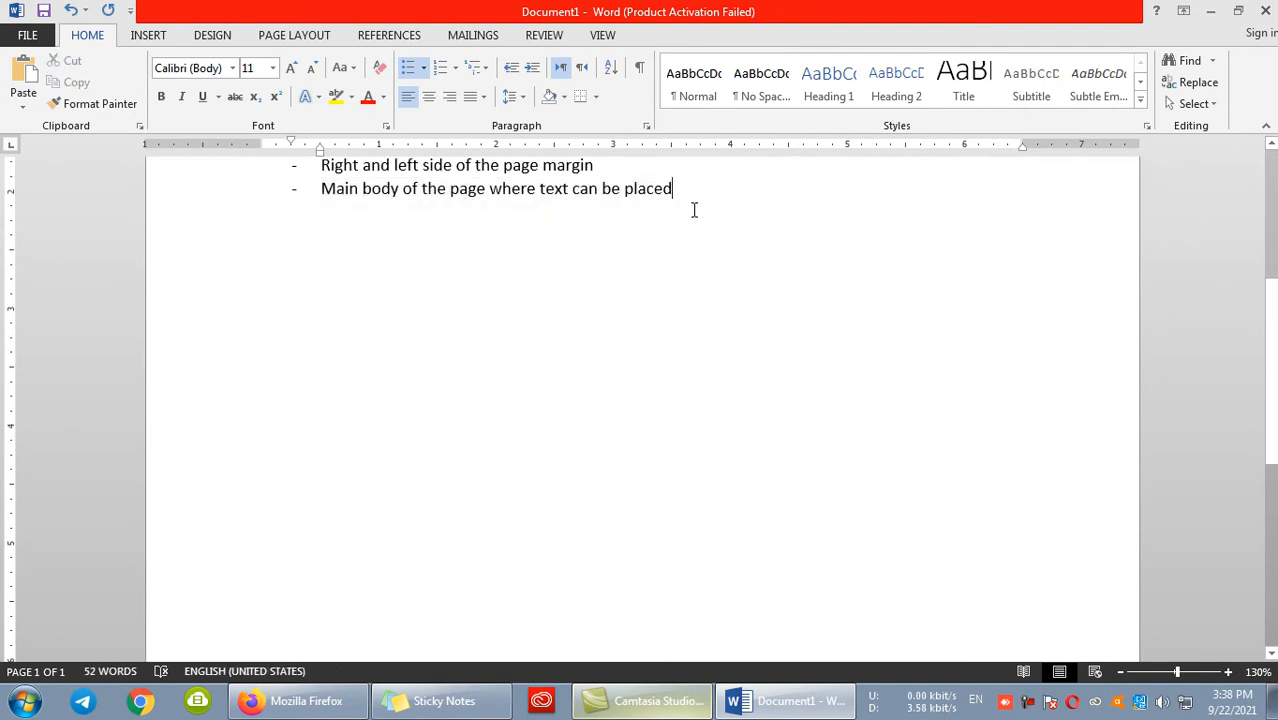
key("Return")
key("Return")
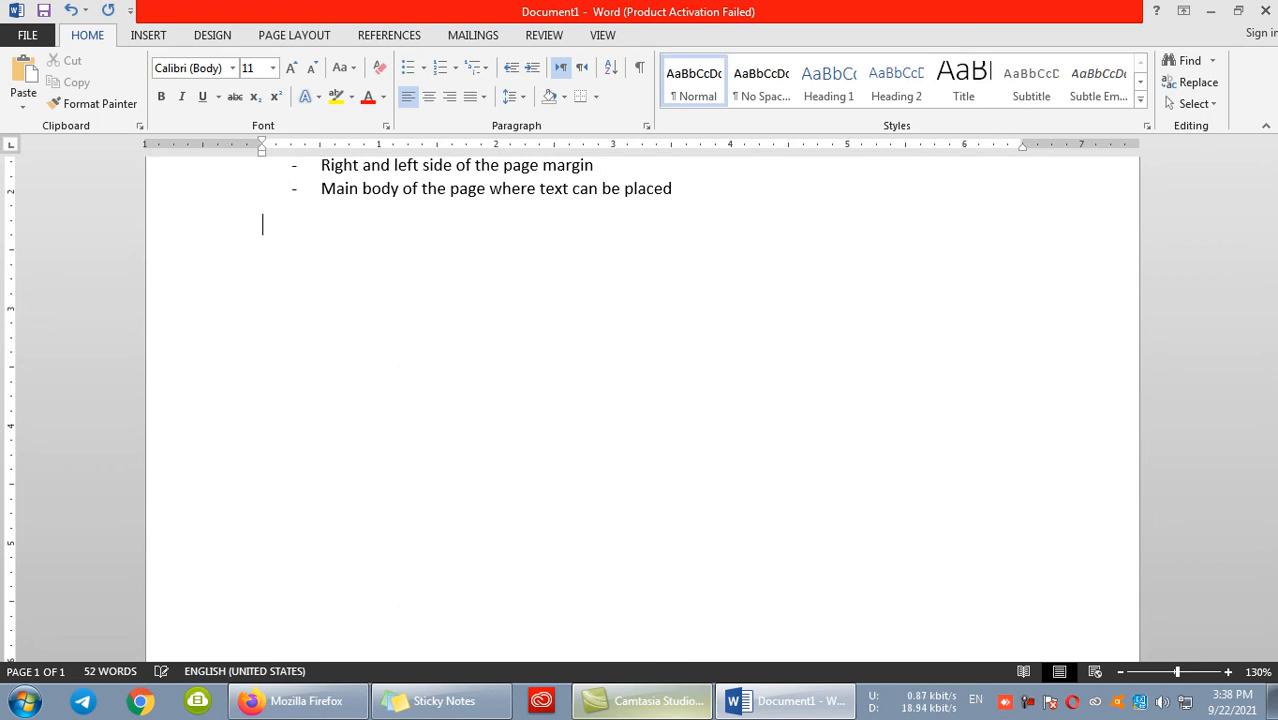
type("===")
key("Return")
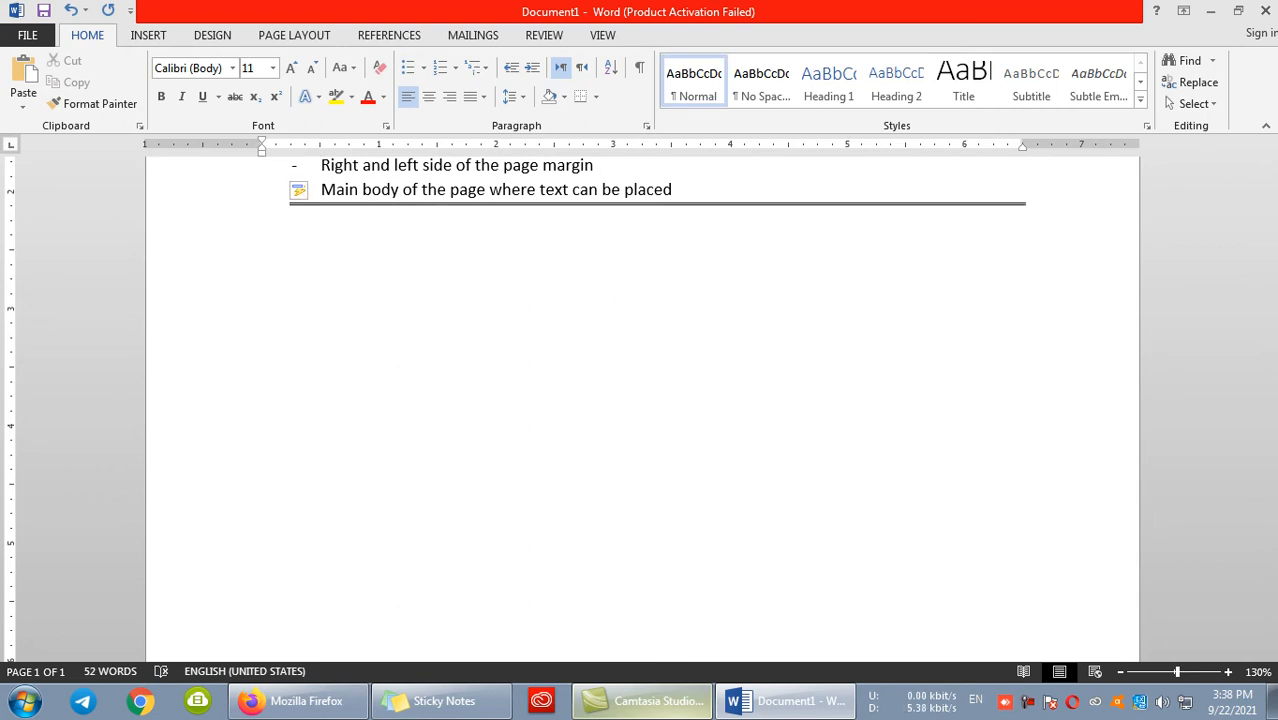
- Generate sample paragraphs below the double line with =rand()
type("=rand()\\")
key("Return")
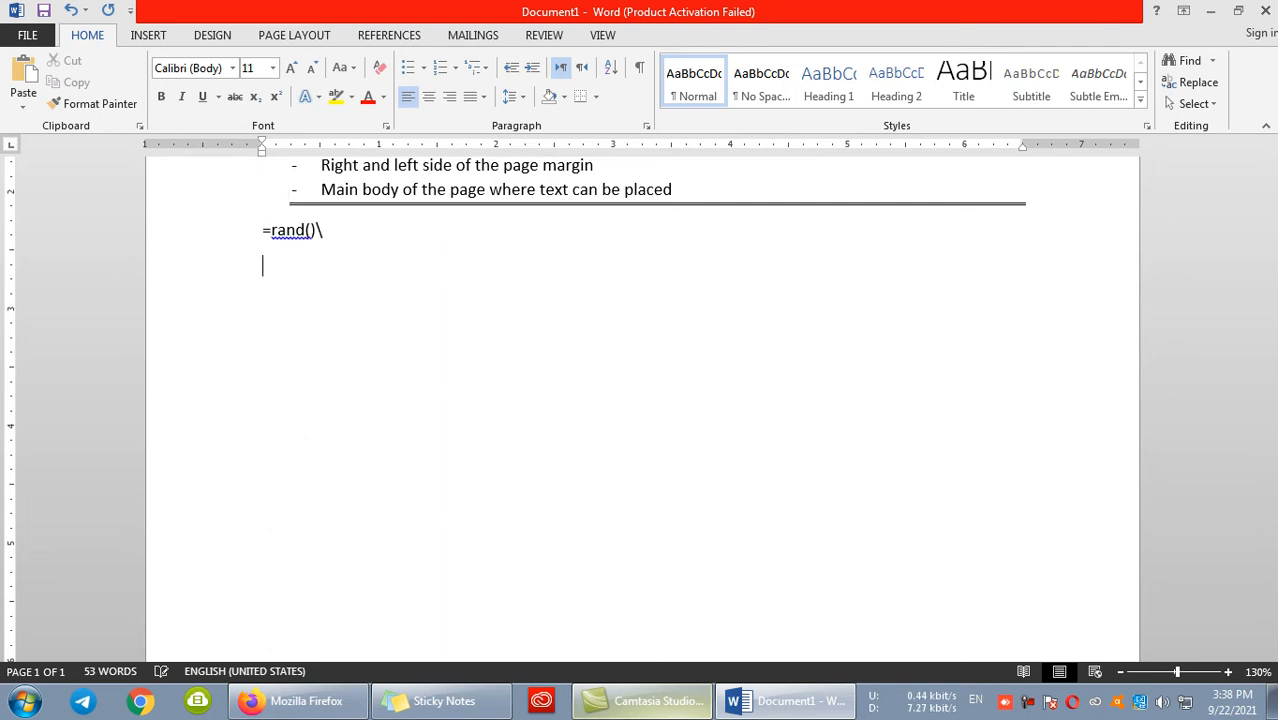
key("BackSpace")
key("BackSpace")
key("Return")
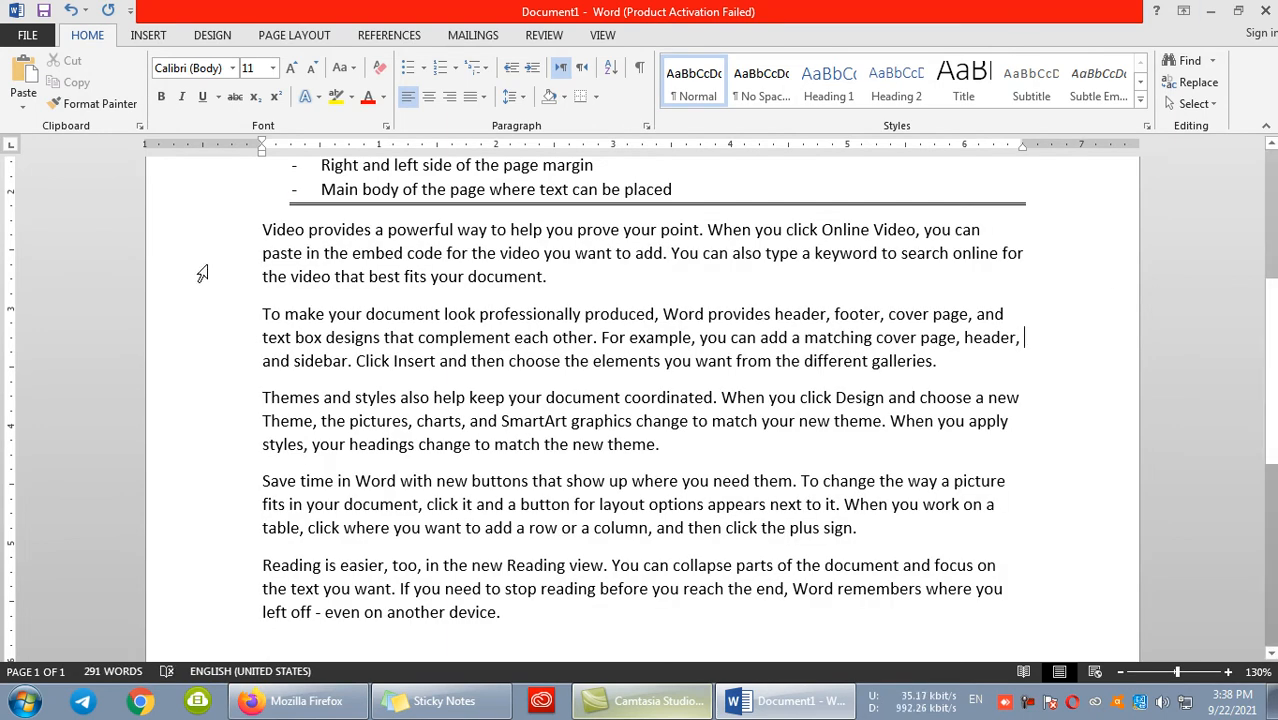
- Delete all the generated sample paragraphs below the double line
scroll(402, 220, "up", 5)
scroll(414, 257, "down", 8)
scroll(414, 257, "up", 3)
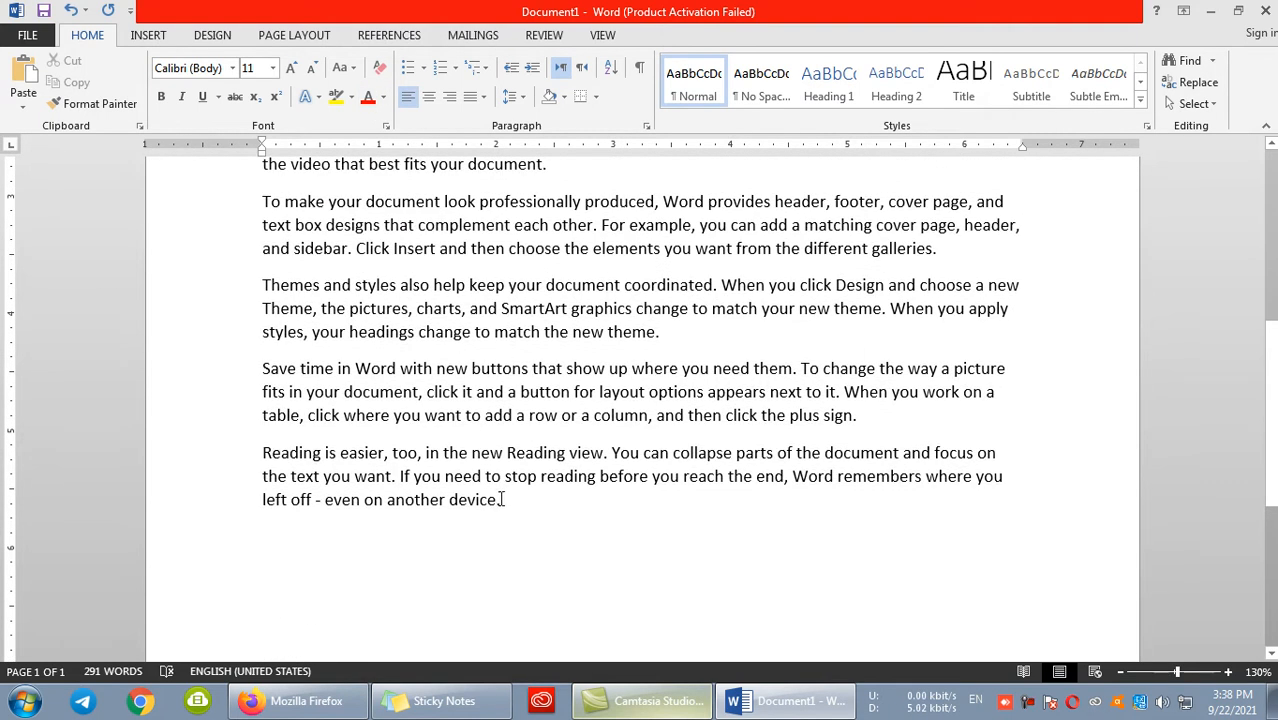
left_click_drag(510, 497, 255, 410)
key("Delete")
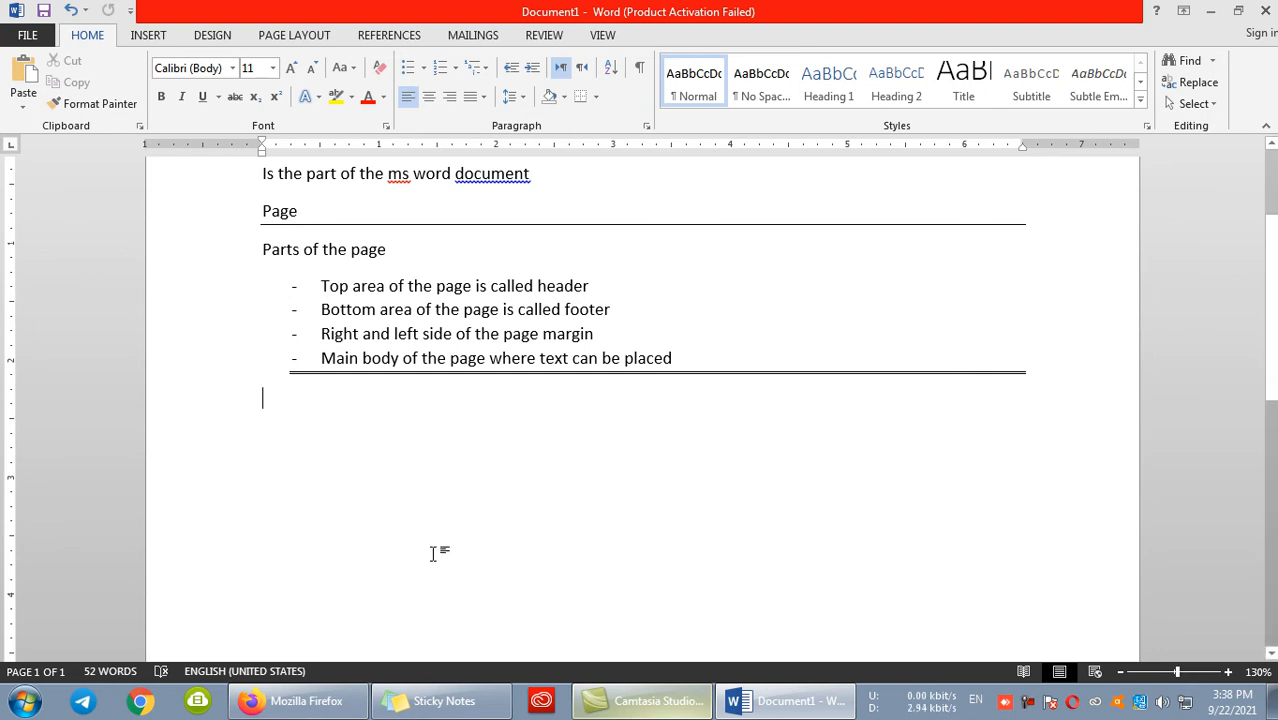
- Enter =rand() again on the empty line below the double line to regenerate the sample paragraphs
type("=rand")
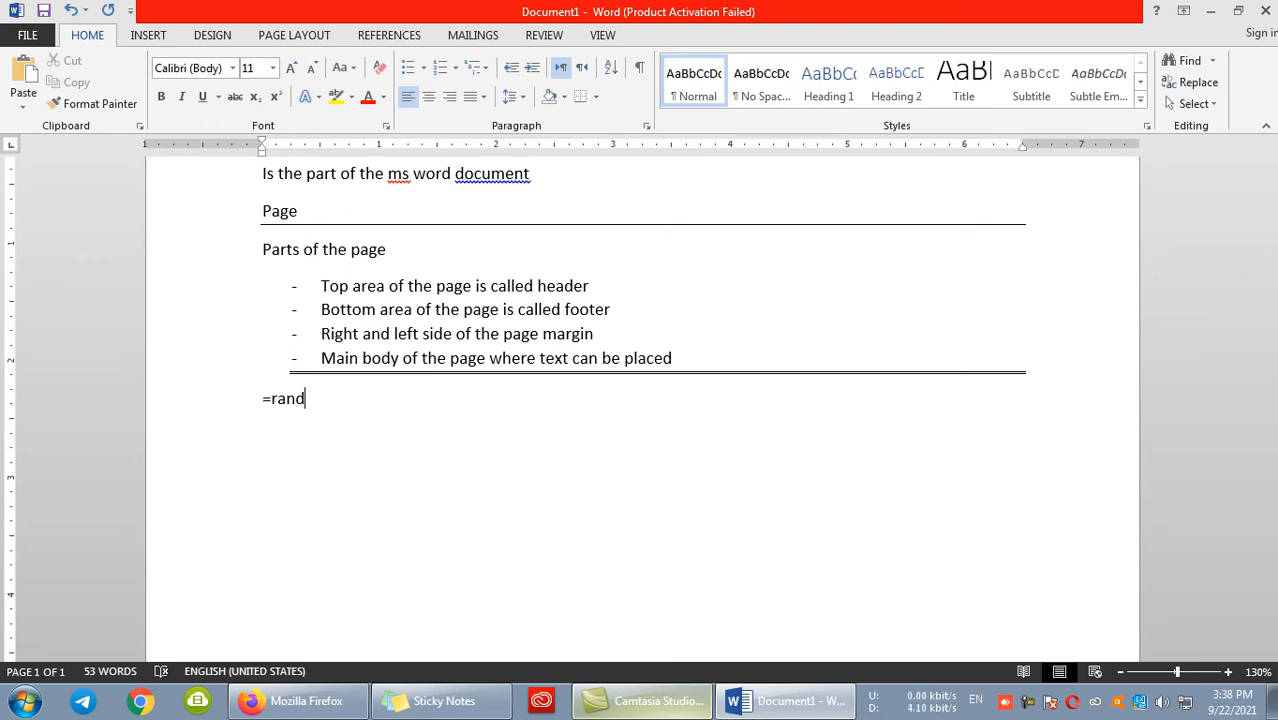
type("() five")
key("BackSpace")
key("BackSpace")
key("BackSpace")
key("Return")
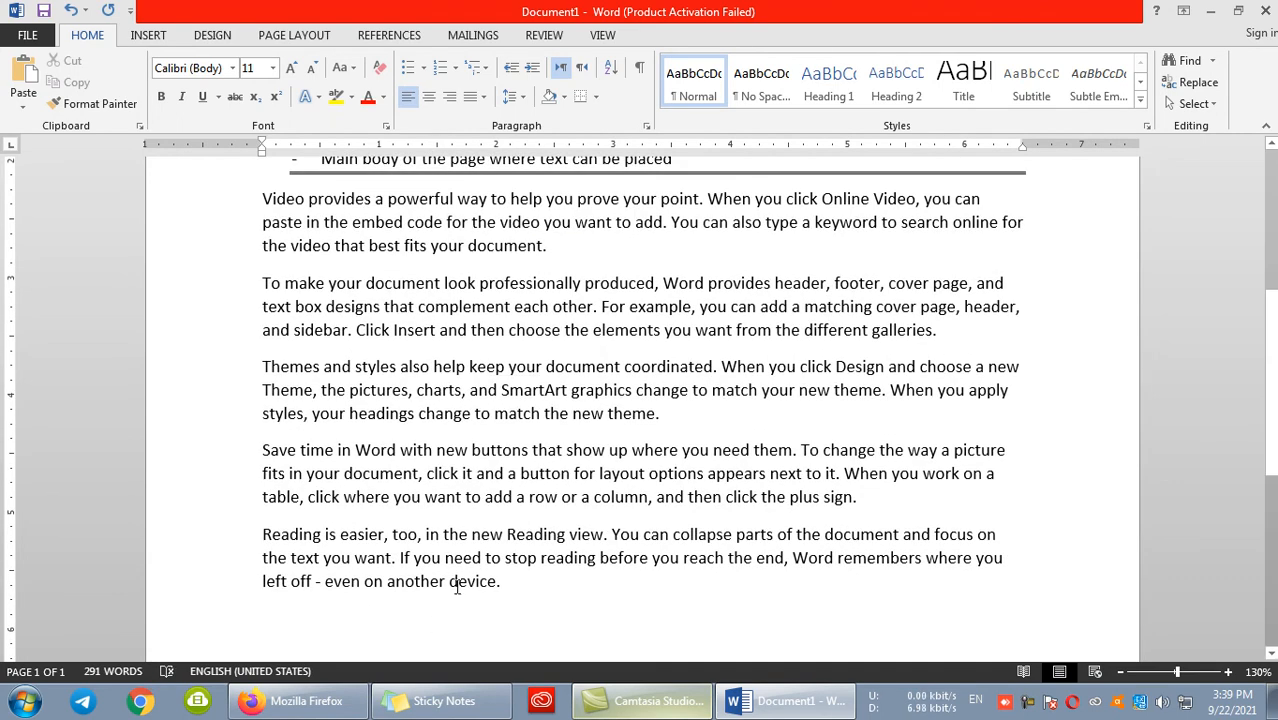
- Replace all the generated sample paragraphs below the double line with two new ones using =rand(2)
left_click_drag(507, 581, 257, 199)
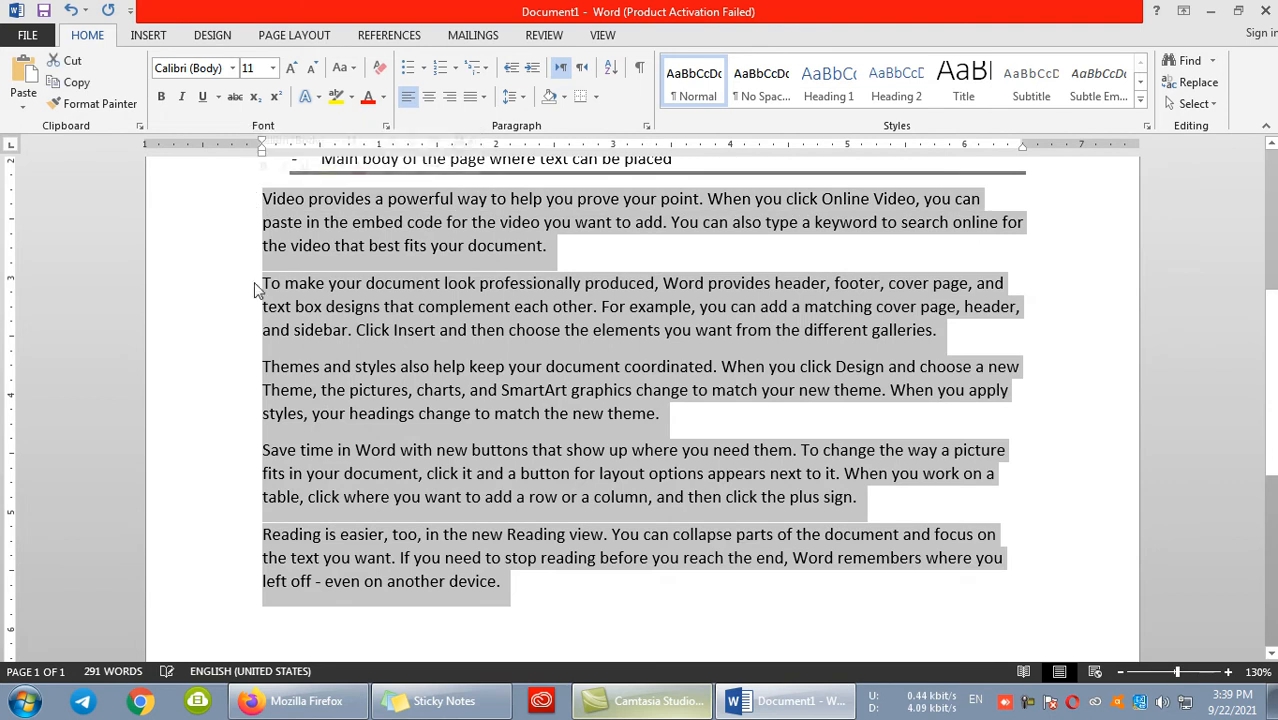
key("BackSpace")
type("=ramd")
key("BackSpace")
key("BackSpace")
type("nd")
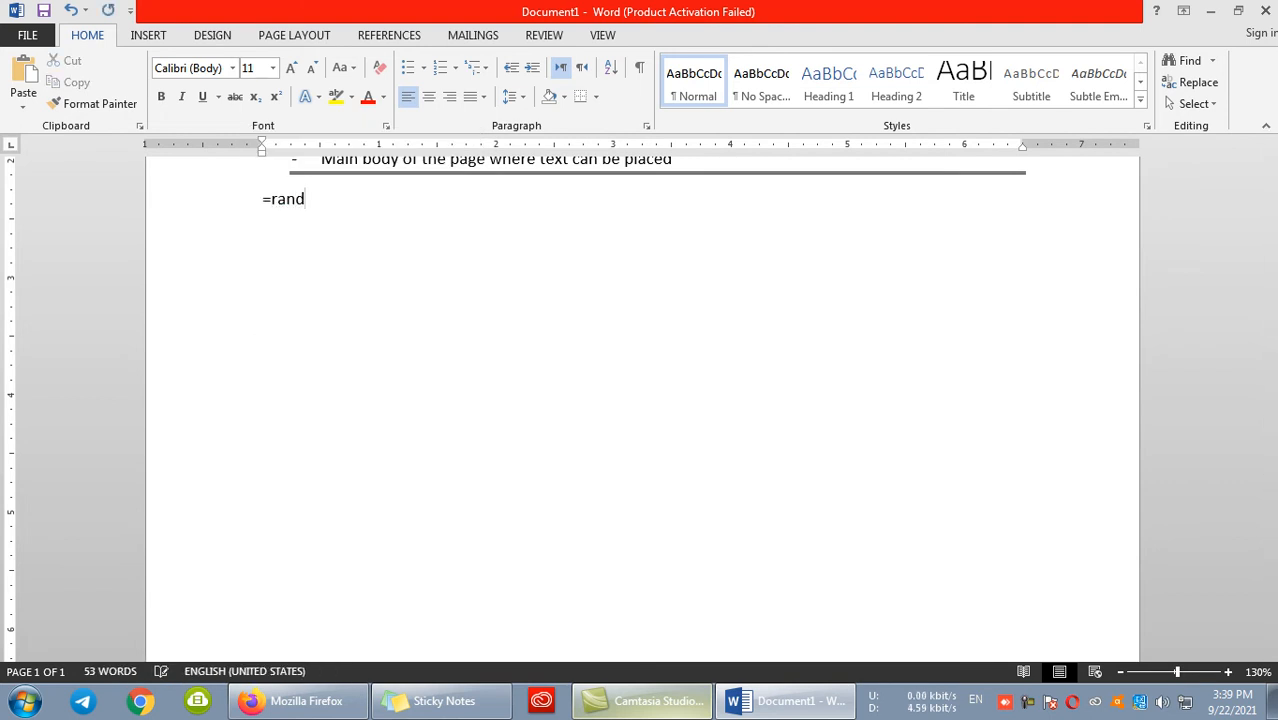
key("BackSpace")
type("(2)")
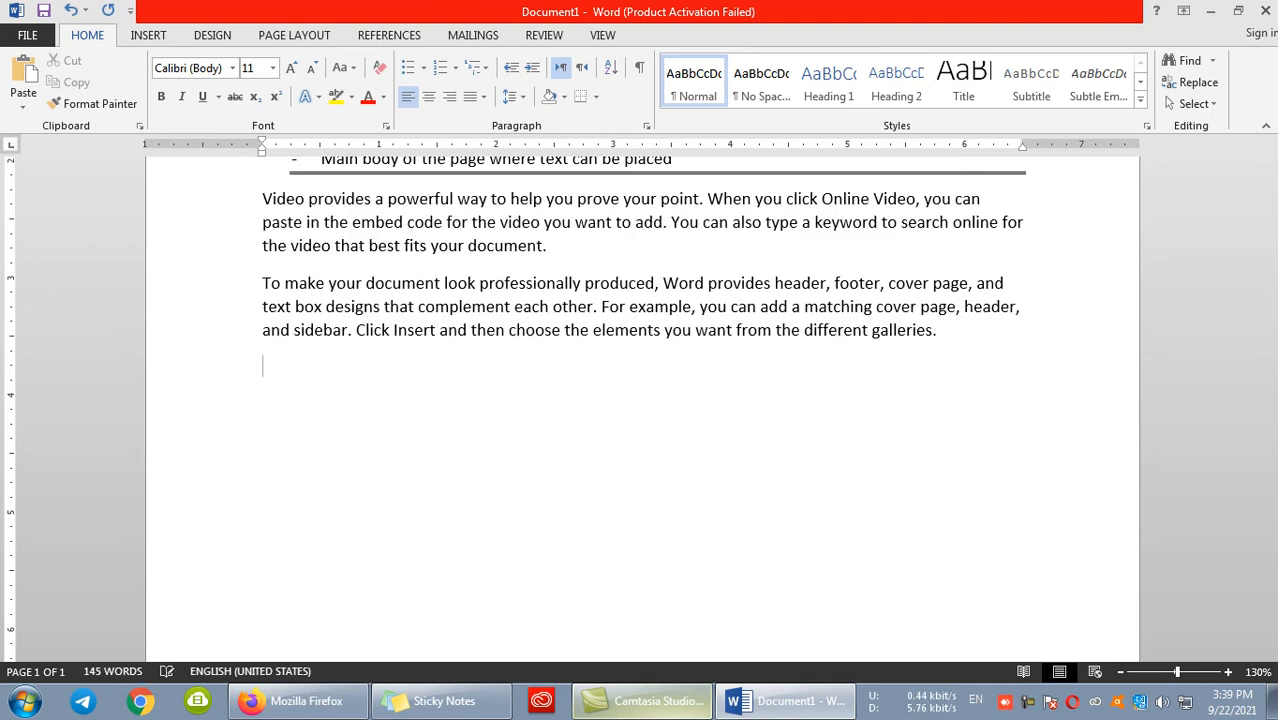
- Delete the two sample paragraphs below the double line
left_click_drag(971, 360, 264, 200)
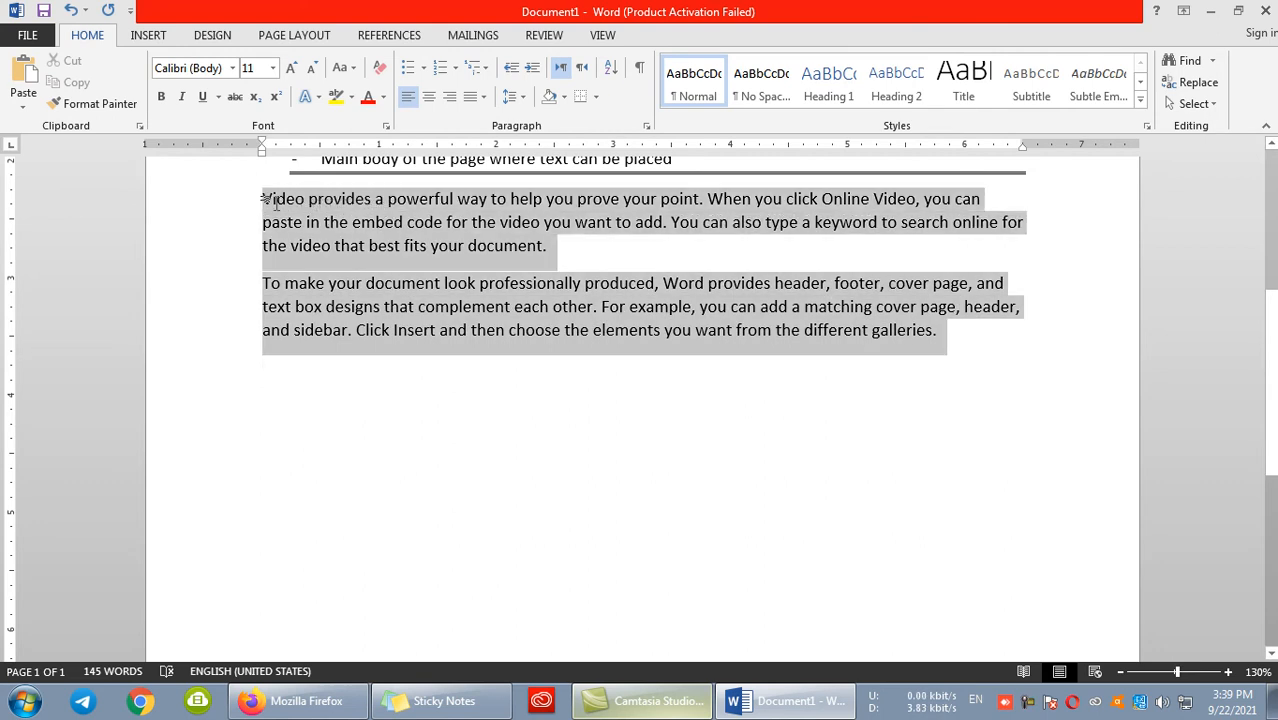
key("Delete")
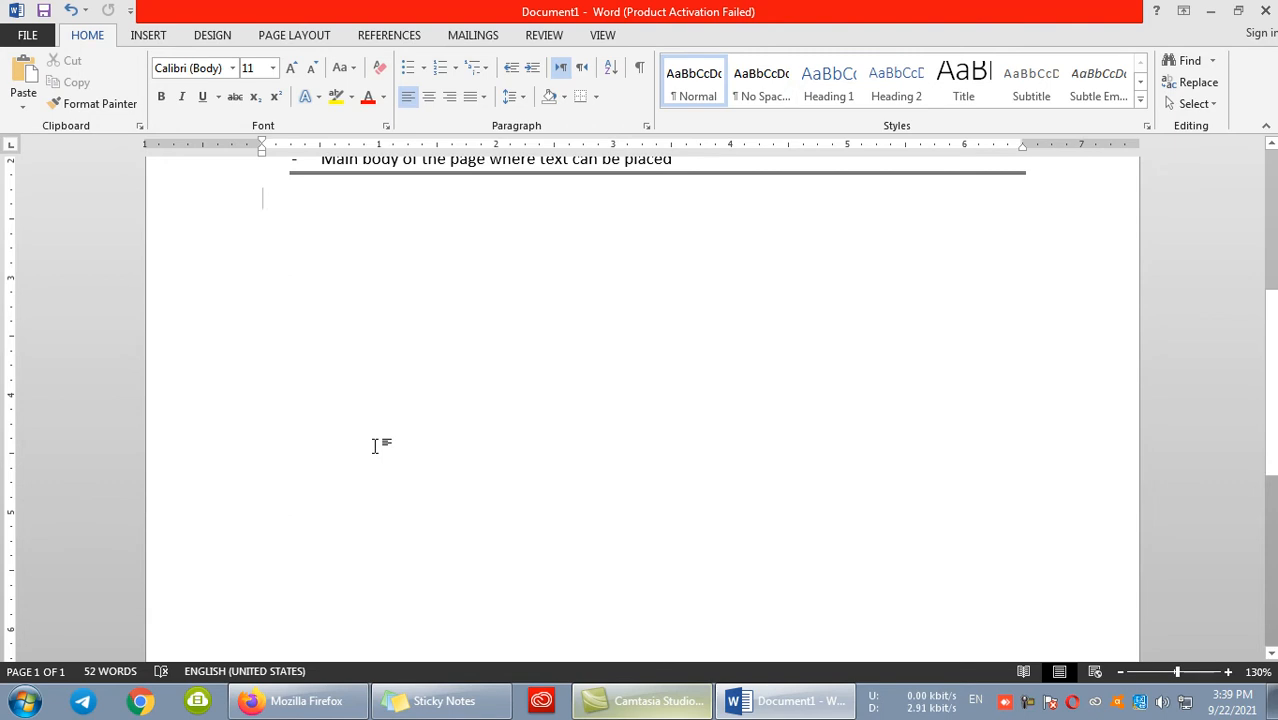
type("Rand(200")
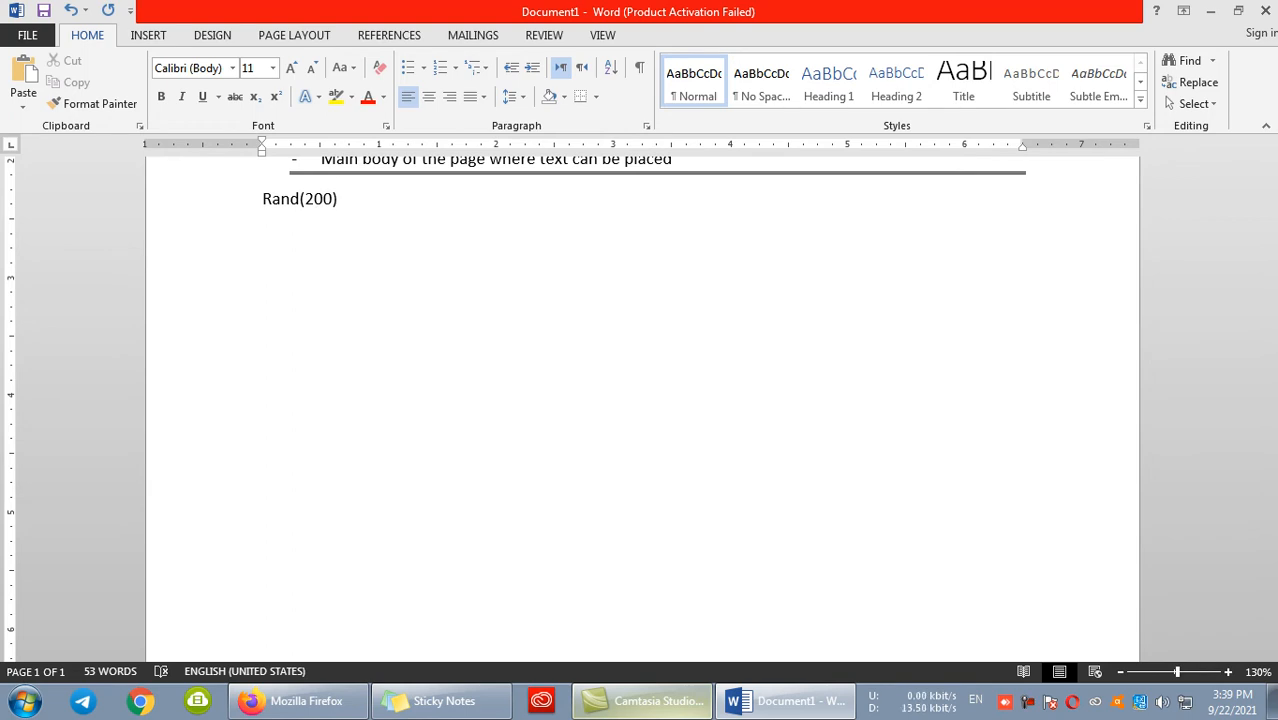
key("BackSpace")
key("BackSpace")
key("BackSpace")
key("BackSpace")
key("BackSpace")
key("BackSpace")
key("BackSpace")
key("BackSpace")
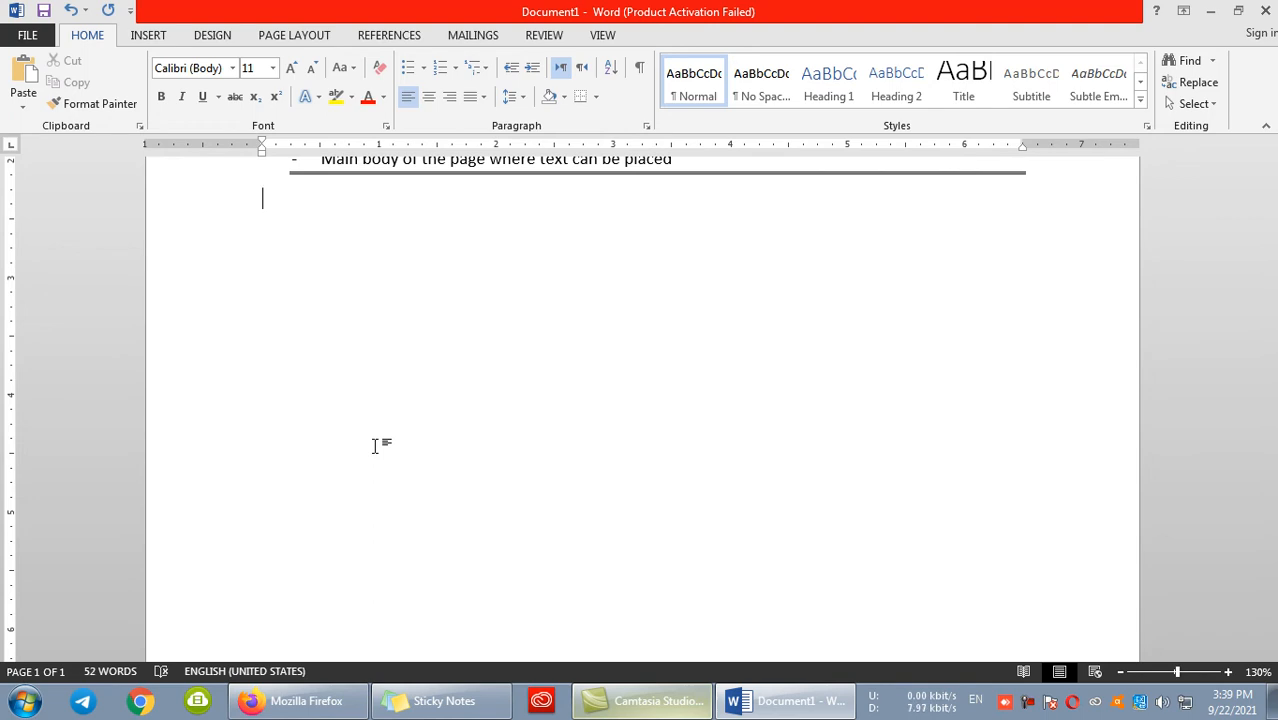
- Generate a single sample paragraph below the double line with =rand(1)
scroll(375, 446, "up", 5)
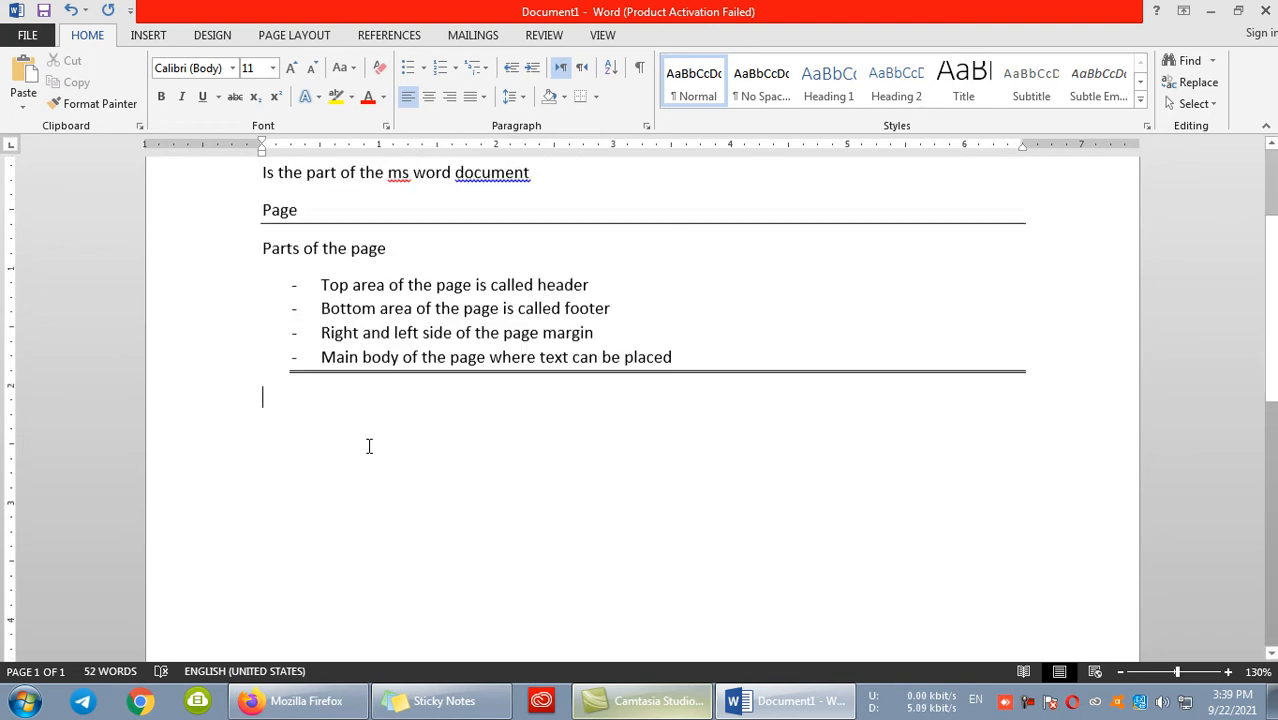
scroll(371, 457, "up", 3)
scroll(389, 460, "down", 10)
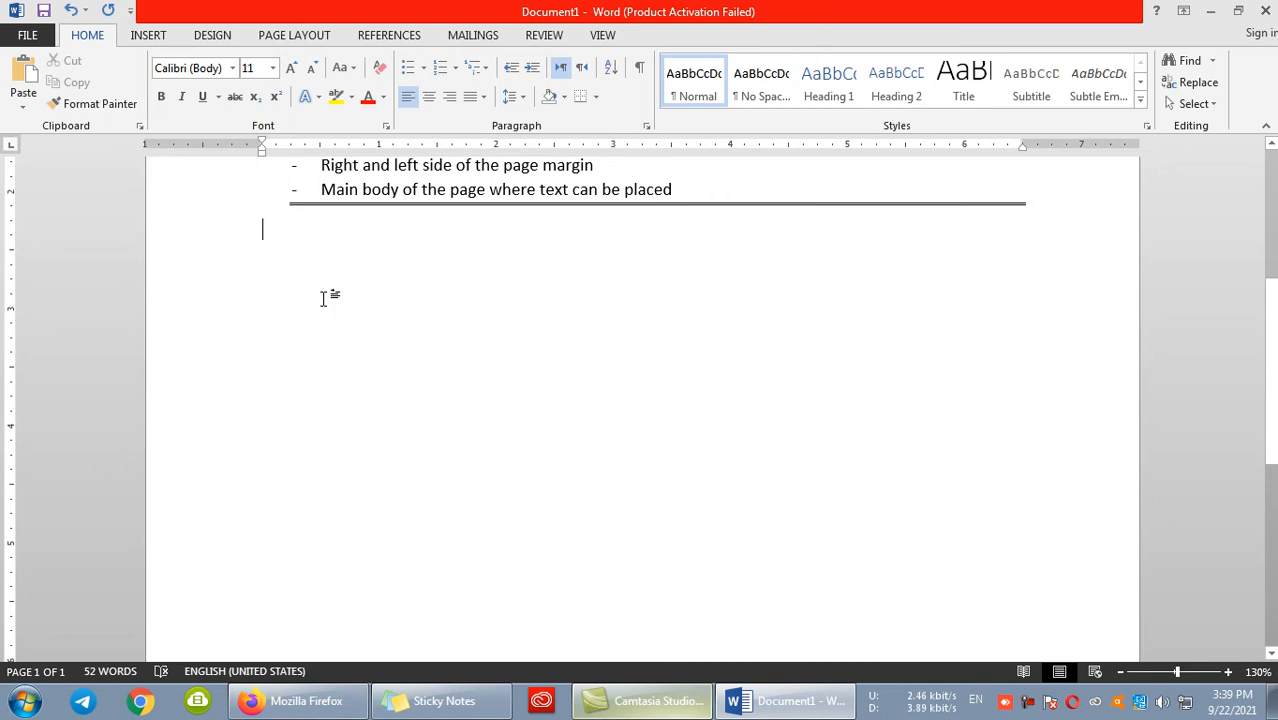
type("=")
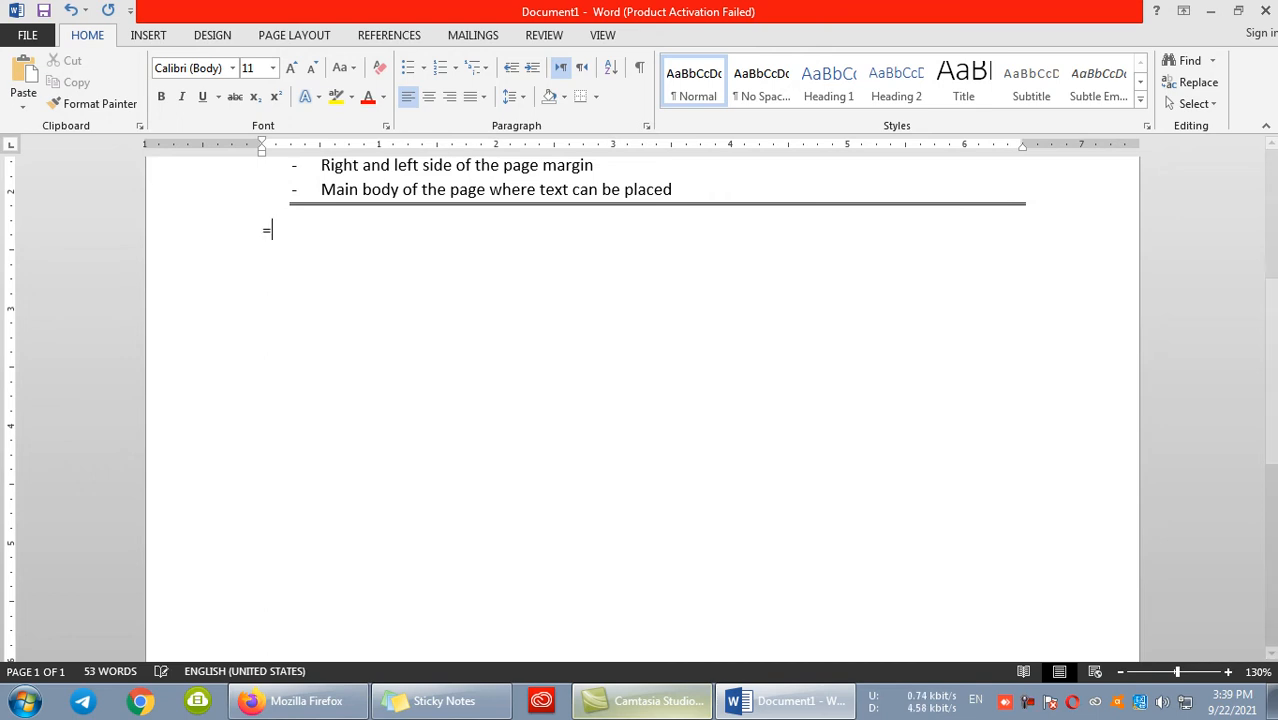
type("rand(1")
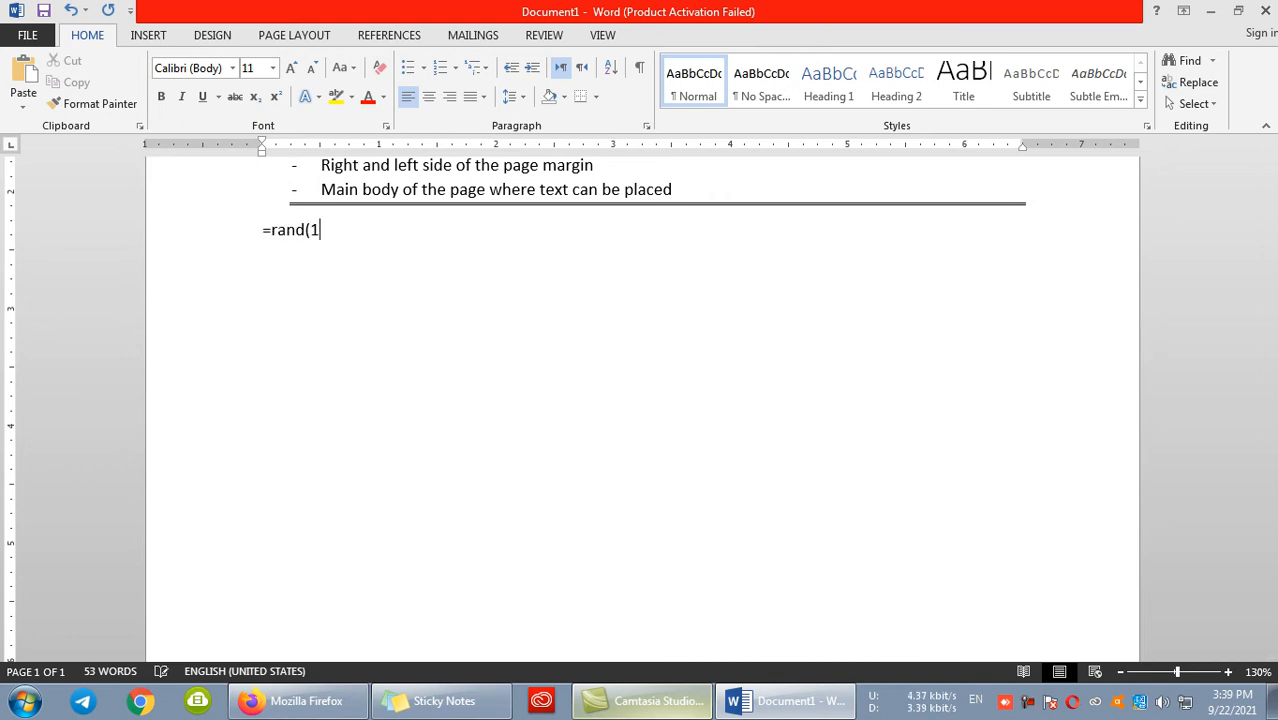
type(")")
key("Return")
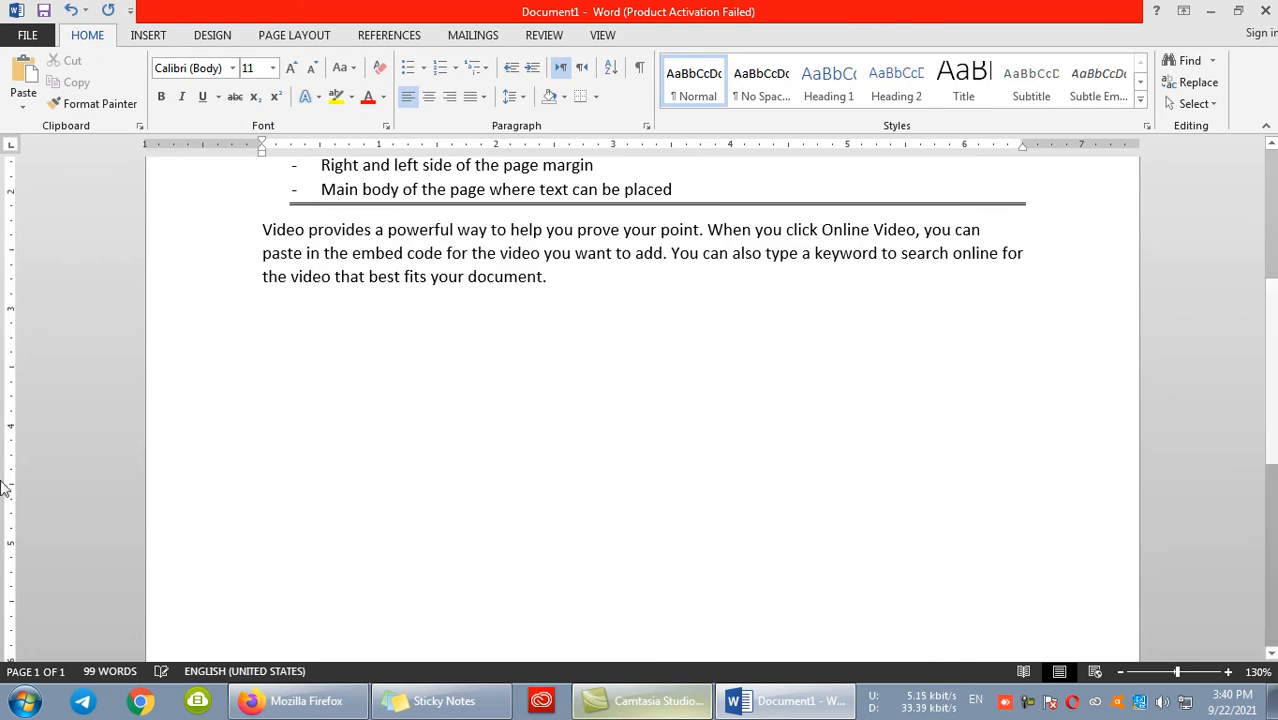
- Format the whole sample paragraph below the double line as bold red text
left_click_drag(549, 282, 208, 228)
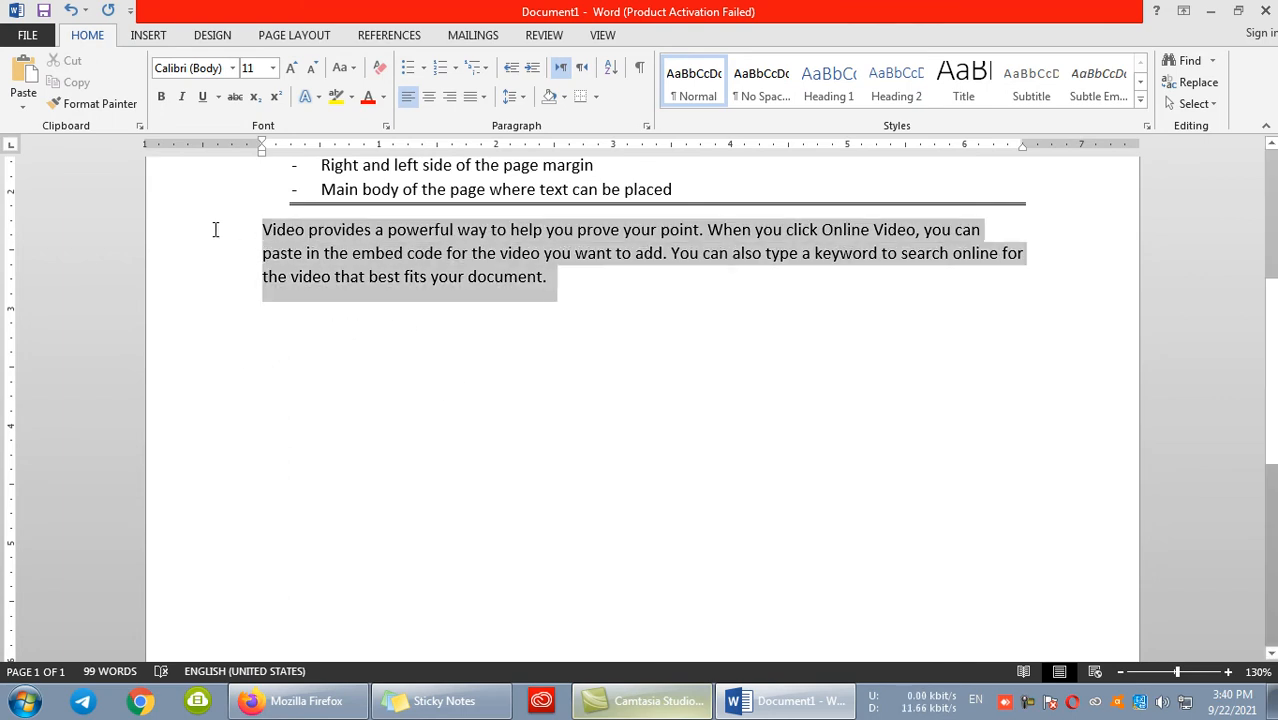
left_click(161, 96)
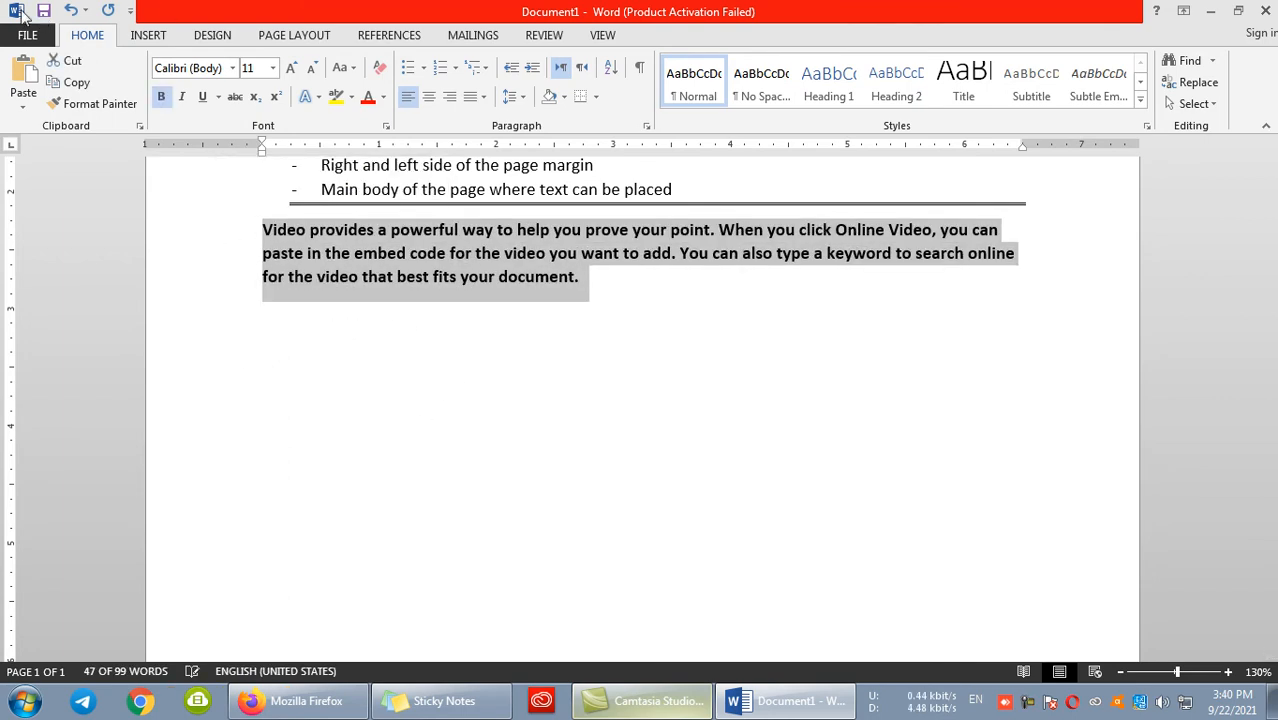
left_click(367, 97)
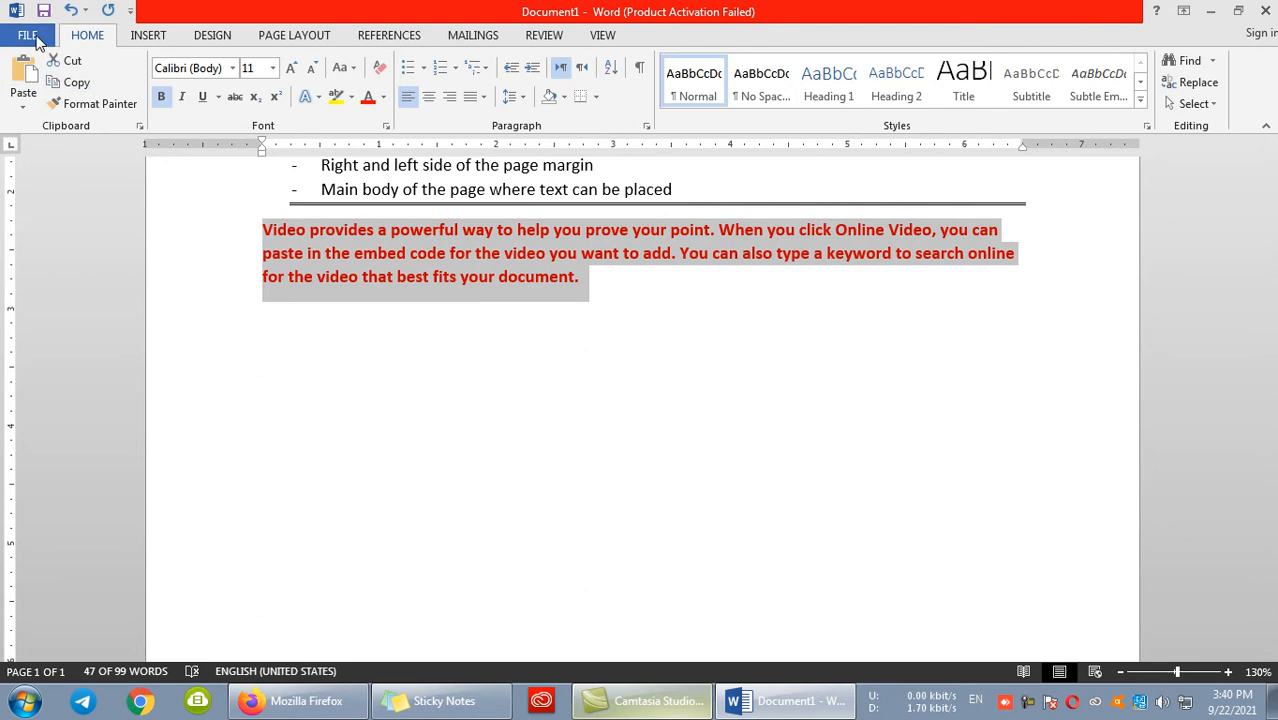
- Open the File backstage view and refresh the display by minimizing and restoring the Word window
left_click(27, 35)
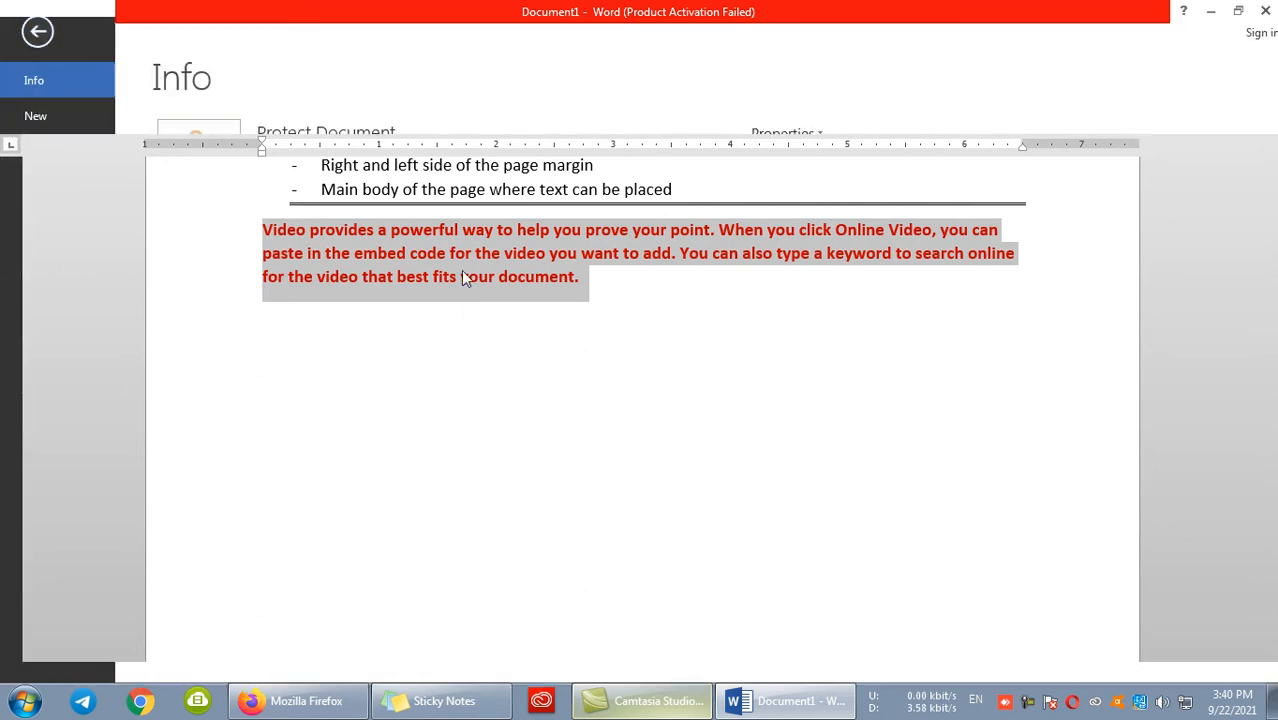
left_click(1212, 12)
right_click(670, 172)
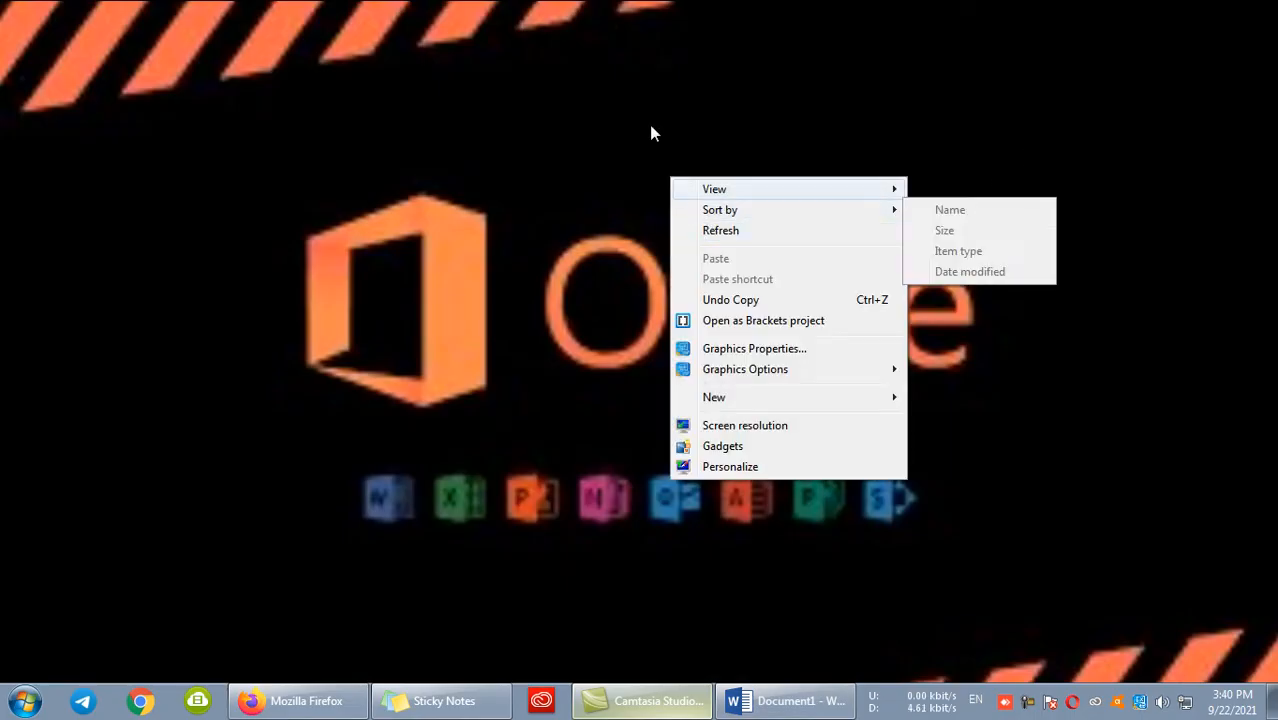
right_click(651, 127)
left_click(676, 178)
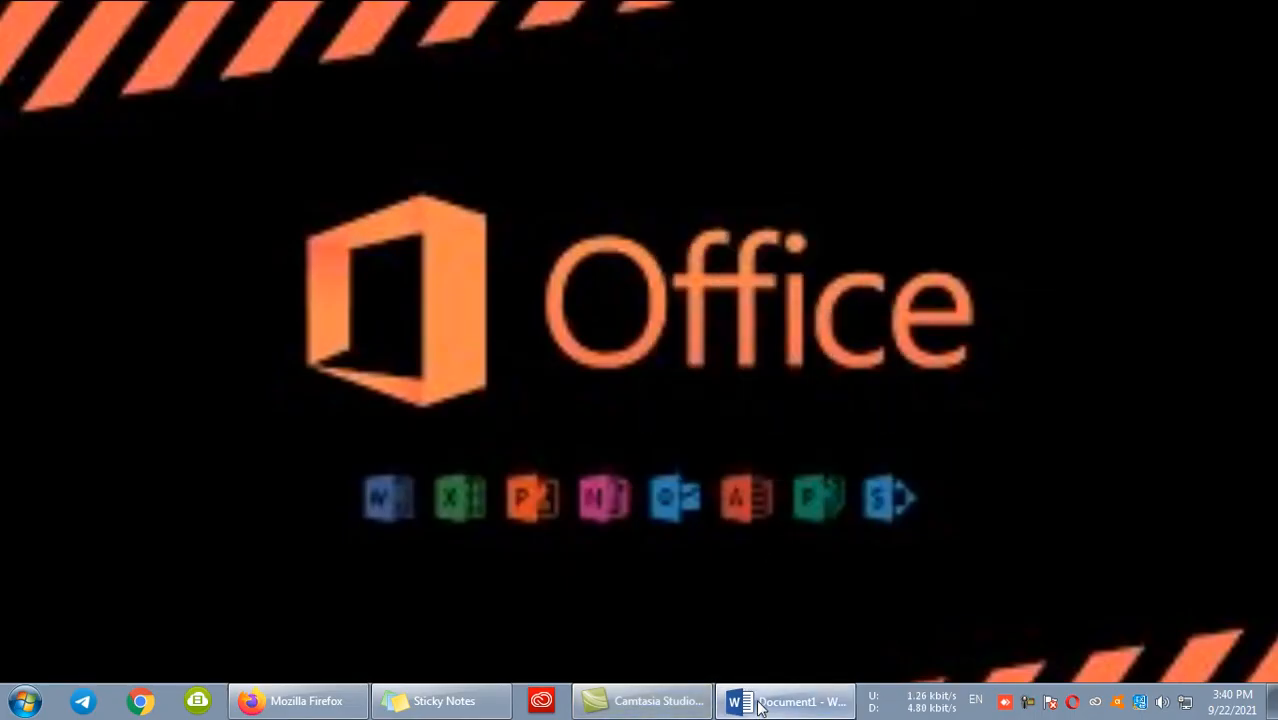
left_click(758, 701)
- Add an AutoCorrect entry in the proofing options that replaces "d" with the selected red paragraph as formatted text
left_click(63, 448)
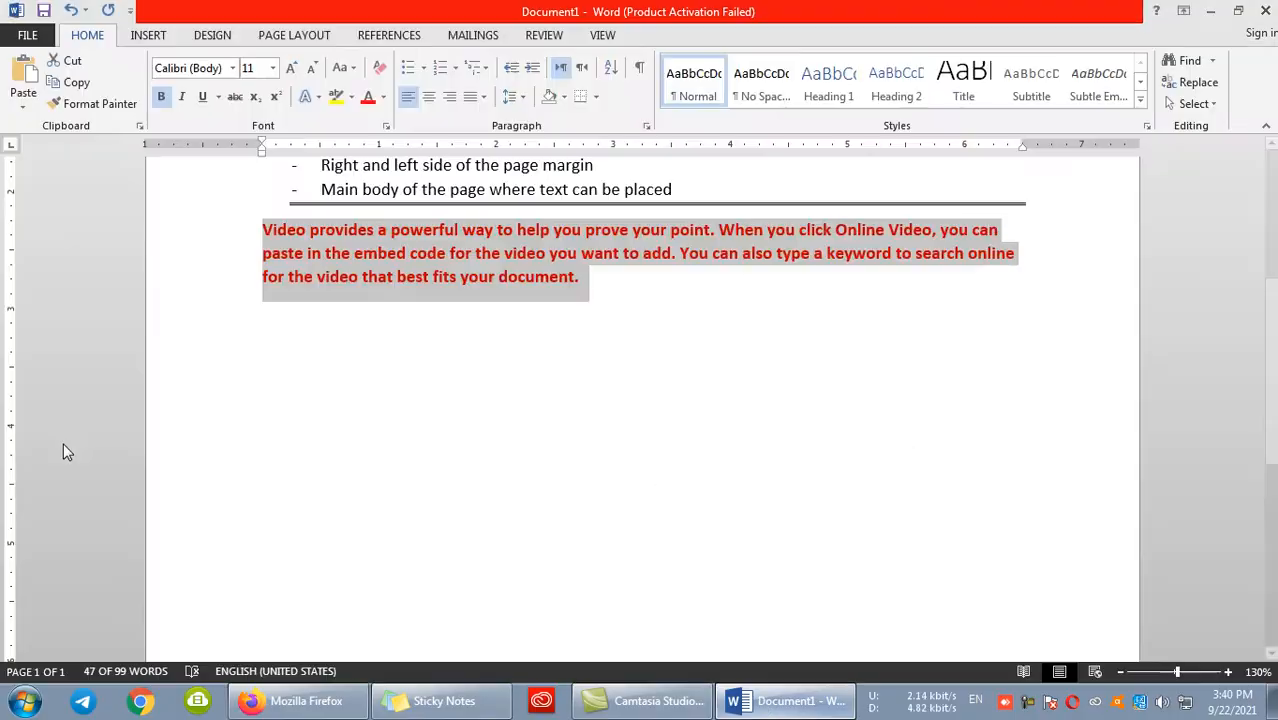
left_click(292, 120)
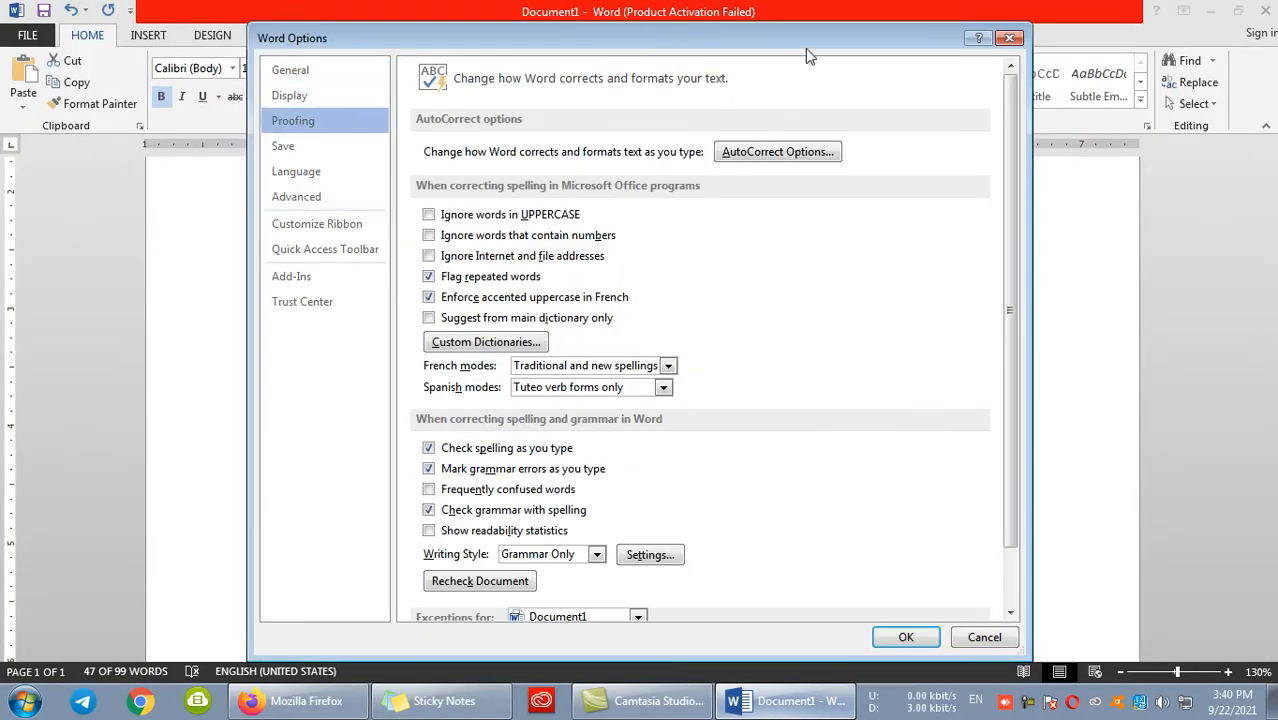
left_click(779, 151)
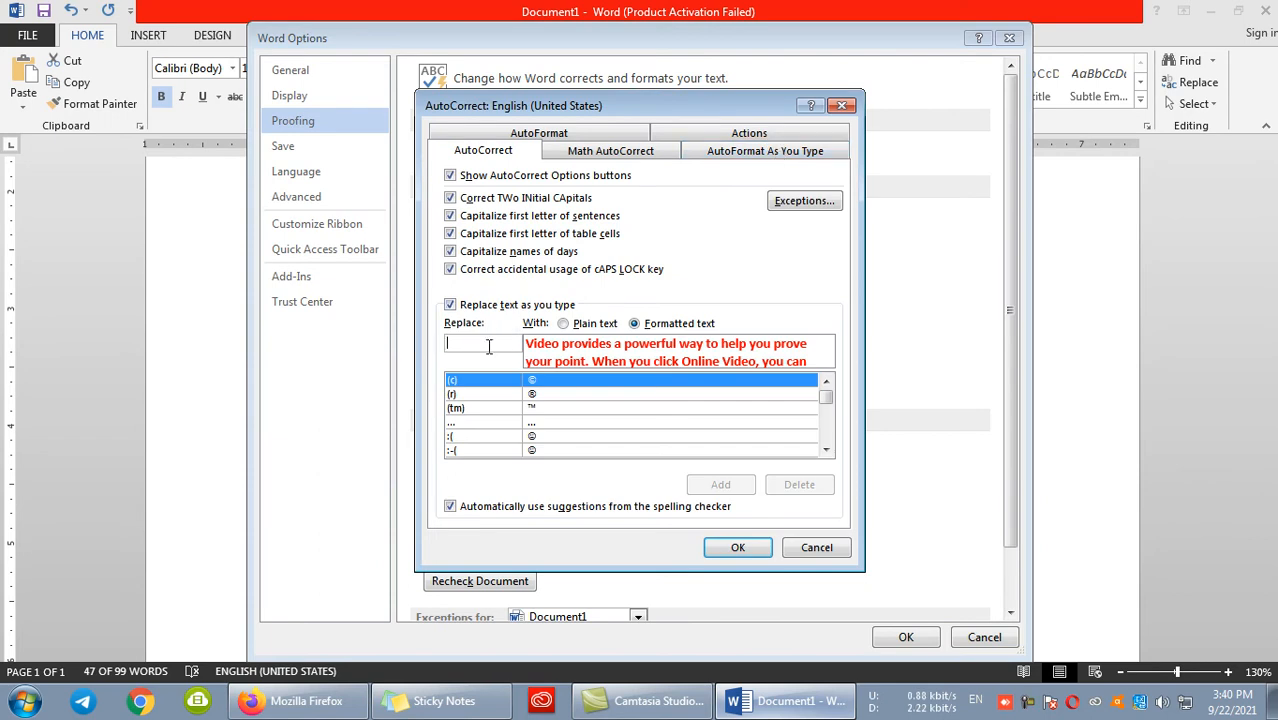
type("d")
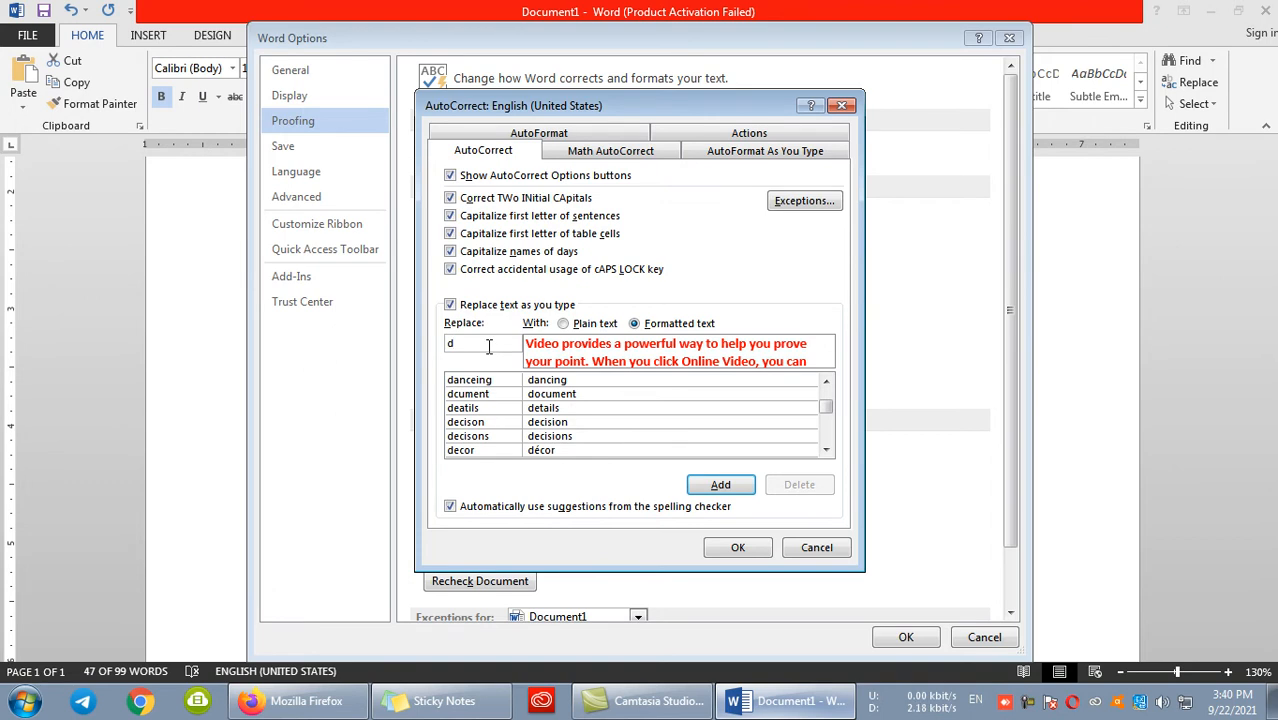
left_click(735, 486)
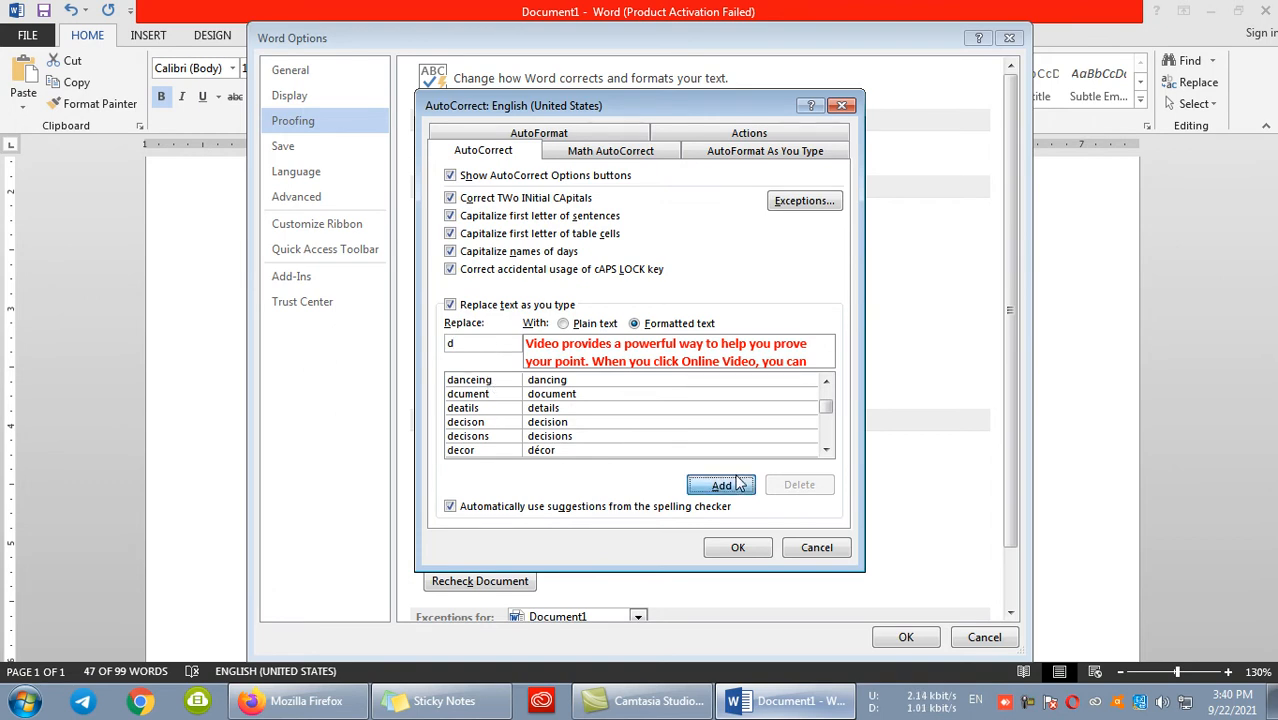
left_click(737, 548)
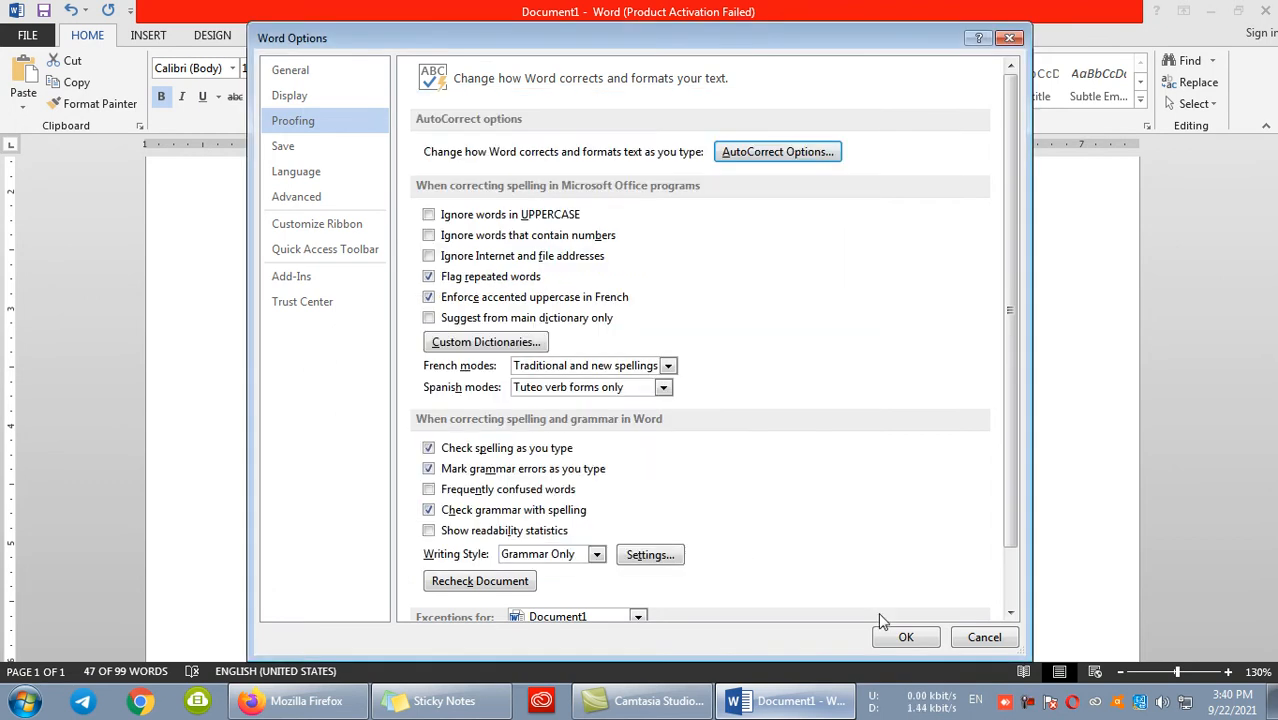
left_click(903, 638)
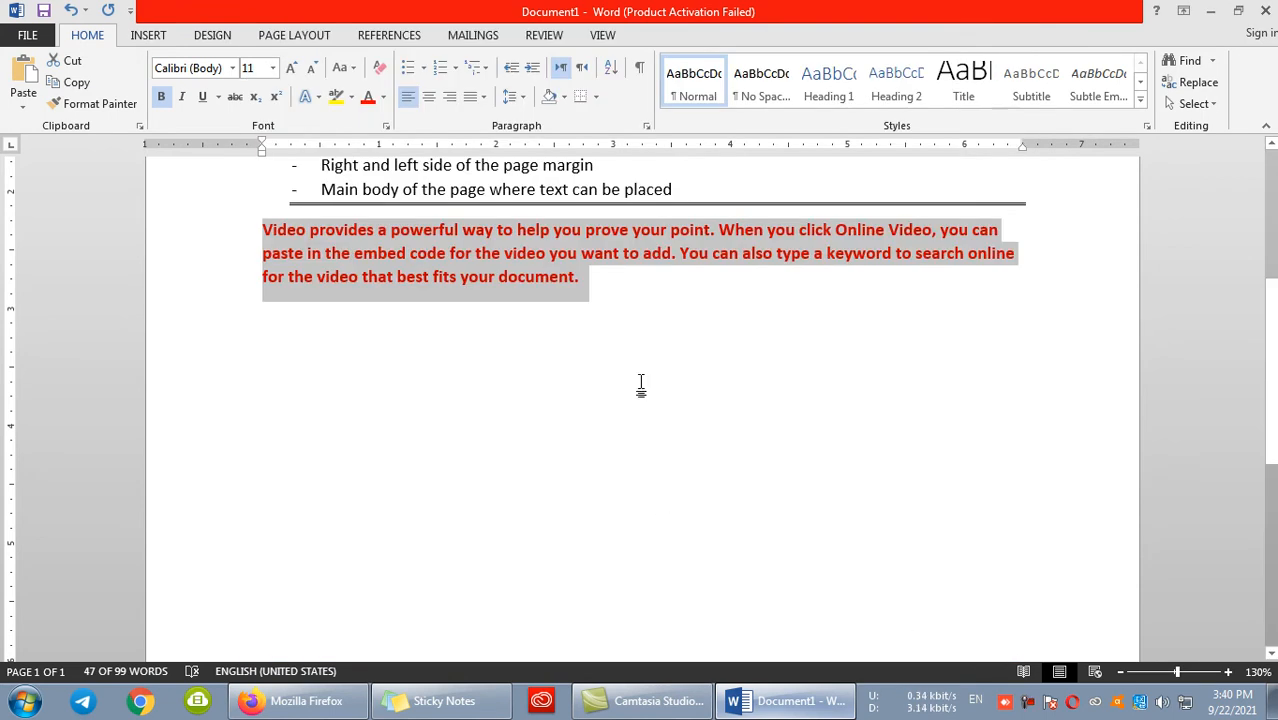
- Delete the selected red paragraph, and add three blank lines and a page break in its place
key("Delete")
key("Return")
key("Return")
key("Return")
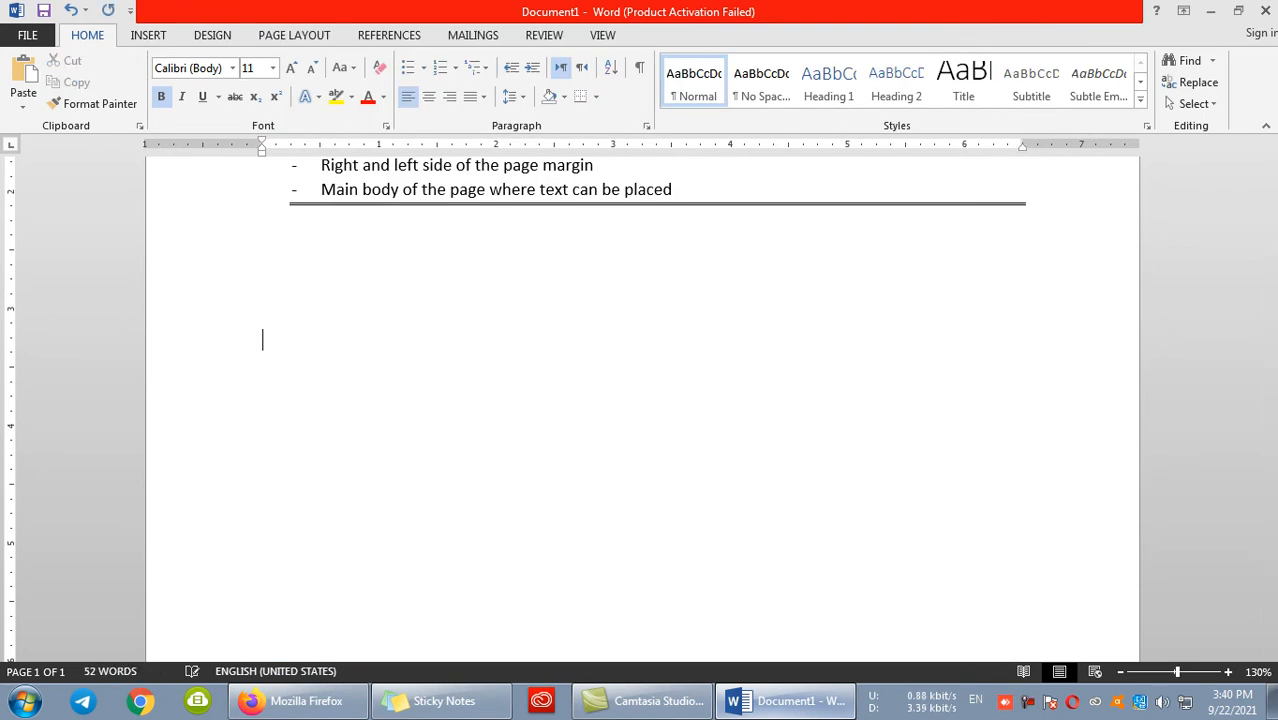
key("ctrl+Return")
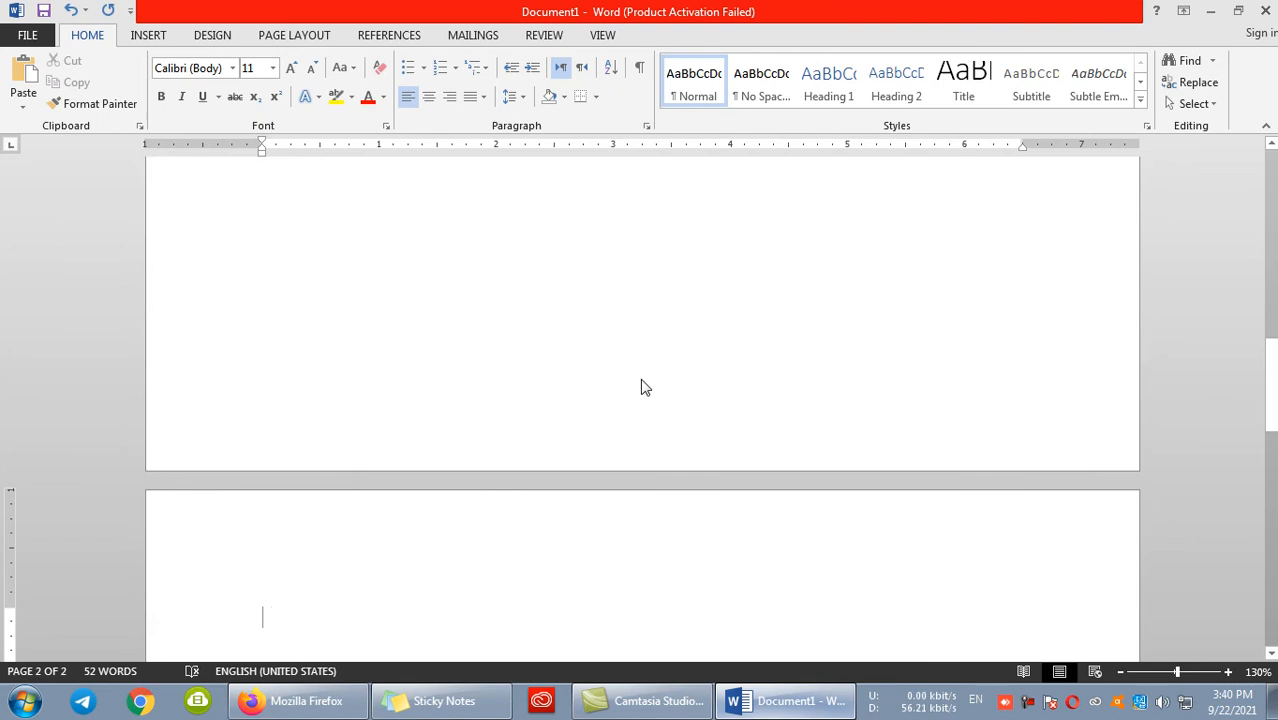
- Expand the AutoCorrect shortcut "d" five times on separate lines of the new page
type("d")
key("Return")
type("d")
key("Return")
type("dd")
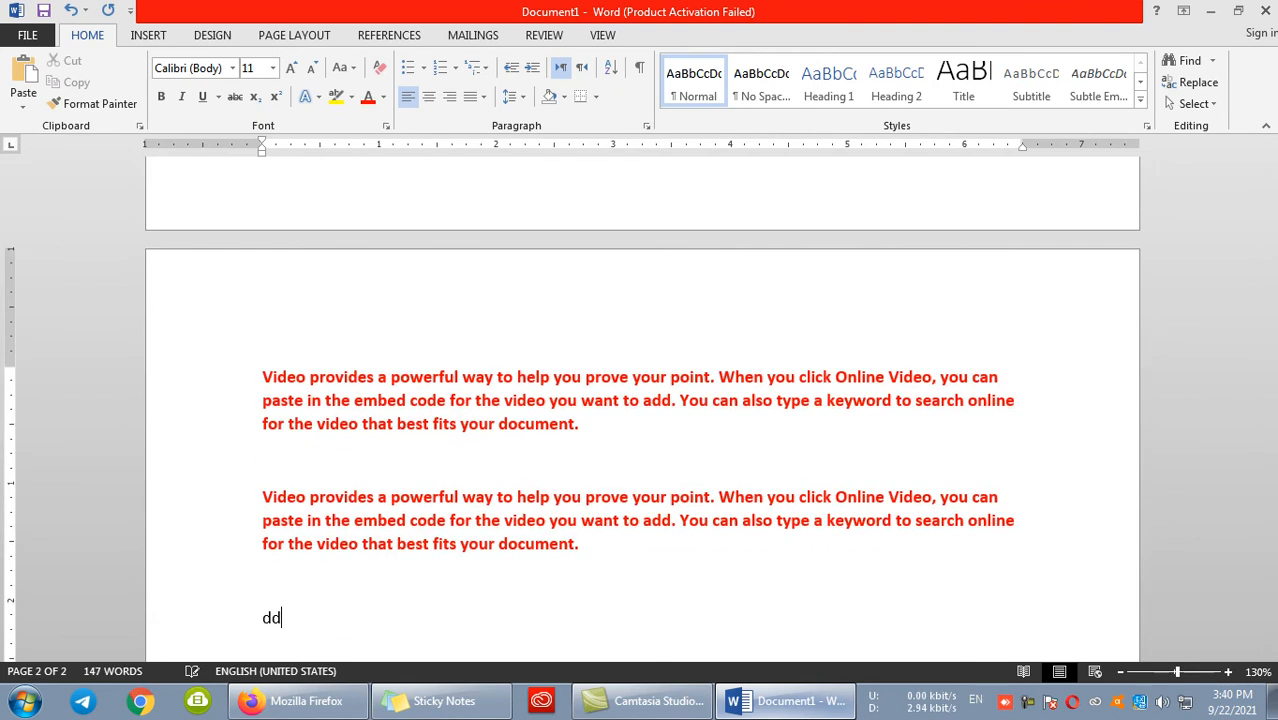
key("Return")
type("d")
key("Return")
type("d")
key("Return")
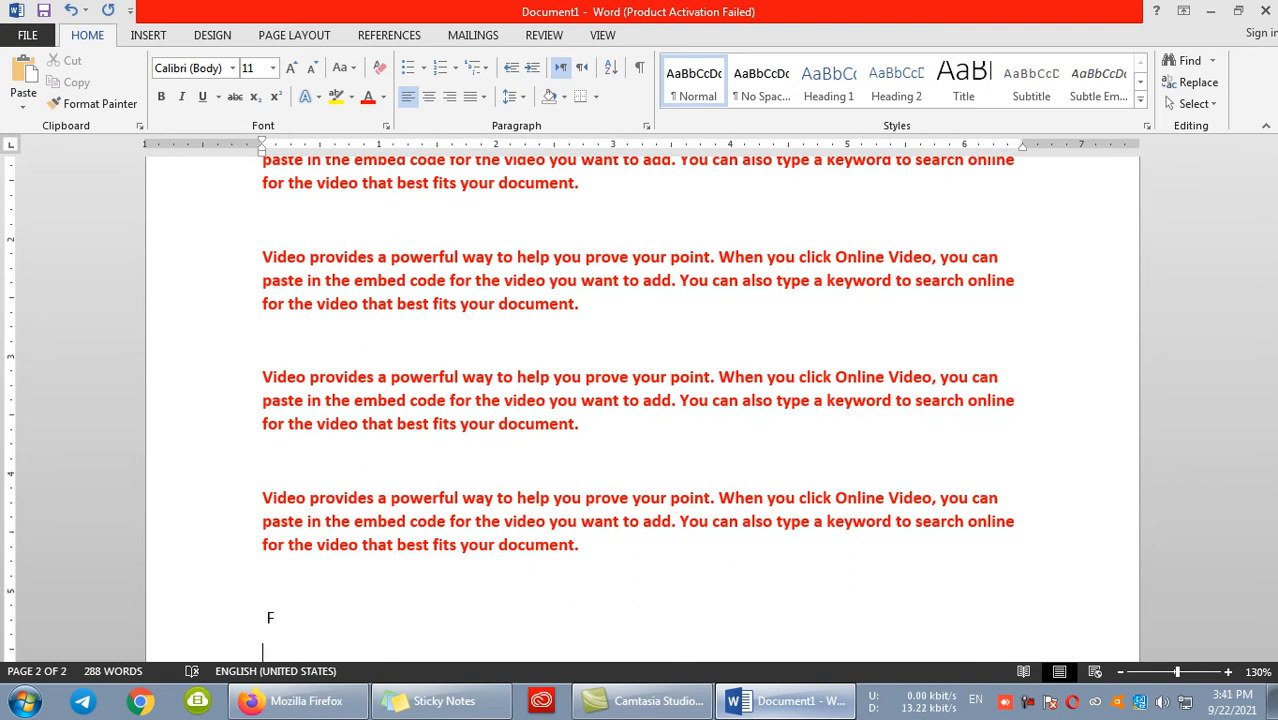
- Delete all the red paragraphs on the second page together with the page break and blank lines below the double line
left_click_drag(363, 623, 240, 417)
scroll(236, 499, "up", 2)
scroll(231, 428, "up", 6)
scroll(251, 408, "up", 8)
key("Delete")
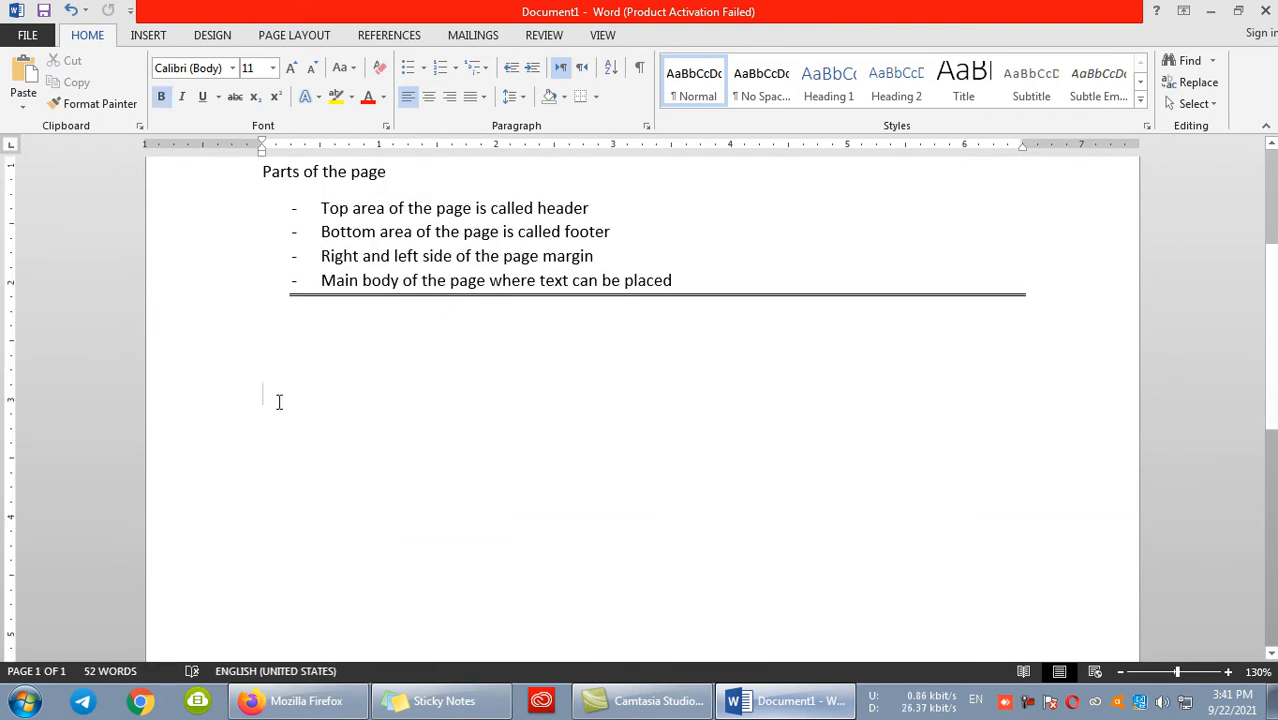
scroll(277, 408, "up", 4)
scroll(286, 395, "down", 3)
scroll(292, 402, "up", 1)
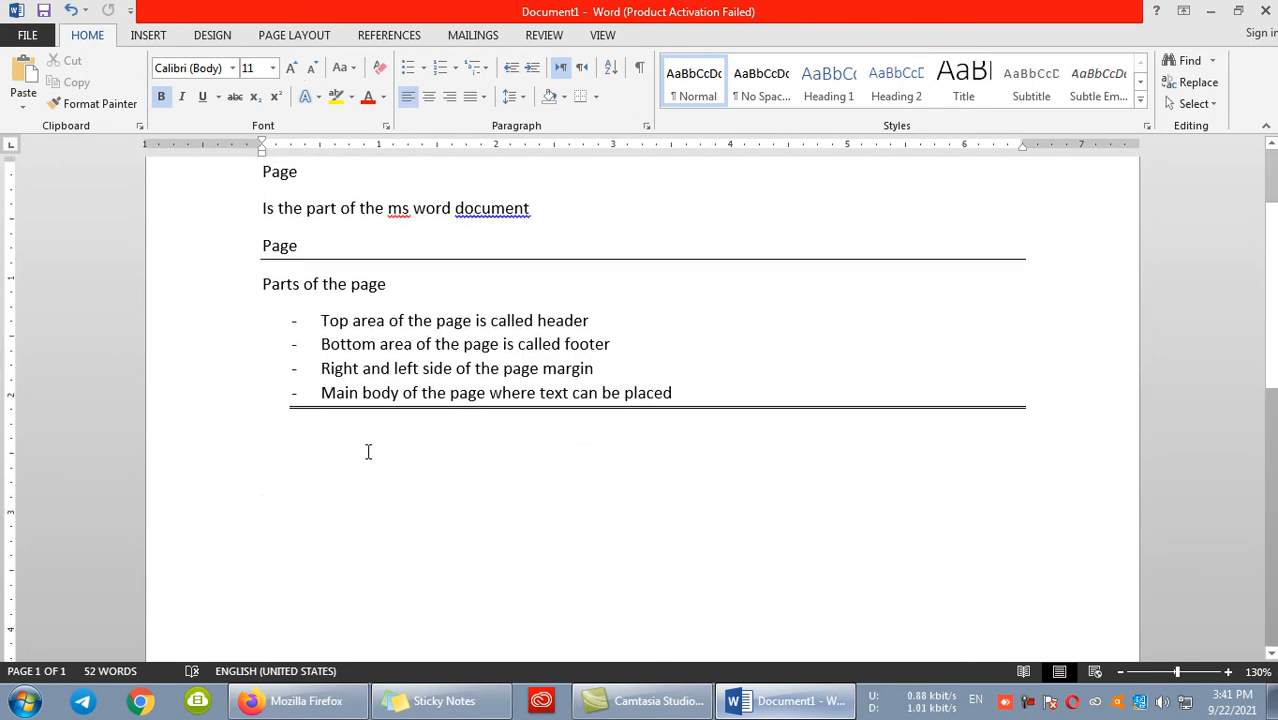
- Add the heading "Text selection" below the double line and insert a single horizontal line under it
type("Text ")
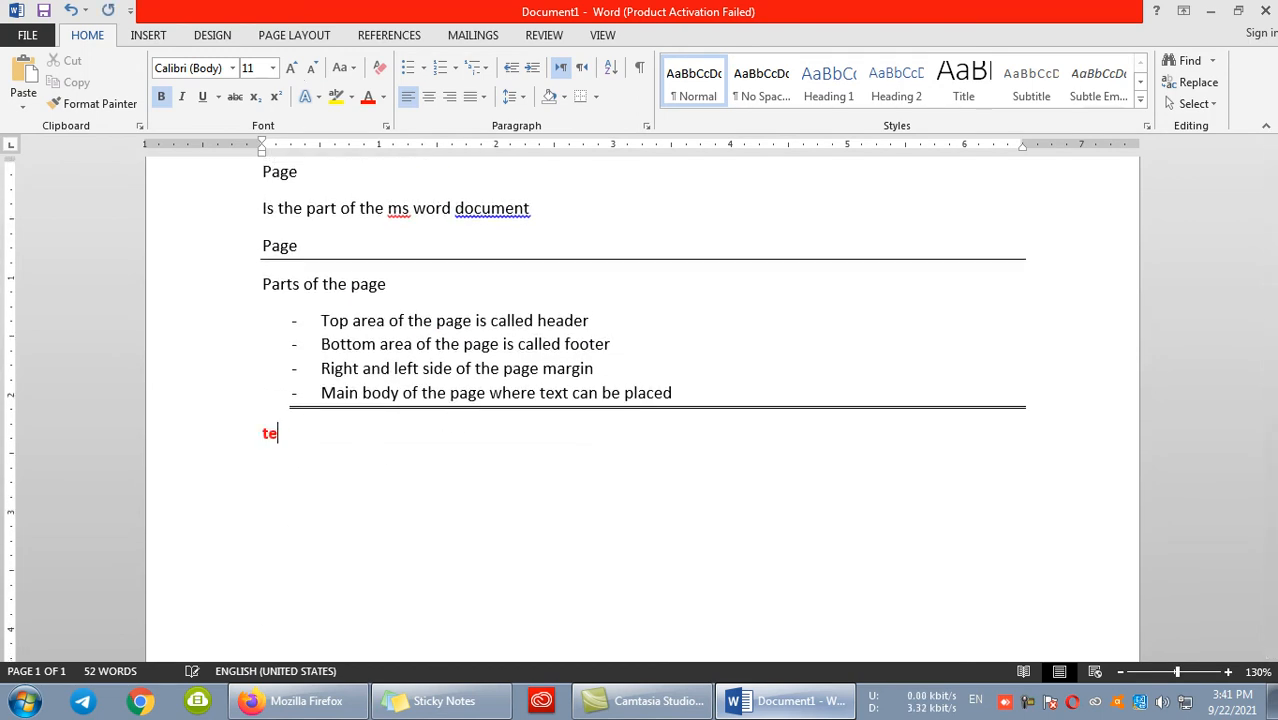
type("slec")
key("BackSpace")
key("BackSpace")
key("BackSpace")
type("election")
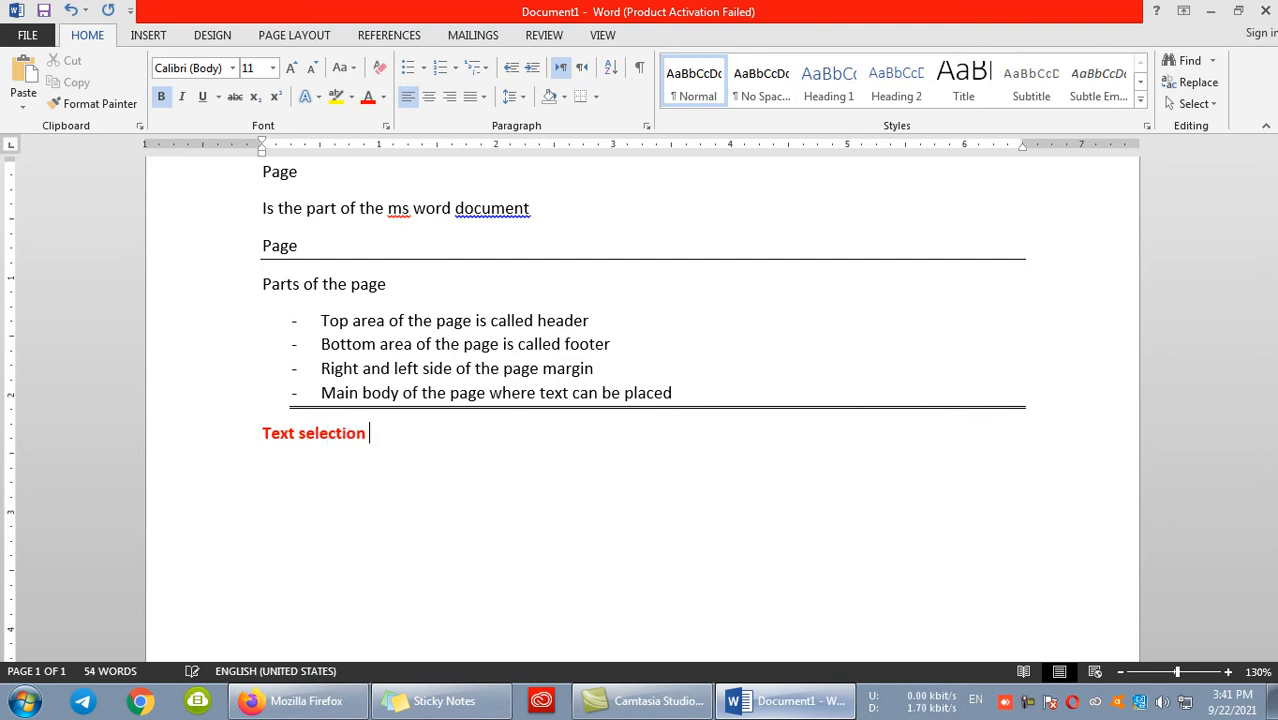
key("Return")
type("---")
key("Return")
- Change the font colour of the heading "Text selection" to the darkest blue theme colour
left_click_drag(362, 452, 264, 432)
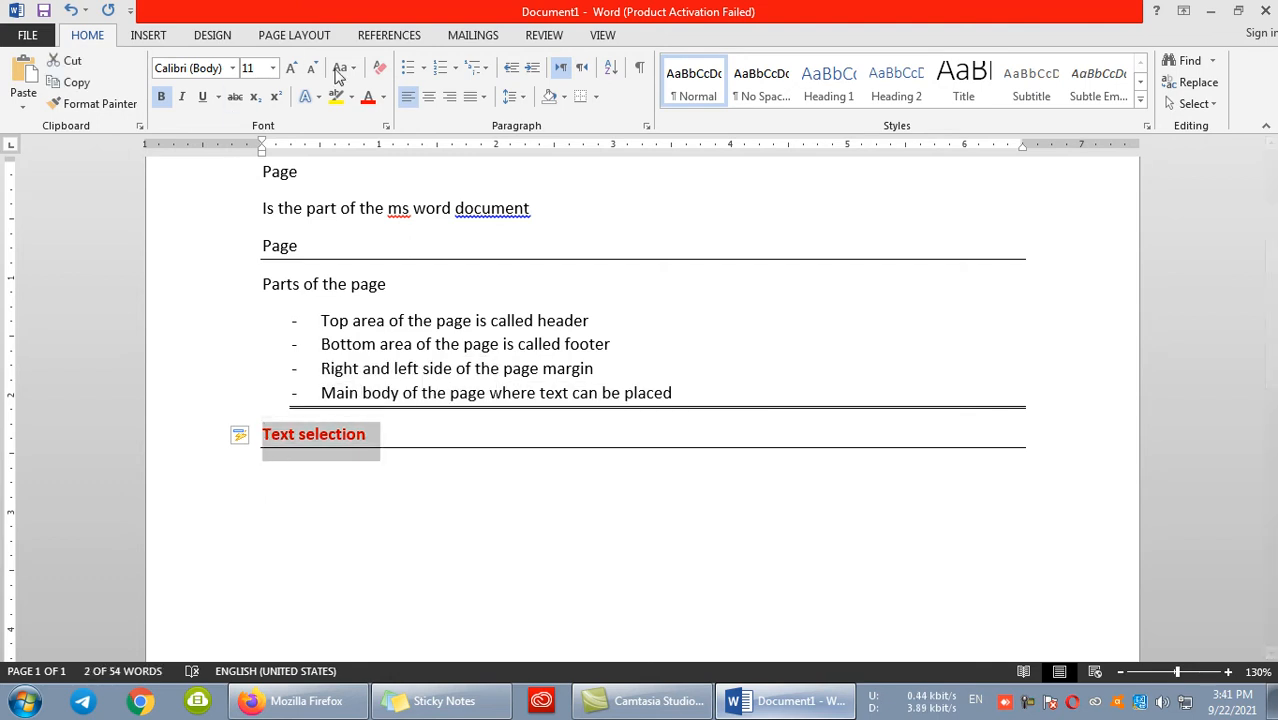
left_click(385, 97)
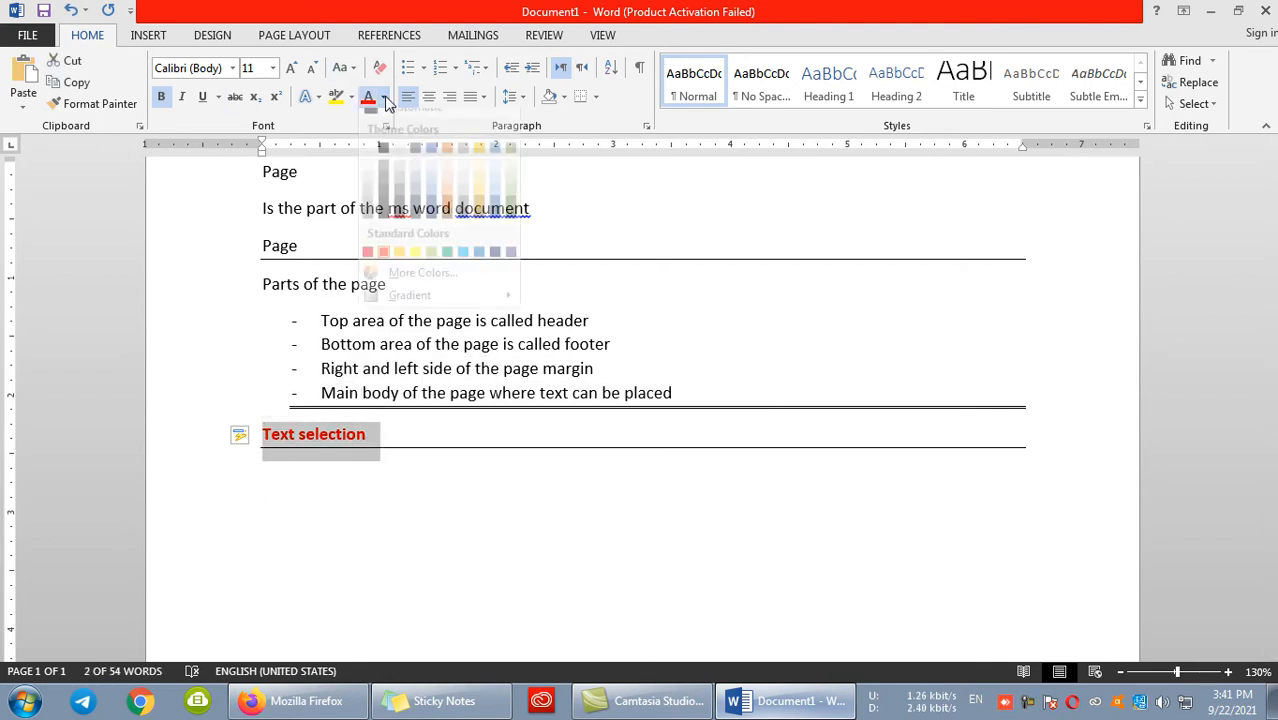
left_click(432, 224)
left_click(362, 471)
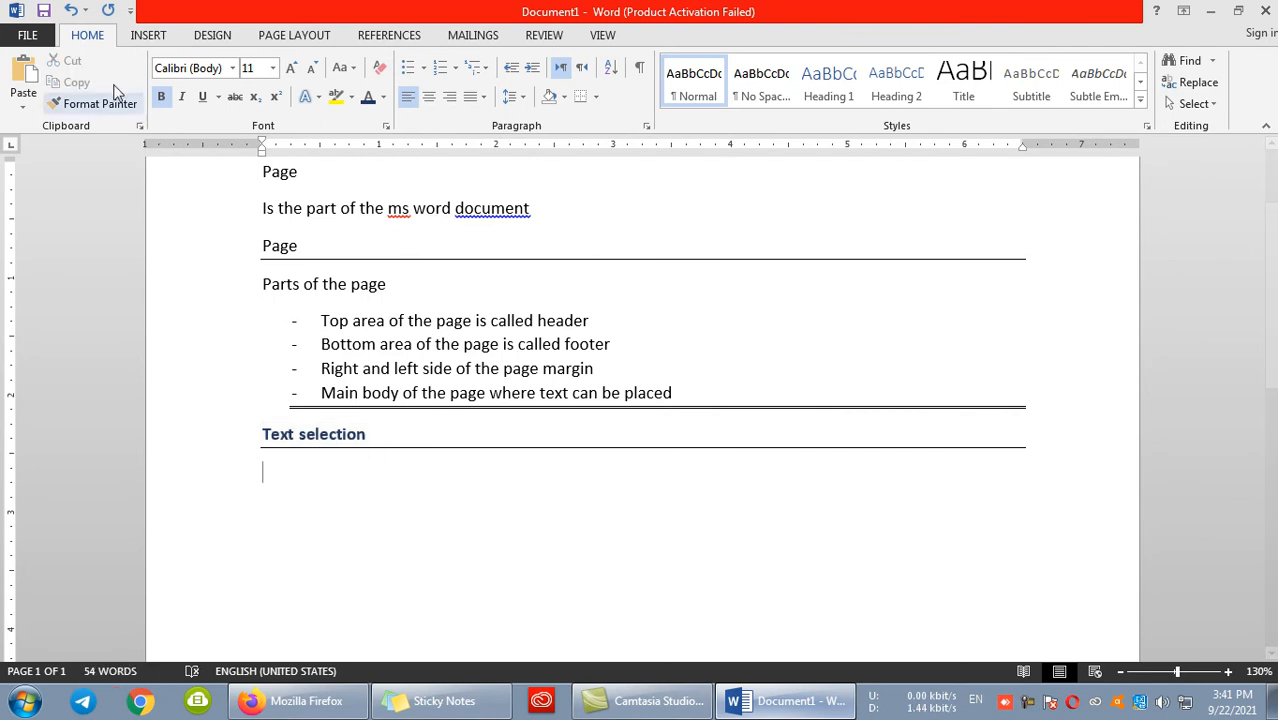
left_click(210, 37)
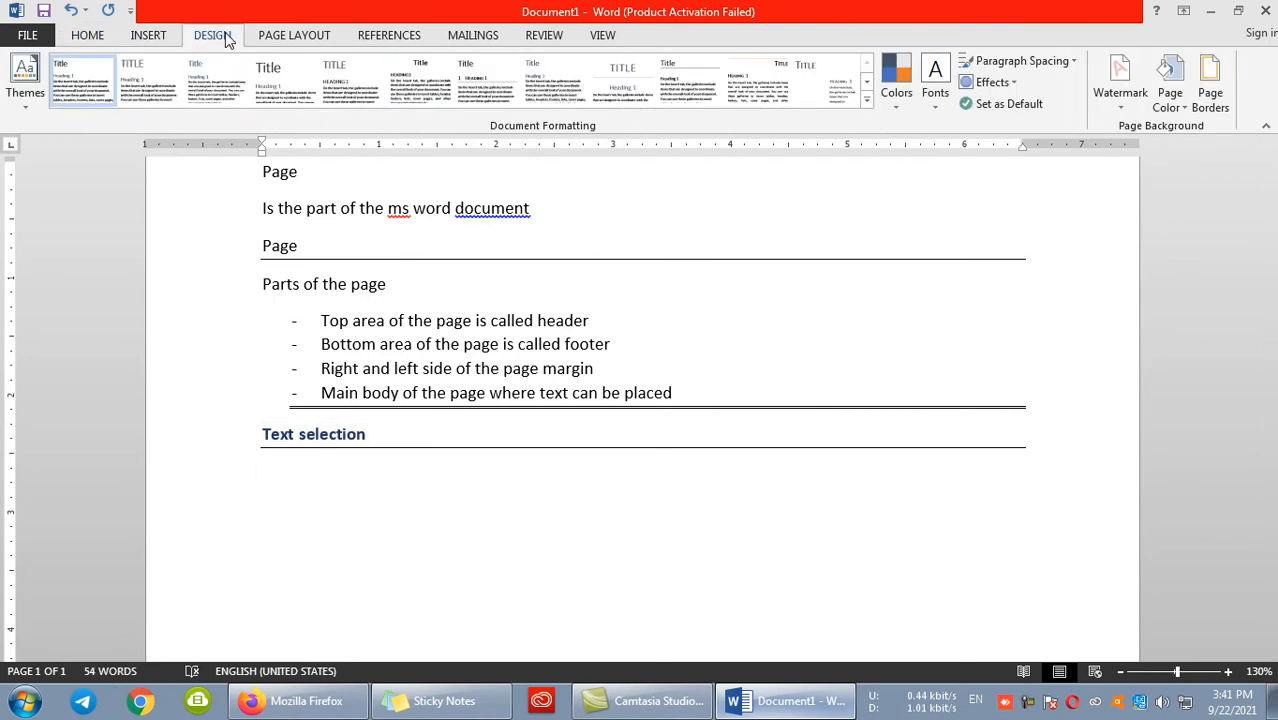
left_click(288, 40)
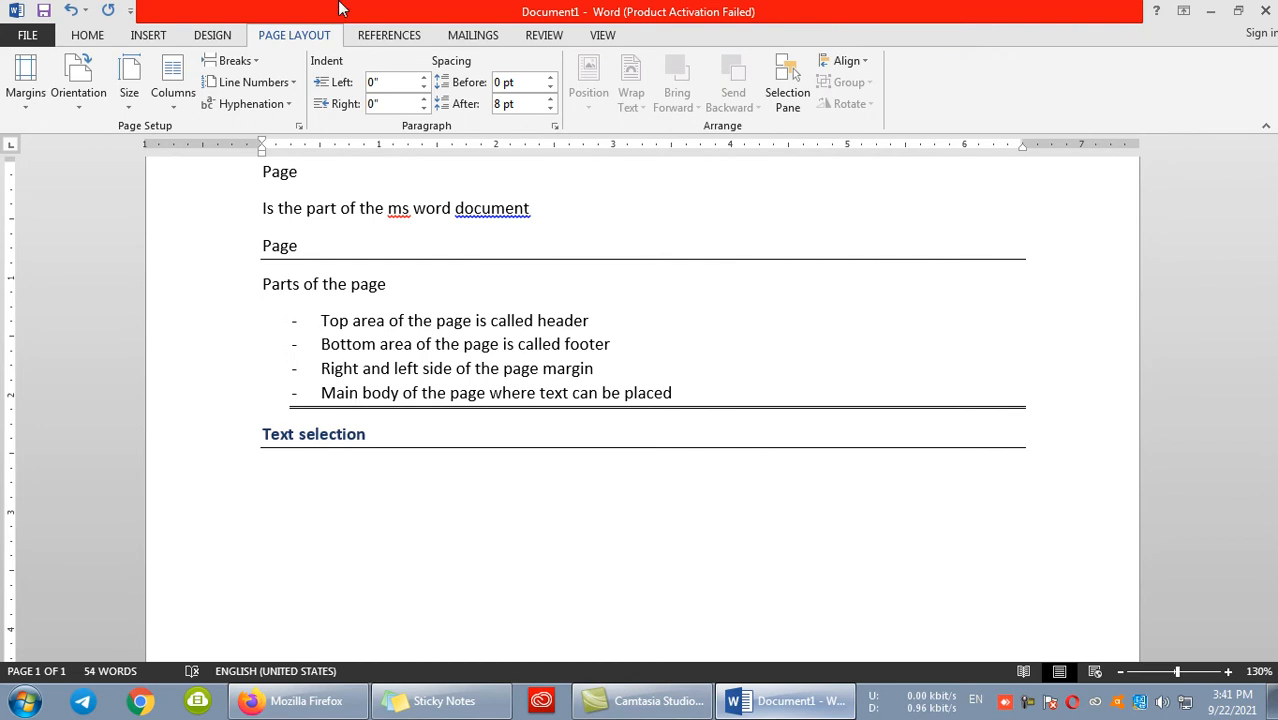
left_click(365, 36)
left_click(456, 35)
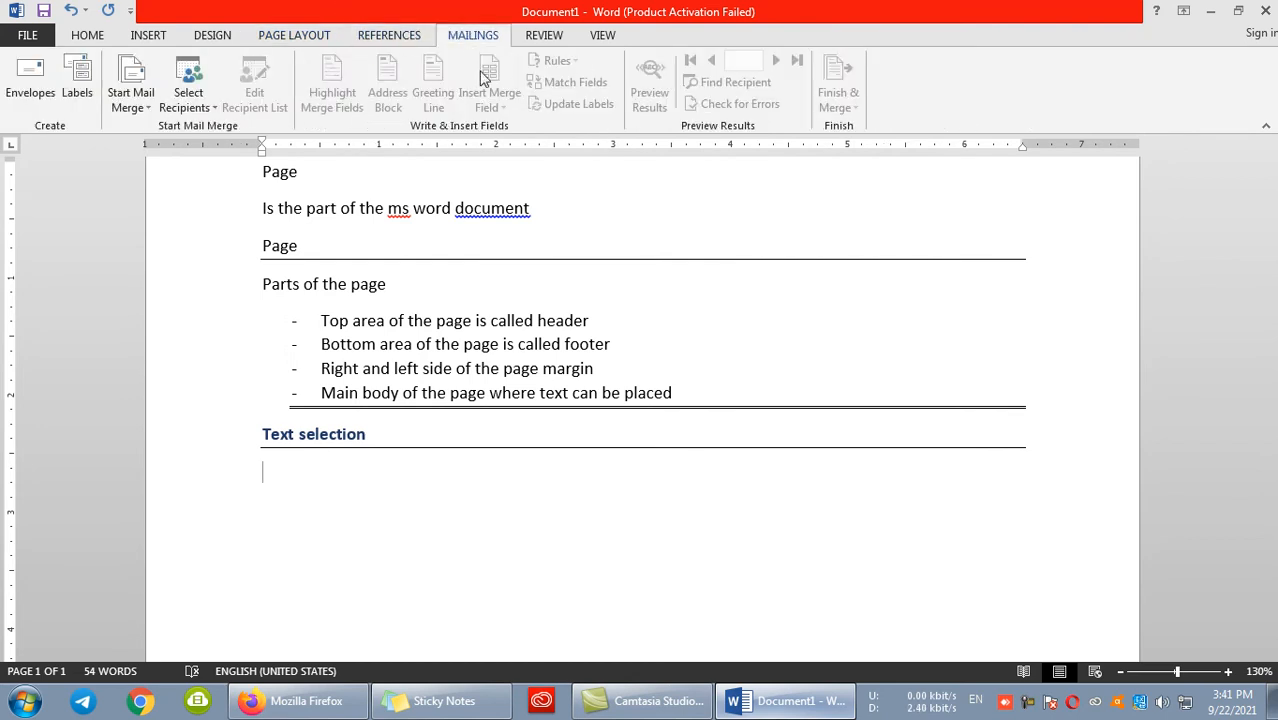
left_click(568, 36)
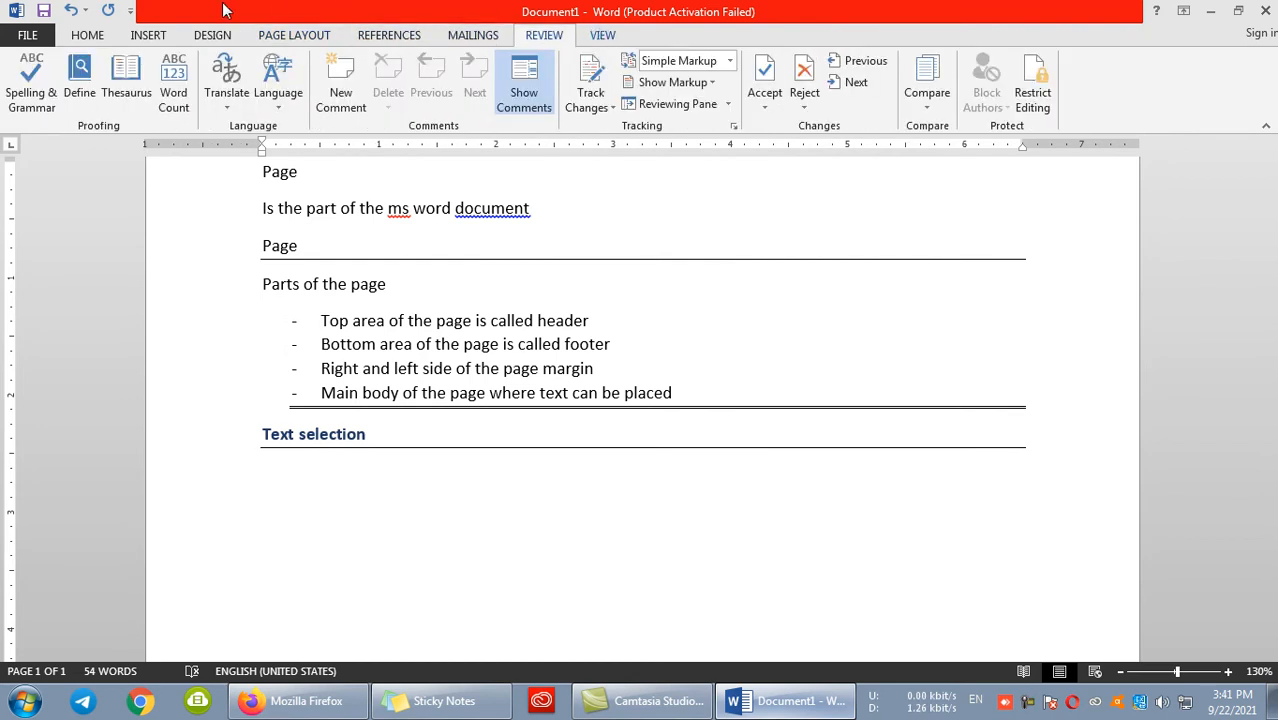
left_click(598, 35)
left_click(89, 36)
- Add the line "There are four types of selection" below the heading and insert a single horizontal line under it
scroll(405, 522, "down", 3)
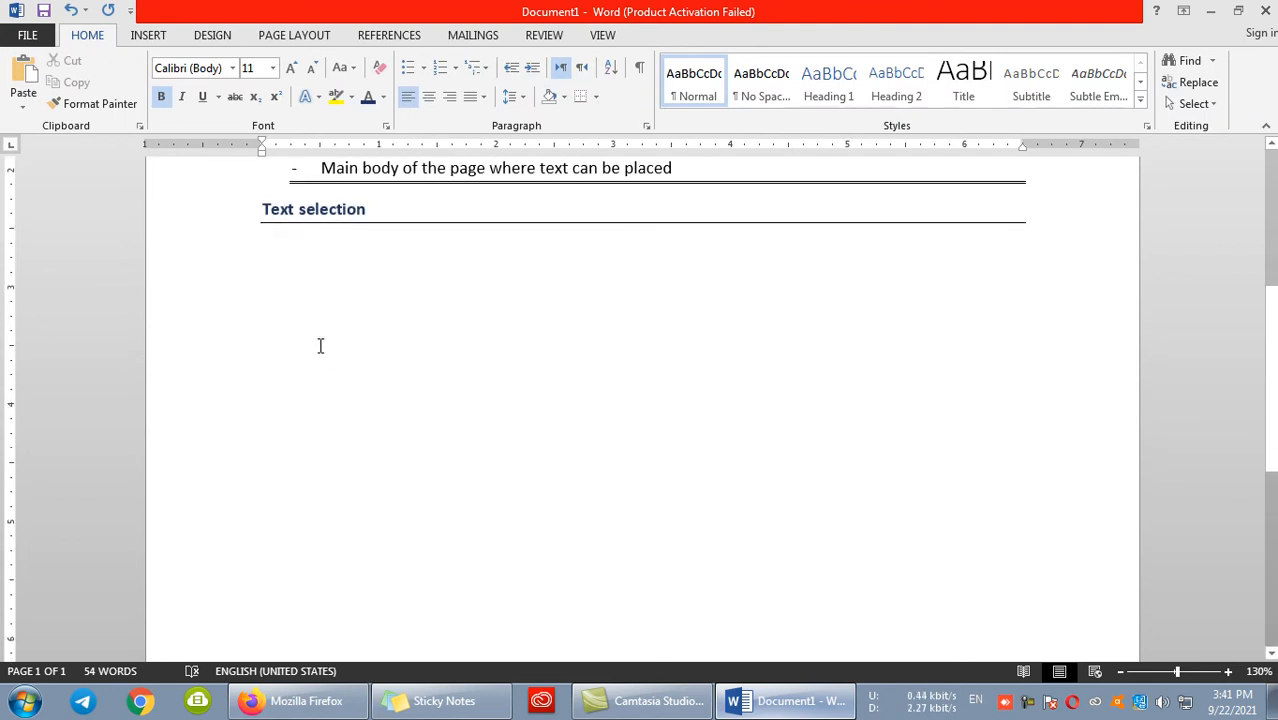
type("There are ")
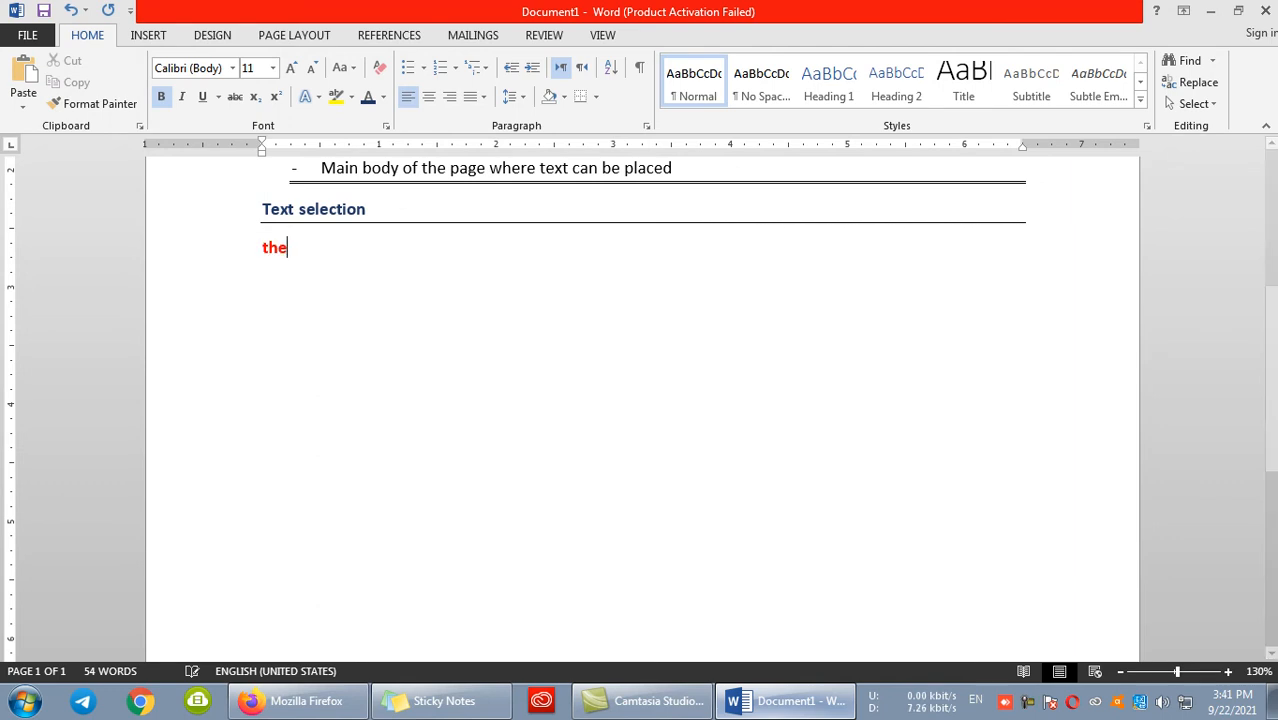
type("four types of ")
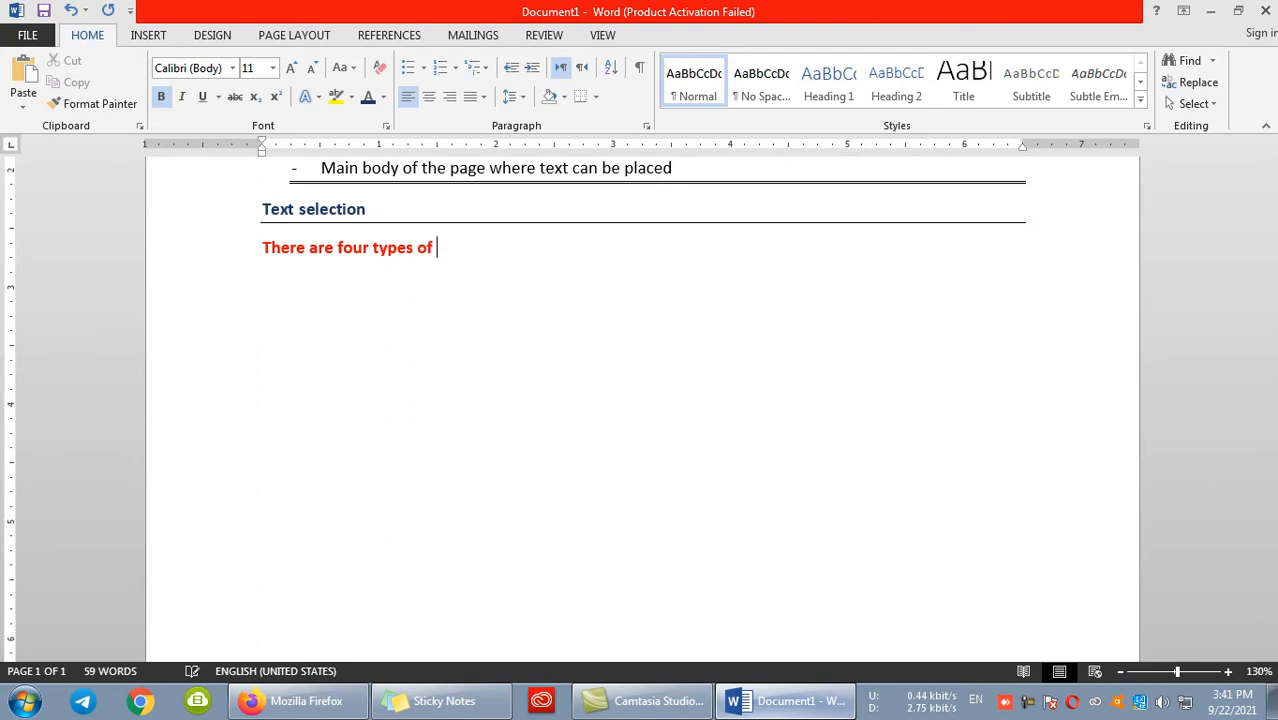
type("sel")
key("BackSpace")
type("electin")
key("BackSpace")
key("BackSpace")
type("on --")
key("Return")
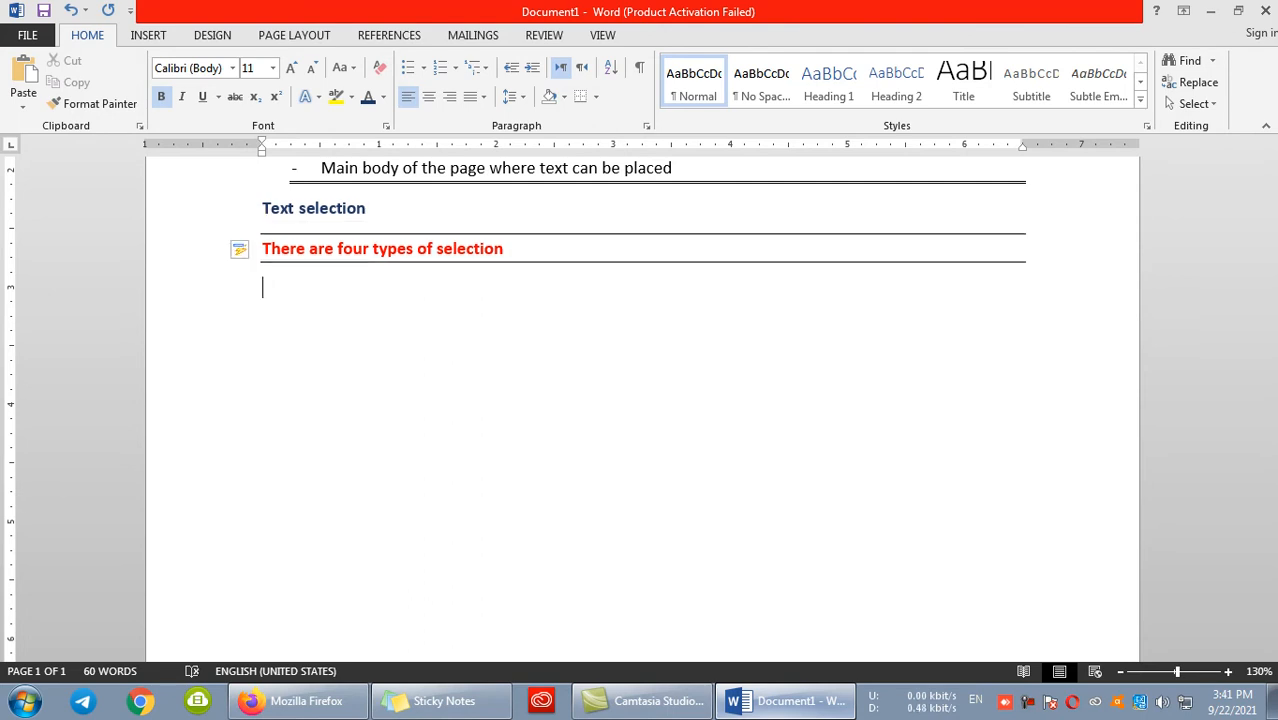
- Start a dashed list with the item "Overall selection mouse Ctrl + A"
type("- ")
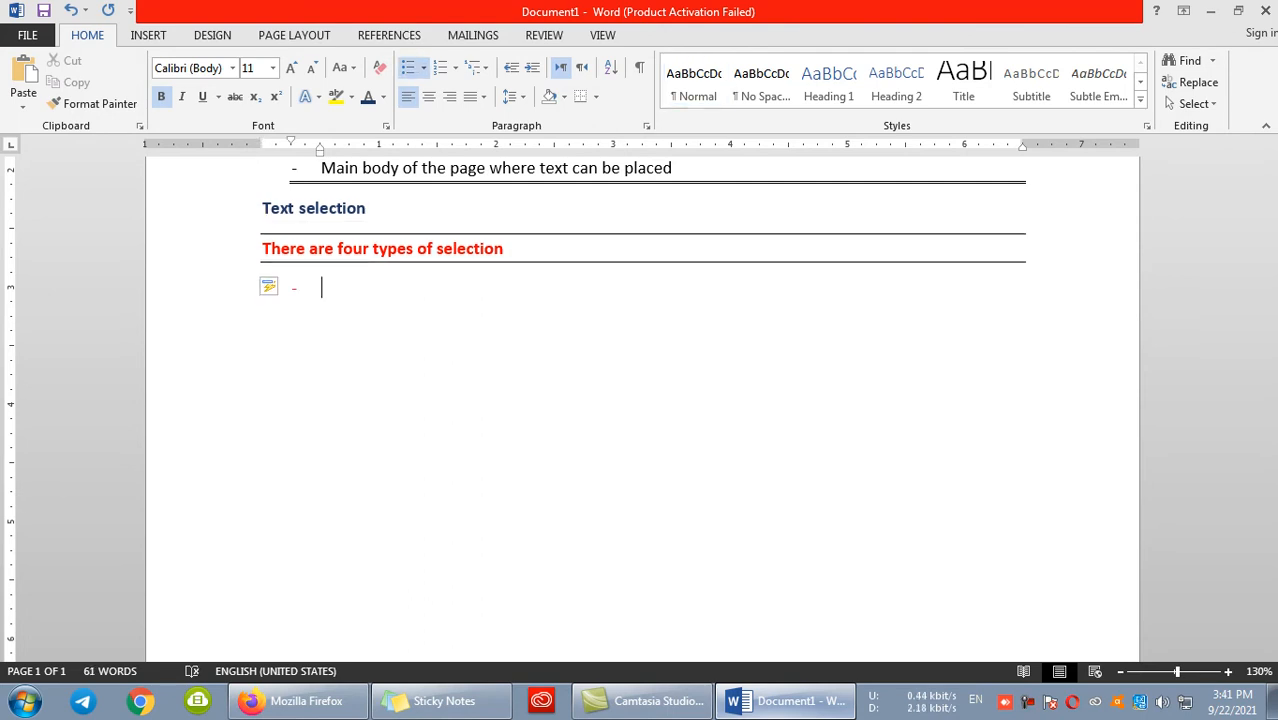
type("voera")
key("BackSpace")
key("BackSpace")
key("BackSpace")
key("BackSpace")
key("BackSpace")
type("overall selection ")
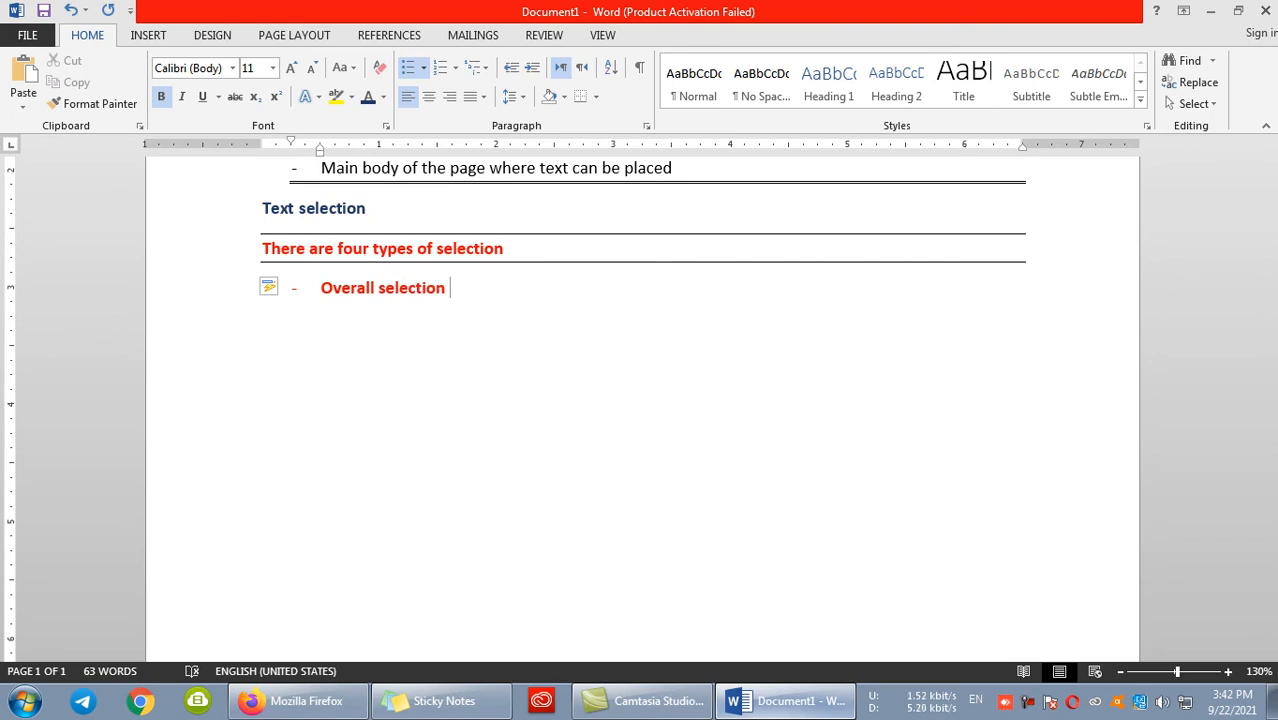
type("mouse Ctrl")
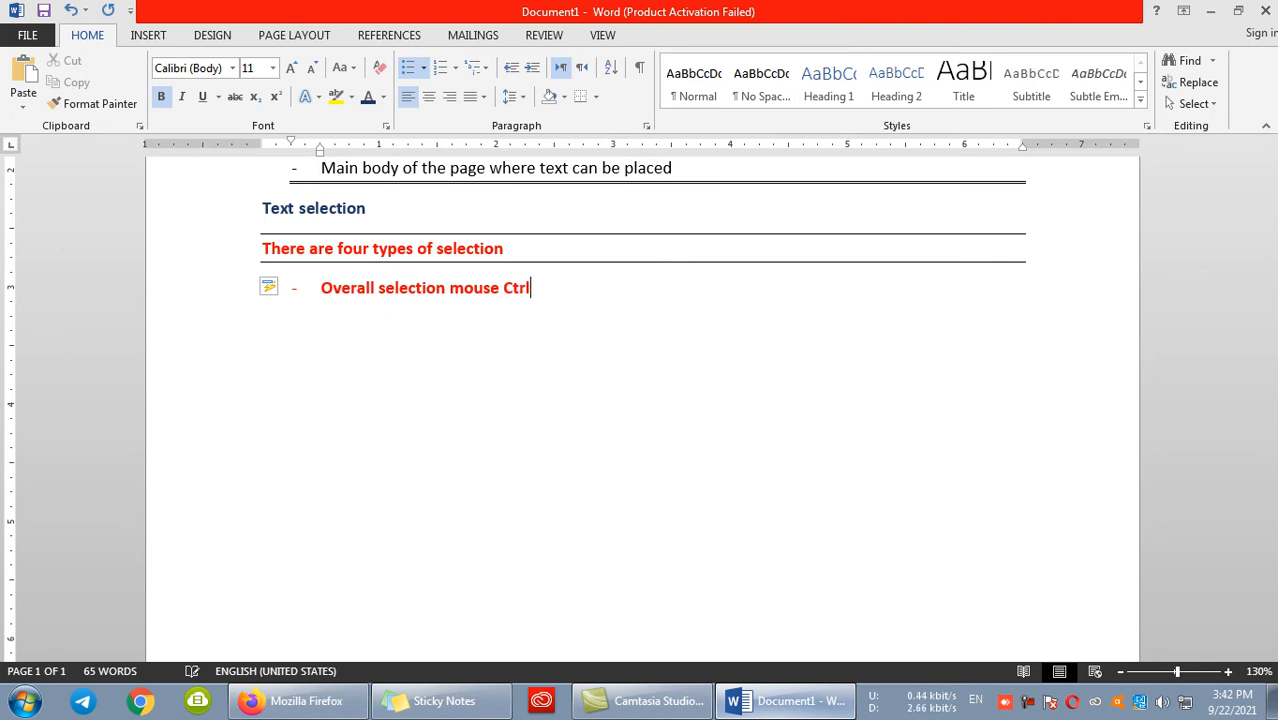
type(" +A")
key("BackSpace")
type("a")
key("BackSpace")
type("A")
- Add the second list item "Vertical selection Ctrl + Alt"
key("Return")
type("VER")
key("BackSpace")
key("BackSpace")
key("BackSpace")
type("vertical seel")
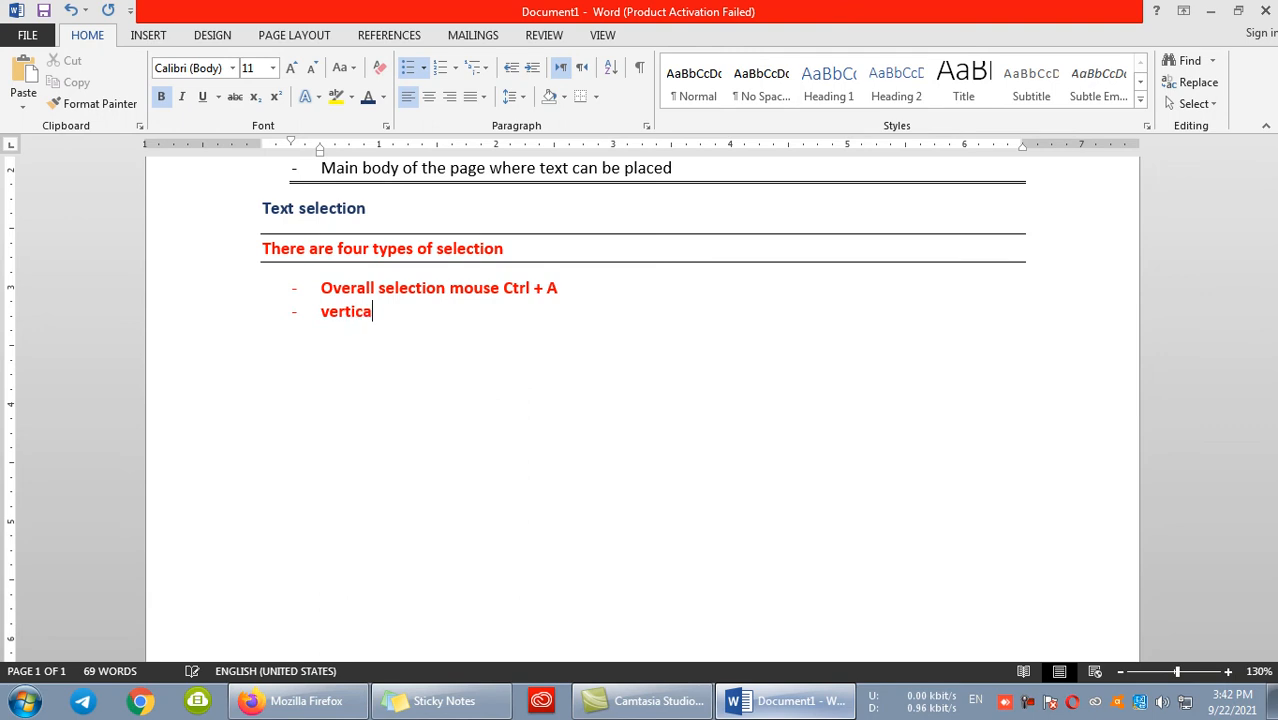
key("BackSpace")
key("BackSpace")
type("lection ")
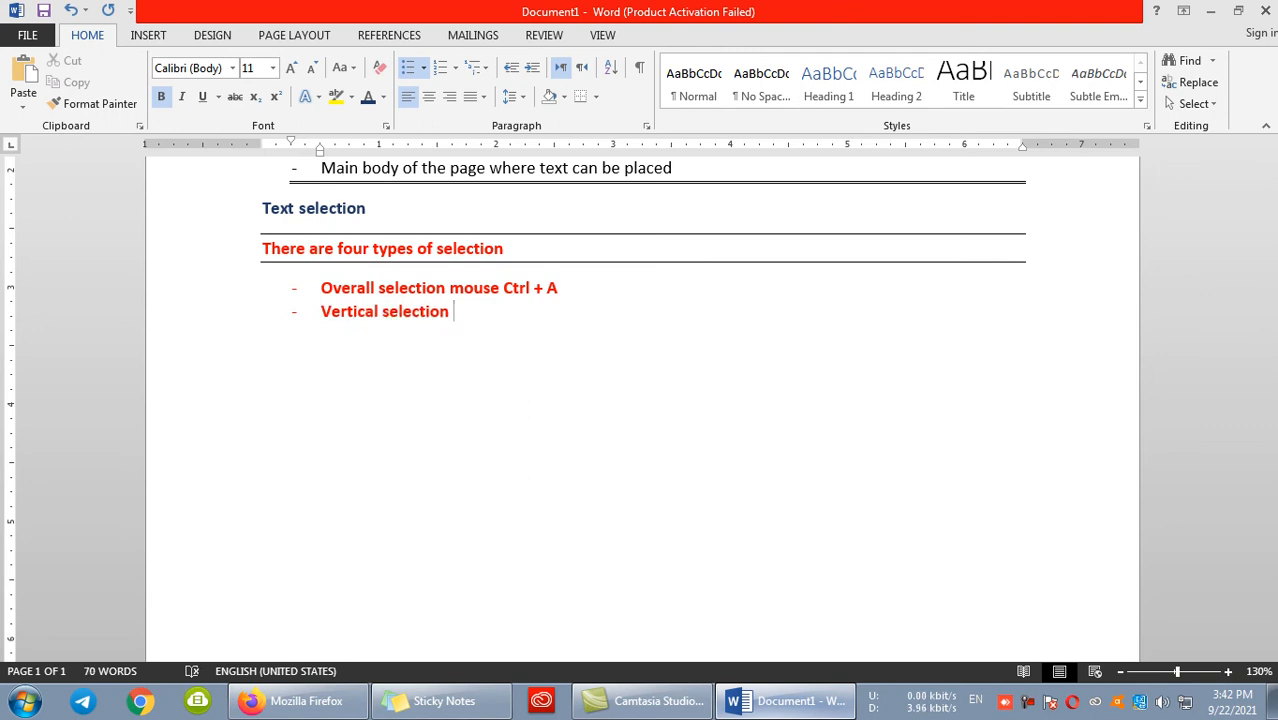
type("Ctrl + Alt")
- Add the third list item "Line by line selection Shift + Aero Keys"
key("Return")
type("li")
type("line s")
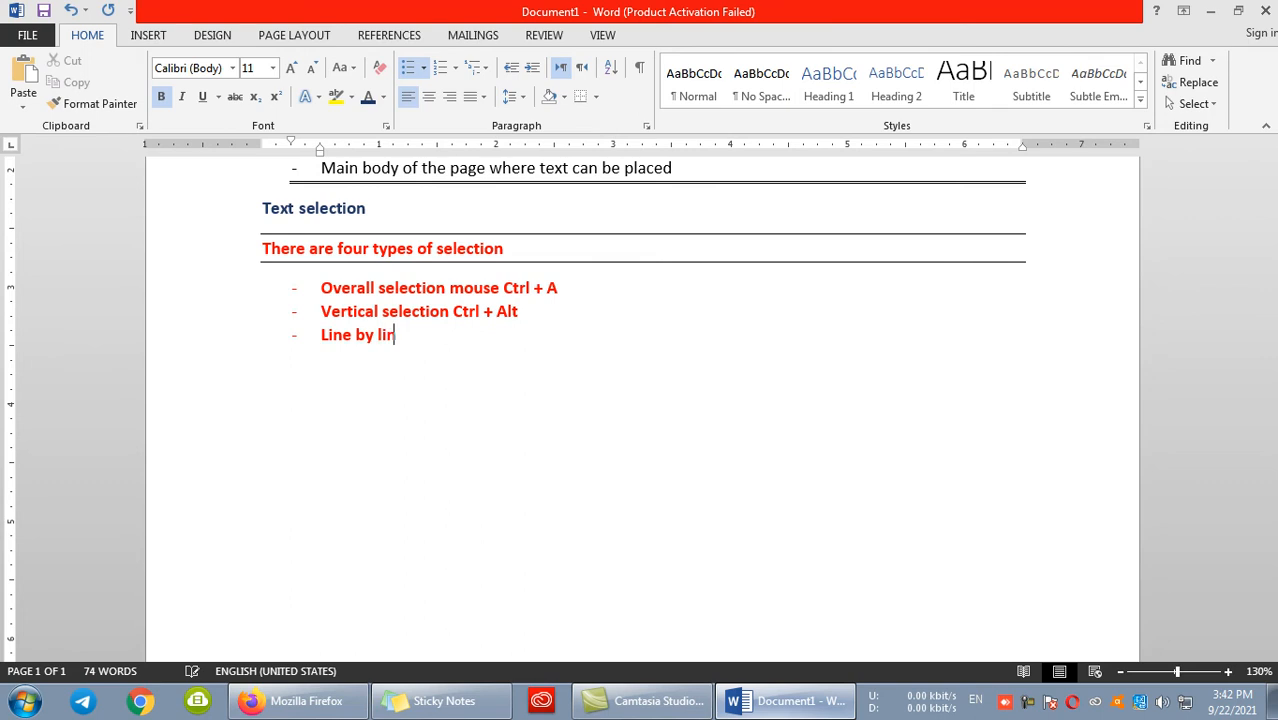
type("election ")
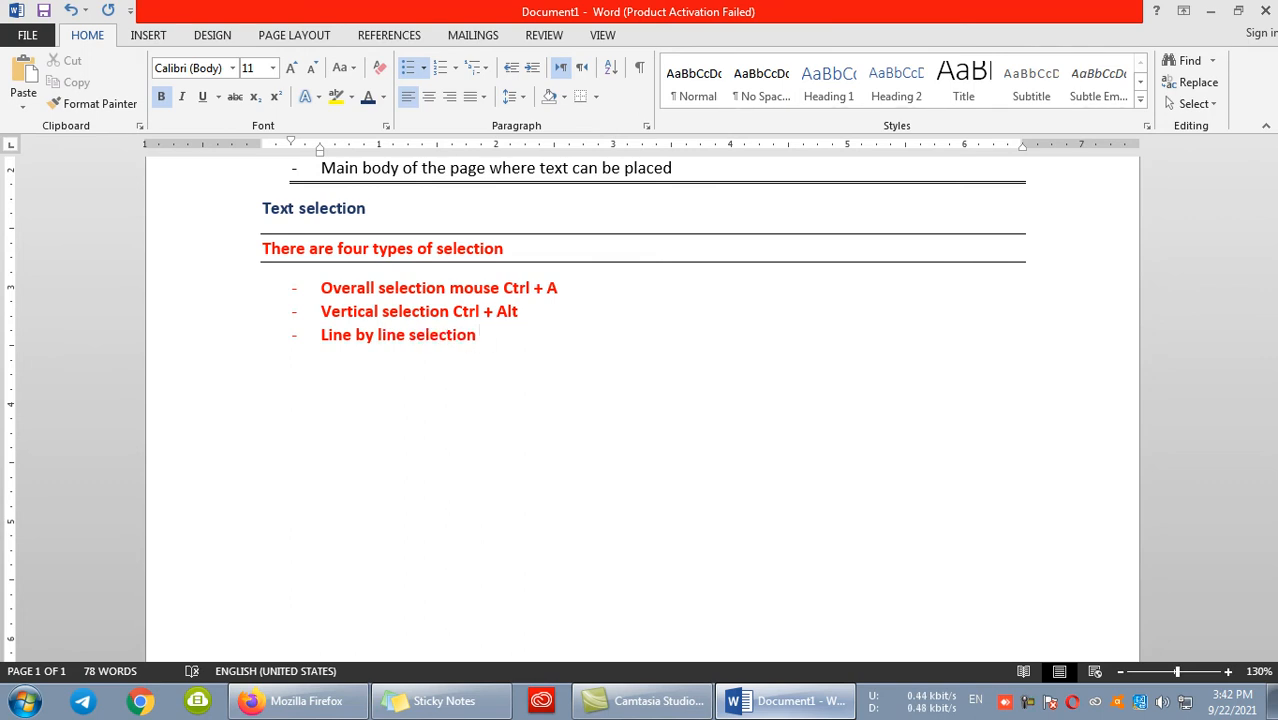
type("Ctrl + Aero KEY")
key("BackSpace")
key("BackSpace")
key("BackSpace")
type("eys")
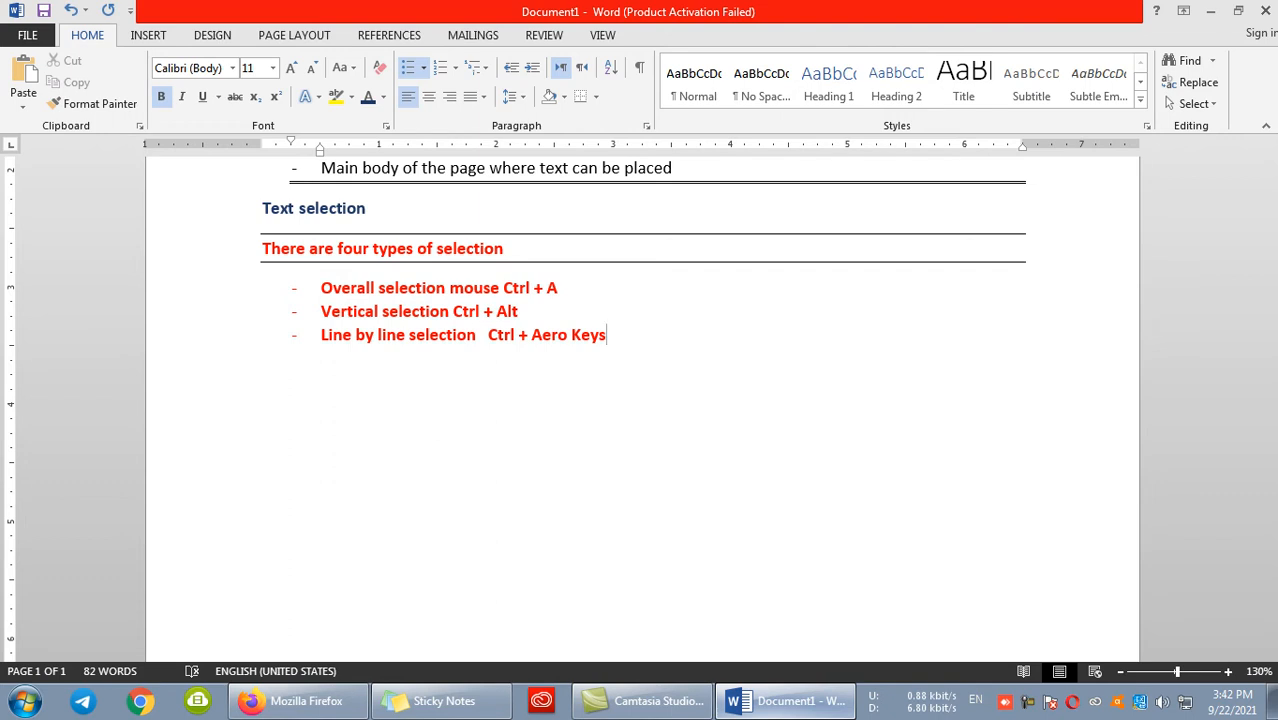
double_click(501, 337)
type("Shift")
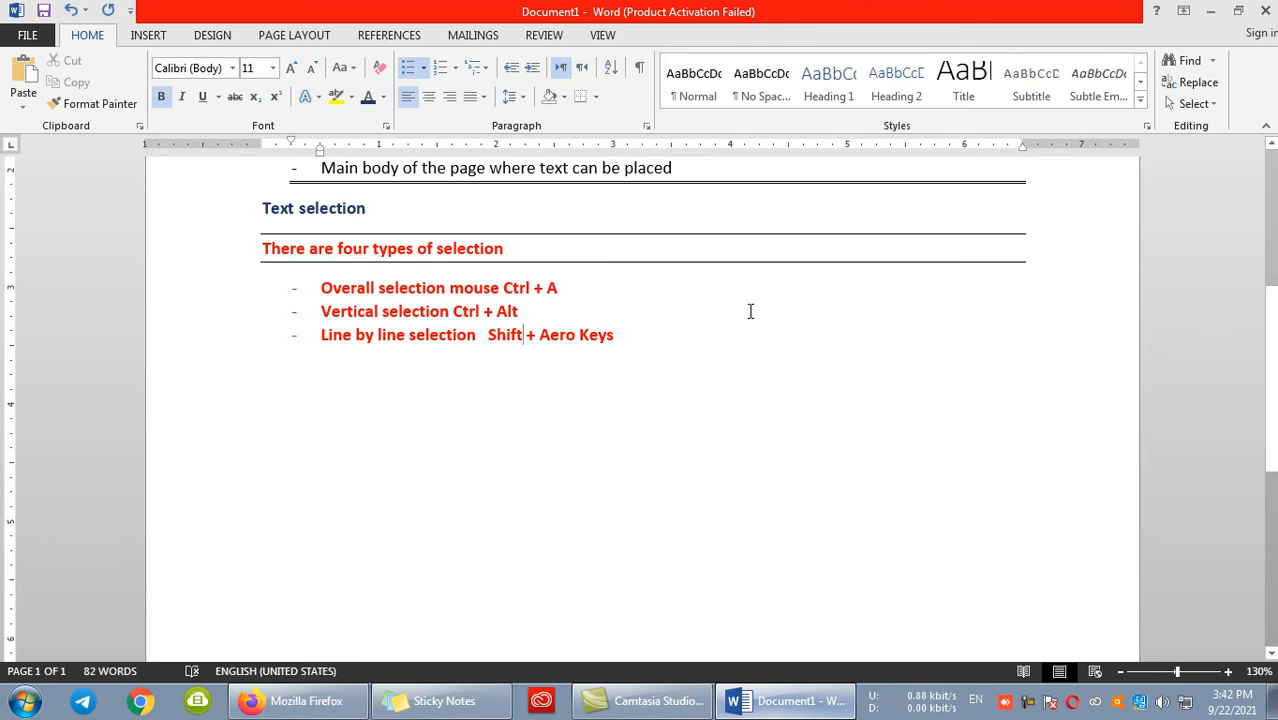
- Add the fourth list item "Click by selection" with the indented sub-item "Single click" beneath it
key("Return")
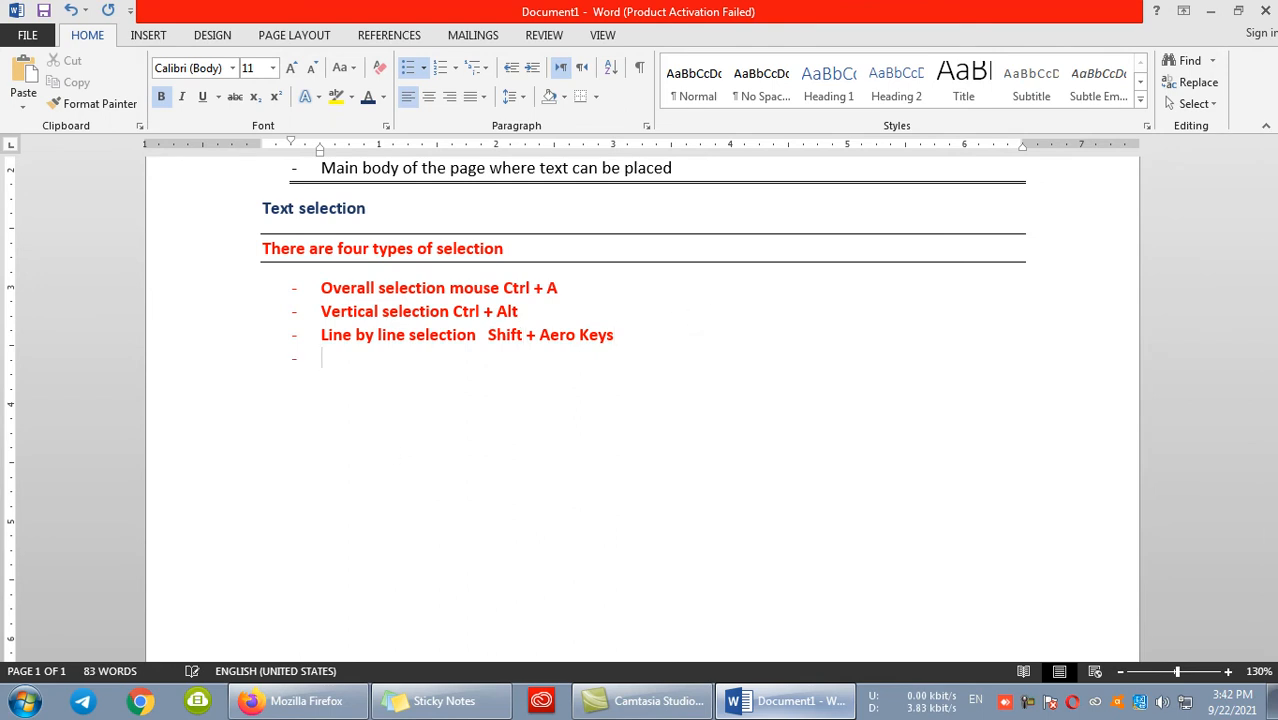
type("Click by selection")
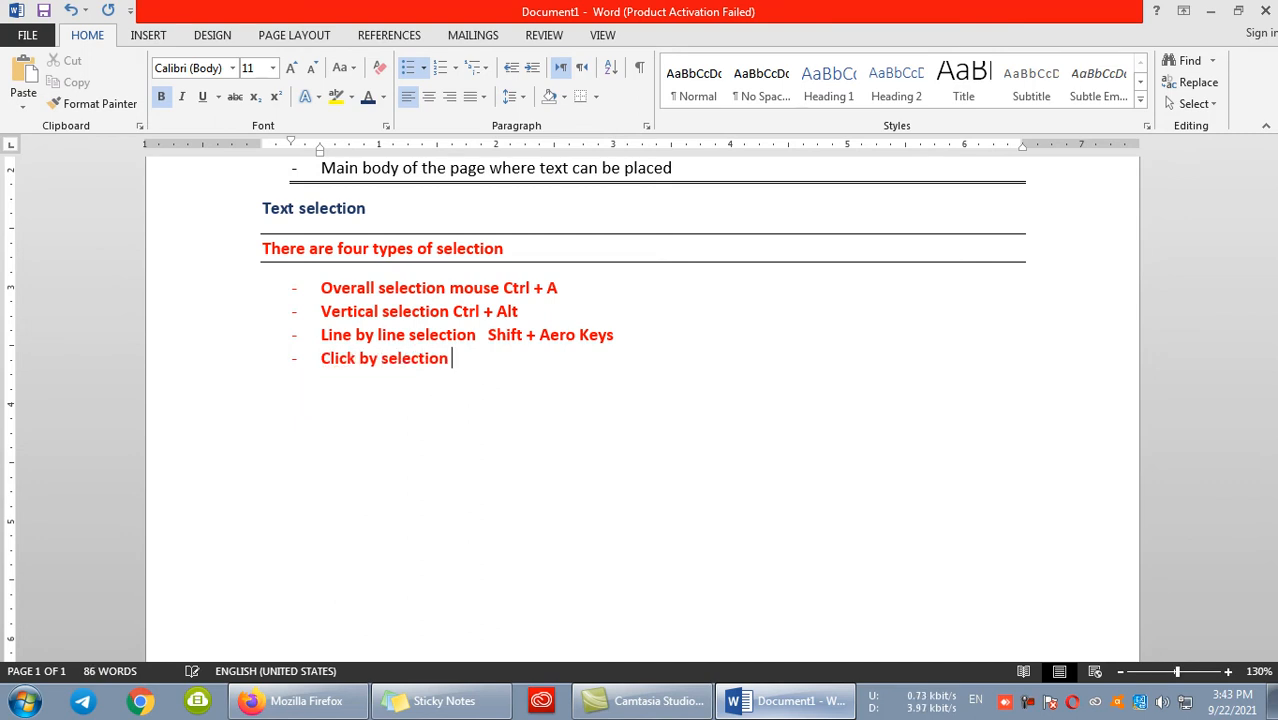
key("Return")
key("BackSpace")
key("BackSpace")
key("Return")
key("Tab")
type("single click")
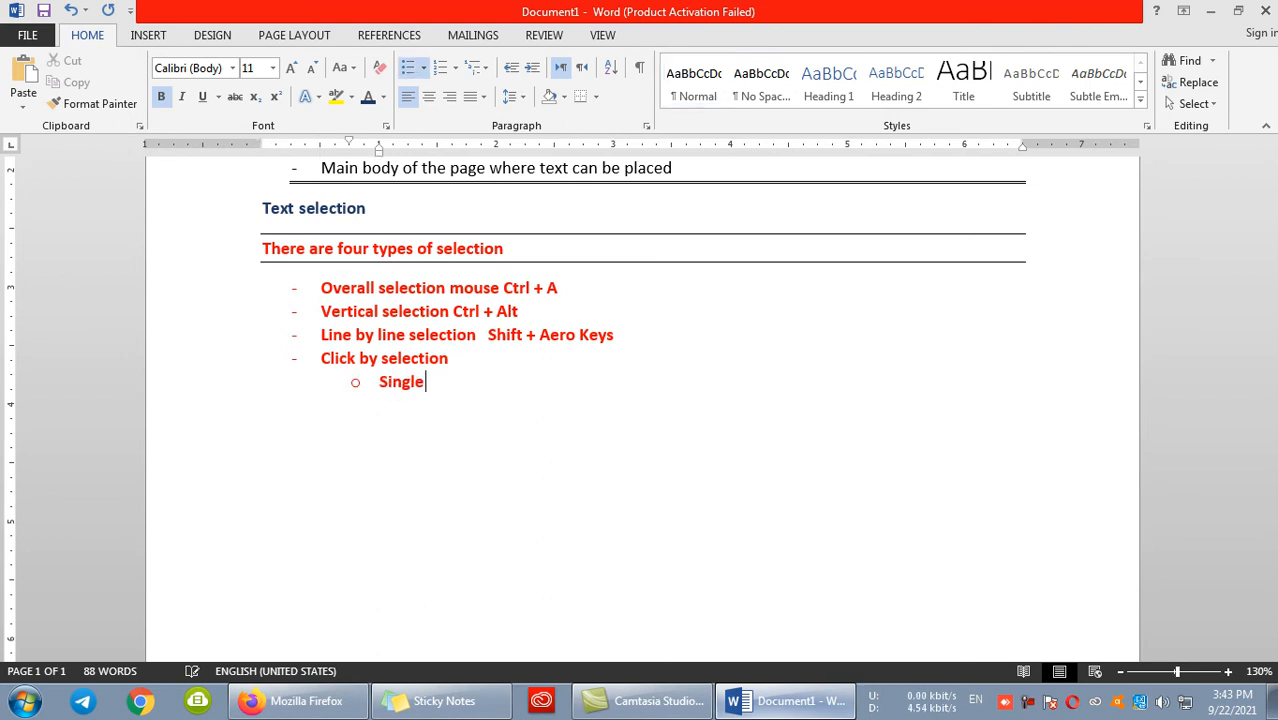
- Add the sub-item "Double click or triple click", correcting the spelling of "triple" with the spell-check suggestion
key("Return")
type("double ")
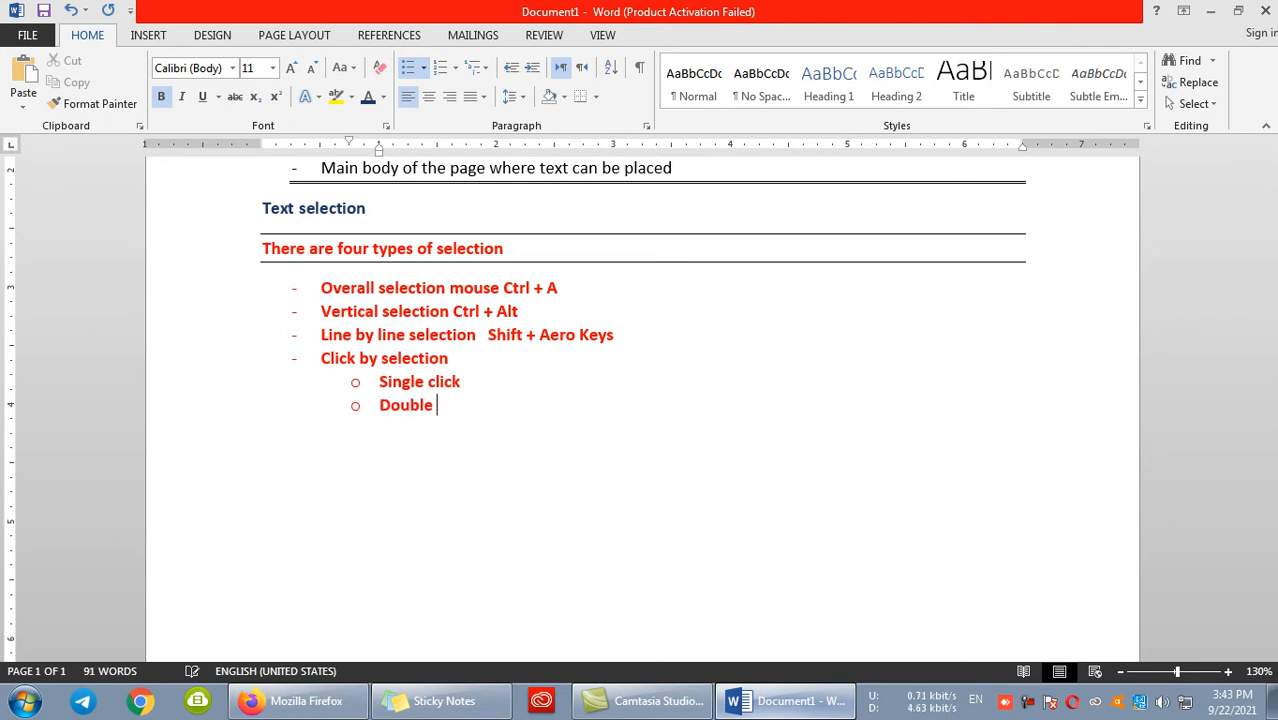
type("click or thirp")
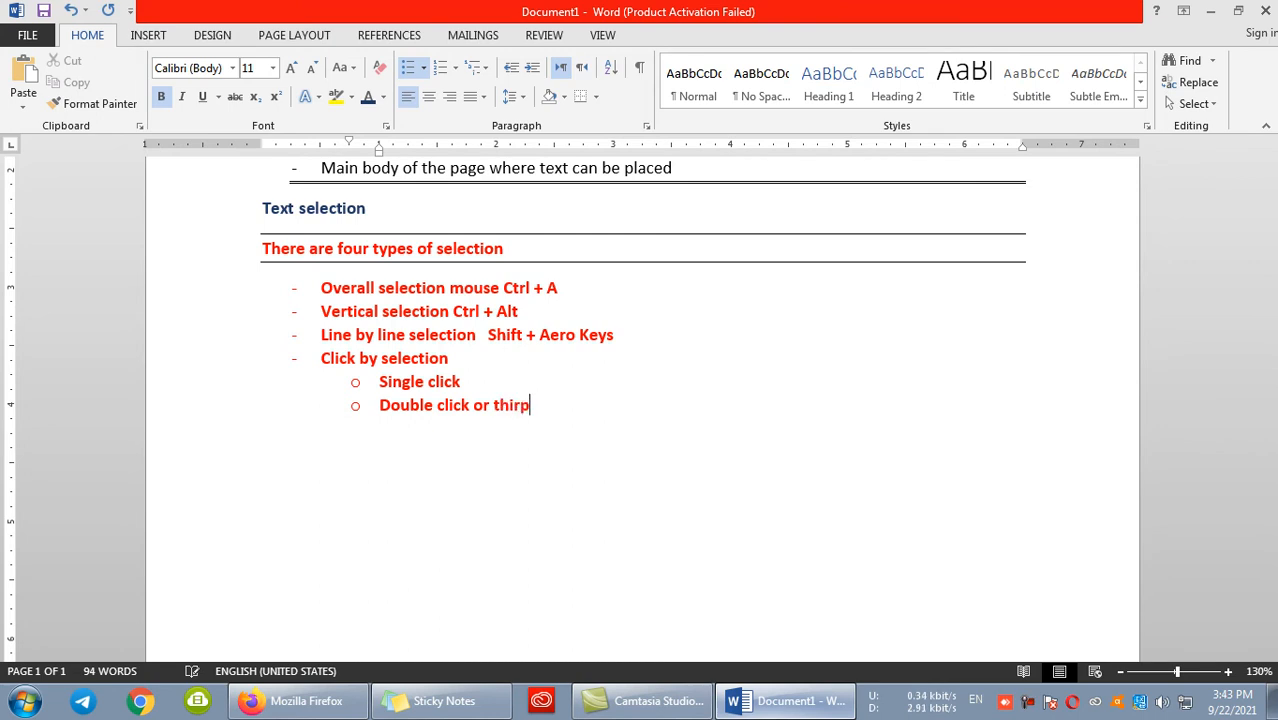
type("le clci")
key("BackSpace")
key("BackSpace")
key("BackSpace")
type("ci")
key("BackSpace")
key("BackSpace")
type("ck")
key("BackSpace")
key("BackSpace")
key("BackSpace")
type("ick")
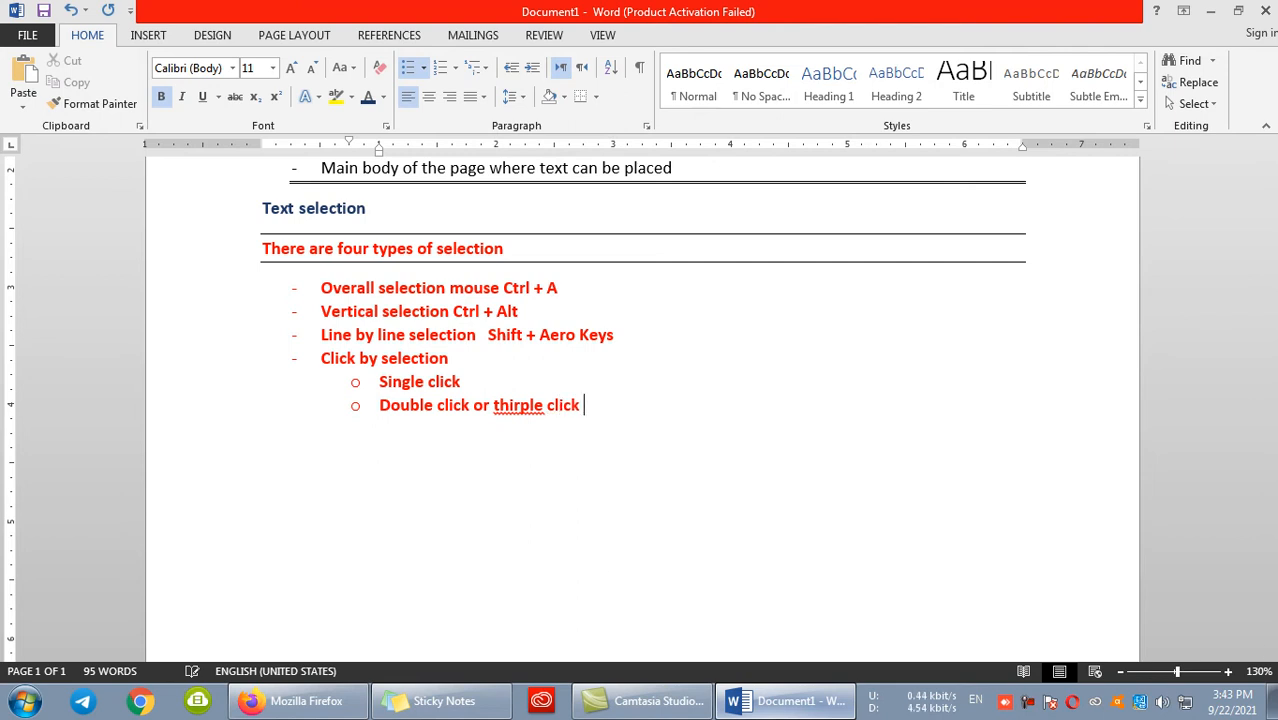
right_click(505, 399)
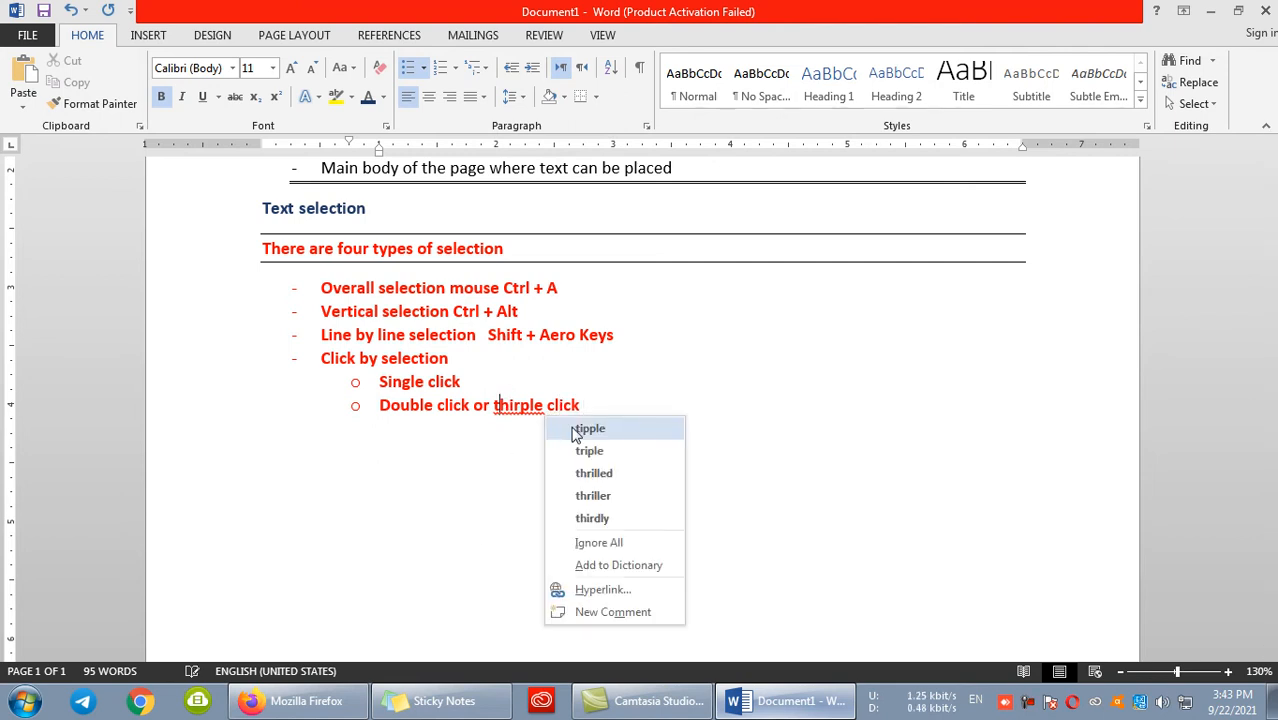
left_click(589, 450)
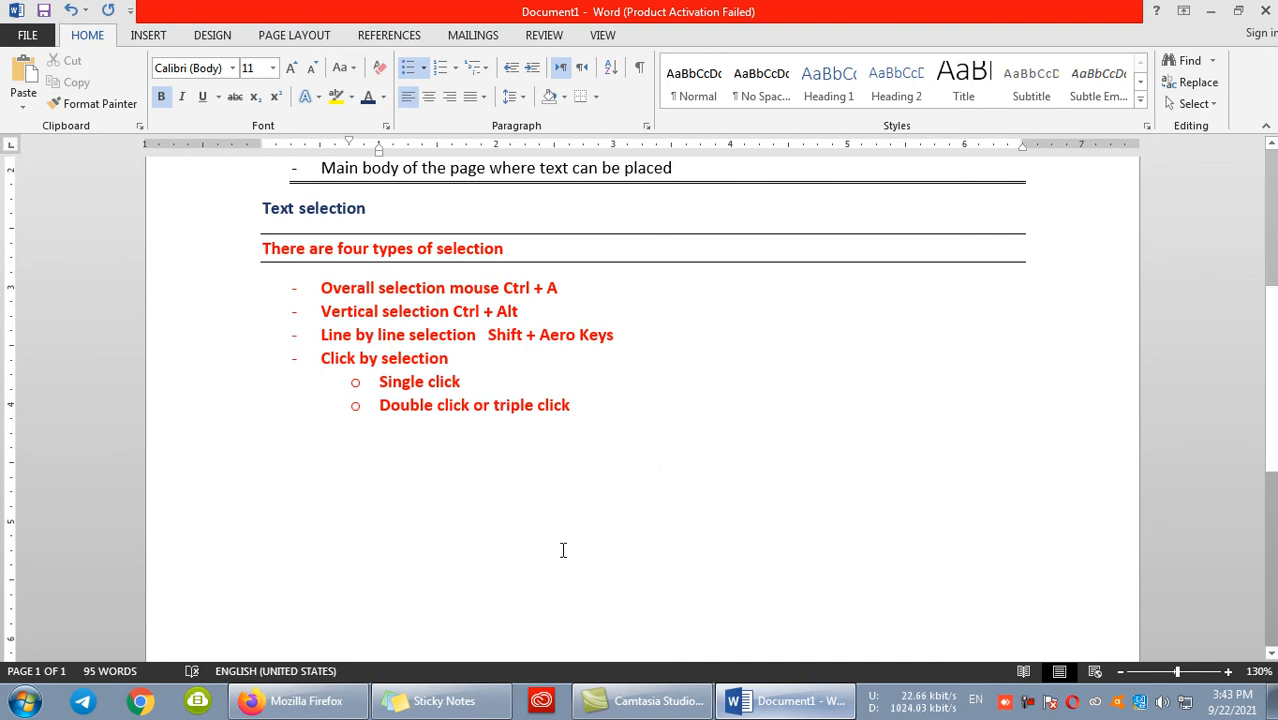
- Select all text in the document at once and clear the selection again
key("ctrl+a")
scroll(561, 550, "up", 6)
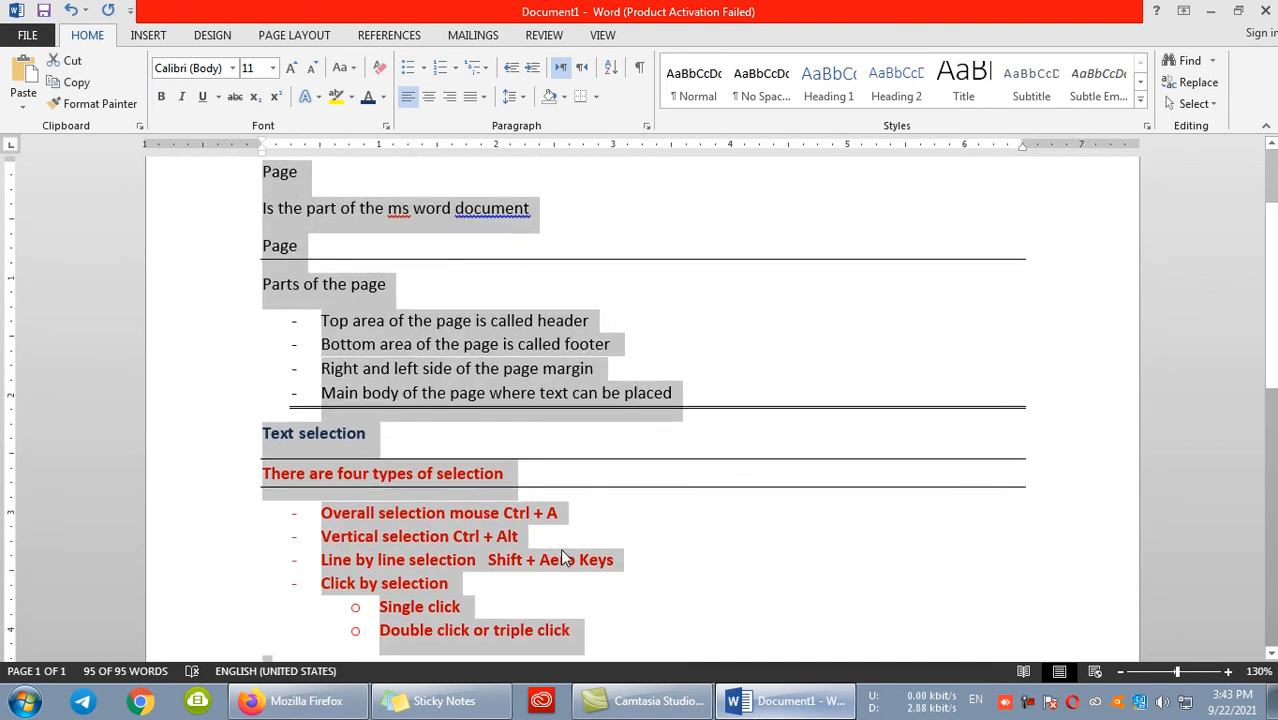
scroll(522, 460, "down", 2)
scroll(524, 461, "down", 3)
left_click(636, 485)
left_click_drag(730, 525, 425, 322)
scroll(428, 337, "down", 5)
left_click(454, 336)
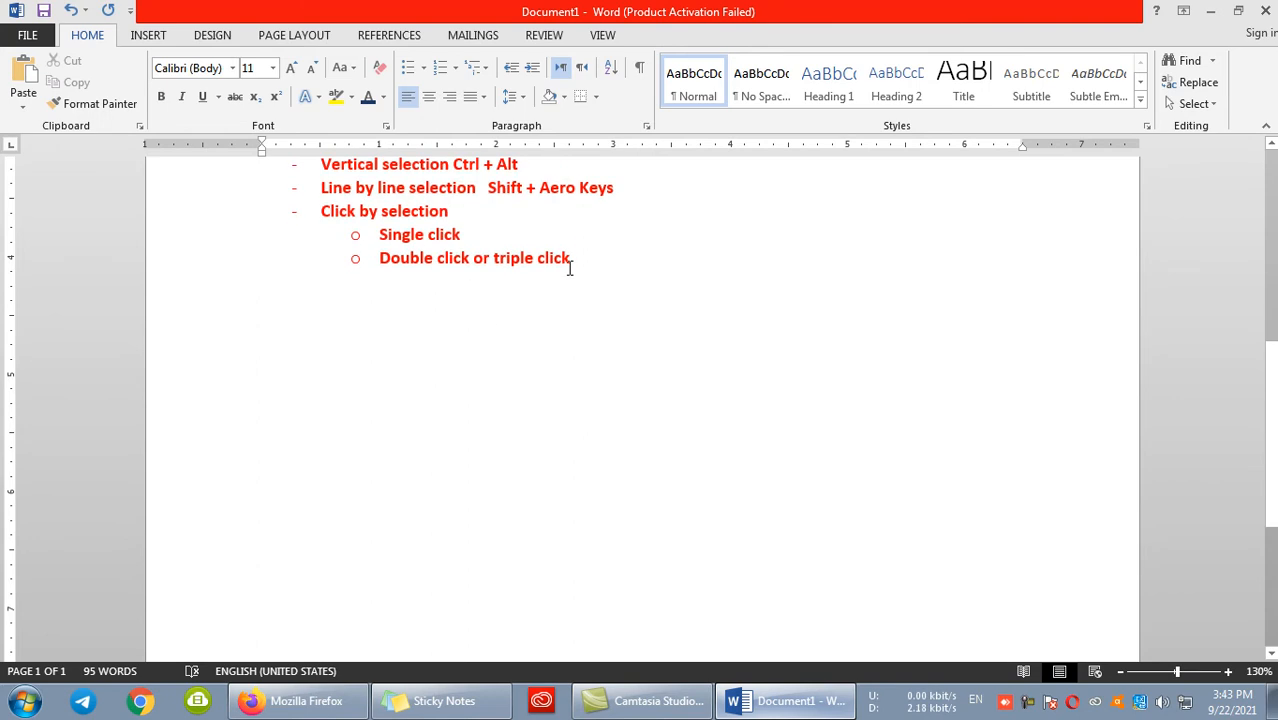
scroll(559, 262, "up", 1)
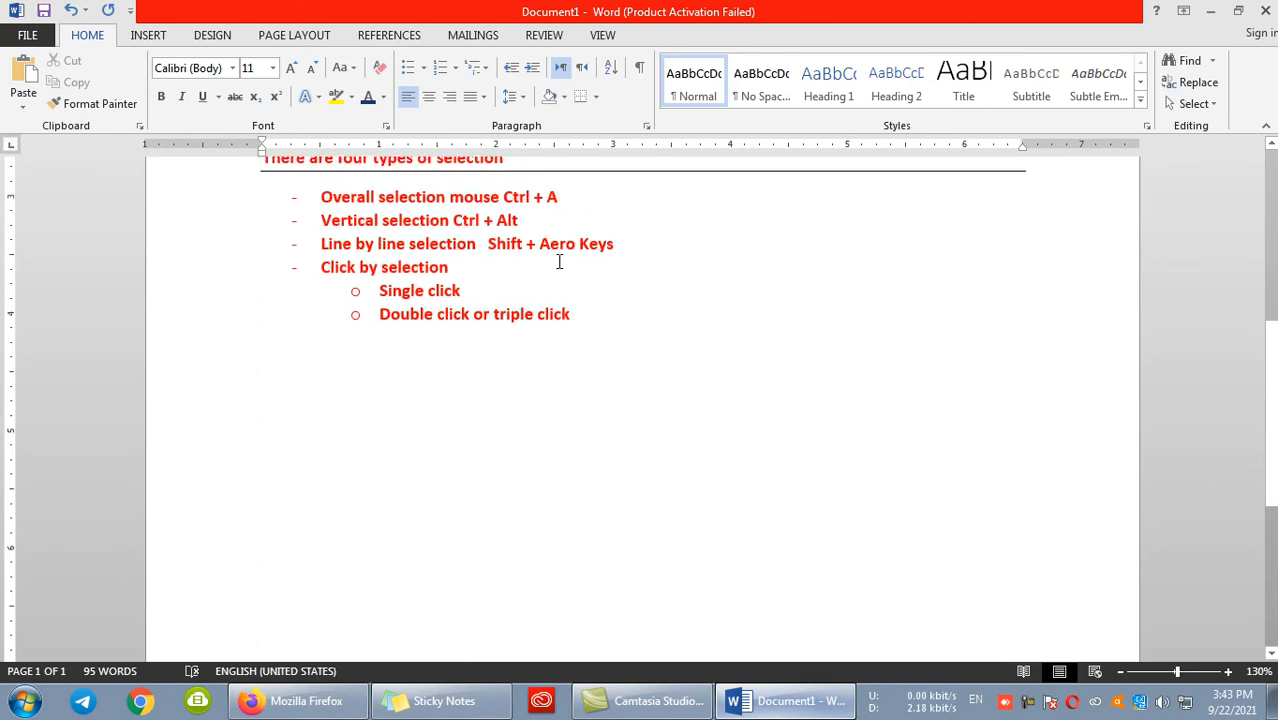
- Add a blank line below the list, and select the "Vertical selection" and "Line by line selection" items
left_click(596, 318)
key("Return")
key("BackSpace")
key("BackSpace")
left_click_drag(322, 266, 370, 210)
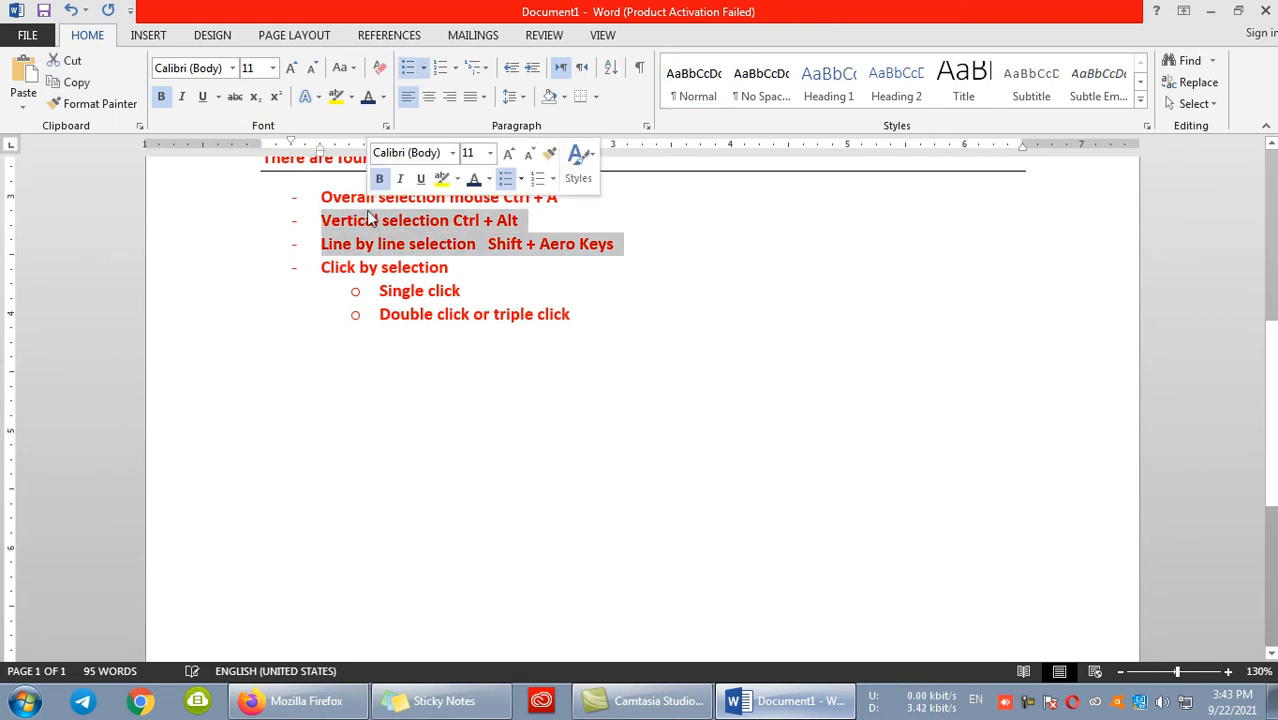
- Generate one paragraph of sample text below the list with =rand(1)
left_click(436, 388)
type("=r")
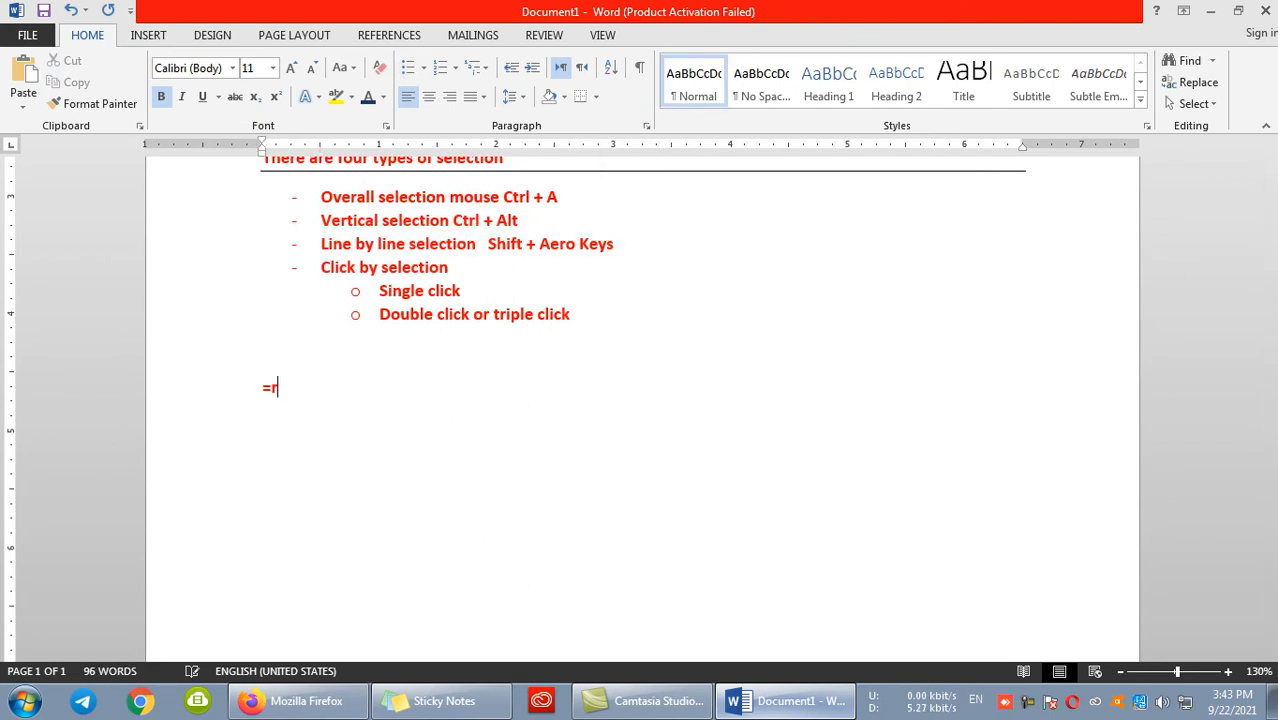
type("and(1)")
key("Return")
type("-")
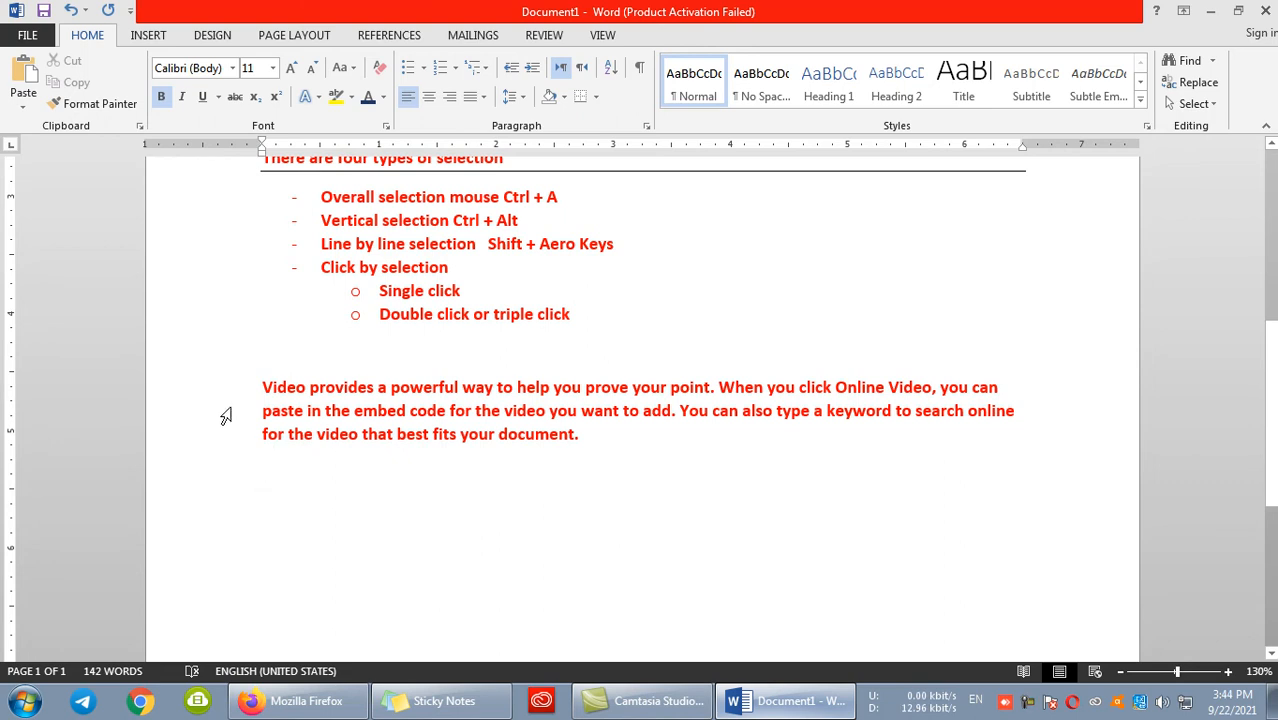
- Try selecting parts of the sample paragraph with ordinary line-following selections, clearing each one
left_click_drag(262, 386, 348, 442)
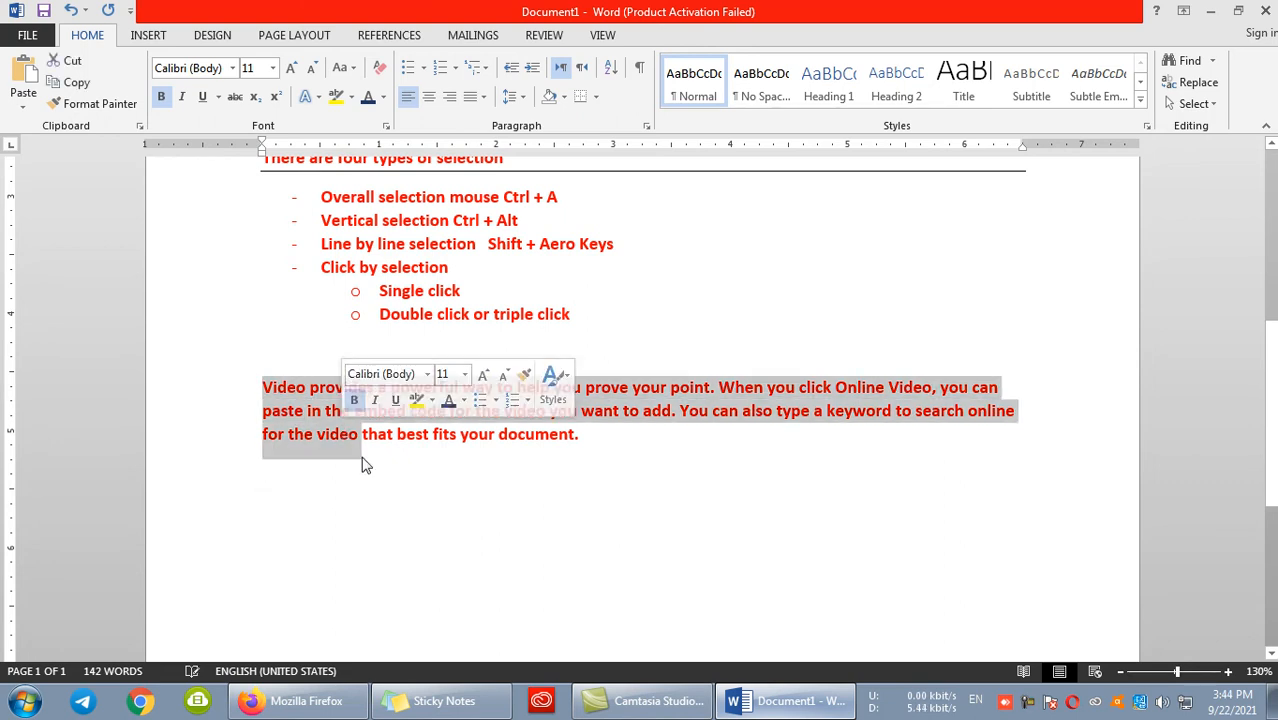
left_click(379, 476)
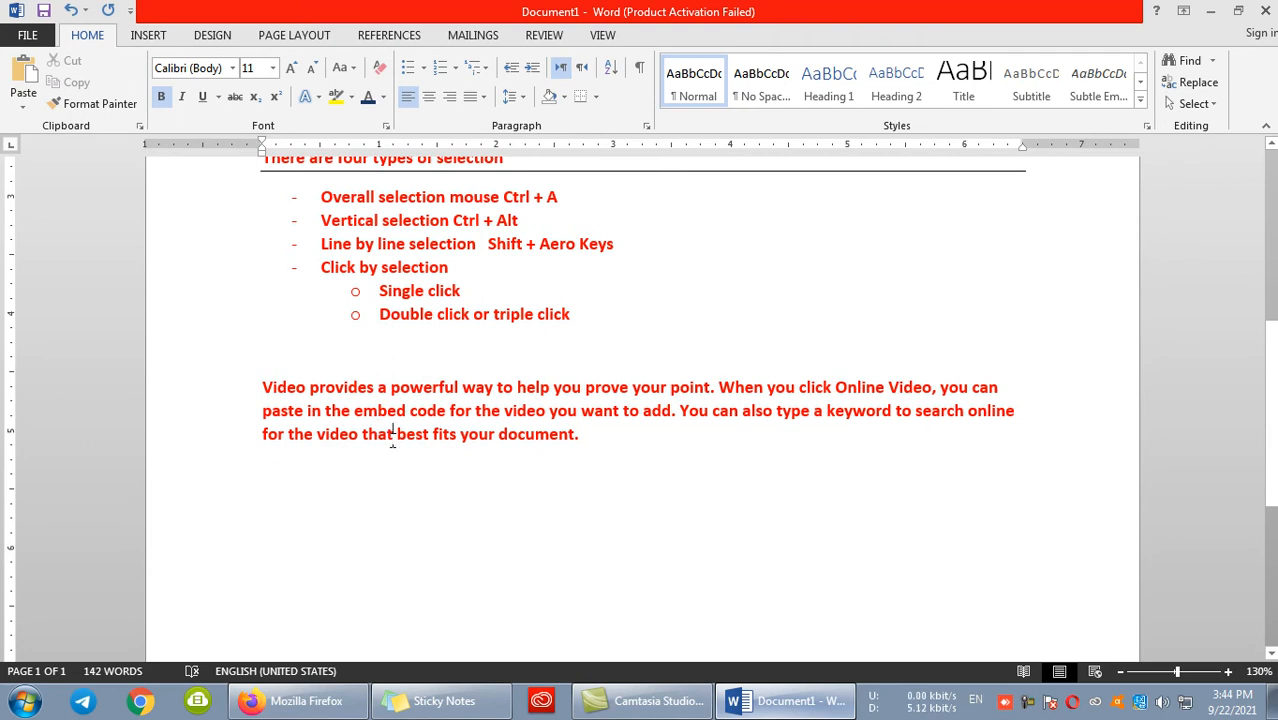
left_click_drag(393, 440, 296, 410)
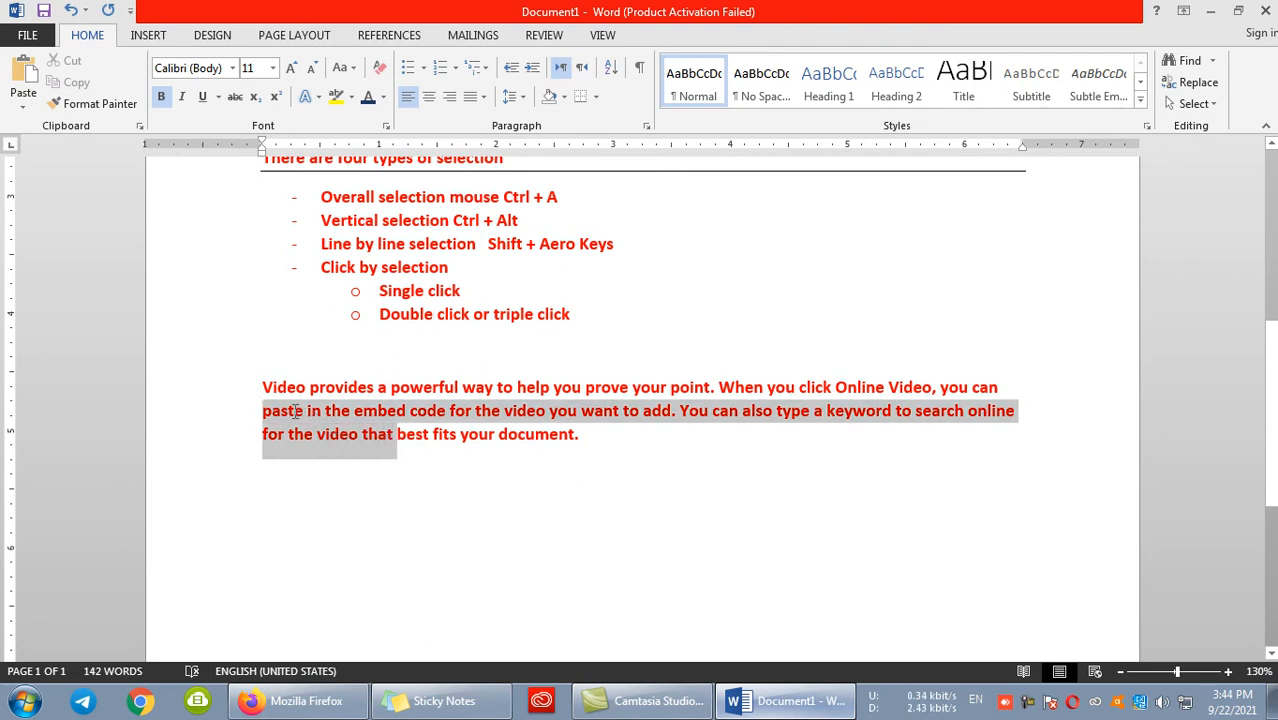
left_click(346, 436)
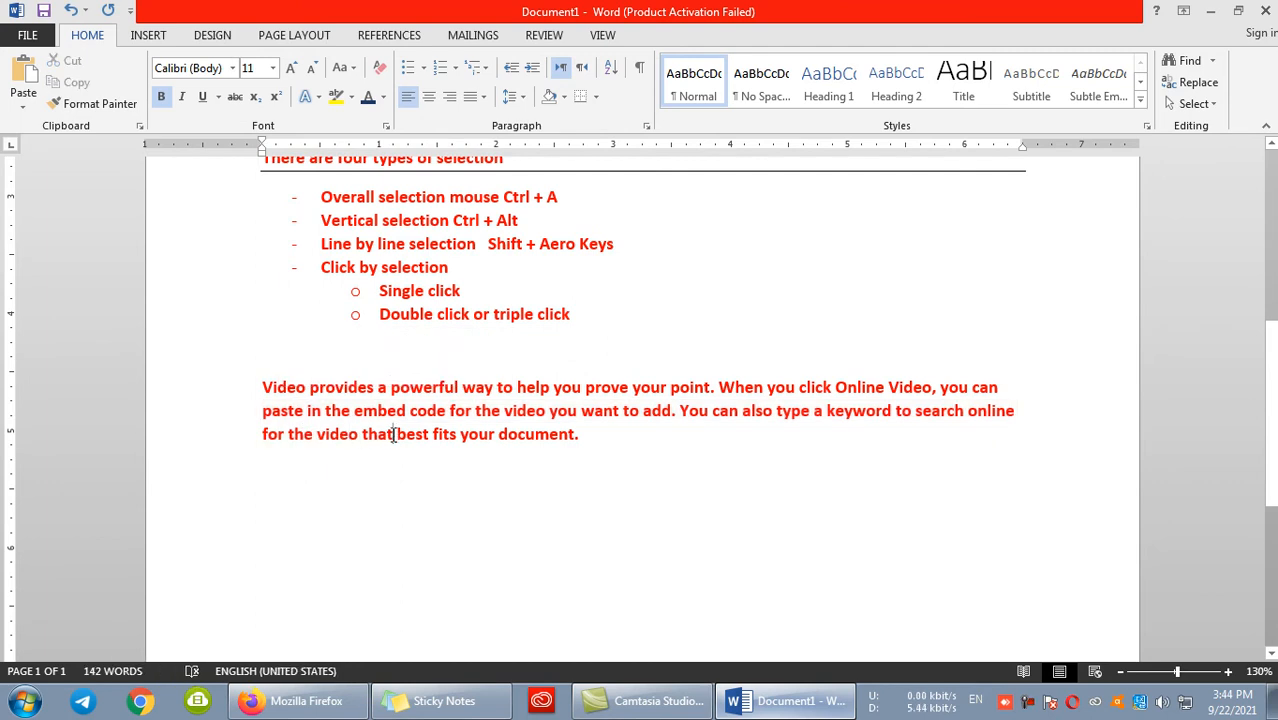
left_click_drag(679, 412, 364, 421)
left_click(378, 436)
- Select two vertical blocks of the sample paragraph, colouring the one at the line starts dark blue and the adjacent one black
mouse_move(397, 440)
left_mouse_down()
mouse_move(354, 402)
mouse_move(294, 380)
mouse_move(265, 378)
mouse_move(258, 393)
left_mouse_up()
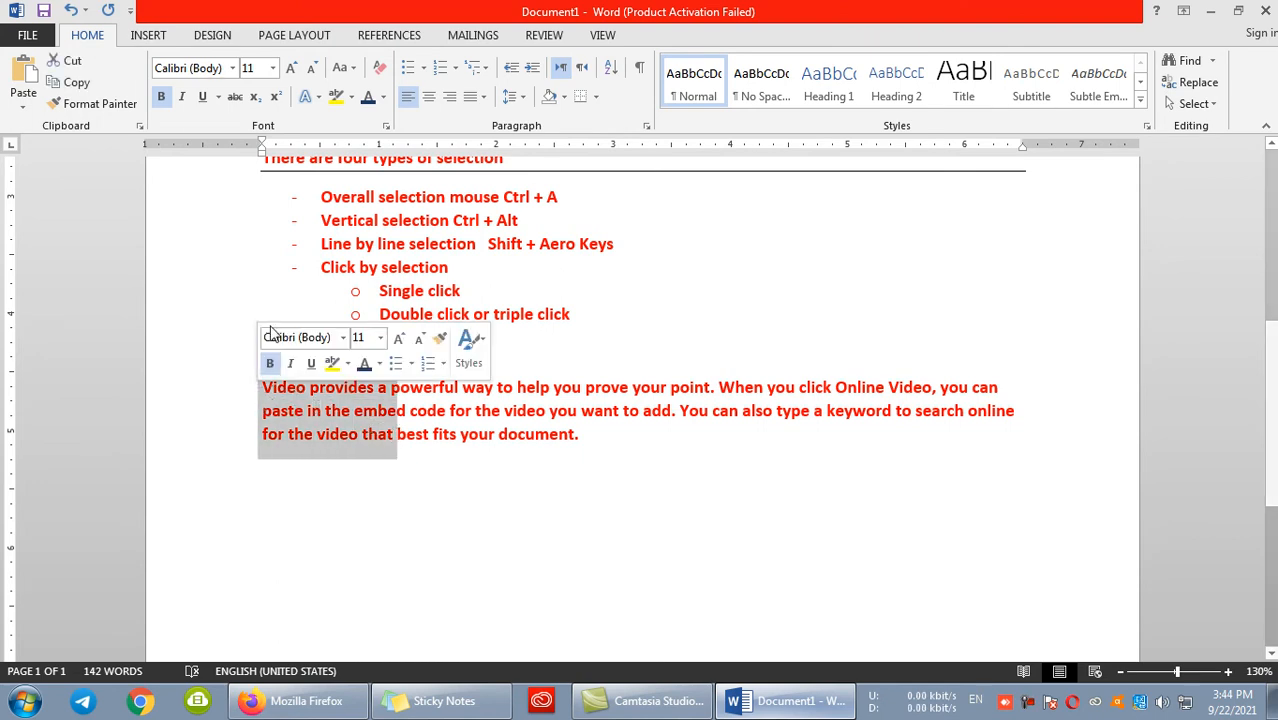
left_click(368, 97)
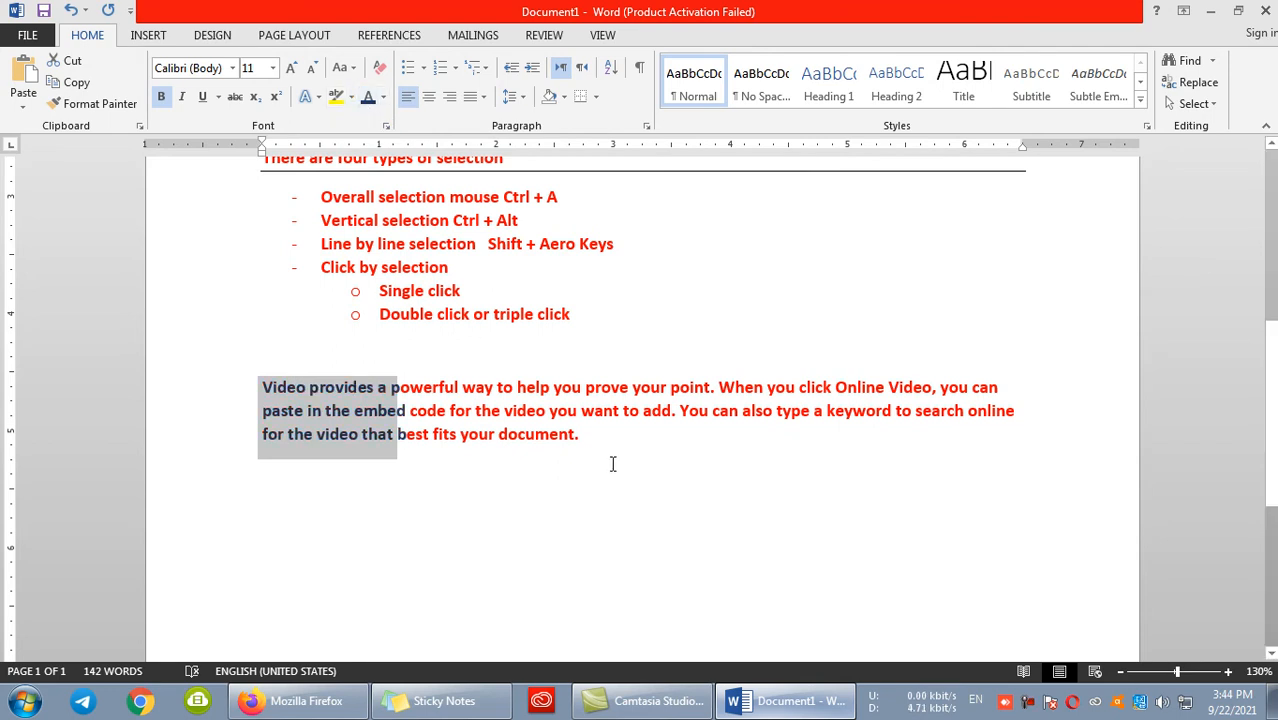
left_click(586, 441)
left_click_drag(586, 441, 405, 385)
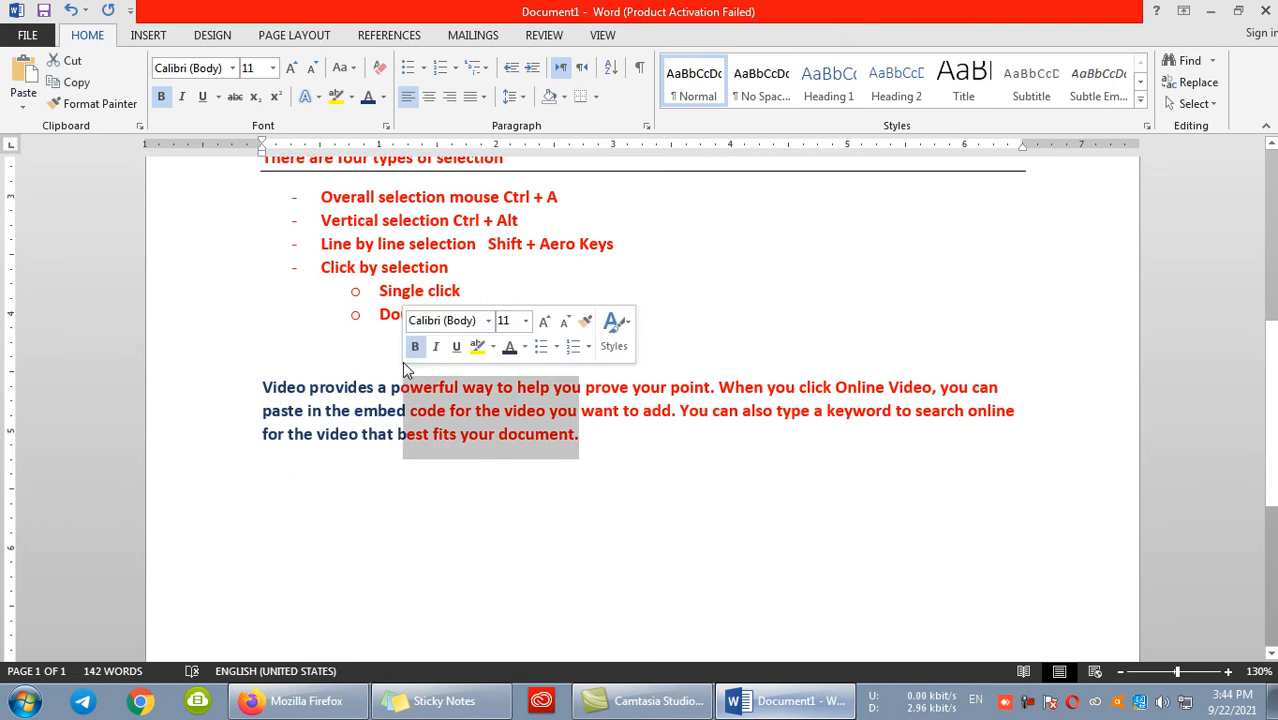
left_click(383, 96)
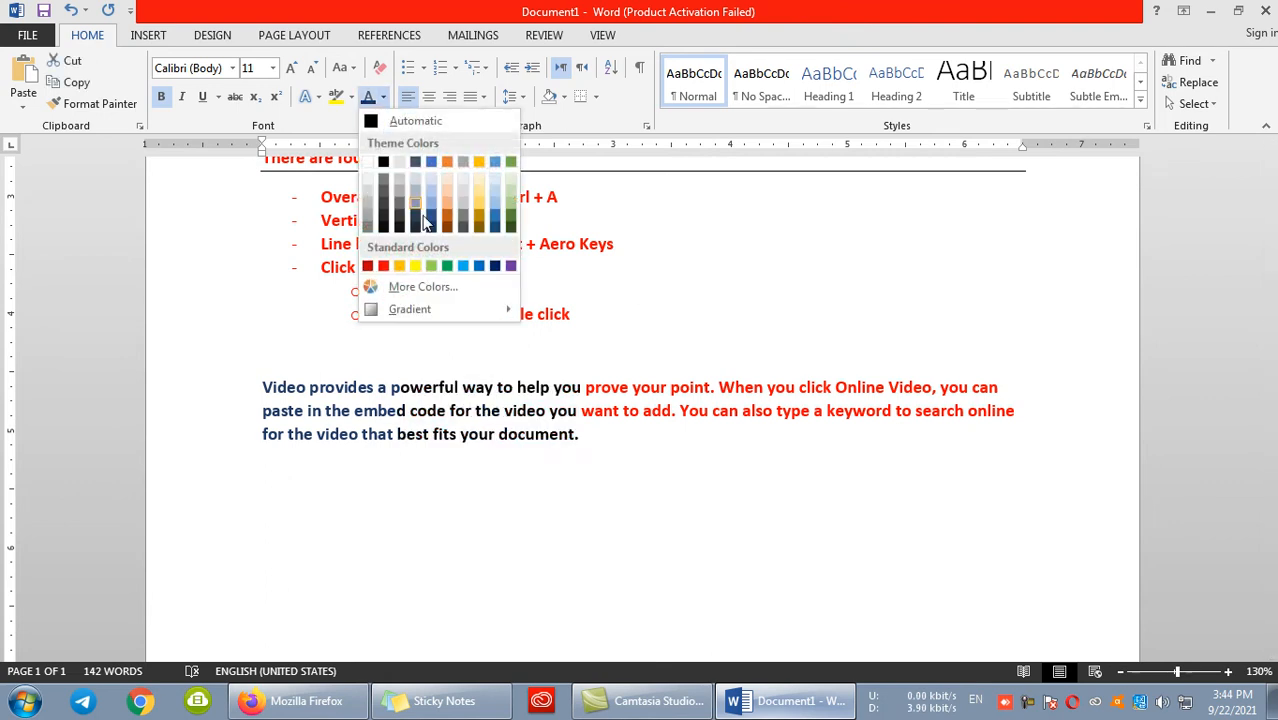
left_click(383, 163)
left_click(768, 466)
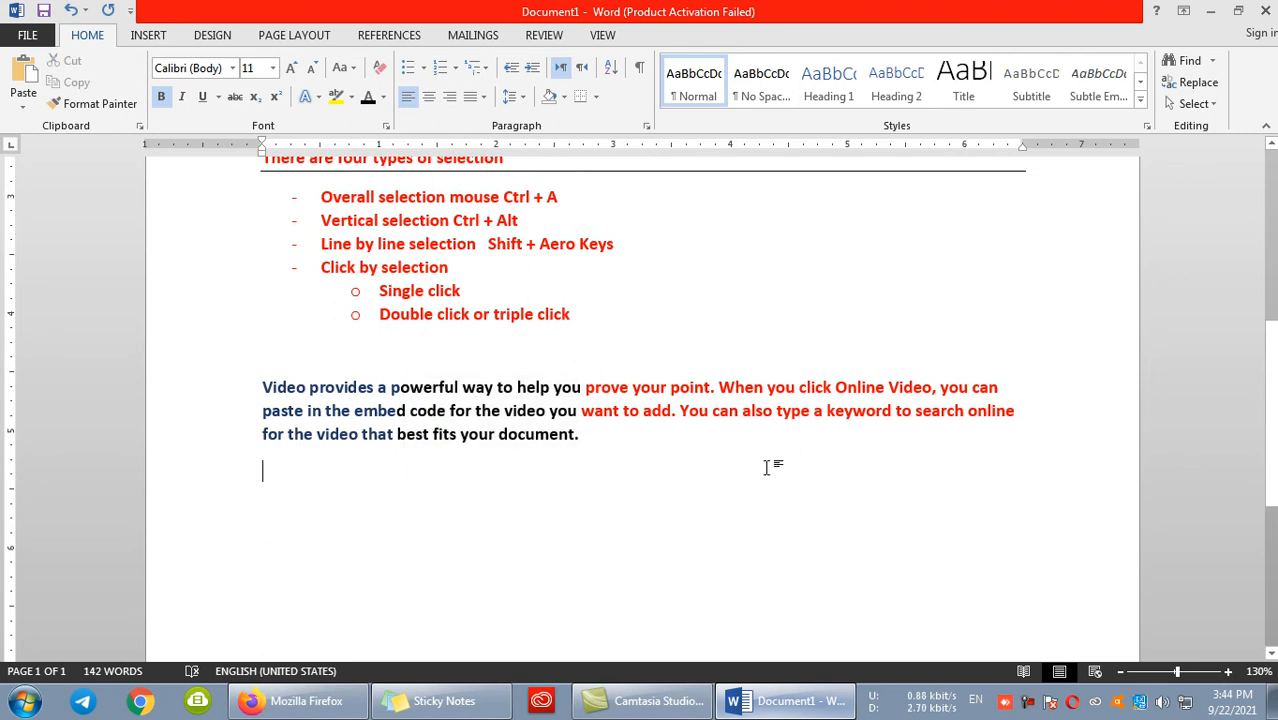
- Replace "Ctrl" with "Shift" in the "Vertical selection" item, making it "Vertical selection Shift + Alt"
scroll(414, 419, "up", 1)
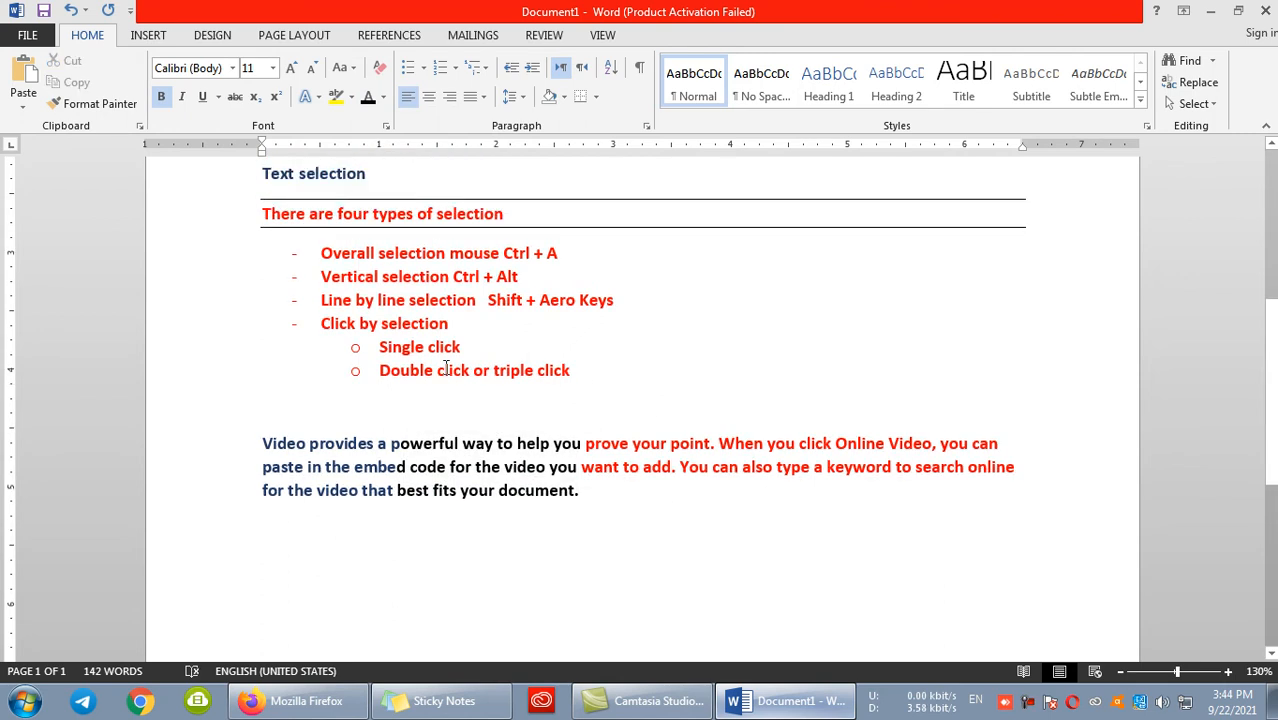
double_click(465, 276)
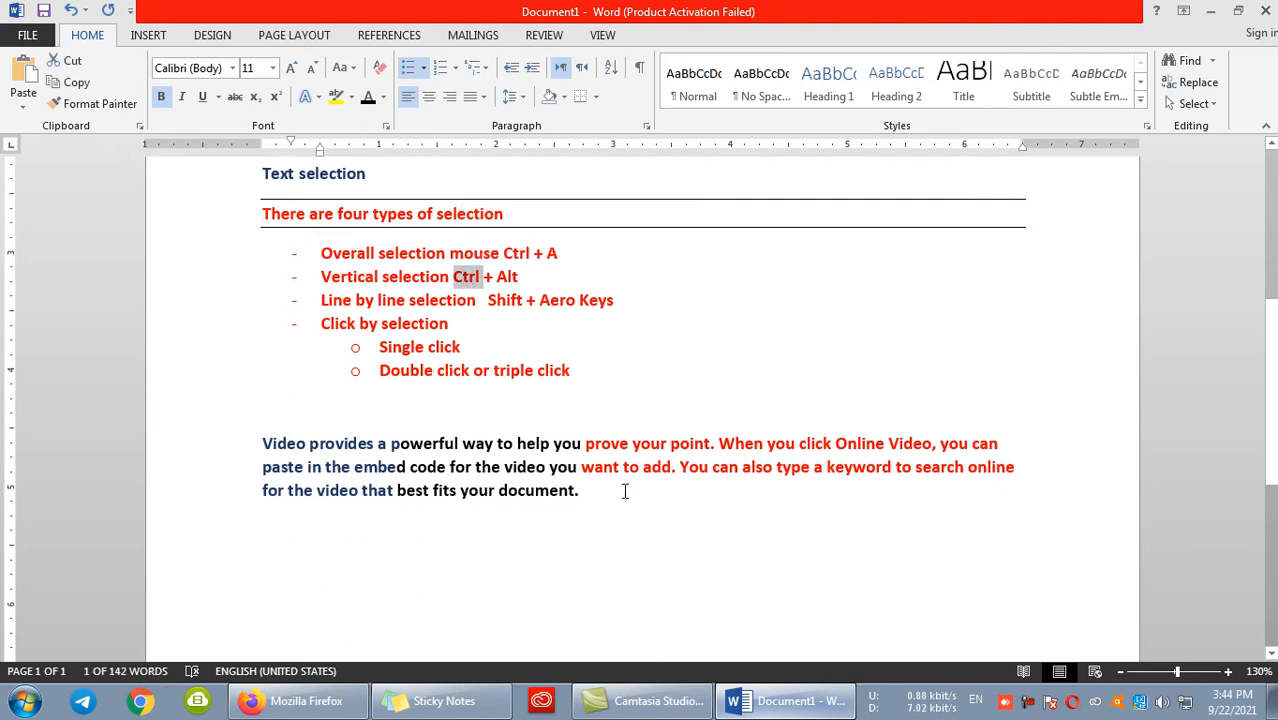
type("Shift")
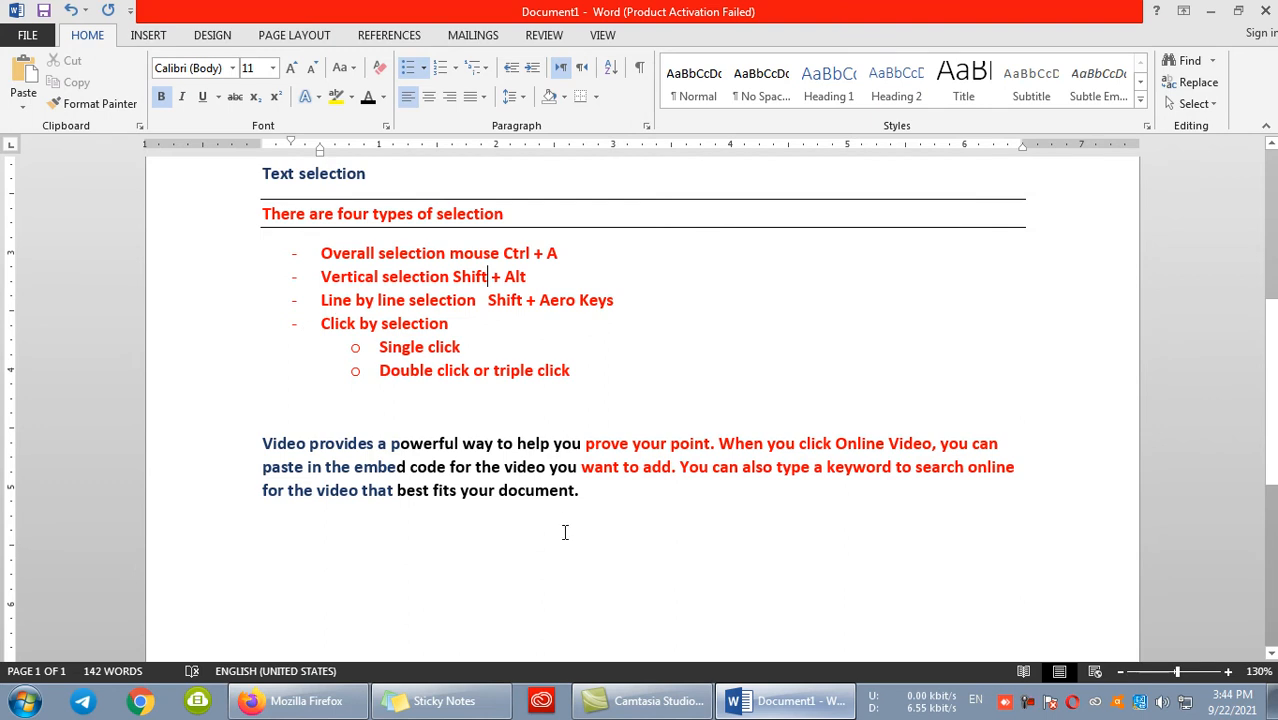
- From the end of the sample paragraph, extend and shrink the selection character by character
left_click(582, 496)
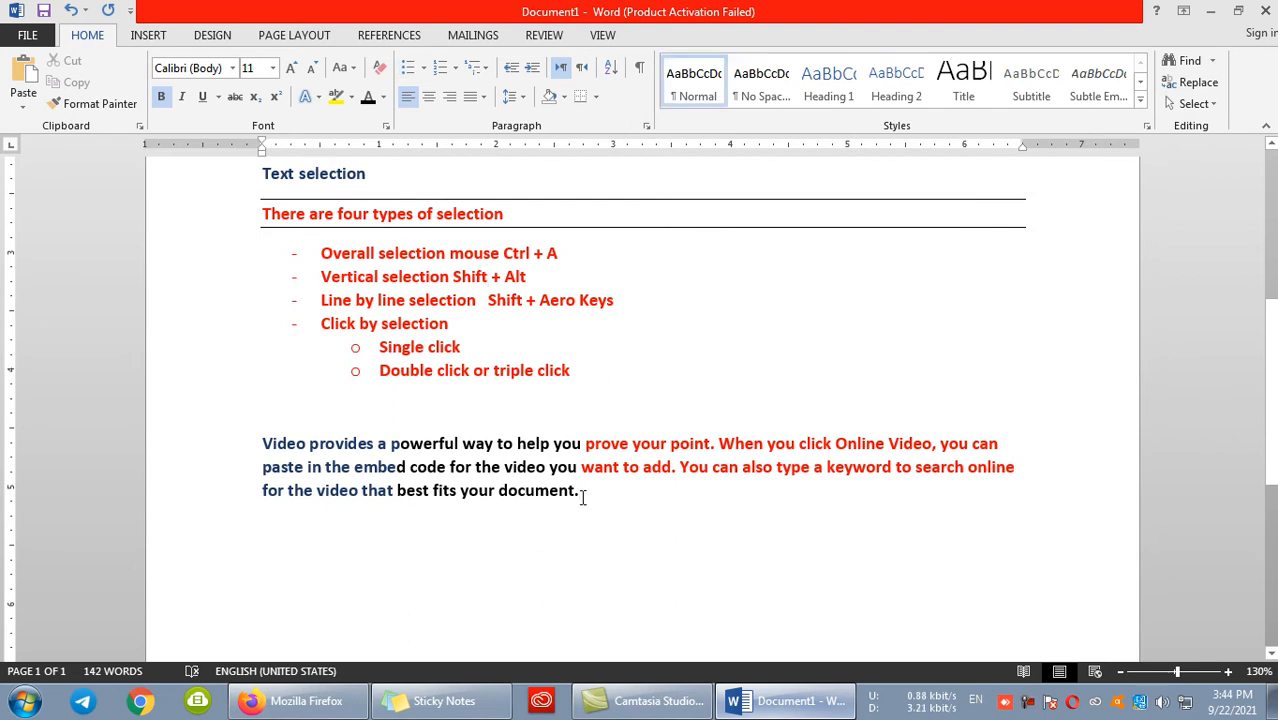
key("shift+Left")
key("shift+Left")
key("shift+Left")
key("shift+Left")
key("shift+Left")
key("shift+Left")
key("shift+Left")
key("shift+Left")
key("shift+Left")
key("shift+Left")
key("shift+Left")
key("shift+Left")
key("shift+Left")
key("shift+Left")
key("shift+Left")
key("shift+Left")
key("shift+Left")
key("shift+Left")
key("shift+Left")
key("shift+Left")
key("shift+Right")
key("shift+Right")
key("shift+Right")
key("shift+Right")
key("shift+Right")
key("shift+Right")
key("shift+Right")
key("shift+Right")
key("shift+Right")
key("shift+Right")
key("shift+Right")
key("shift+Right")
key("shift+Right")
key("shift+Right")
key("shift+Right")
key("shift+Right")
key("shift+Right")
key("shift+Right")
key("shift+Right")
key("shift+Right")
key("shift+Left")
key("shift+Left")
key("shift+Left")
key("shift+Left")
key("shift+Left")
key("shift+Left")
key("shift+Left")
key("shift+Left")
key("shift+Left")
key("shift+Left")
key("shift+Right")
- Extend the selection line by line up to the "Line by line selection" item, and shrink it back down
key("shift+Up")
key("shift+Up")
key("shift+Up")
key("shift+Up")
key("shift+Up")
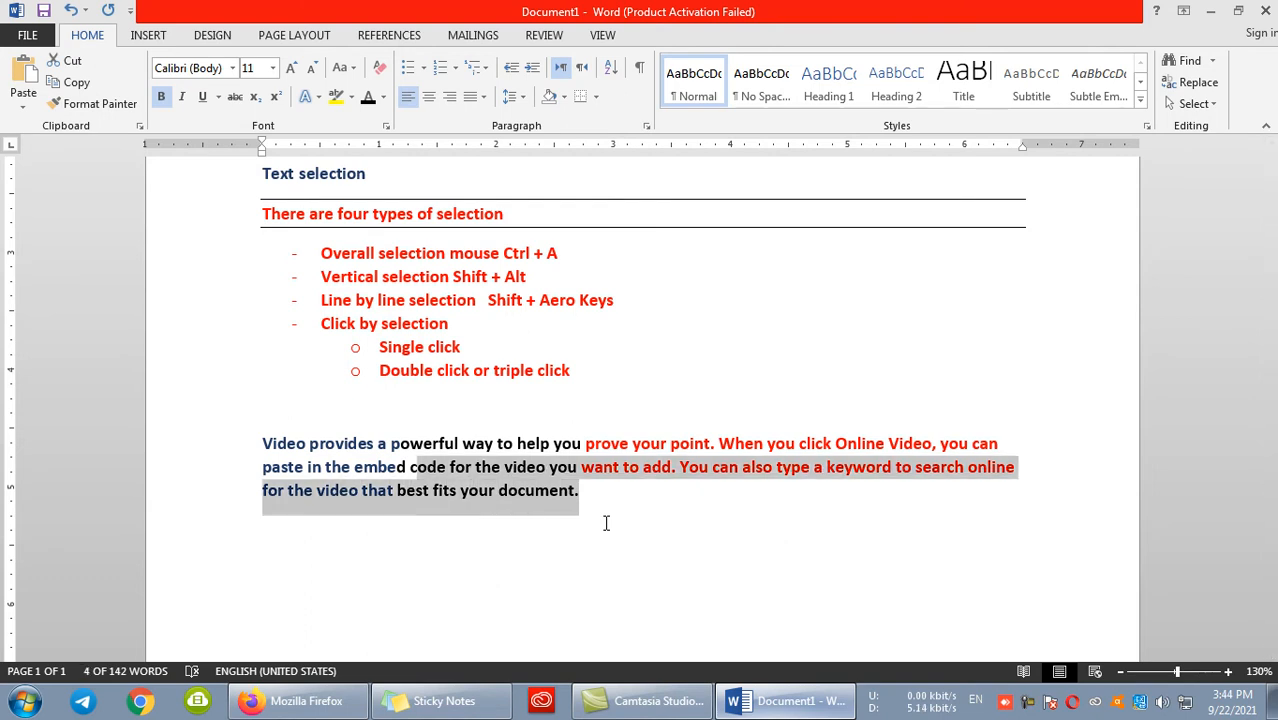
key("shift+Up")
key("shift+Up")
key("shift+Up")
key("shift+Up")
key("shift+Up")
key("shift+Up")
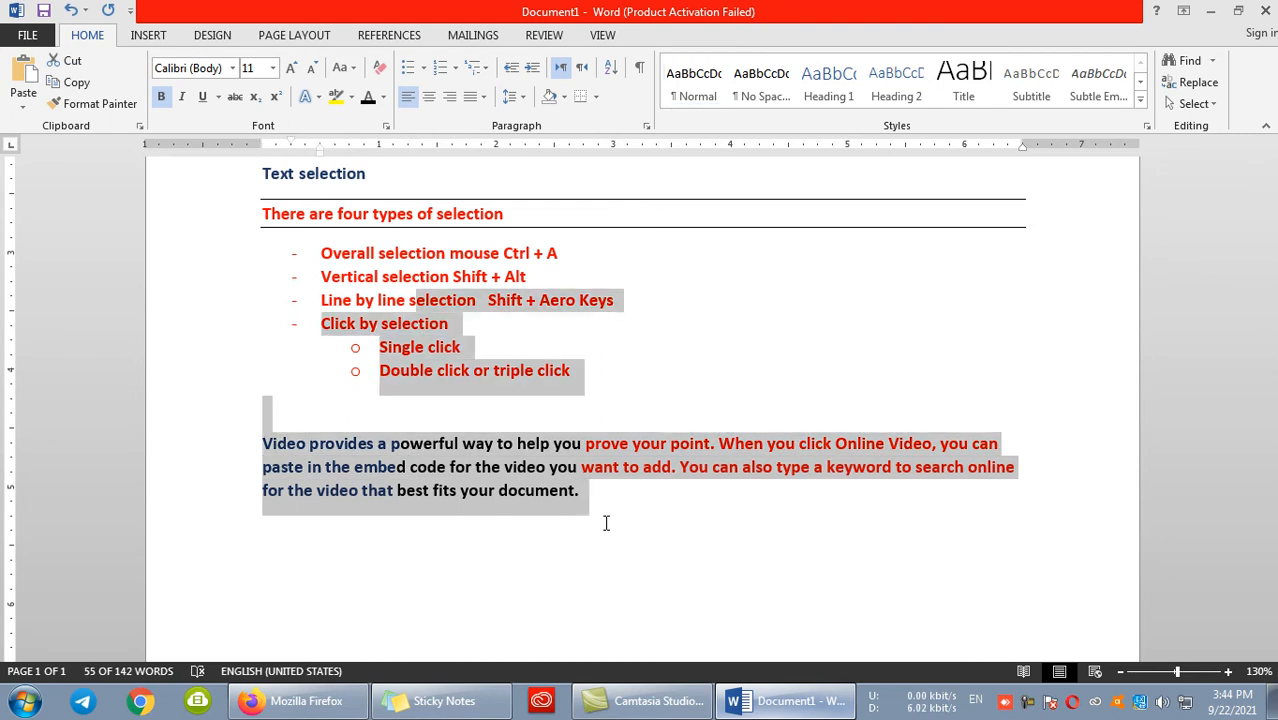
key("shift+Down")
key("shift+Down")
key("shift+Down")
key("shift+Down")
key("shift+Down")
key("shift+Down")
key("shift+Down")
key("shift+Down")
key("shift+Down")
key("shift+Down")
key("shift+Down")
key("shift+Down")
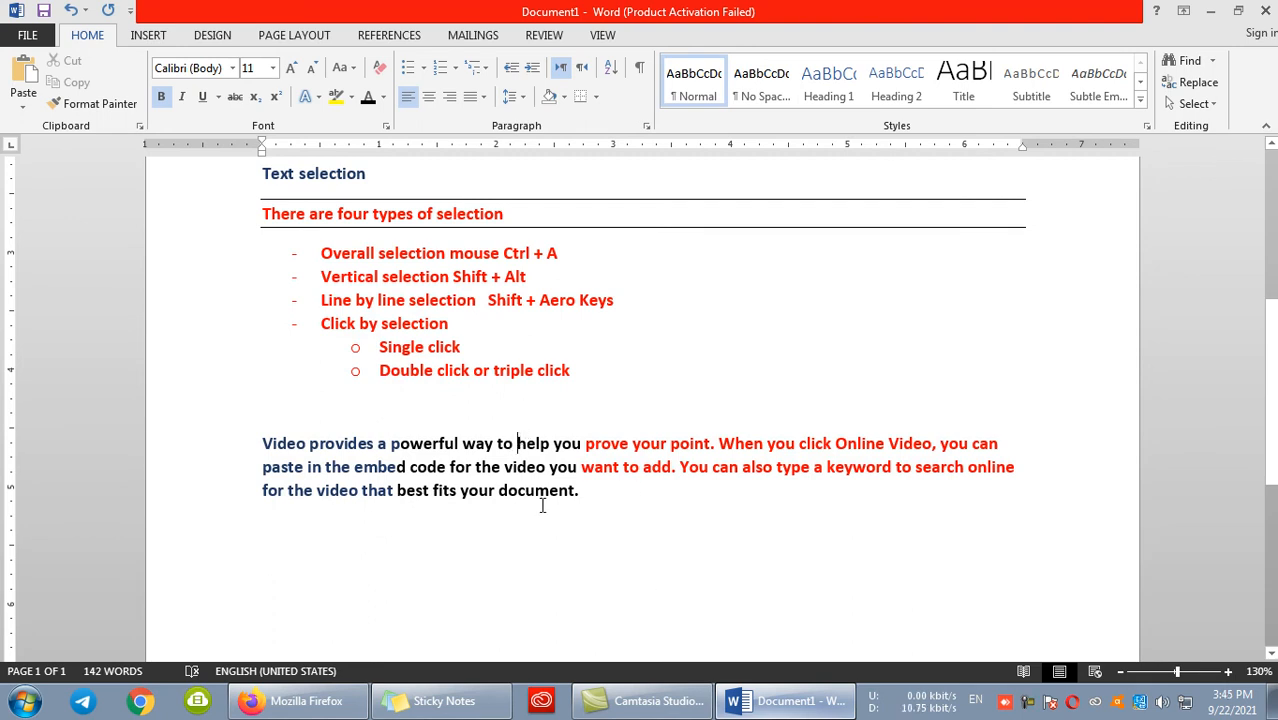
- Select the sample paragraph's text from "help you" through "Onl" and remove its bold formatting
key("shift+Right")
key("shift+Right")
key("shift+Right")
key("shift+Right")
key("shift+Right")
key("shift+Right")
key("shift+Right")
key("shift+Right")
key("shift+Right")
key("shift+Right")
key("shift+Right")
key("shift+Right")
key("shift+Right")
key("shift+Right")
key("shift+Right")
key("shift+Right")
key("shift+Right")
key("shift+Right")
key("shift+Right")
key("shift+Right")
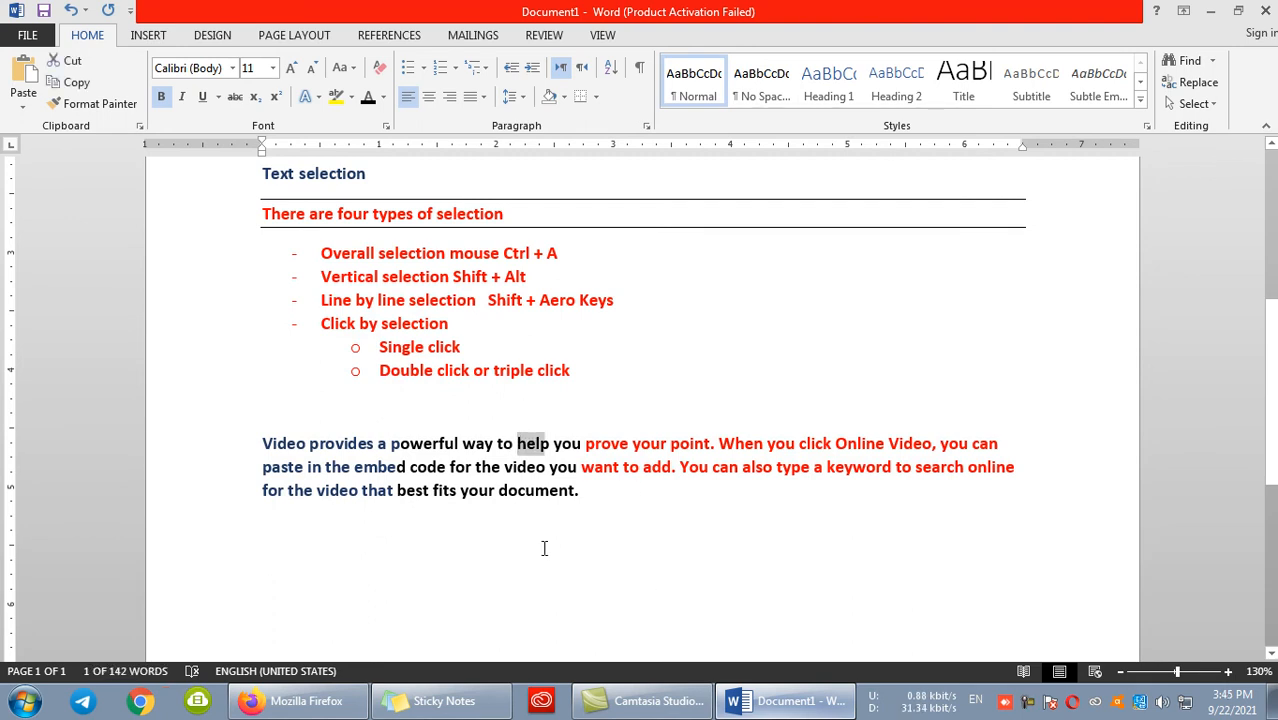
key("shift+Right")
key("shift+Right")
key("shift+Right")
key("shift+Right")
key("shift+Right")
key("shift+Right")
key("shift+Right")
key("shift+Right")
key("shift+Right")
key("shift+Right")
key("shift+Right")
key("shift+Right")
key("shift+Right")
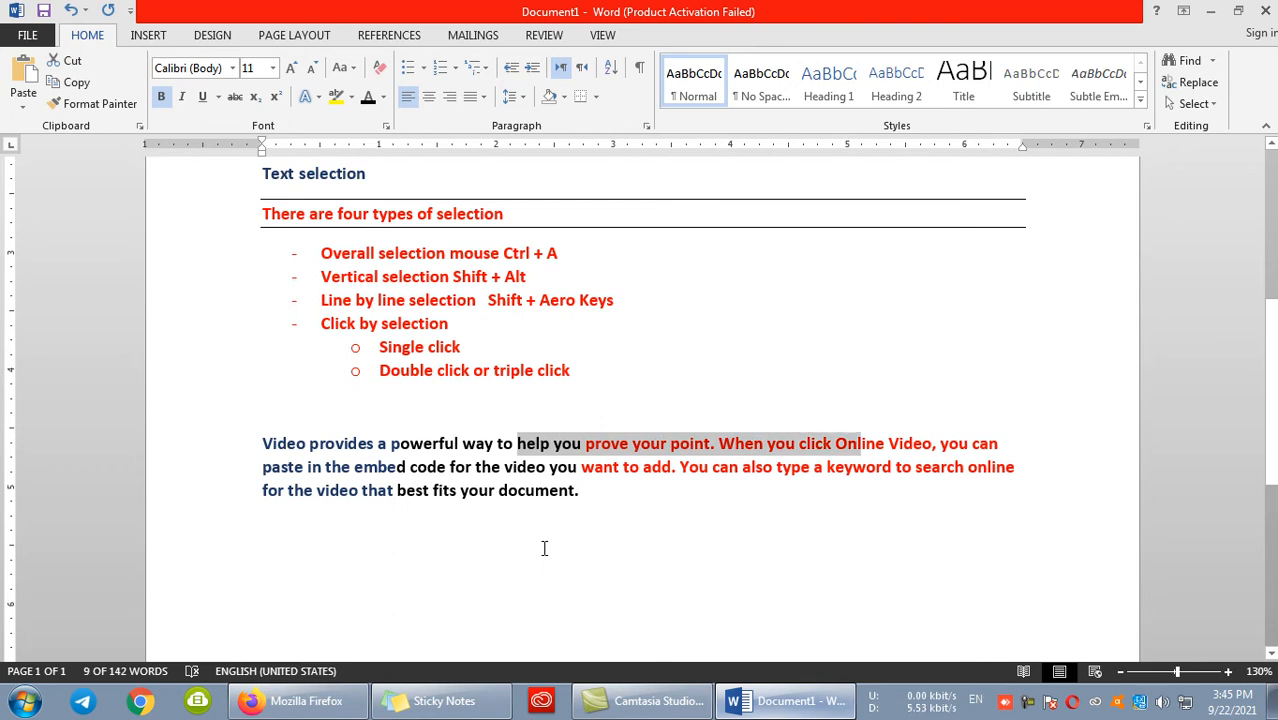
key("ctrl+b")
key("ctrl+n")
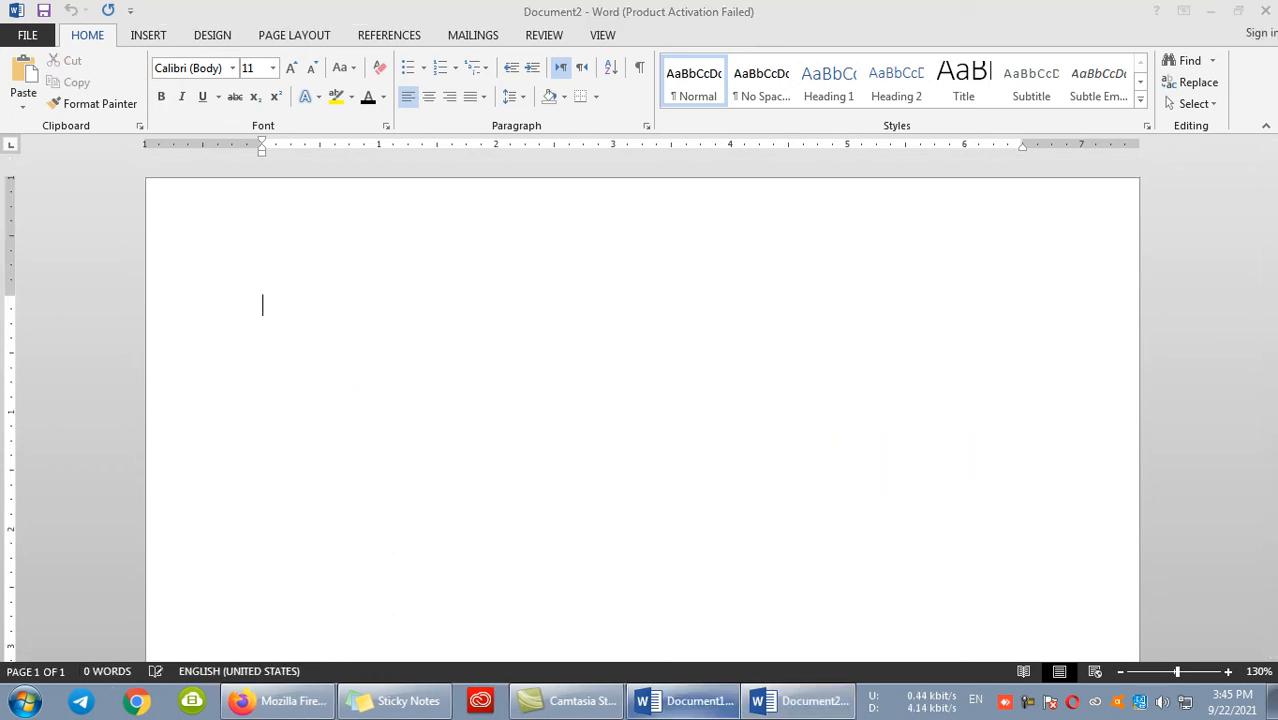
left_click(1264, 12)
left_click(463, 555)
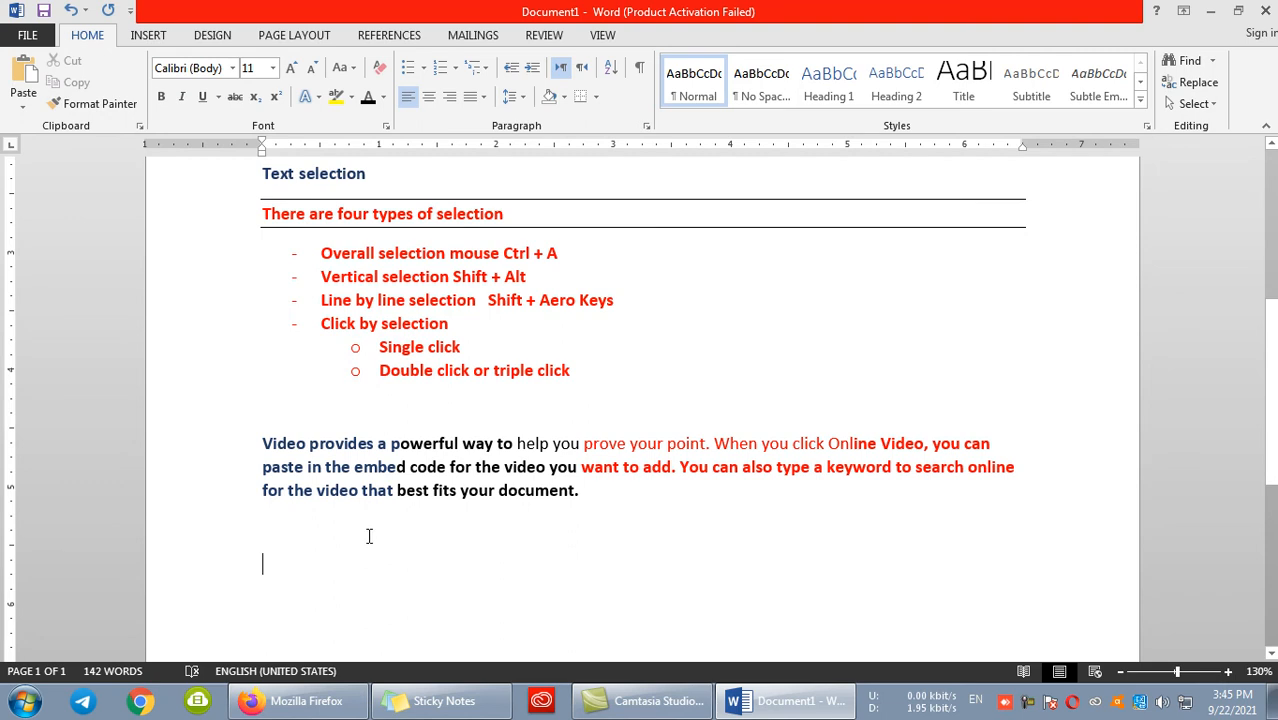
- Select only the word "Video" in the sample paragraph, clear it, and select the whole paragraph
double_click(285, 443)
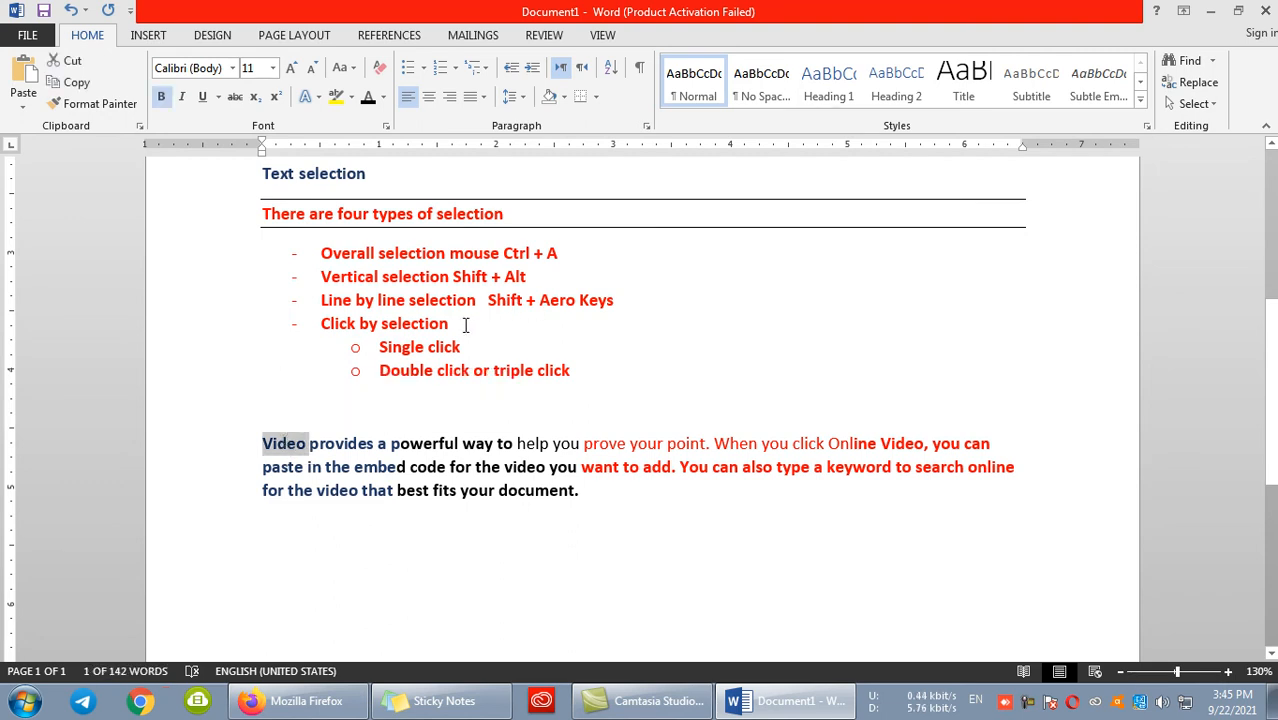
left_click(422, 370)
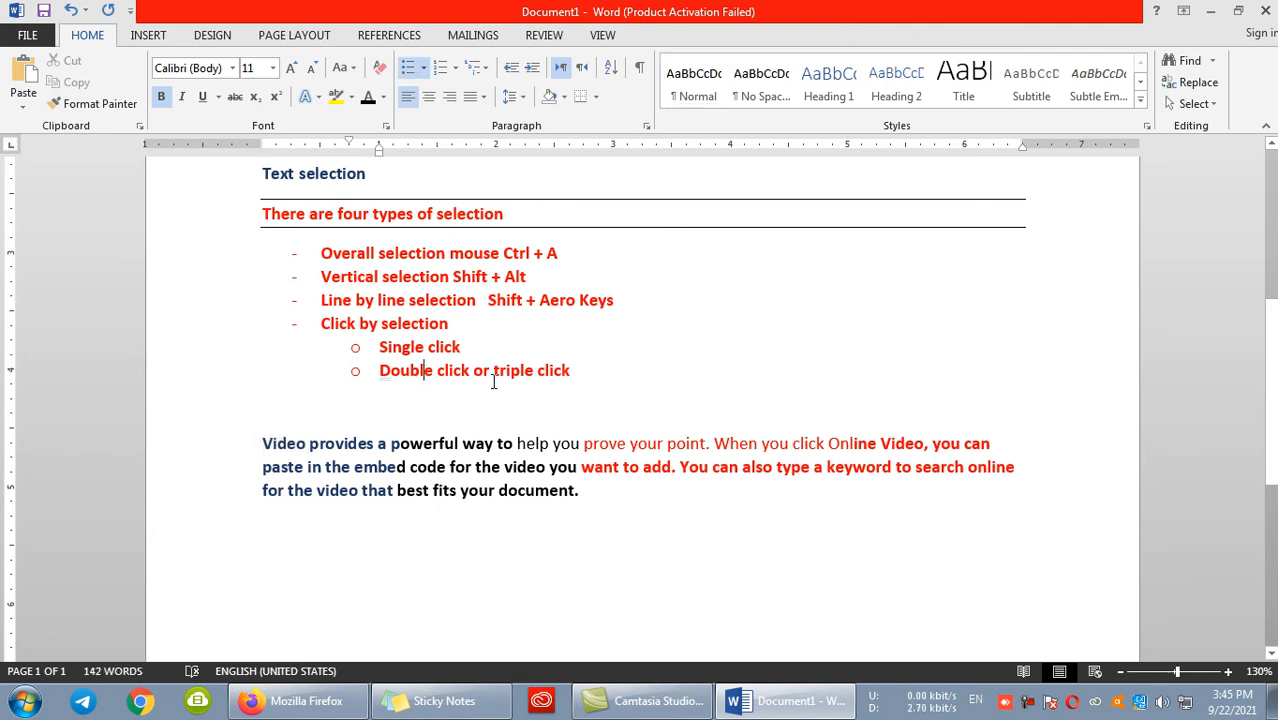
left_click(297, 437)
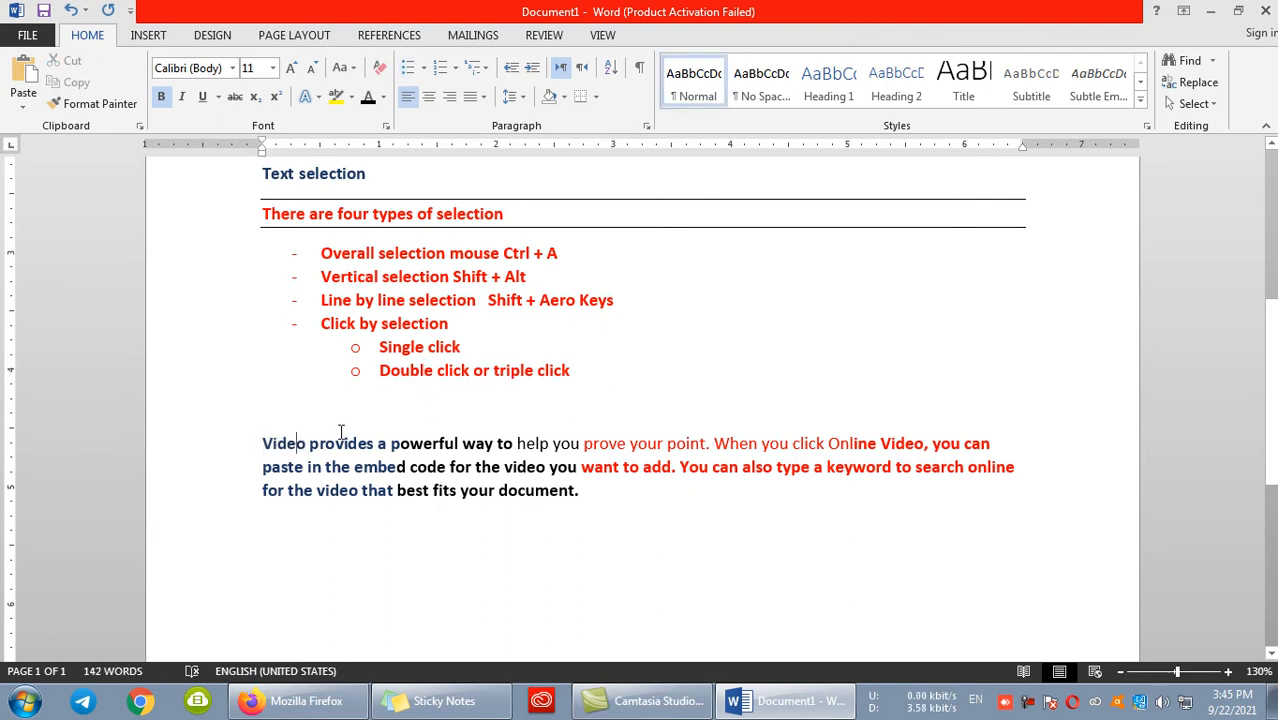
double_click(281, 443)
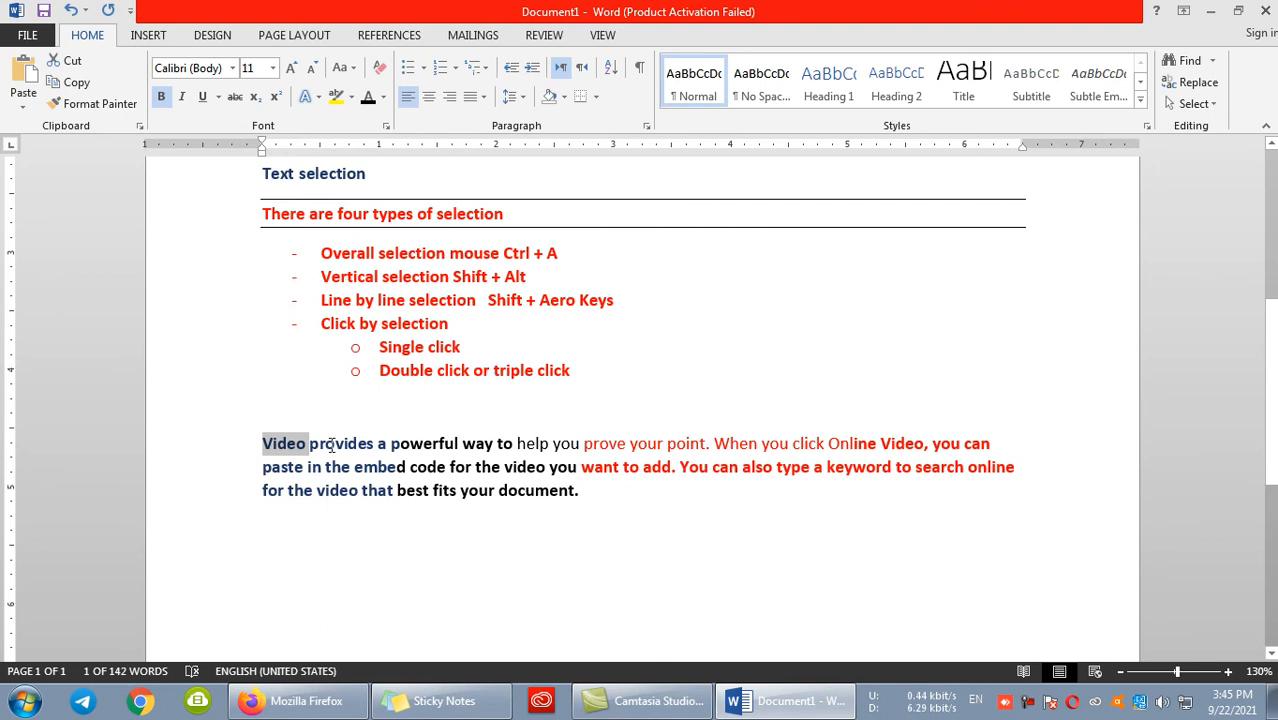
left_click(297, 446)
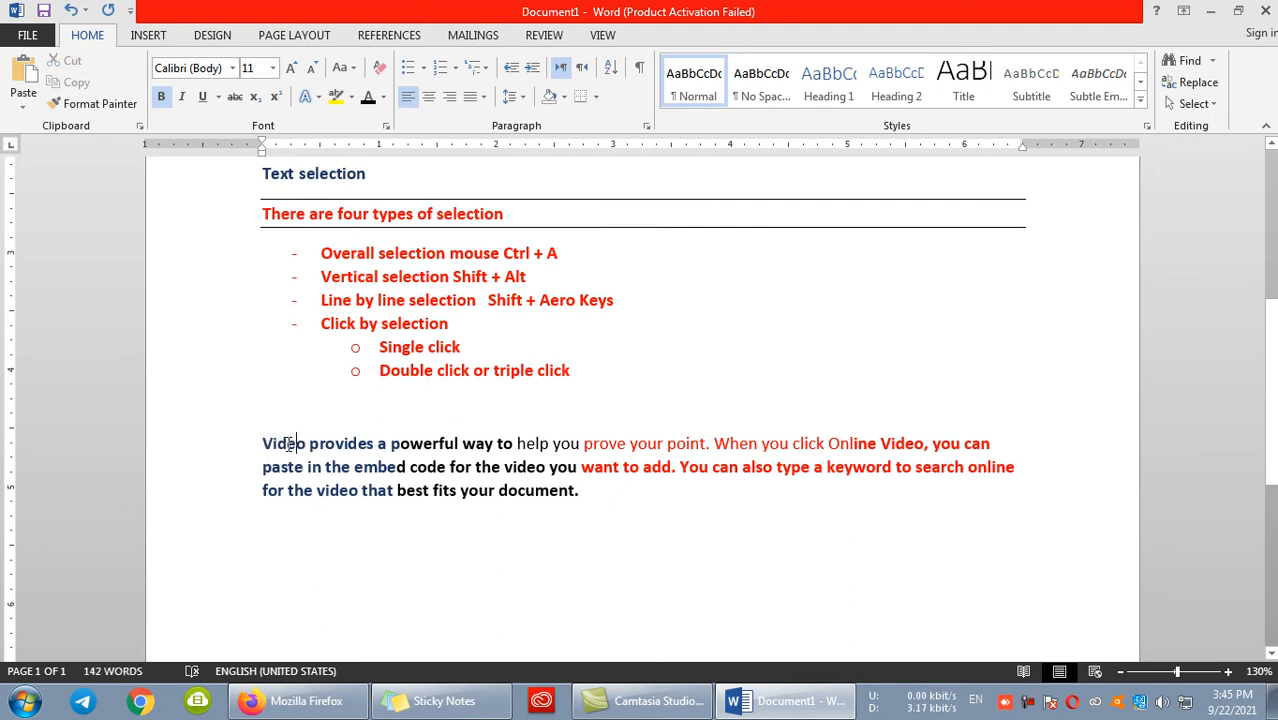
triple_click(288, 445)
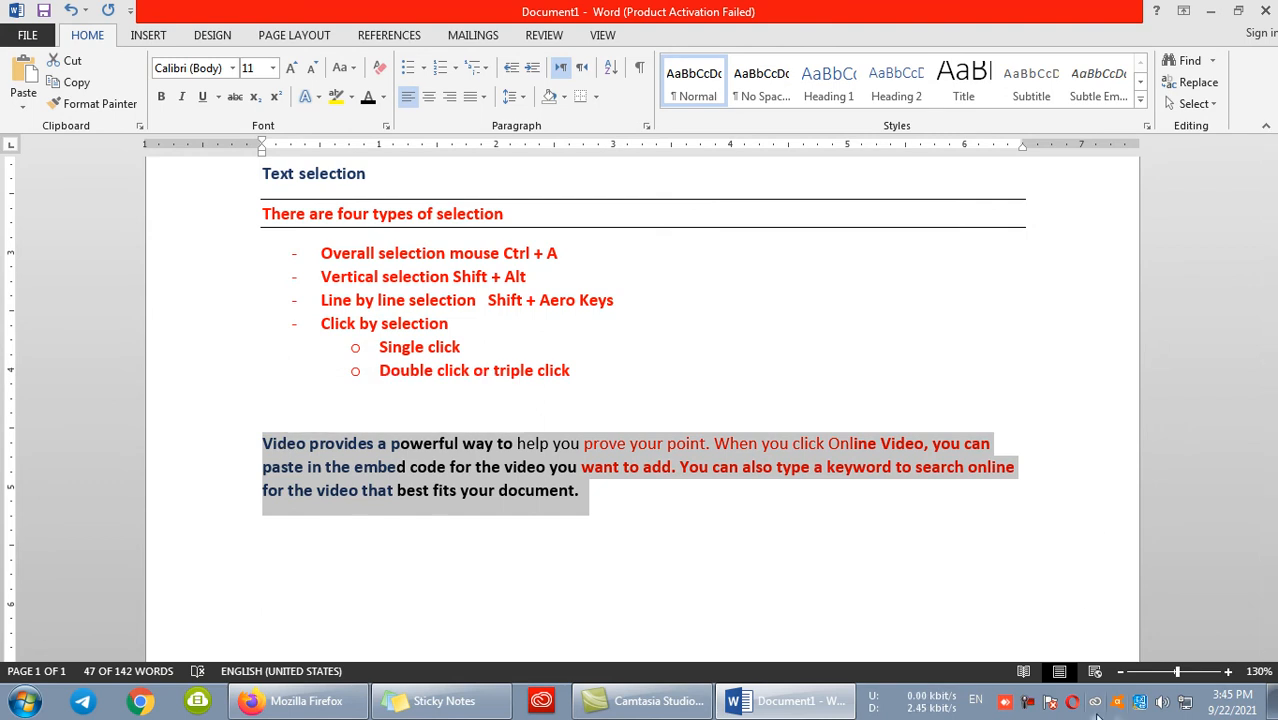
left_click(1026, 706)
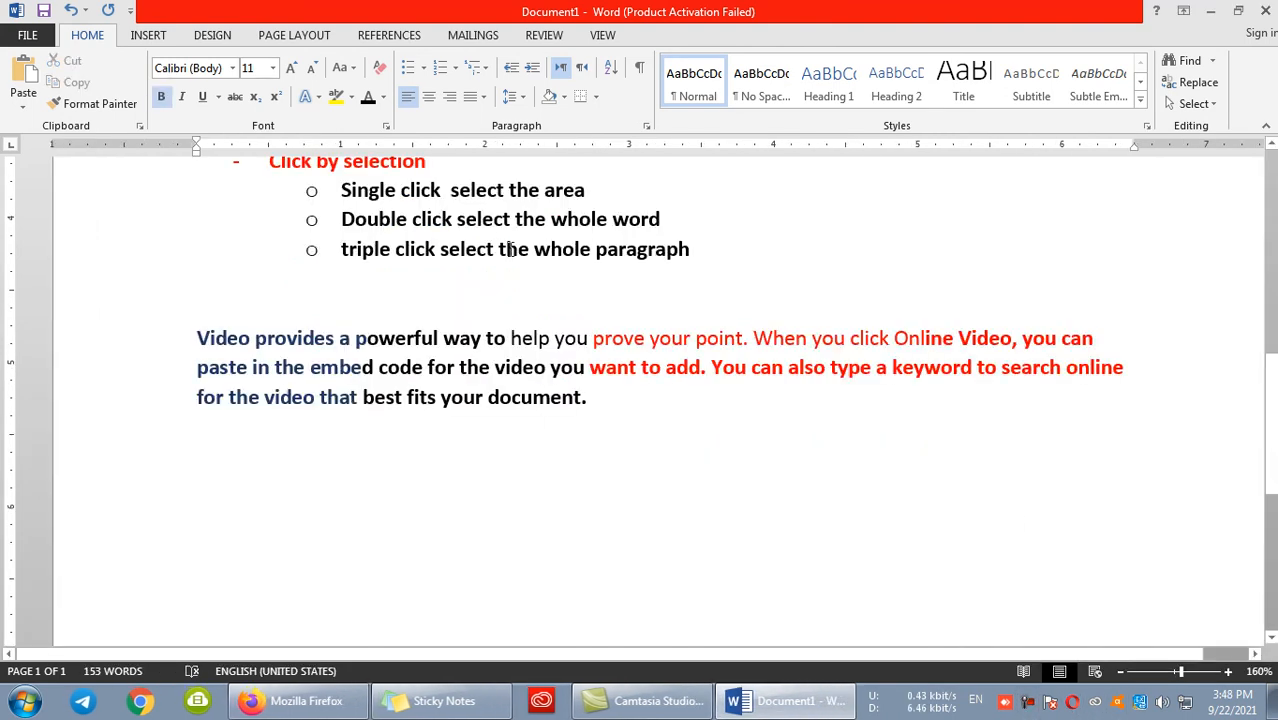
scroll(511, 249, "up", 1)
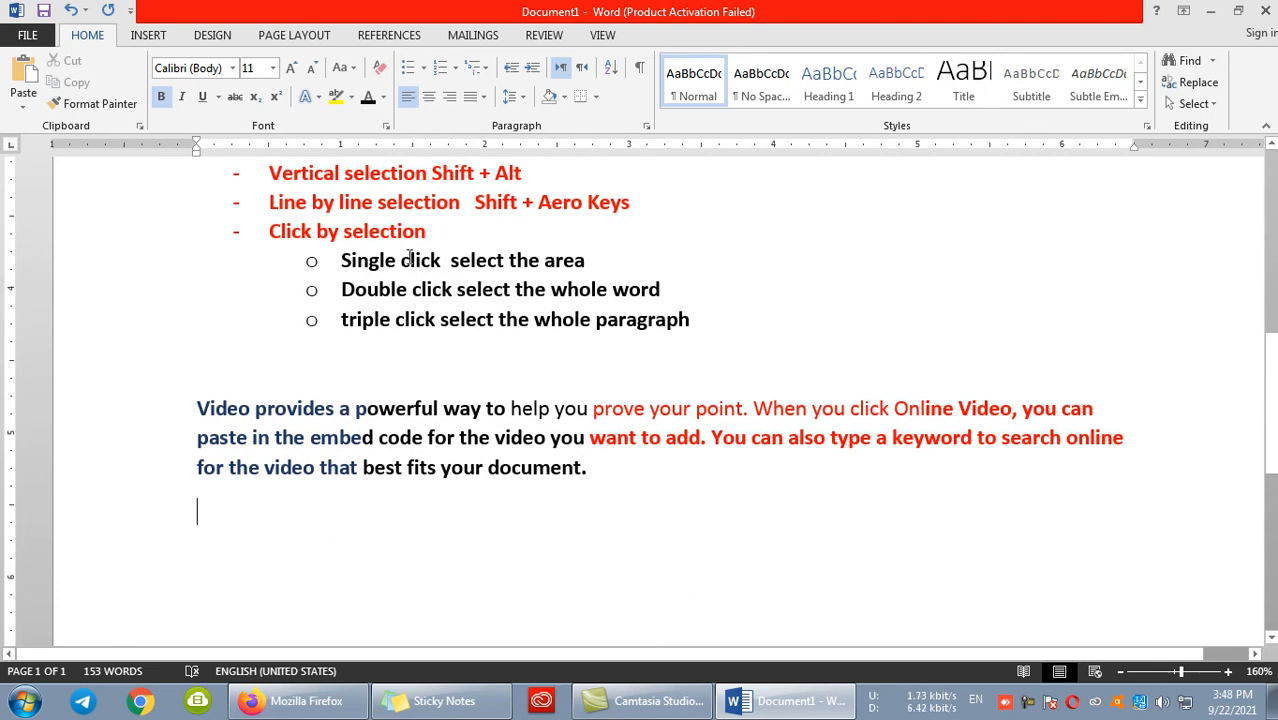
- Select the words "Video" and "best" one at a time, select the whole sample paragraph, and clear the selection
left_click(298, 410)
double_click(228, 410)
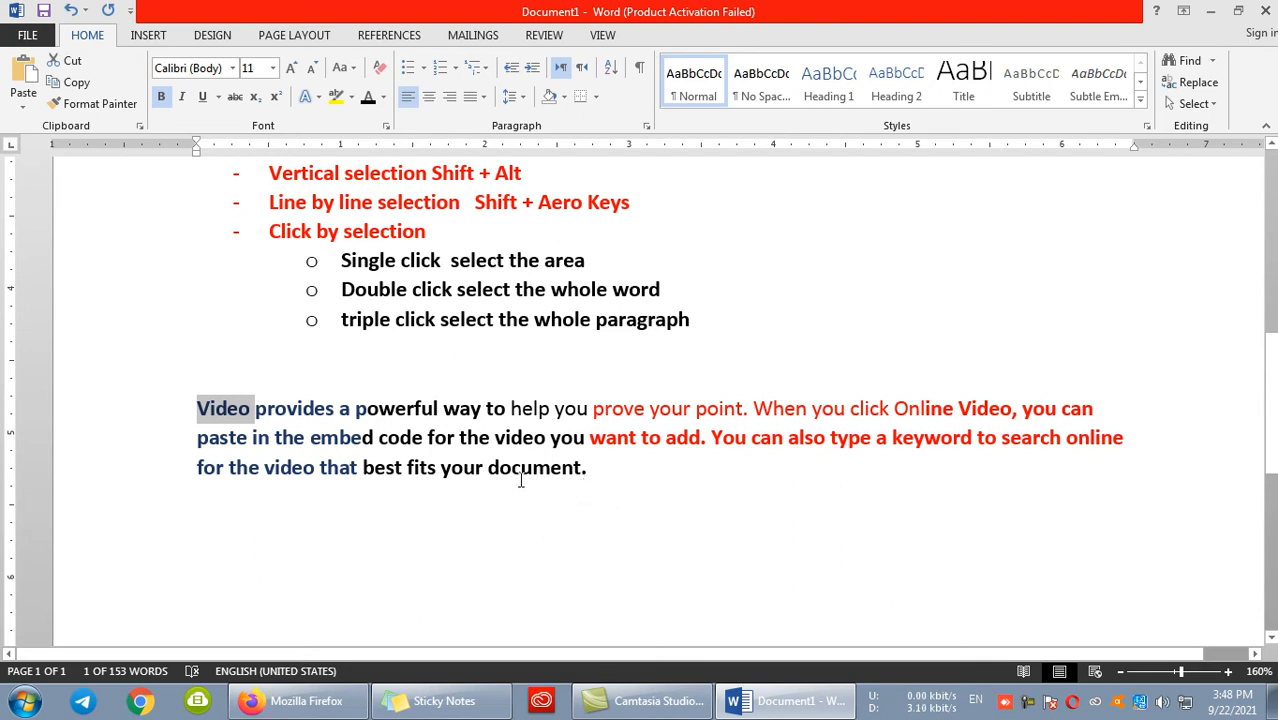
double_click(386, 468)
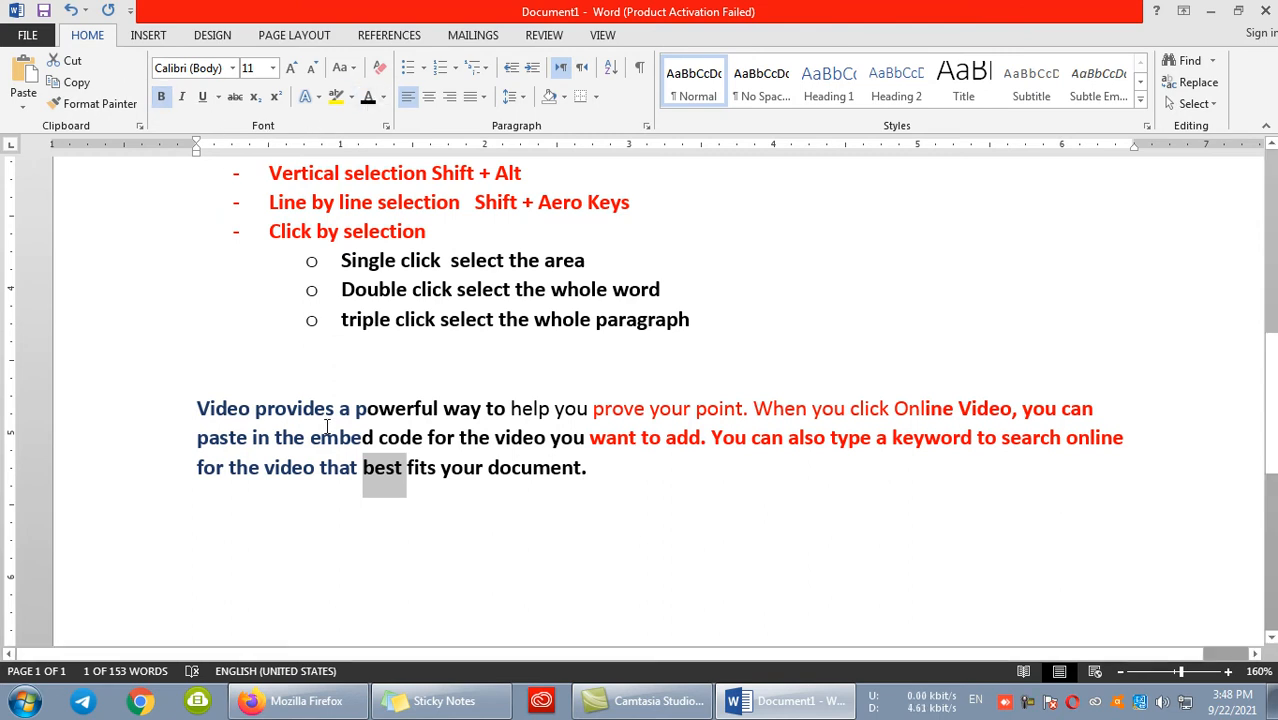
triple_click(221, 405)
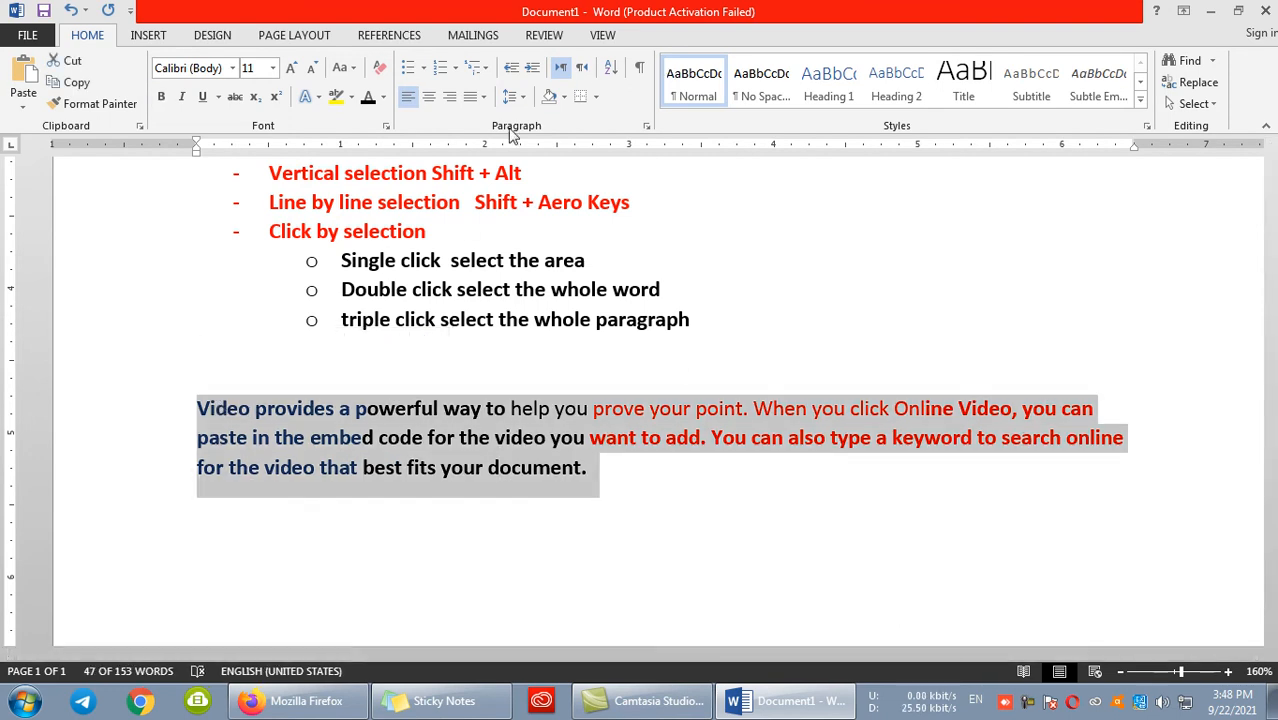
left_click(674, 502)
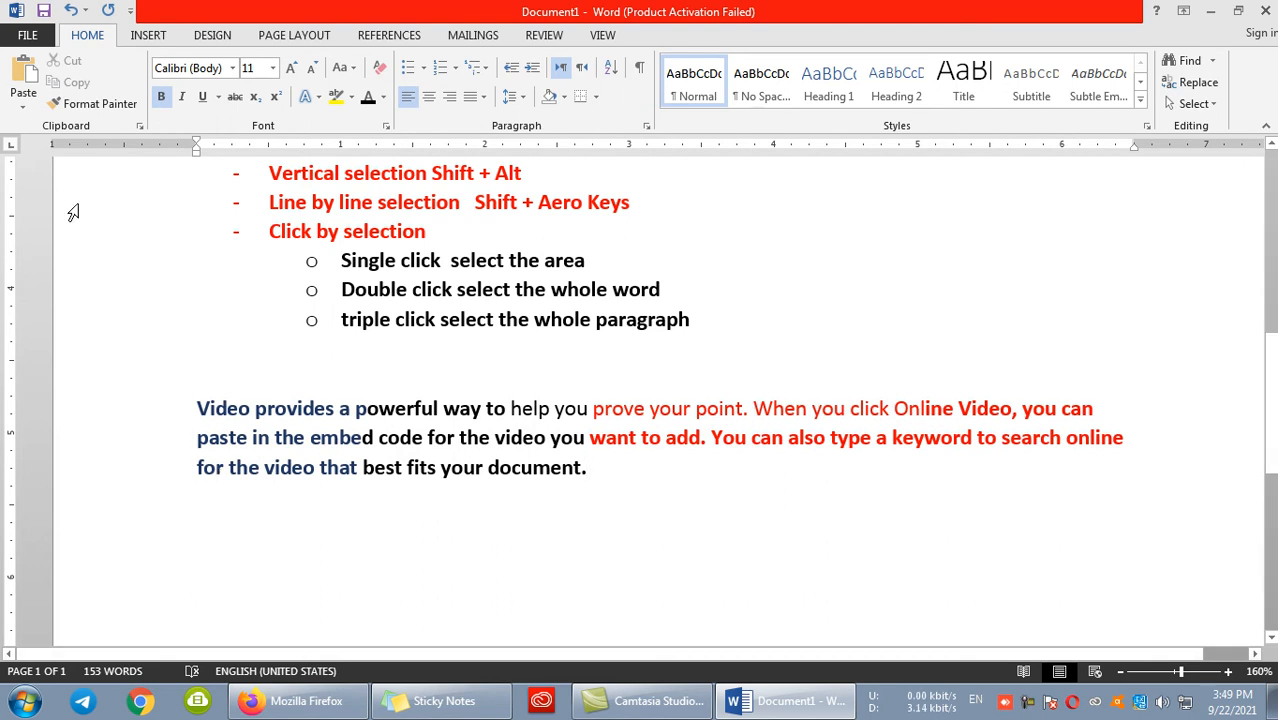
- Insert a double horizontal line directly below the sample paragraph
scroll(208, 205, "up", 5)
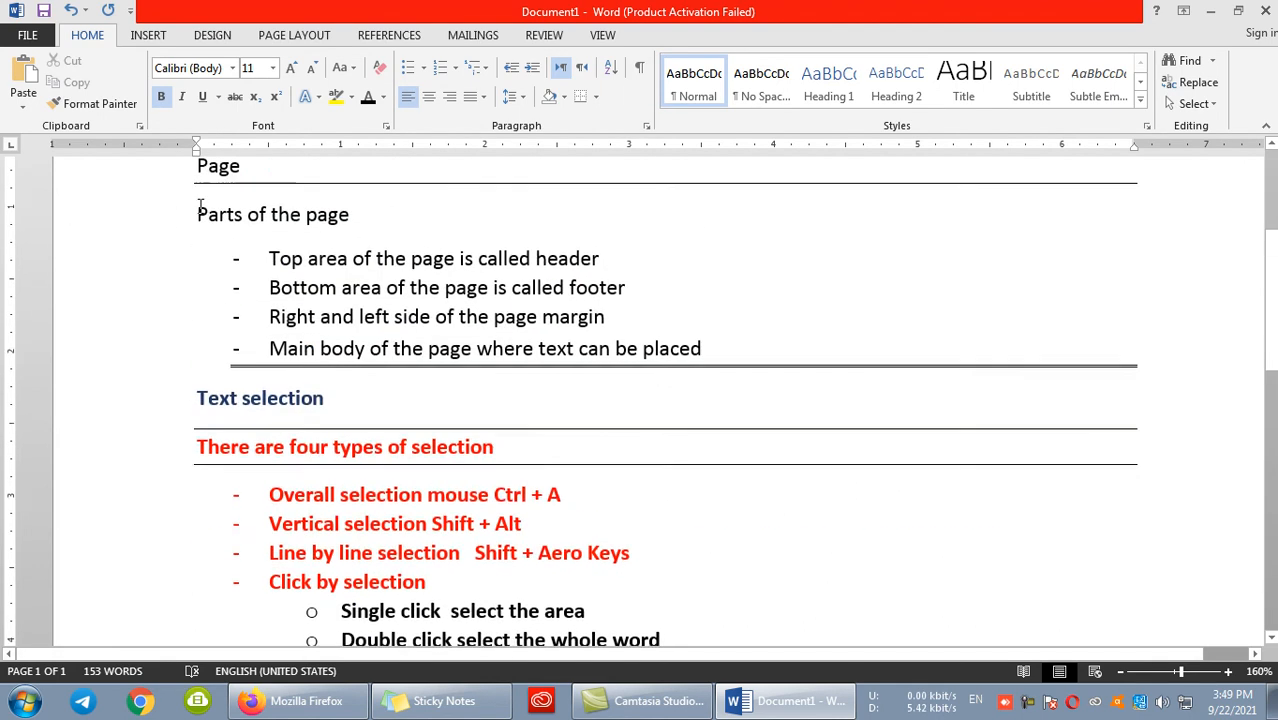
scroll(215, 200, "down", 10)
scroll(222, 228, "up", 3)
scroll(224, 232, "down", 3)
scroll(226, 235, "up", 3)
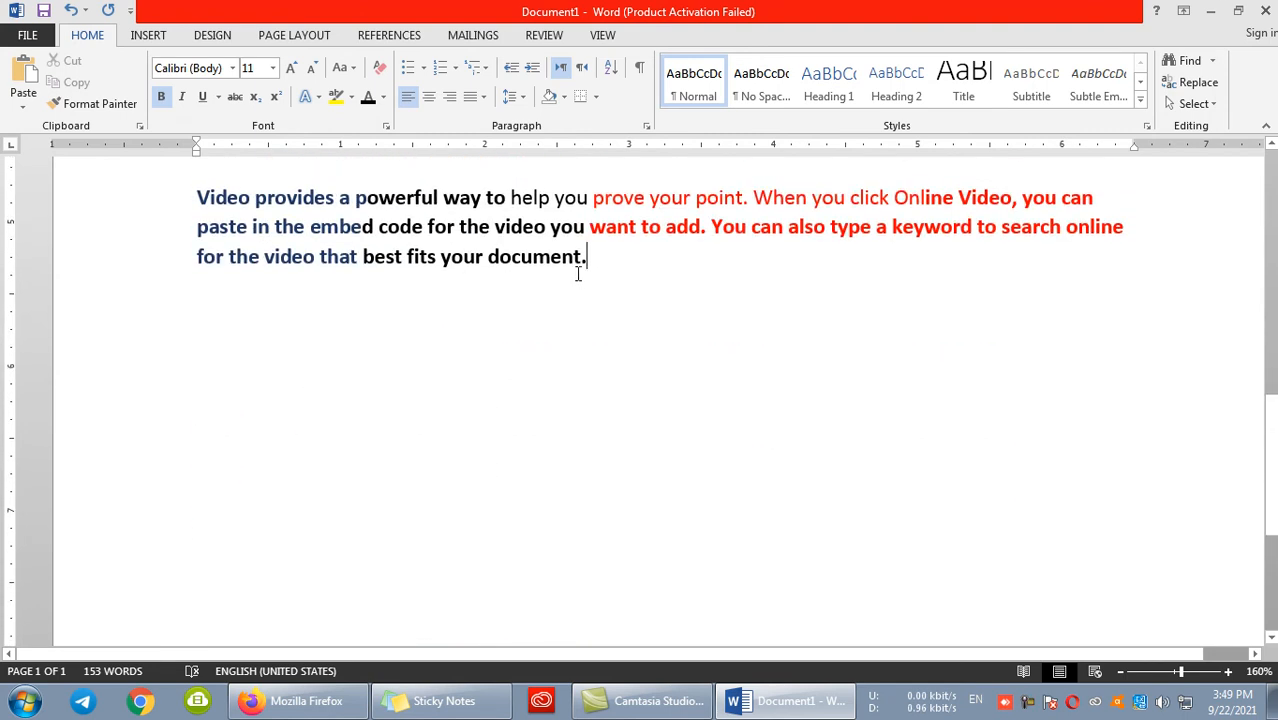
key("Return")
type("-====")
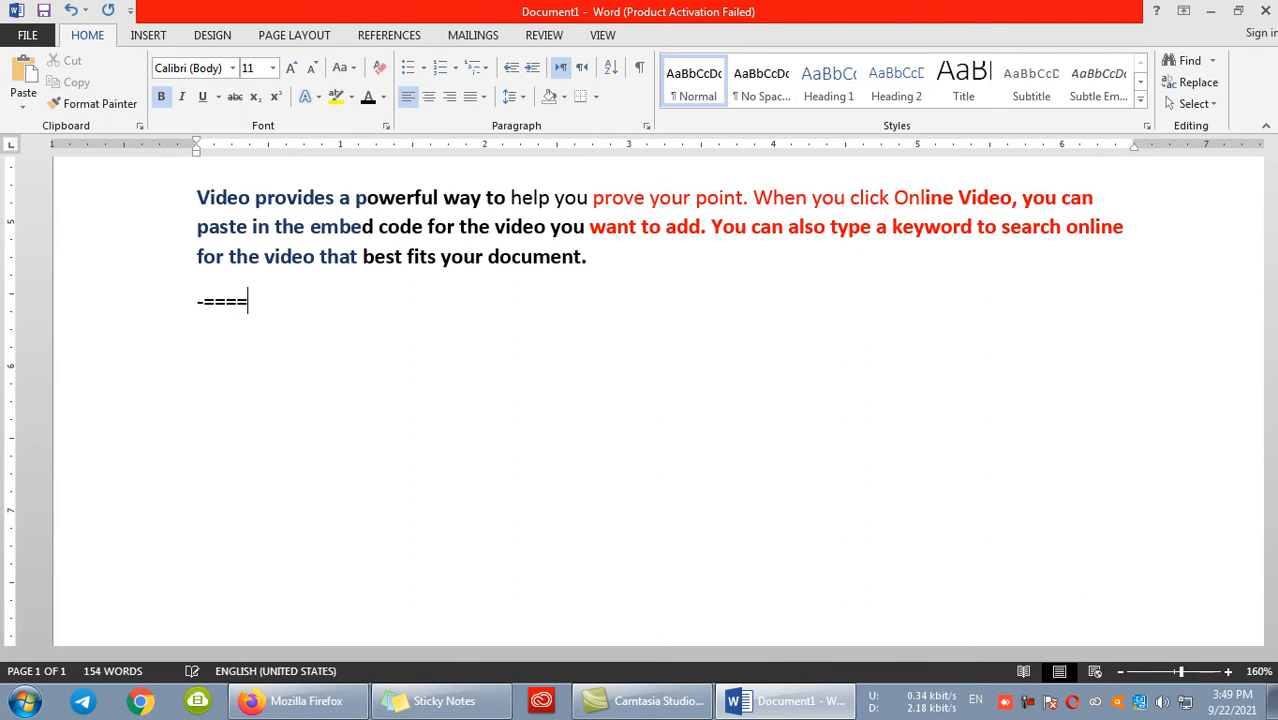
key("BackSpace")
key("BackSpace")
key("BackSpace")
type("=")
key("Return")
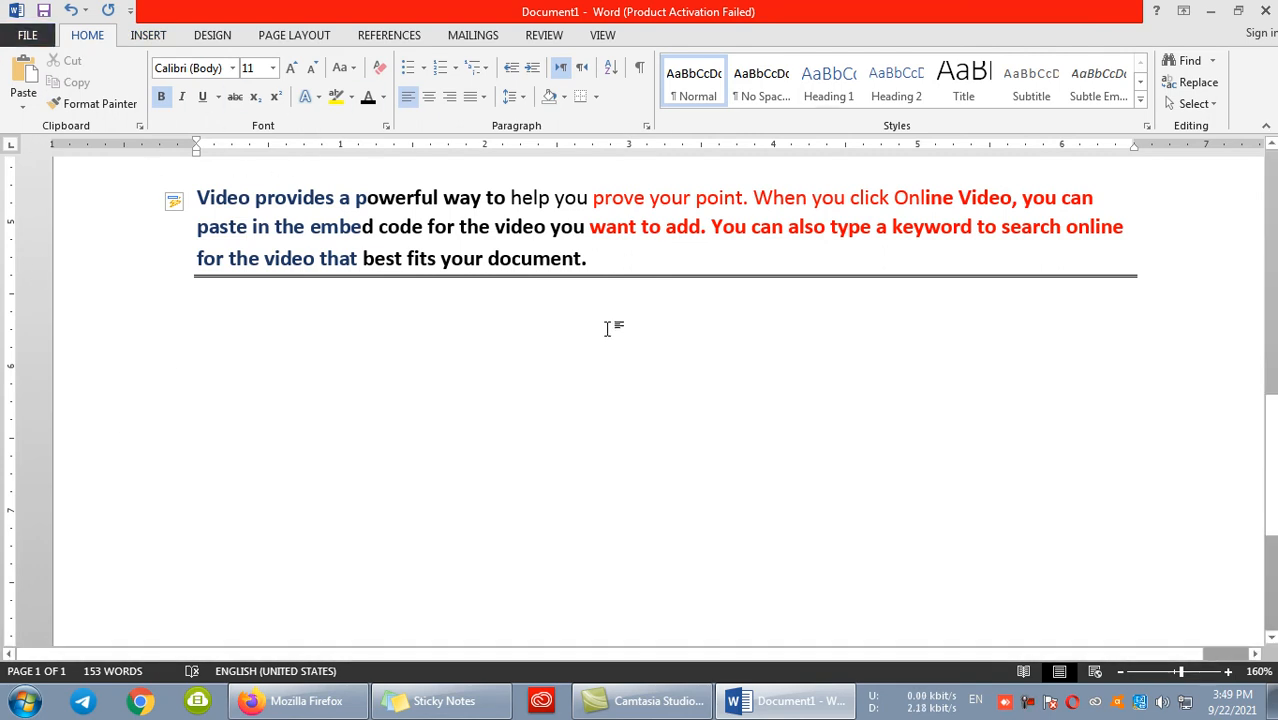
- Write "Sub grouped commands" below the line and "Blocks five blocks" on the following line
type("sub grouped commands")
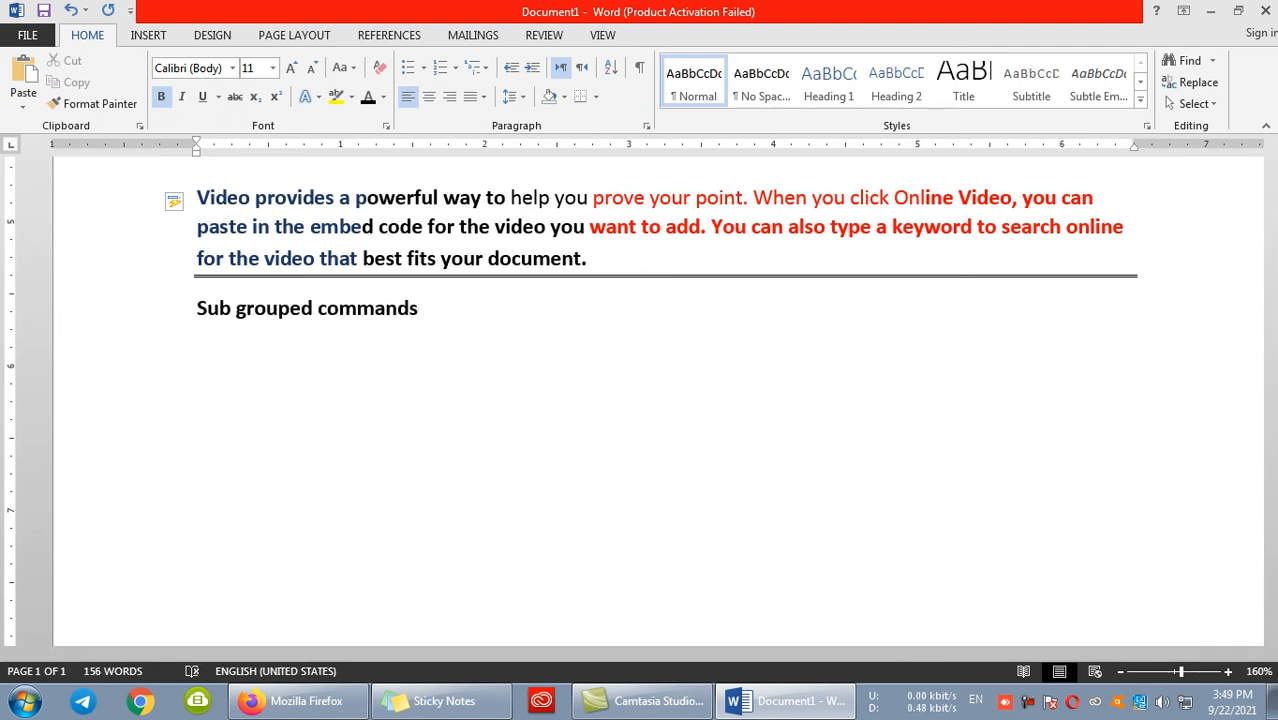
key("Return")
type("blocks")
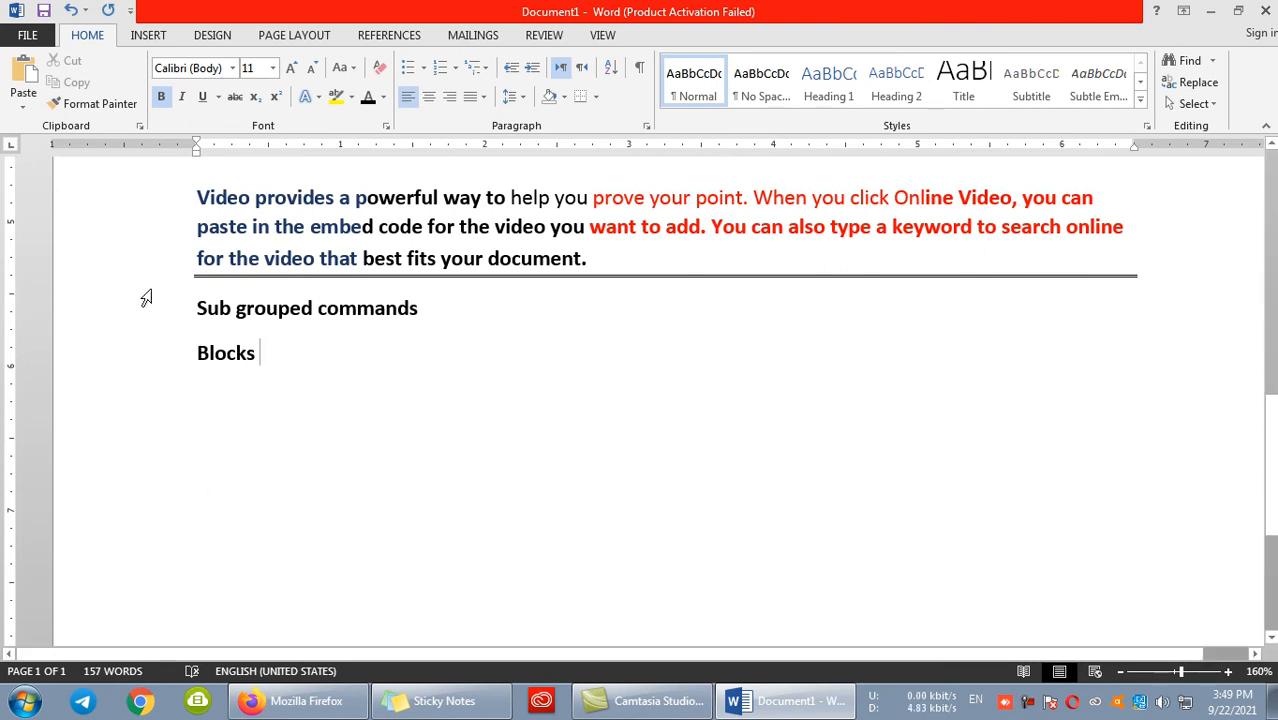
type("five blcok")
key("BackSpace")
key("BackSpace")
type("ocke")
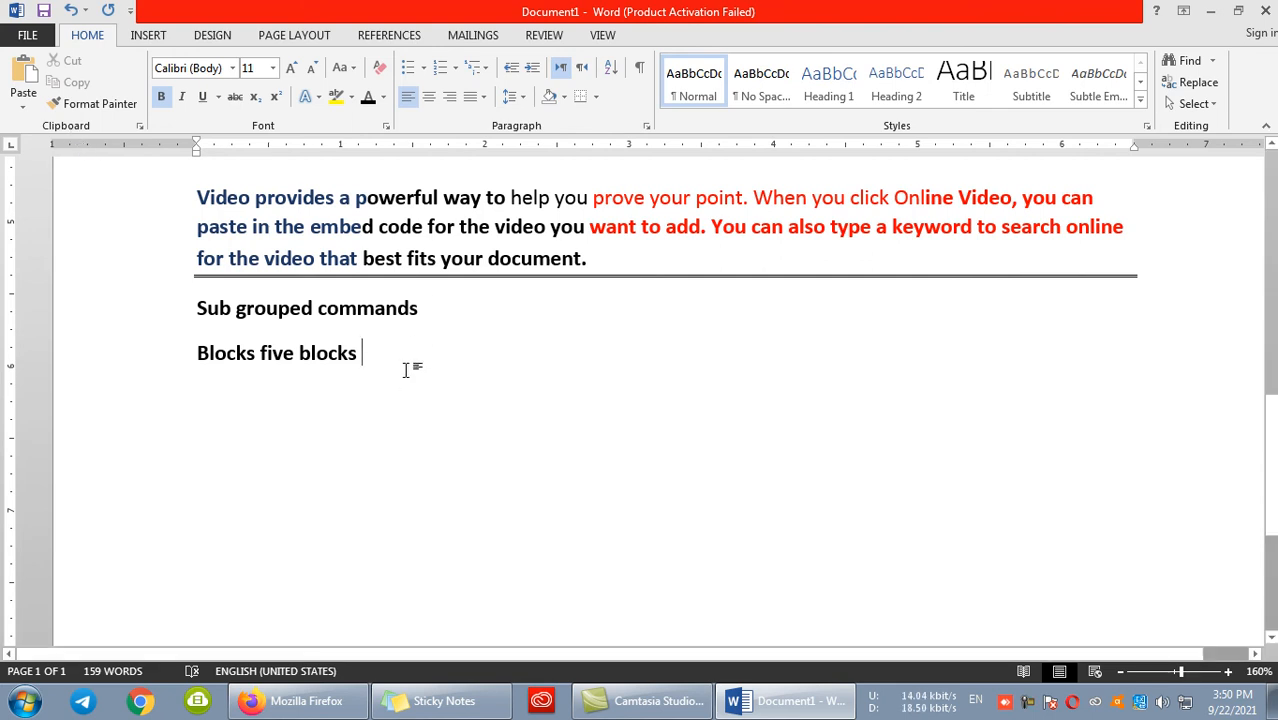
- Add the heading "ClipBoard" on a new line below "Blocks five blocks"
key("Return")
type("clic")
key("BackSpace")
type("k")
key("BackSpace")
type("ckbaord")
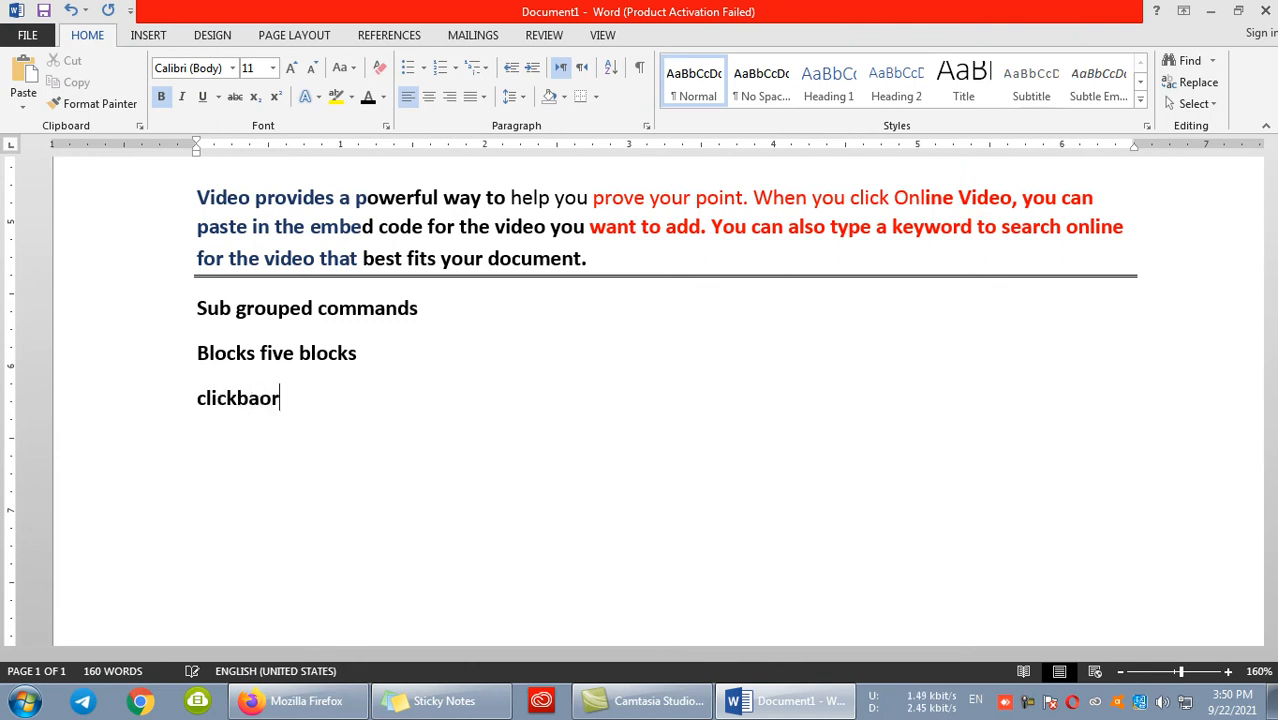
key("BackSpace")
key("BackSpace")
key("BackSpace")
key("BackSpace")
key("BackSpace")
key("BackSpace")
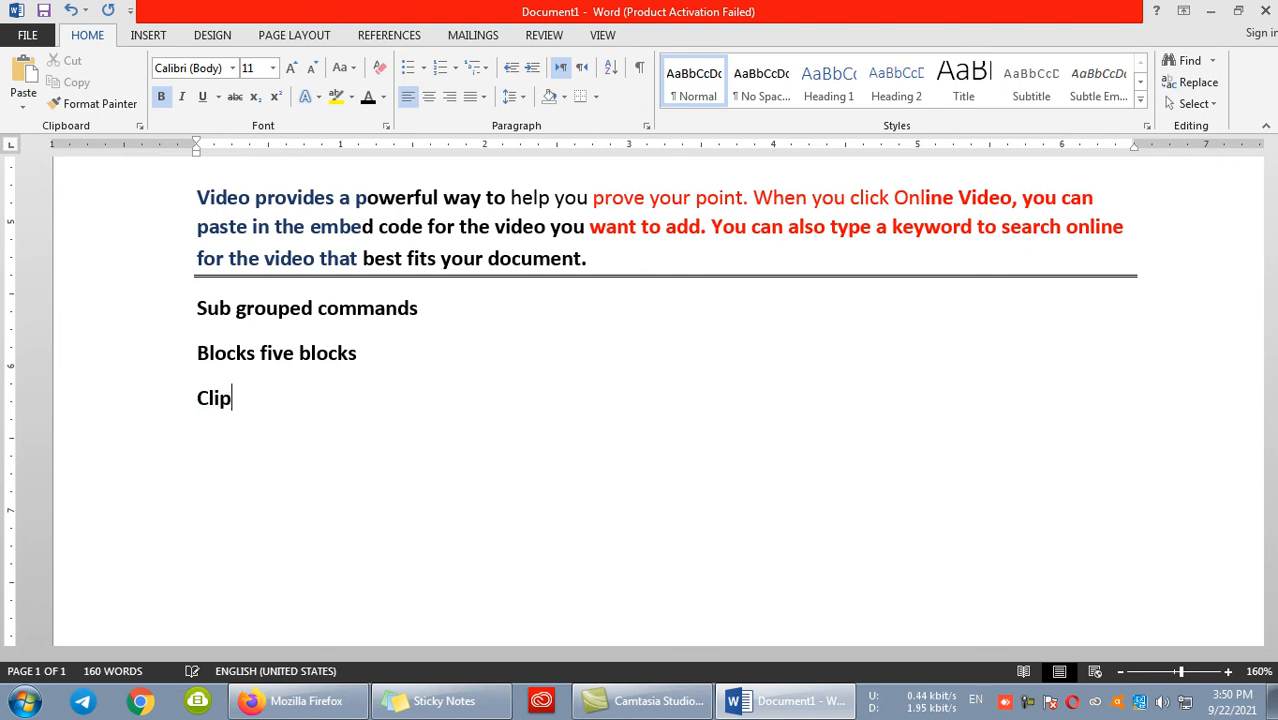
type("pBoard")
type("It is a")
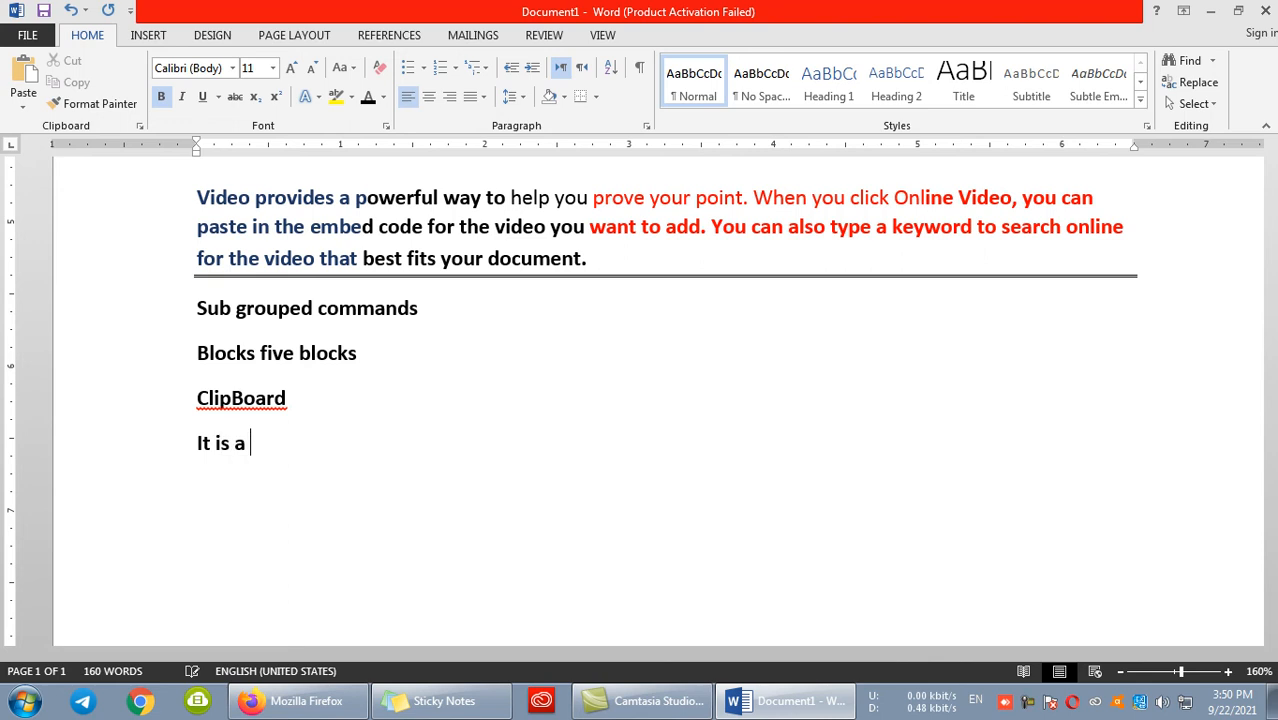
type(" temporary memory for ms")
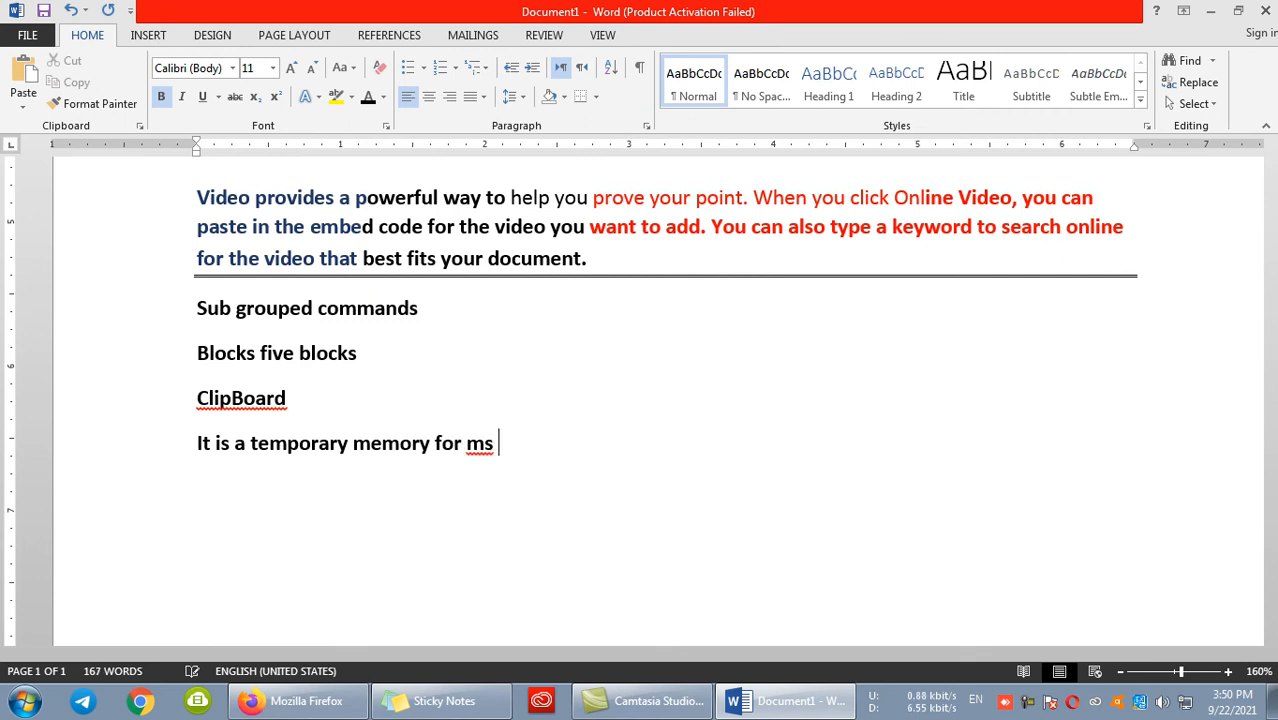
- Start the definition below the ClipBoard heading: "It is a temporary memory for MS Office programs that is used to store copies and cut"
key("BackSpace")
key("BackSpace")
type("MS Office programs that is used to store c")
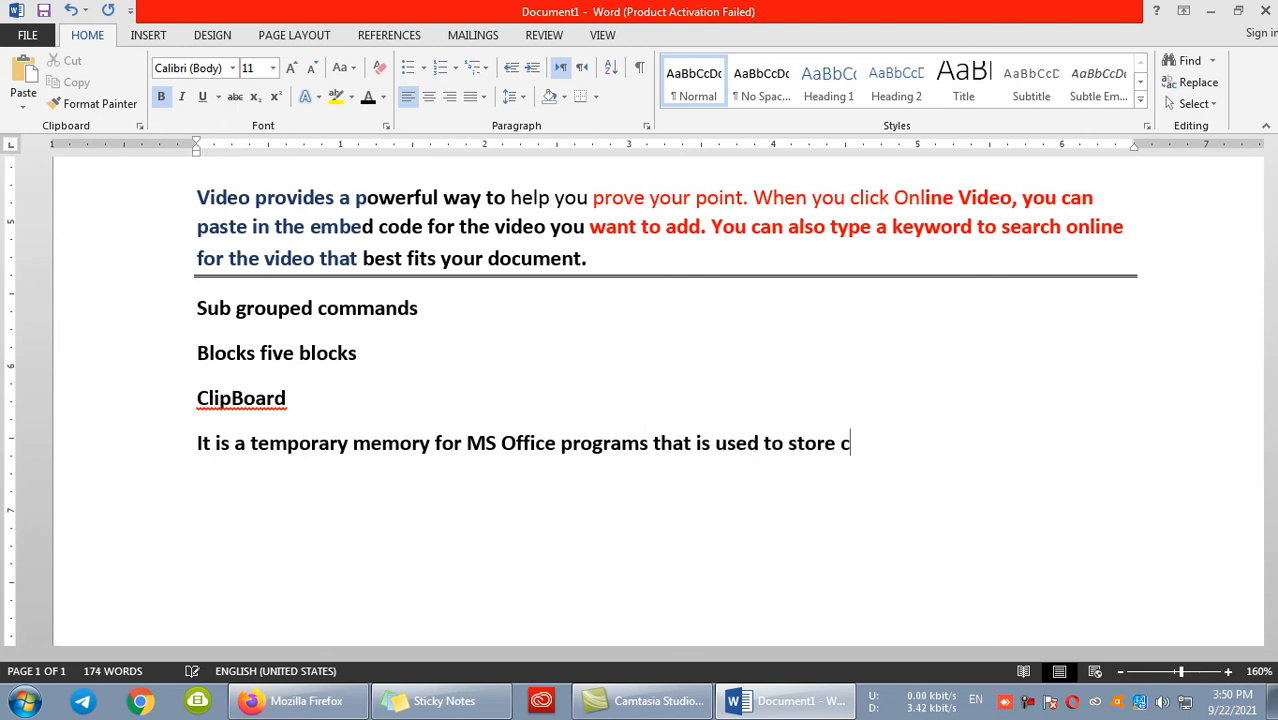
type("opies and cu")
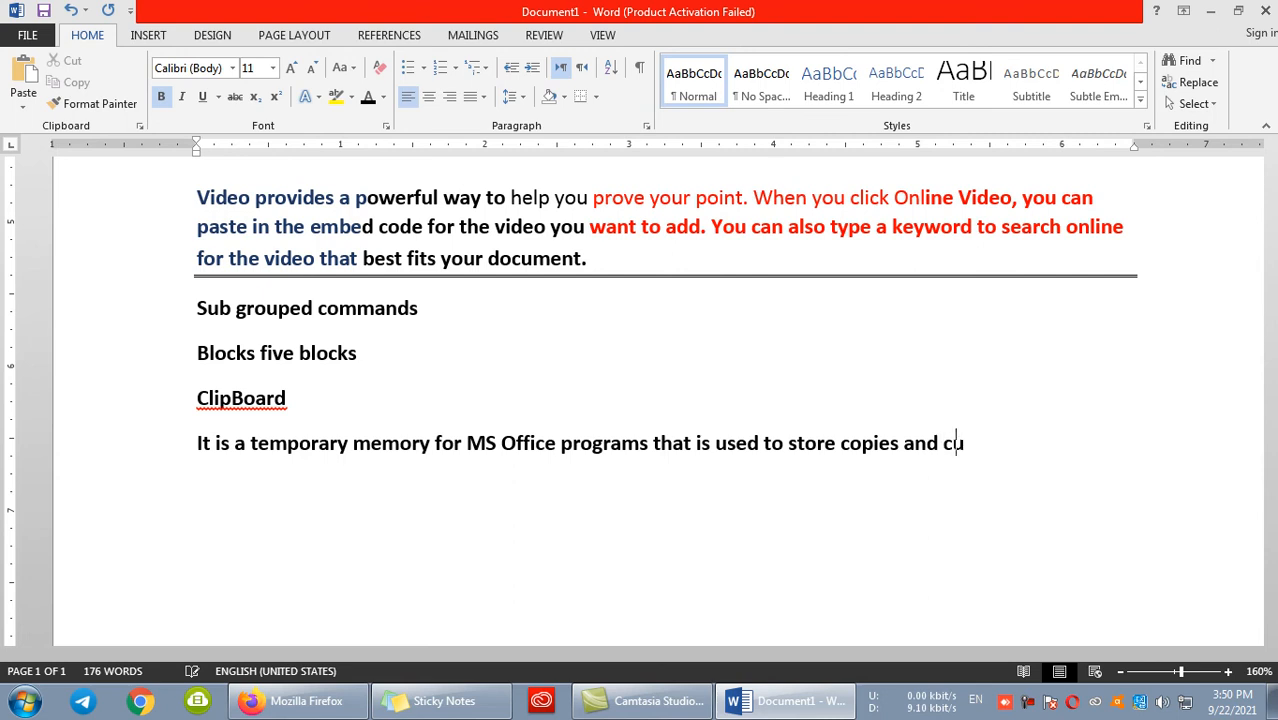
type("tefiles for short time from star")
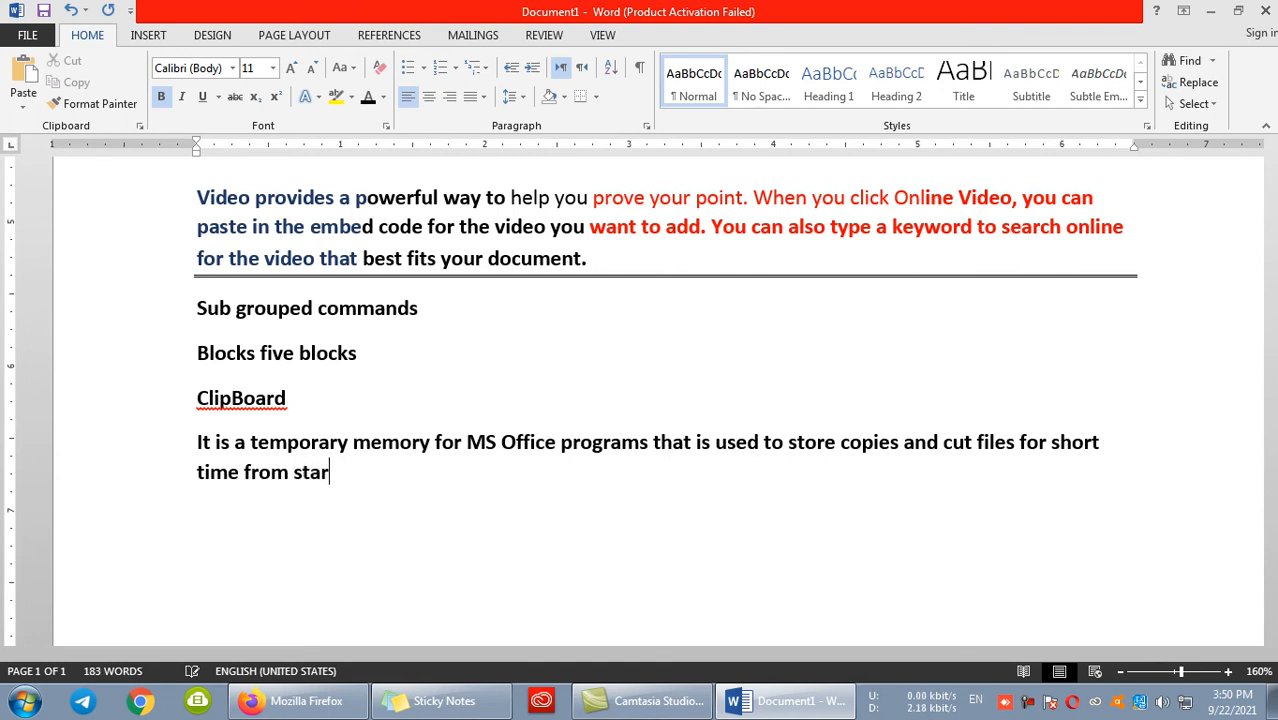
type("tt up to end")
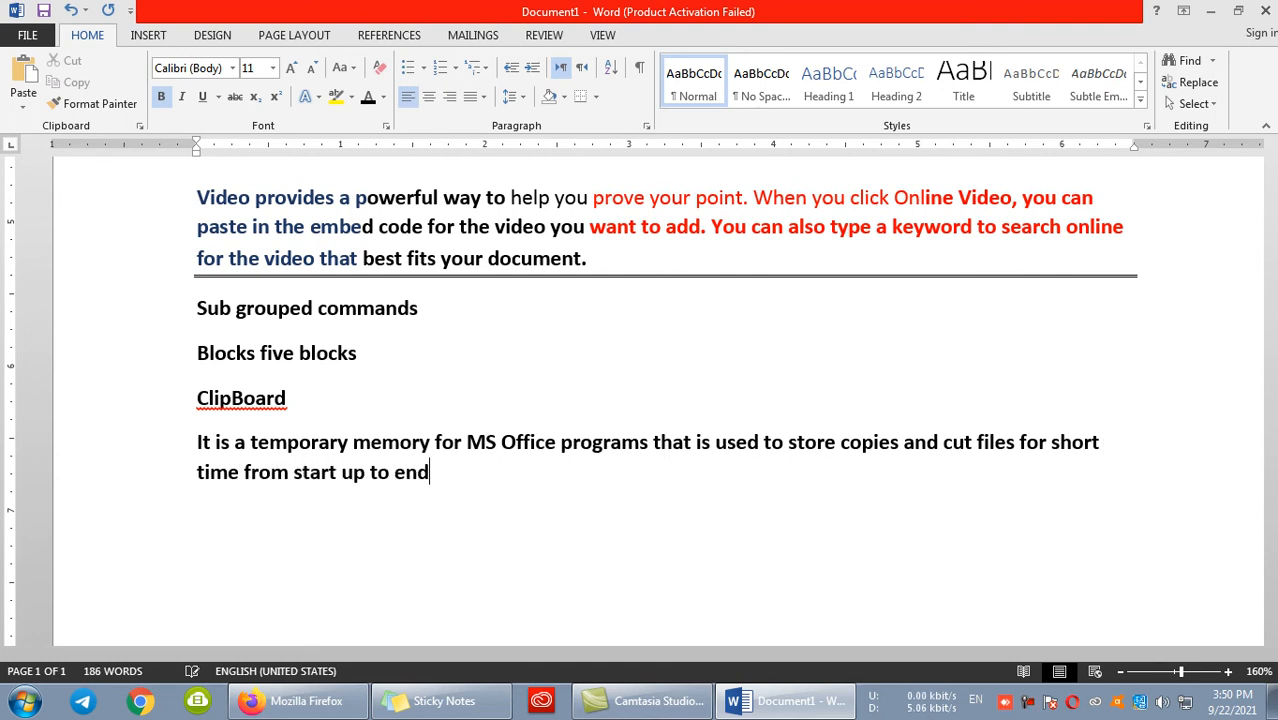
type(" of the o")
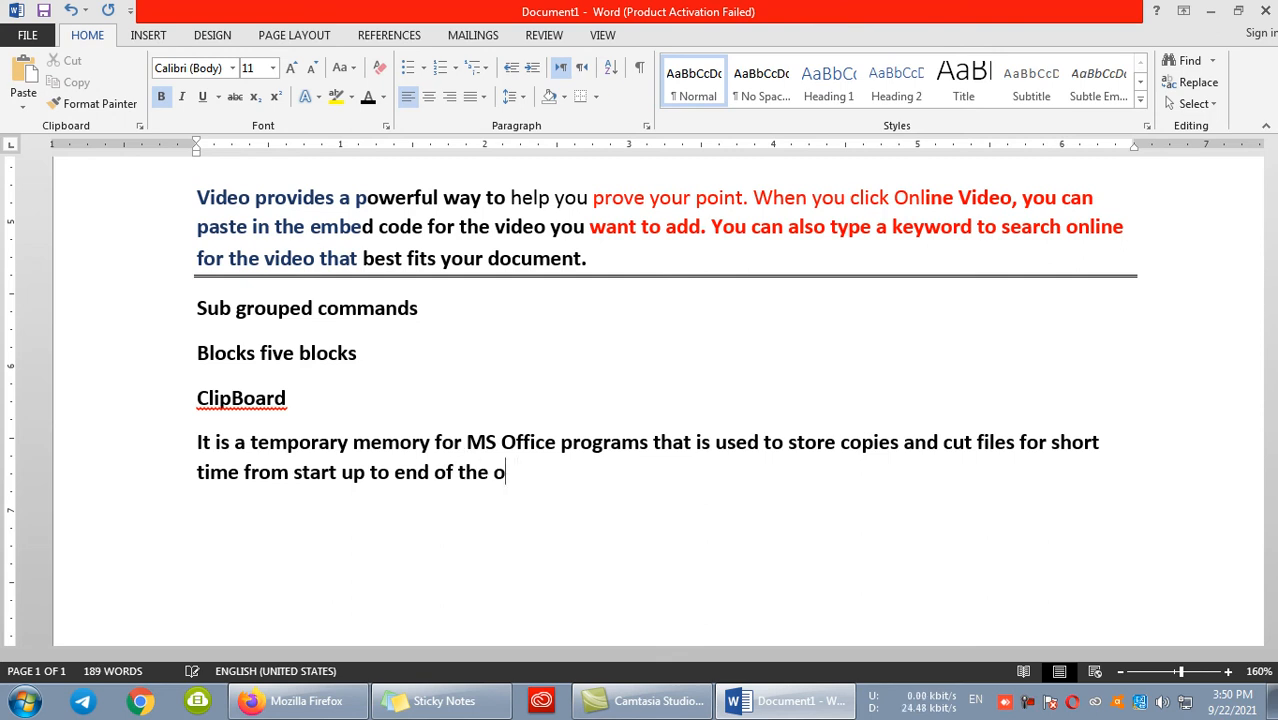
key("BackSpace")
type("program.")
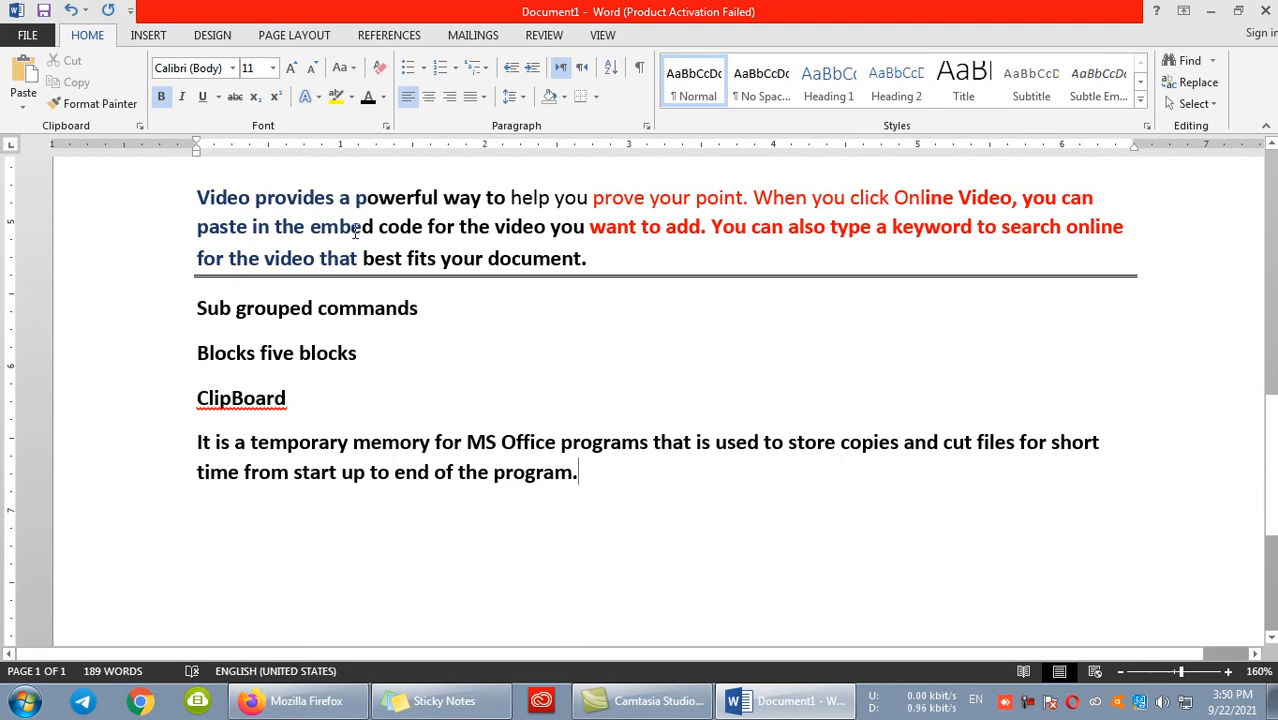
- Cut the sample paragraph with its underline and check the stored item in the Clipboard pane
left_click_drag(597, 258, 197, 198)
key("ctrl+c")
key("Delete")
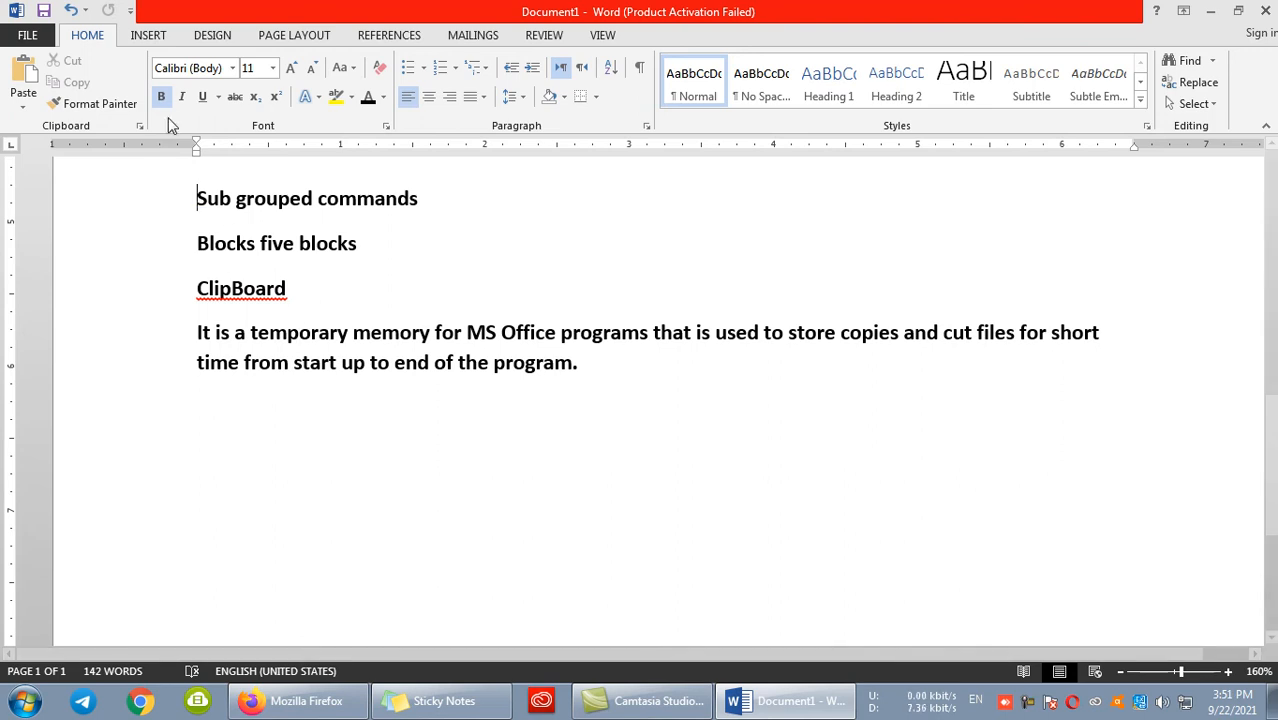
left_click(142, 128)
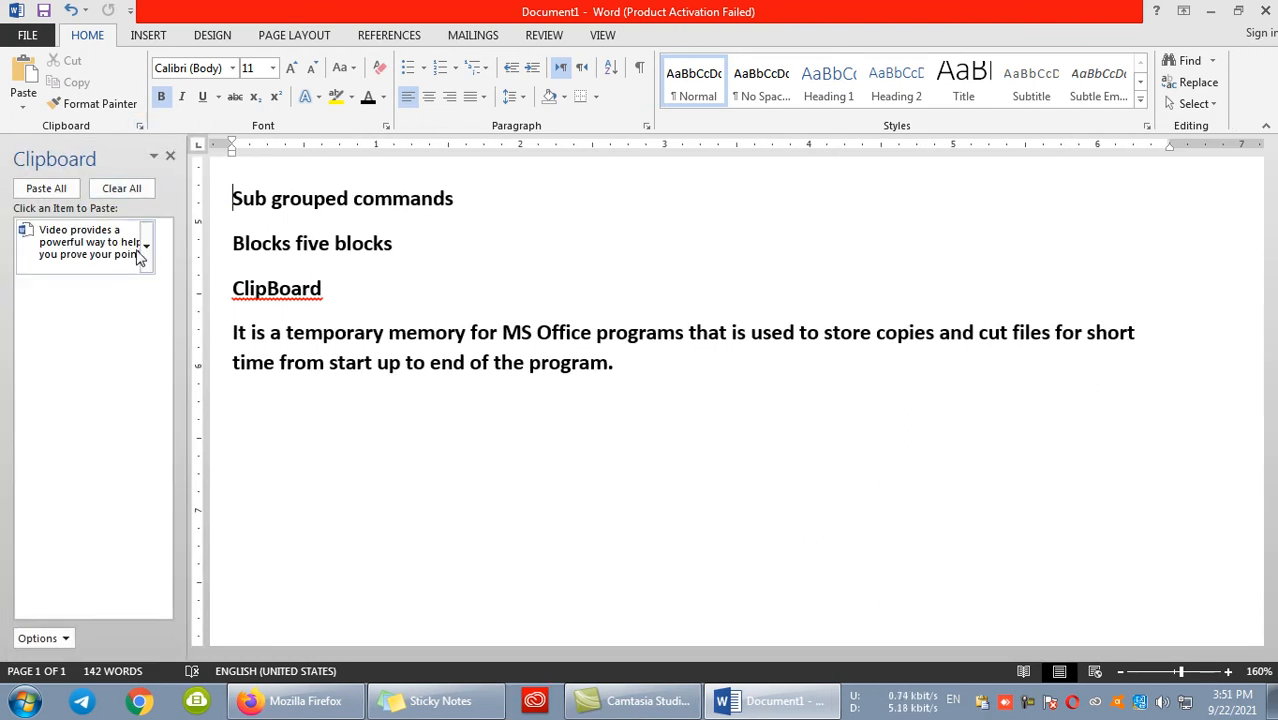
left_click(170, 156)
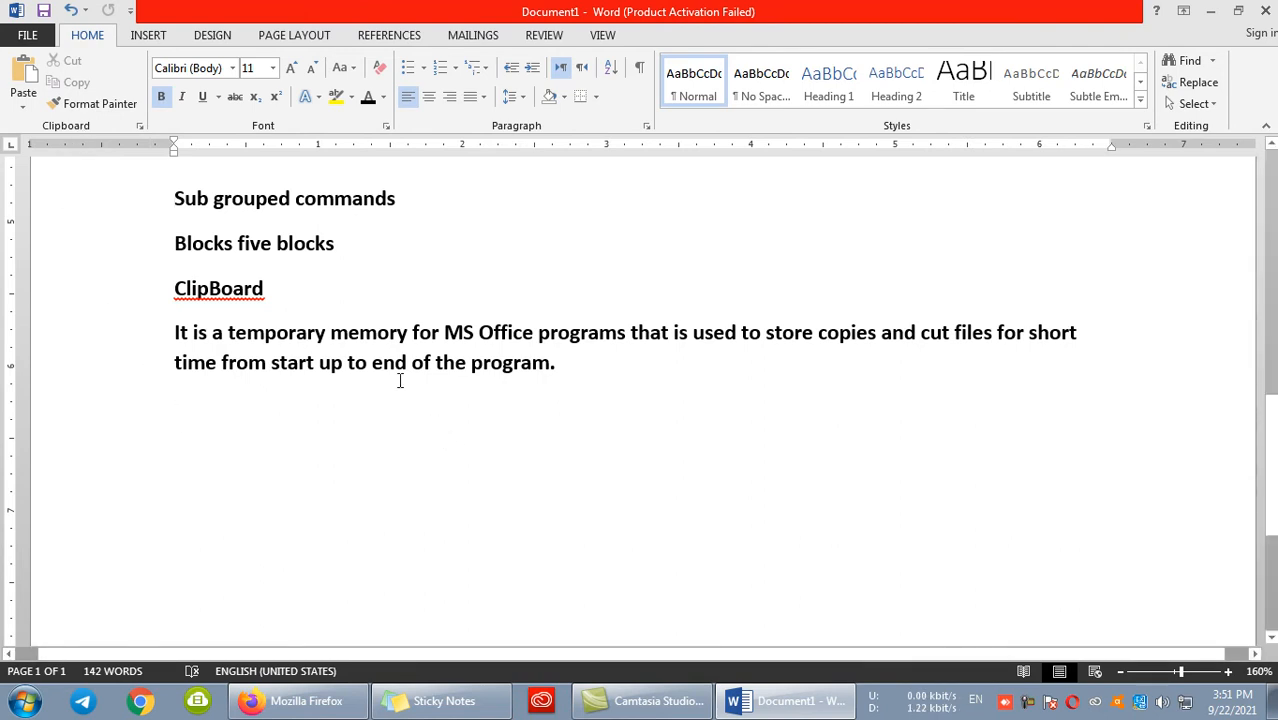
- Paste the cut sample paragraph below the "triple click select the whole paragraph" item and check the Clipboard pane briefly
scroll(298, 219, "up", 3)
left_click(246, 375)
key("ctrl+v")
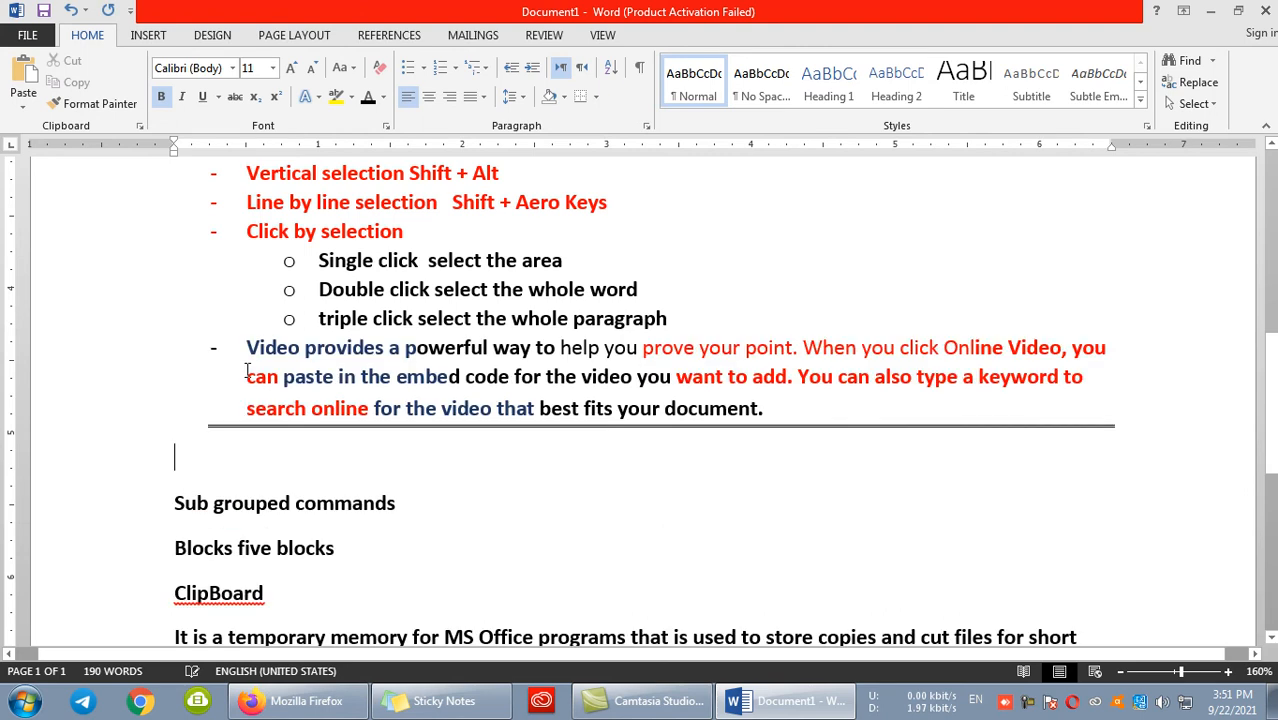
left_click(140, 125)
left_click(170, 156)
- Clear all stored items from the Clipboard pane, look at its pane options, and close it
scroll(179, 371, "down", 3)
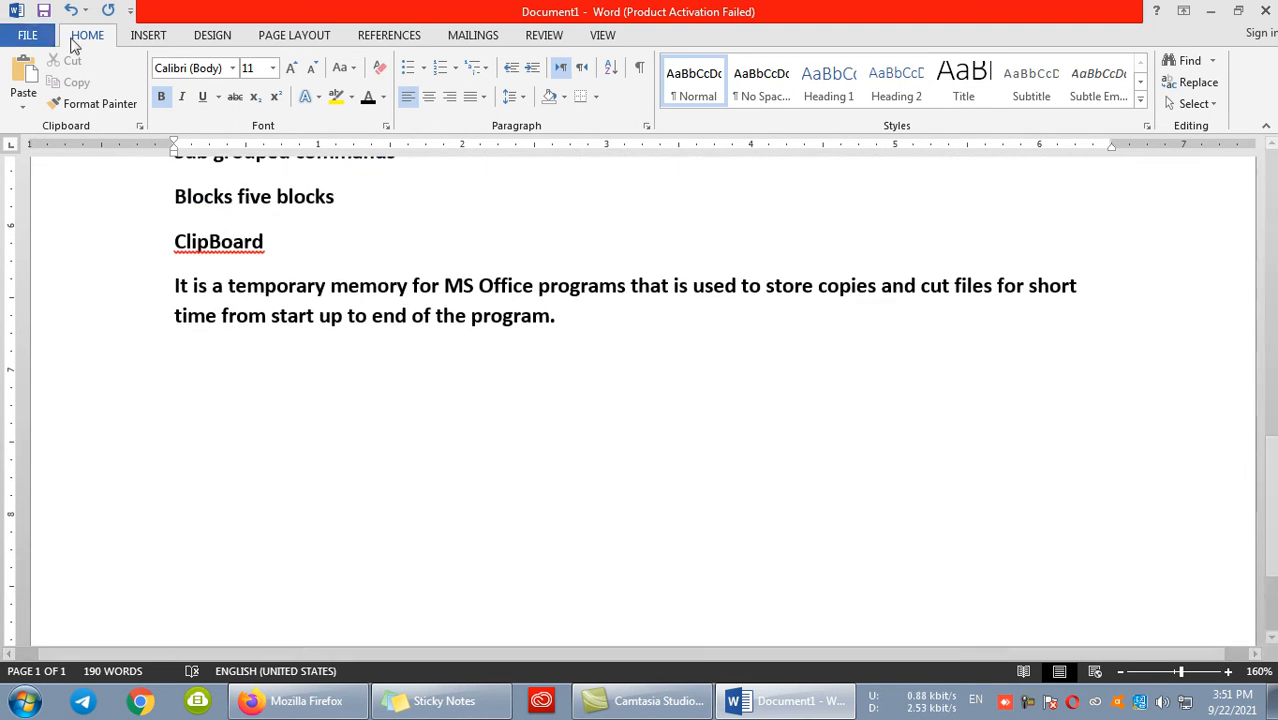
left_click(140, 125)
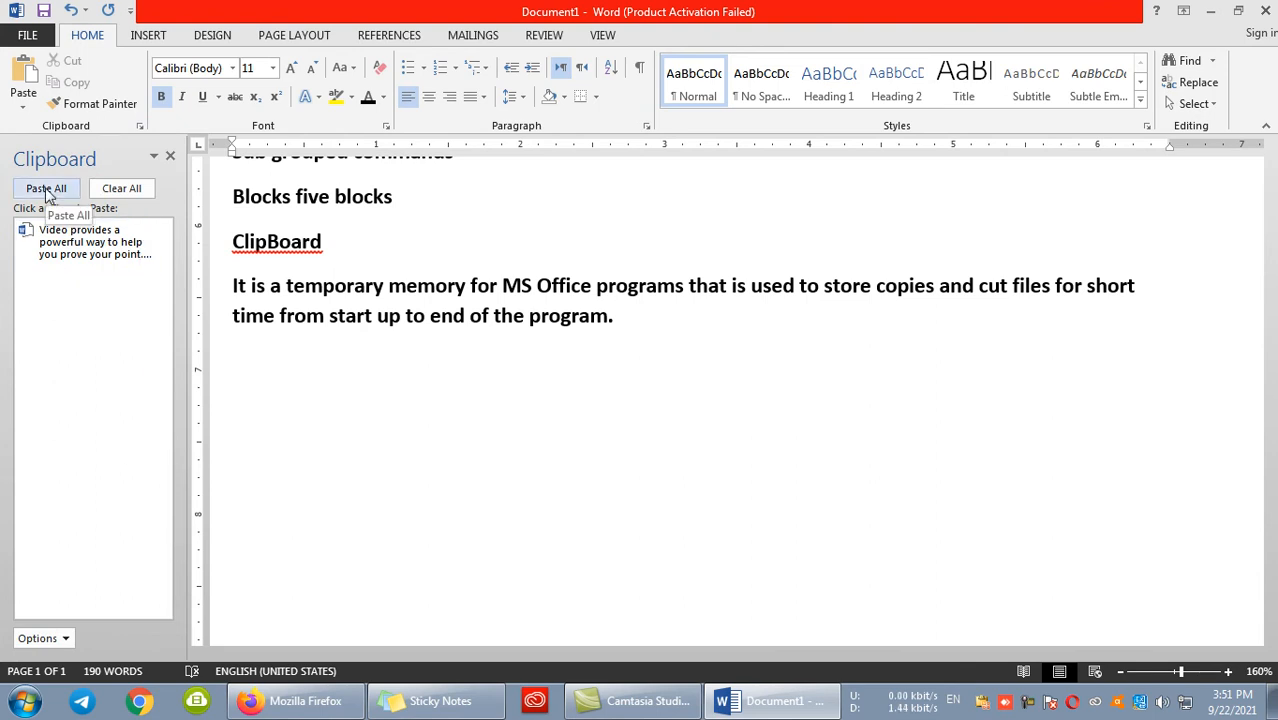
left_click(122, 190)
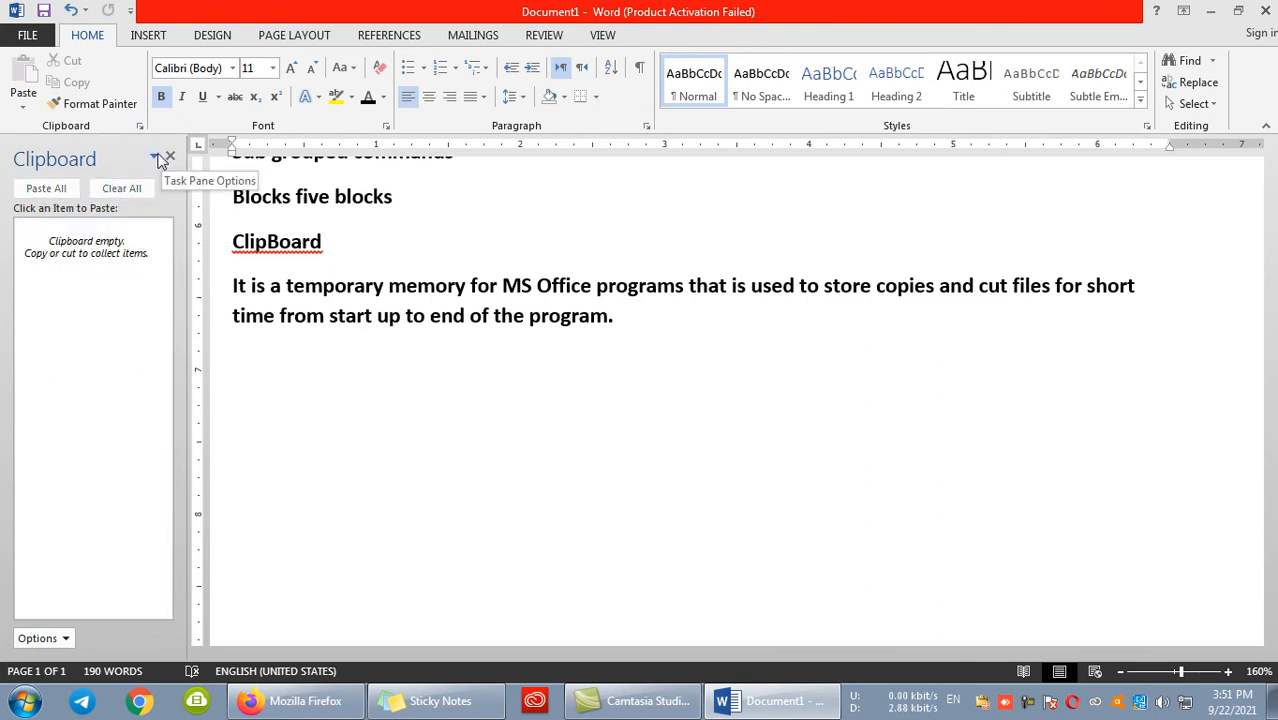
left_click(156, 159)
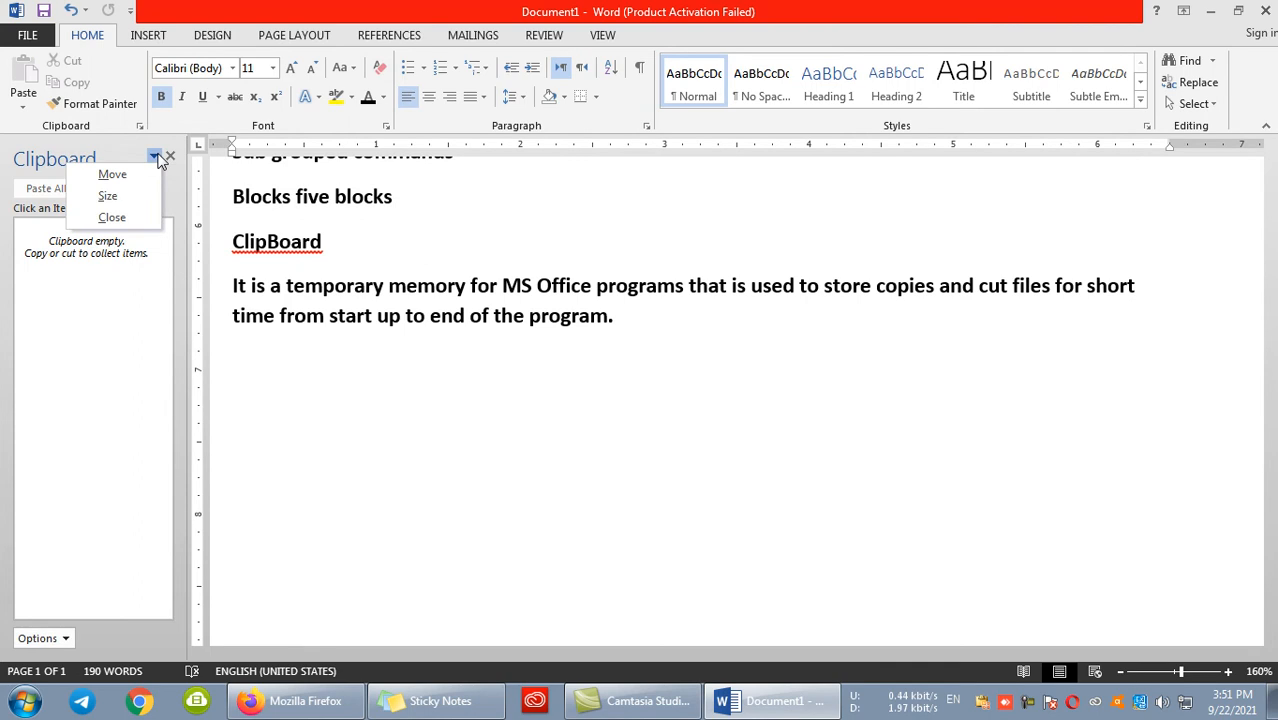
left_click(153, 394)
left_click(170, 156)
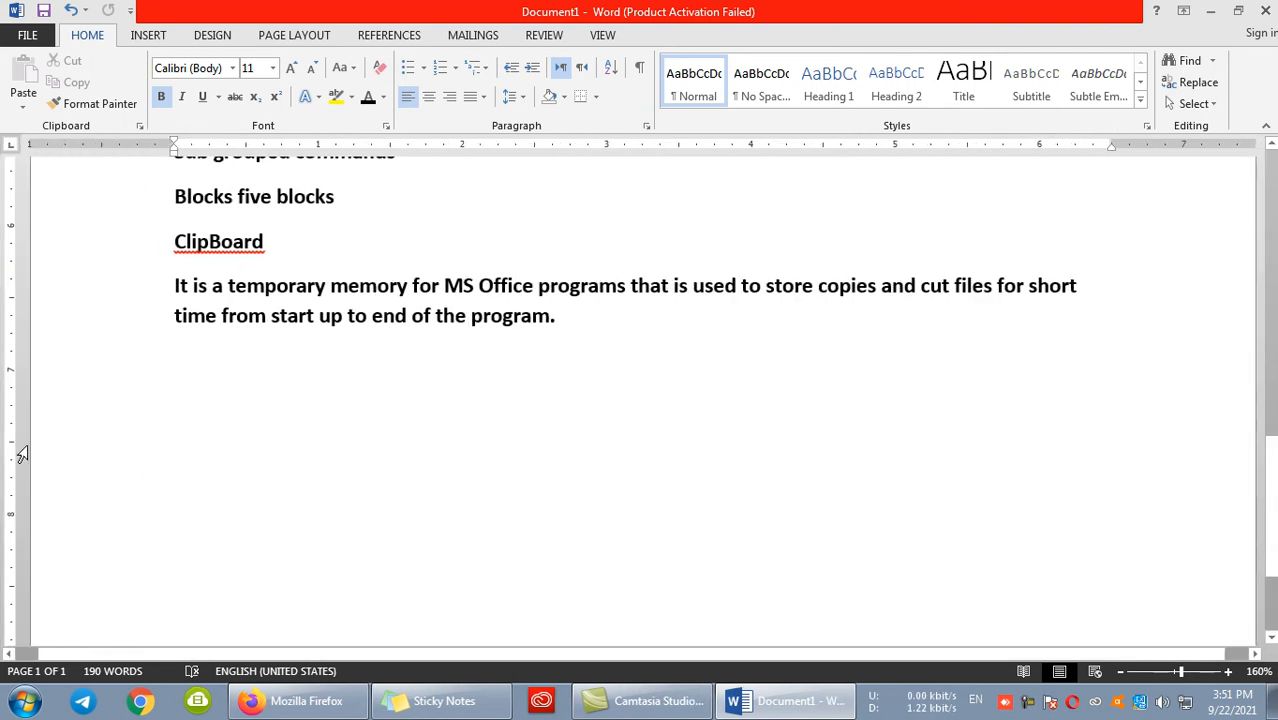
- Copy the clipboard definition paragraph and paste the copy directly below it
scroll(490, 408, "up", 3)
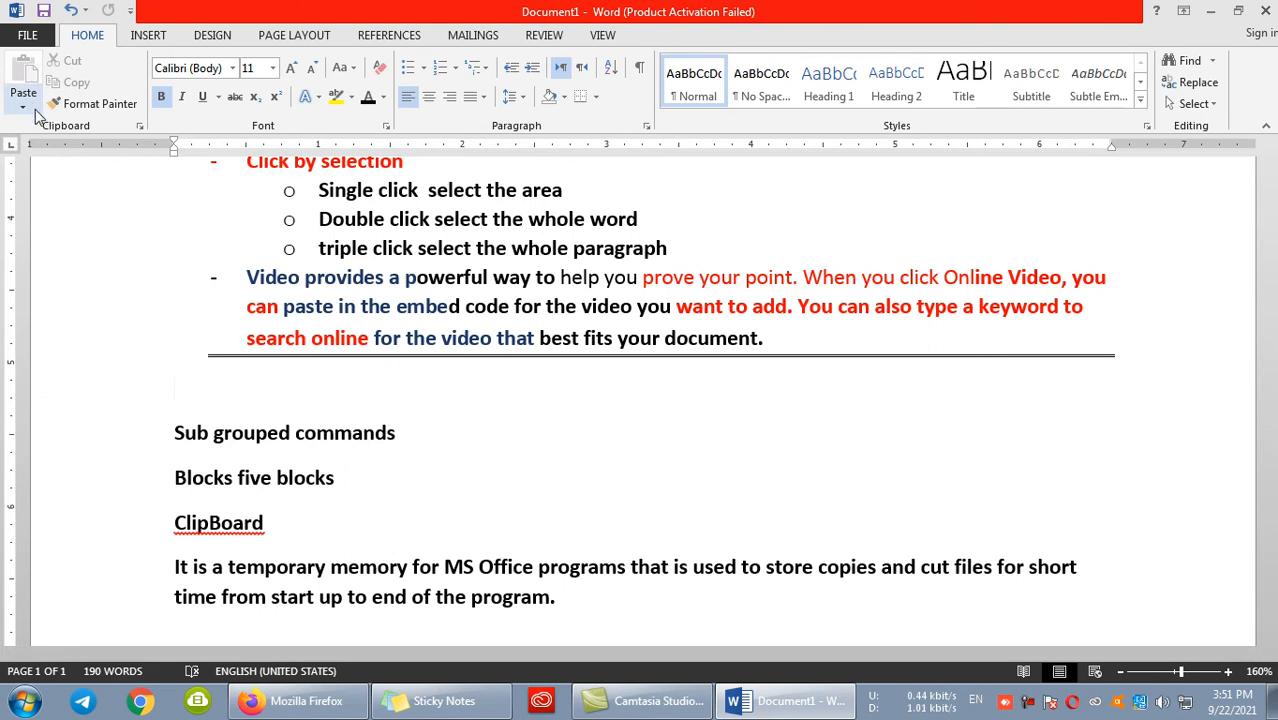
scroll(321, 395, "down", 4)
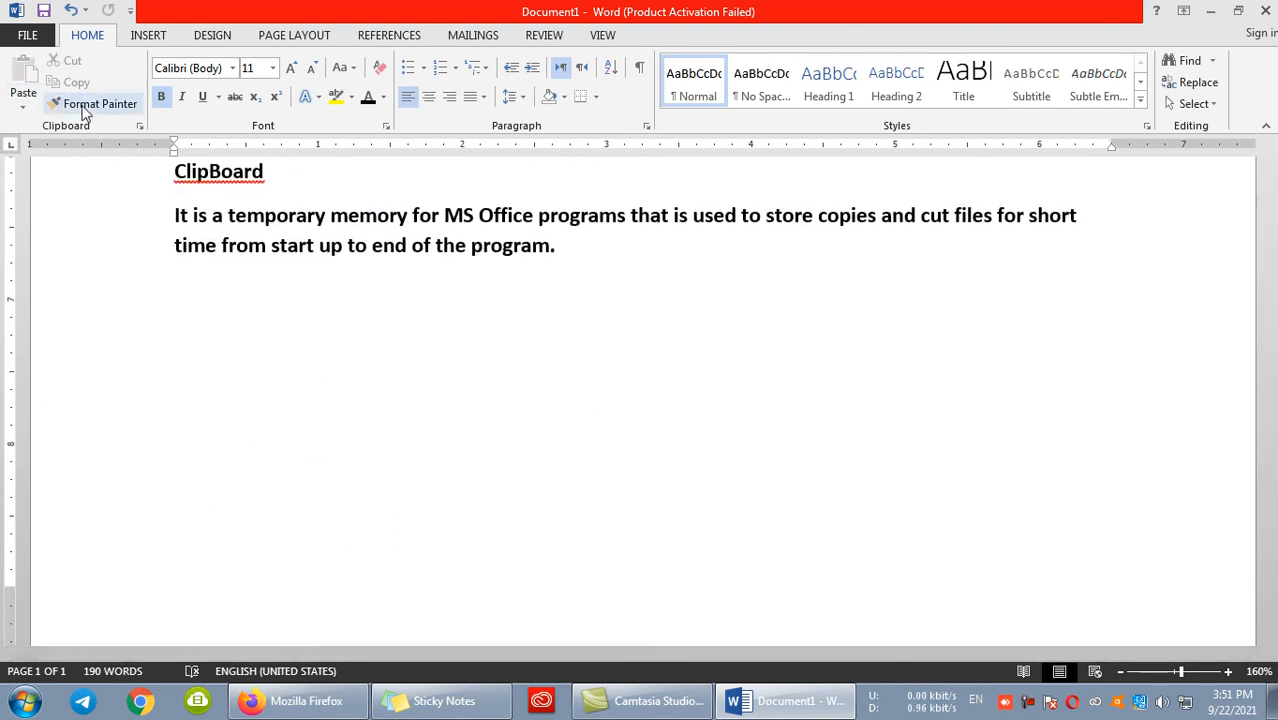
left_click_drag(576, 254, 168, 216)
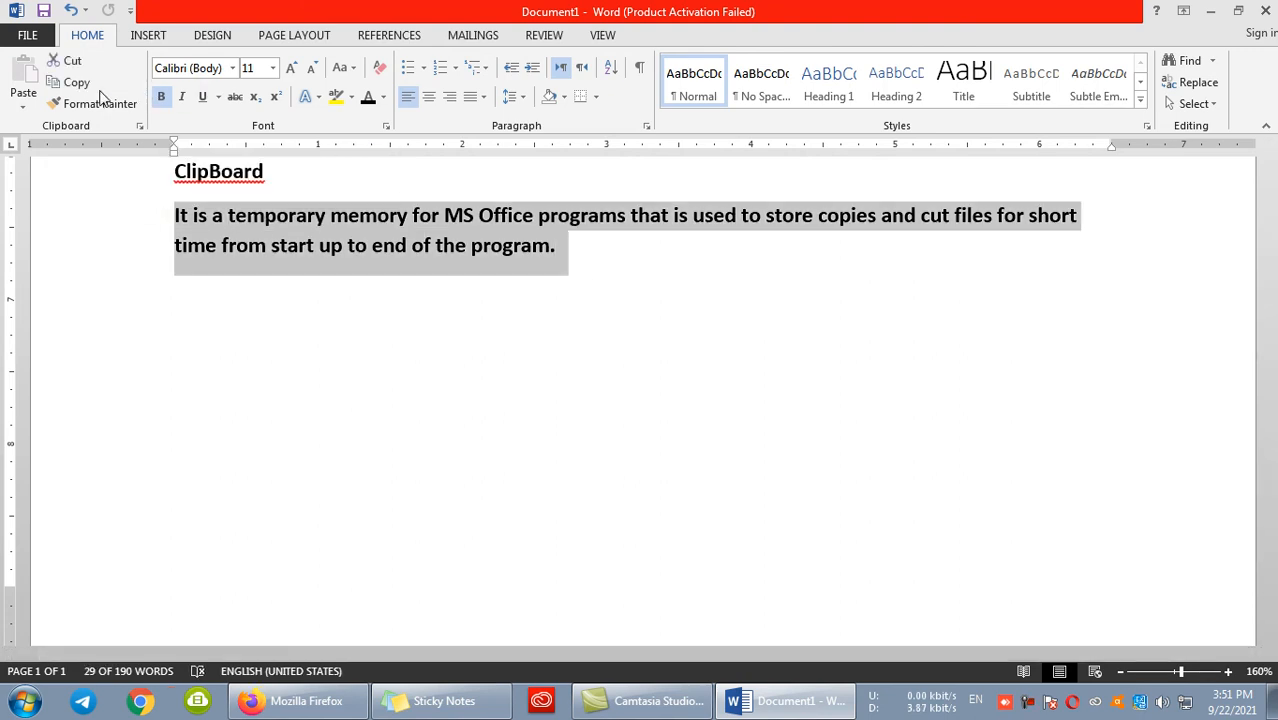
left_click(257, 282)
left_click_drag(610, 262, 168, 213)
key("super+c")
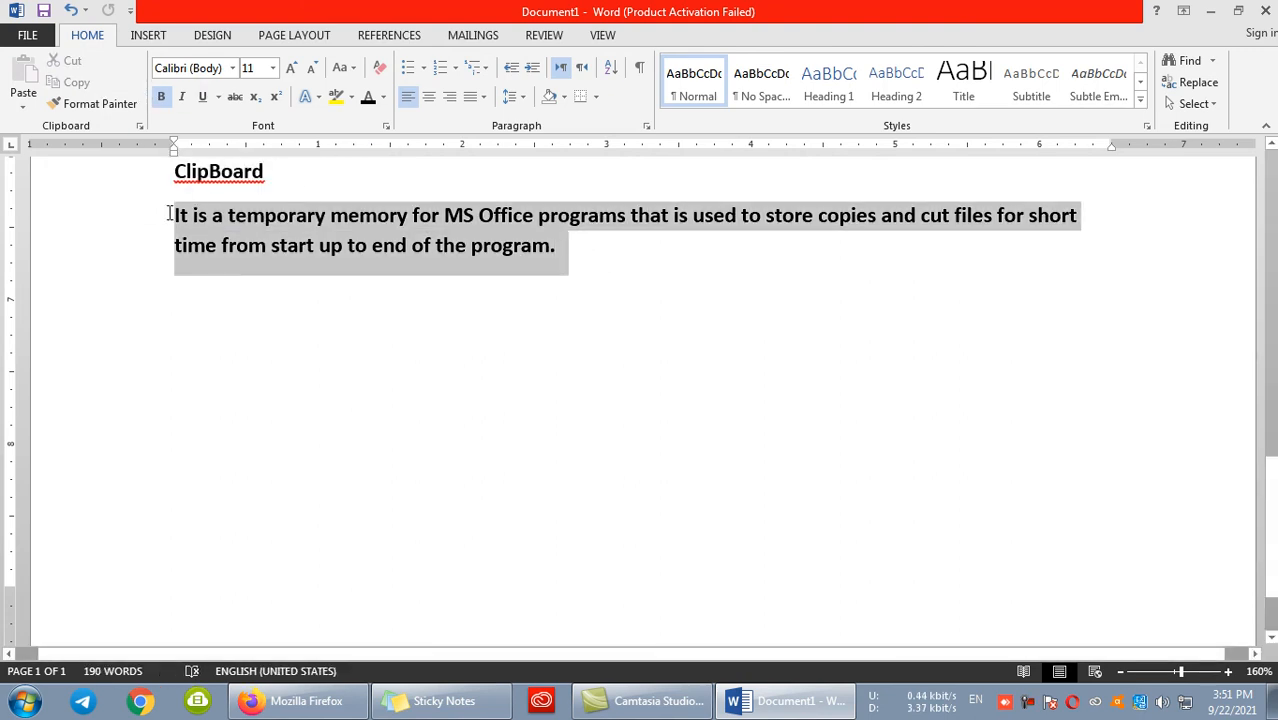
left_click(97, 86)
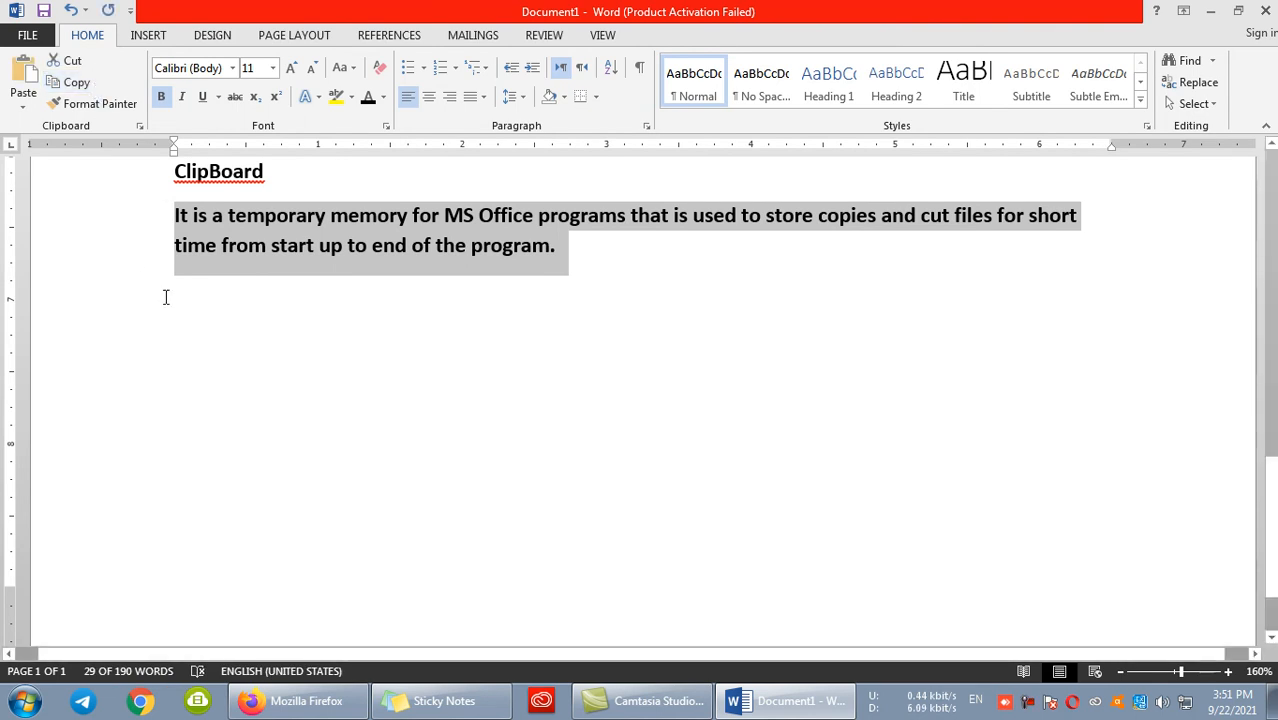
left_click(163, 292)
left_click(22, 72)
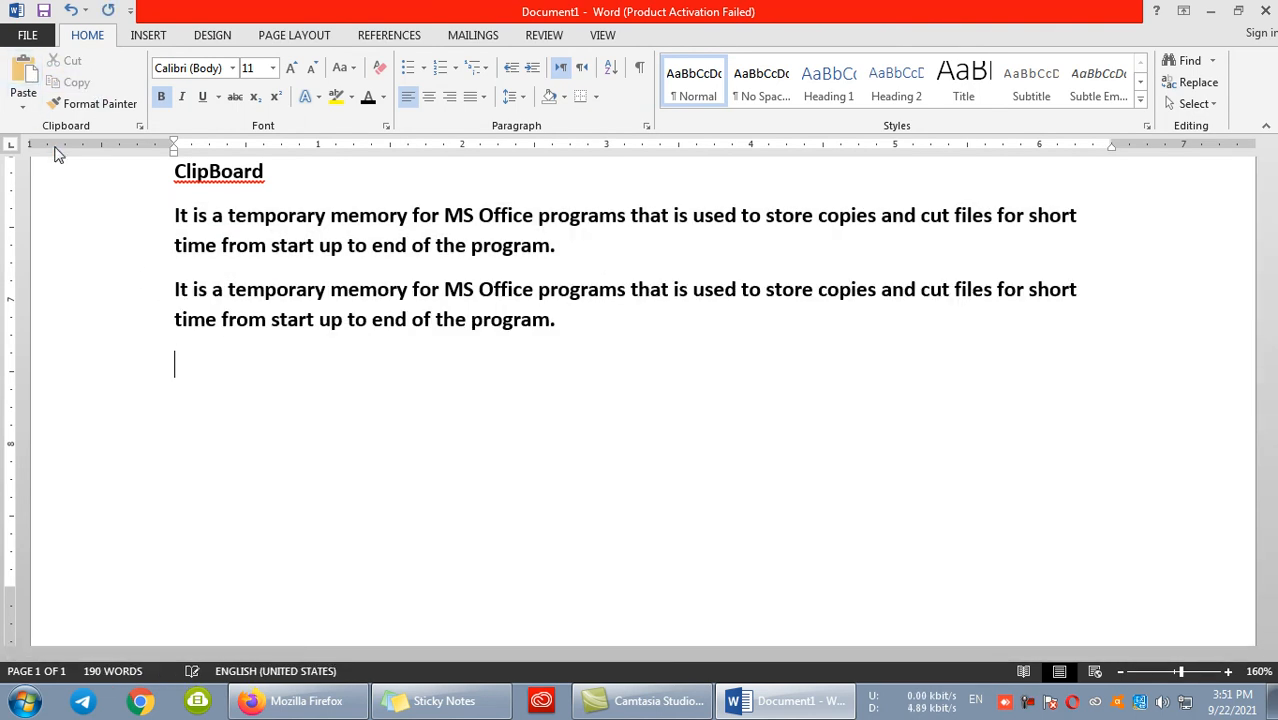
- Cut the pasted copy of the definition paragraph
left_click(272, 319)
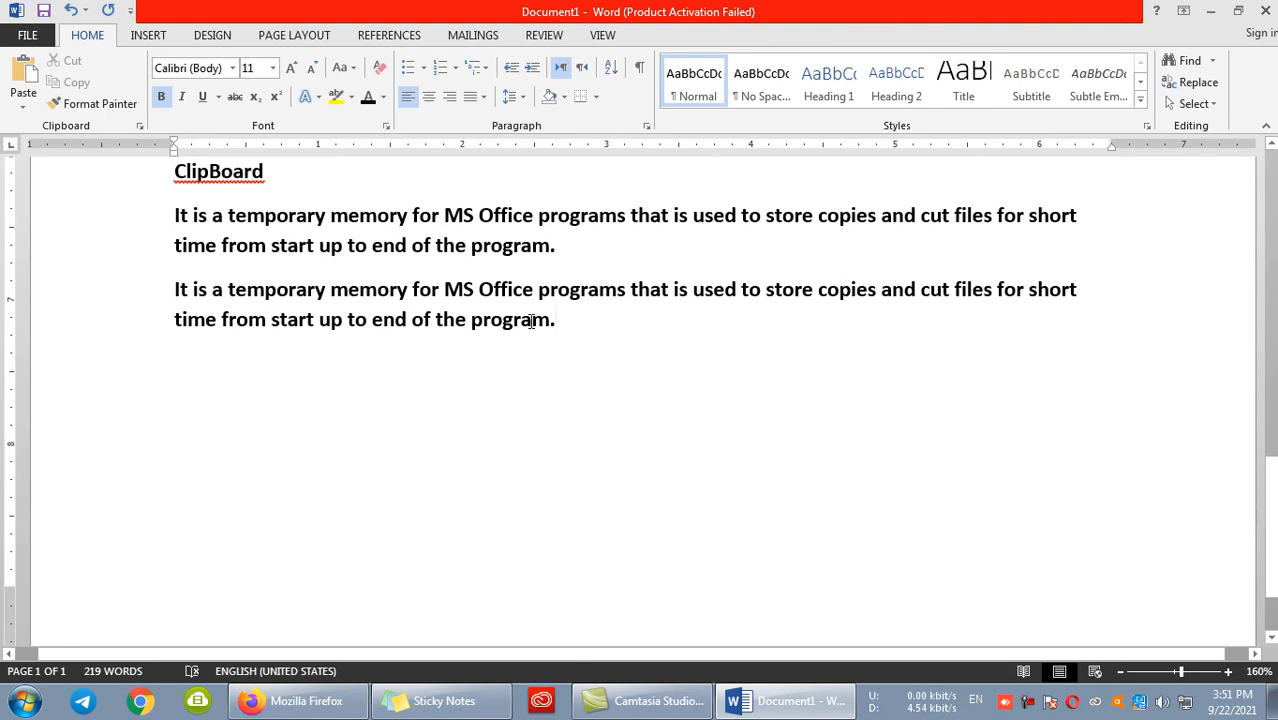
double_click(132, 291)
key("ctrl+x")
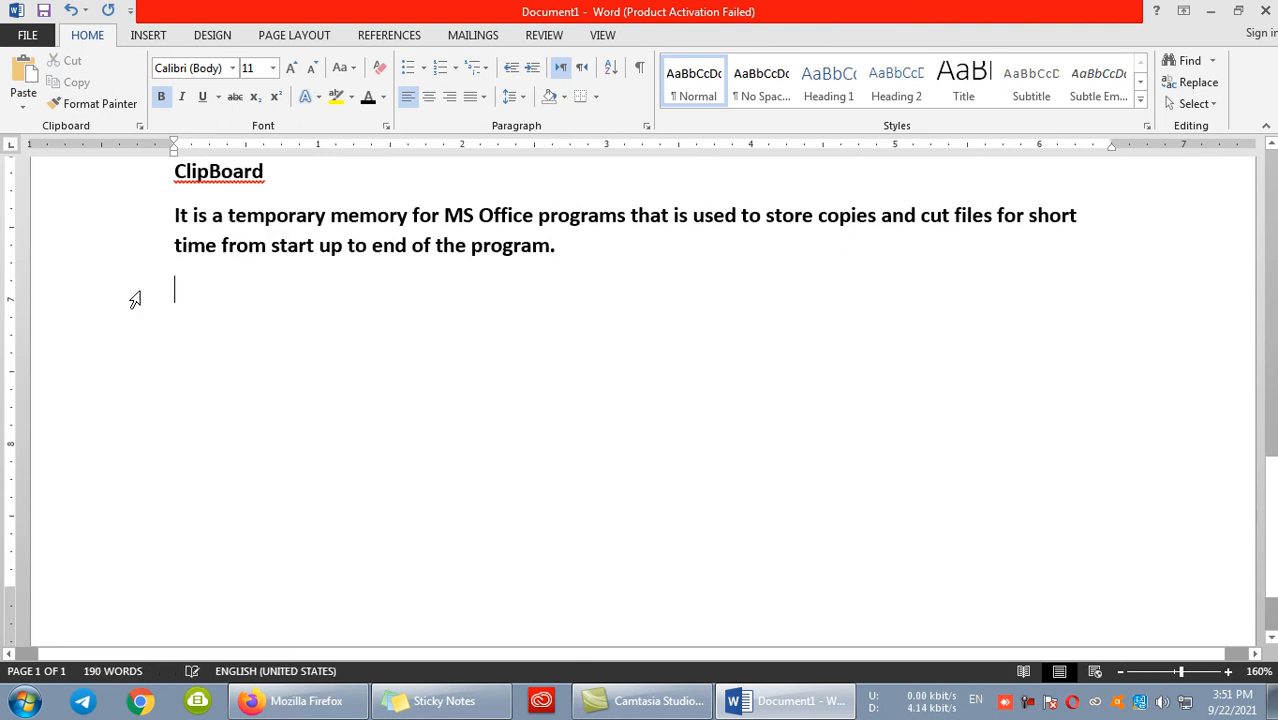
- Cut the clipboard definition paragraph, paste it a couple of lines lower, and cut it from there again
left_click_drag(578, 252, 97, 208)
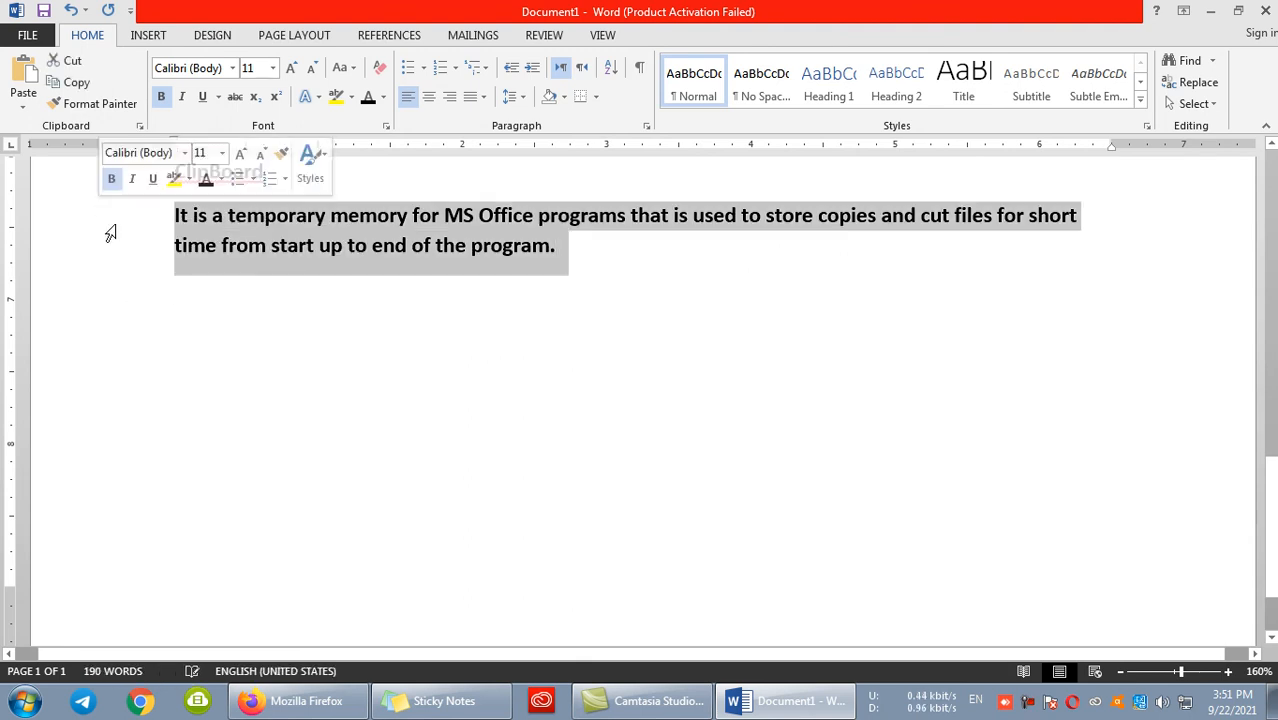
left_click(73, 61)
left_click(23, 75)
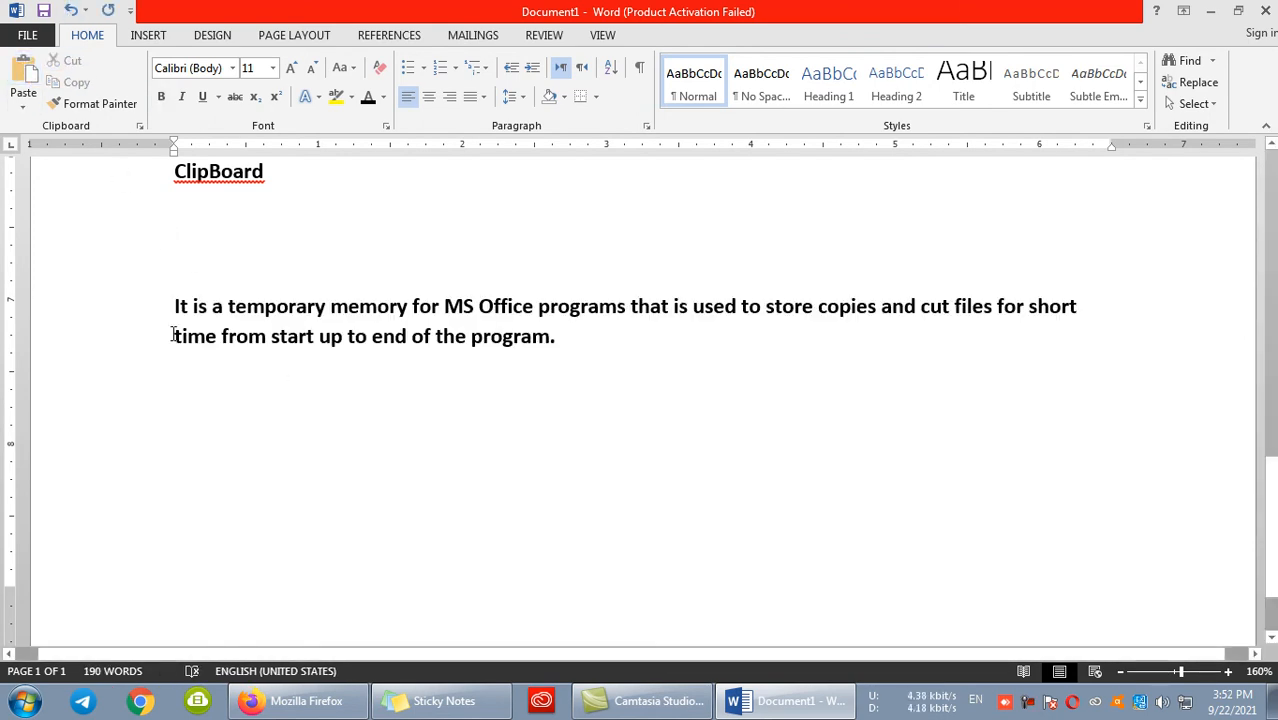
left_click_drag(610, 380, 168, 318)
key("ctrl+x")
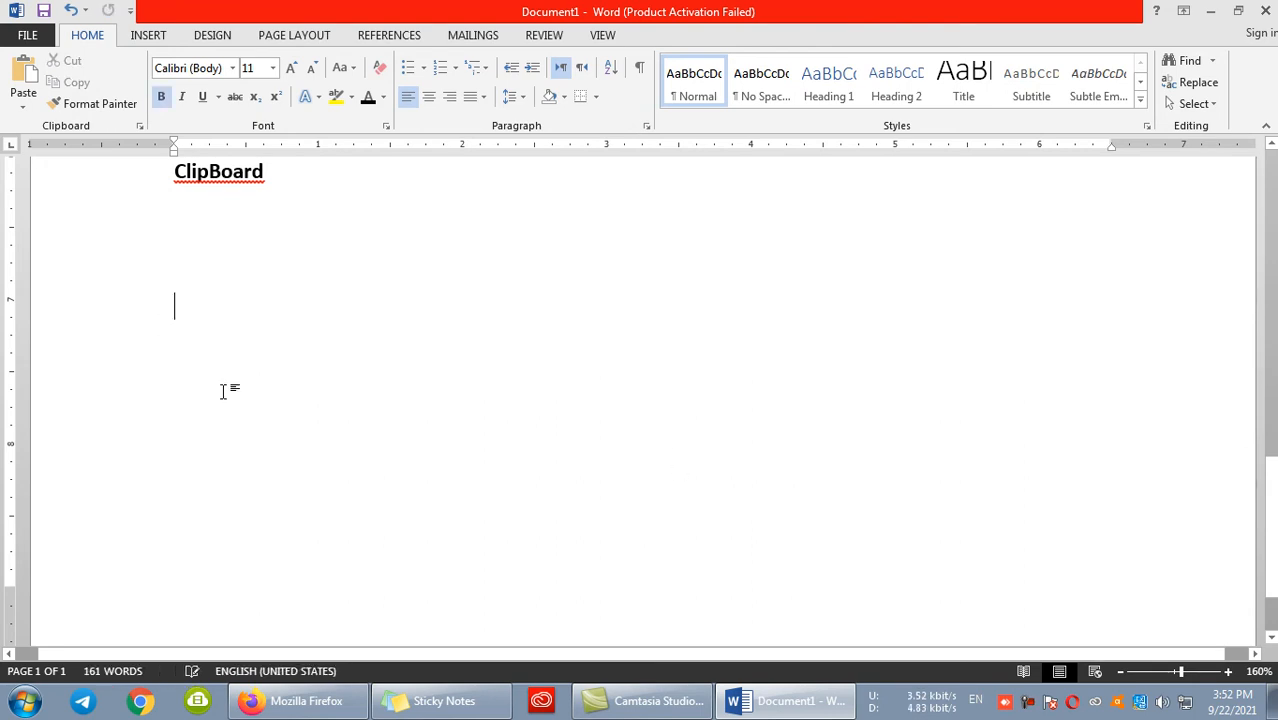
- Delete all the notes in the document and generate sample text with =rand(100)
scroll(225, 389, "up", 1)
scroll(358, 270, "up", 5)
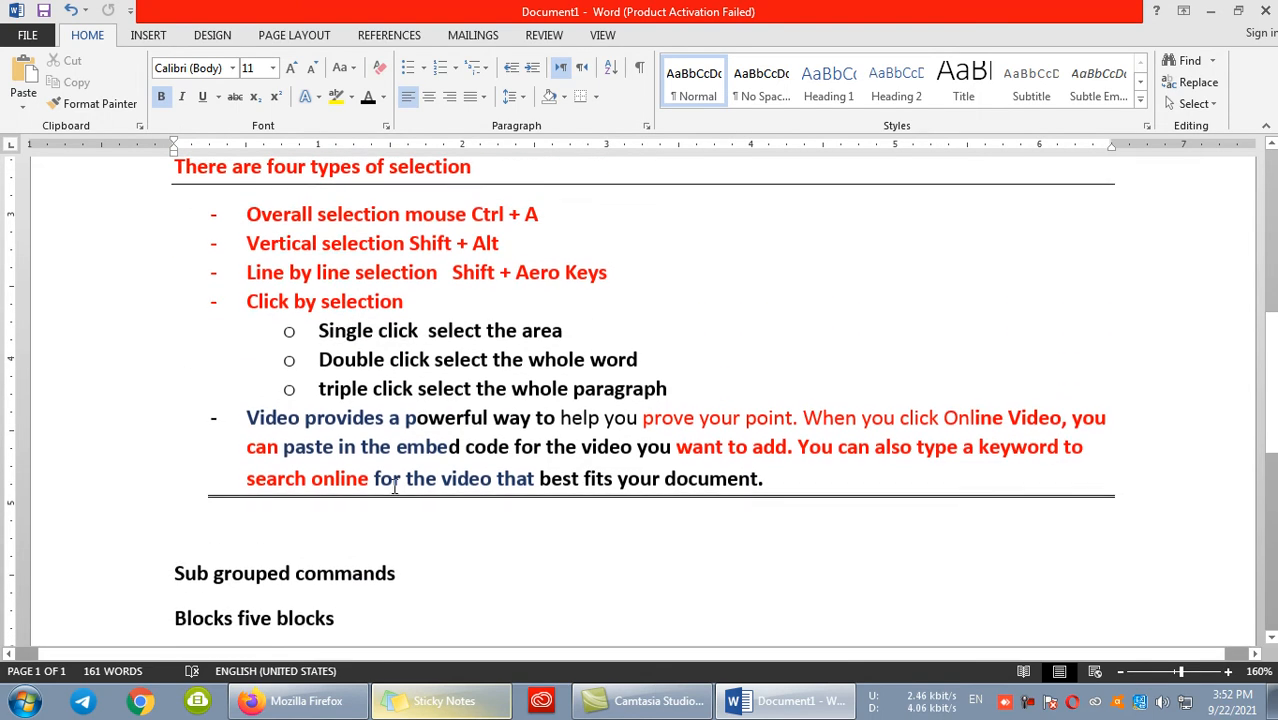
scroll(394, 488, "down", 1)
scroll(396, 488, "up", 3)
key("ctrl+a")
key("Delete")
type("=ran")
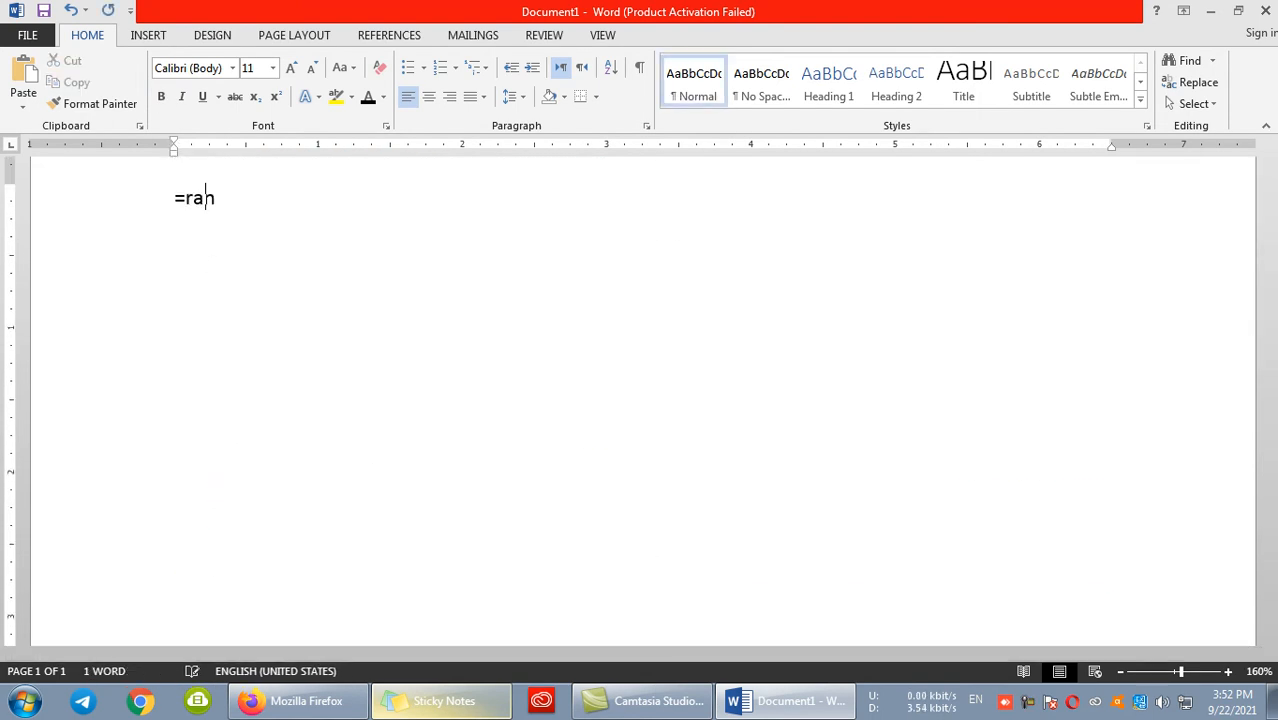
type("d(100")
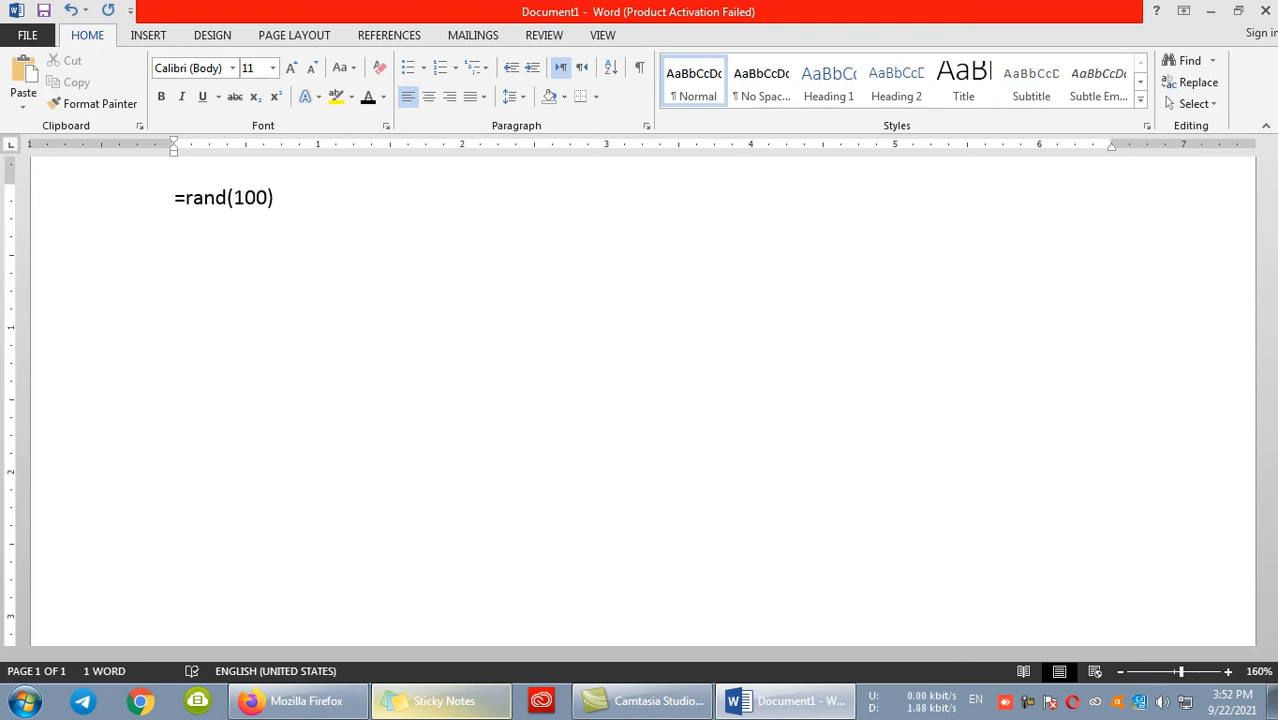
key("Return")
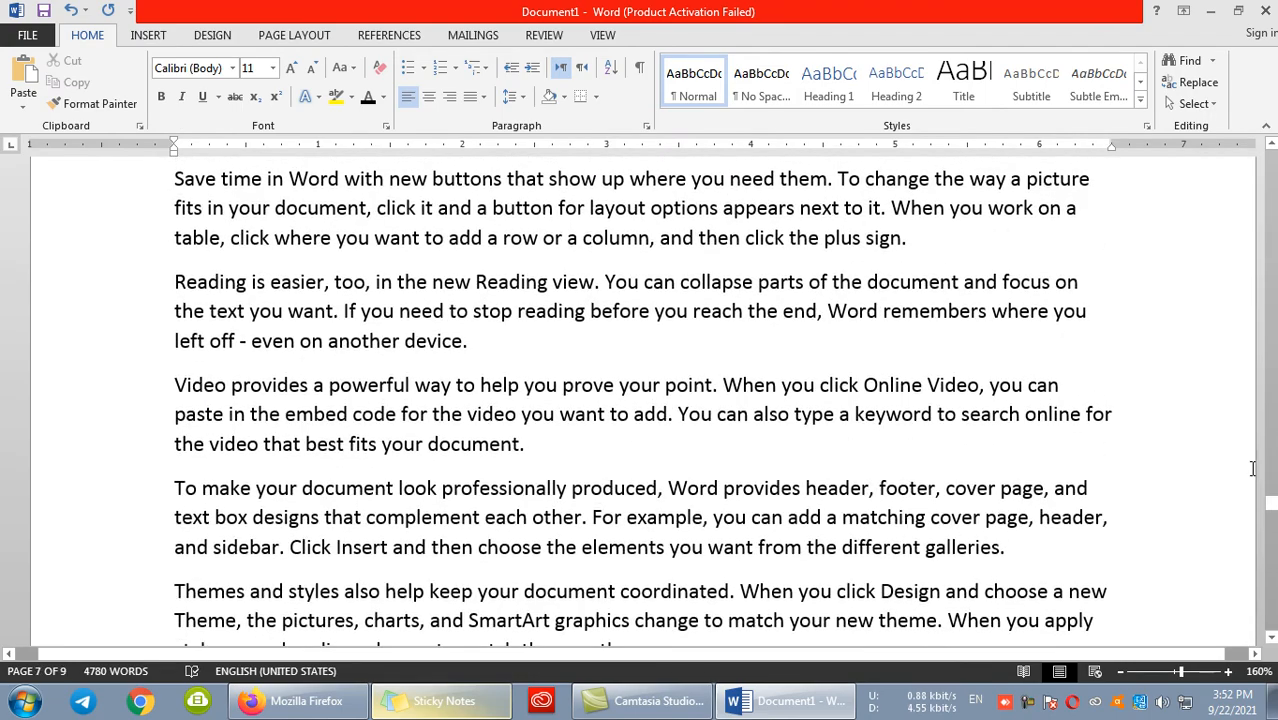
- Add a line reading AFGHANISTAN above the first sample paragraph at the start of the document
left_click_drag(1271, 503, 1271, 170)
scroll(237, 342, "up", 4)
left_click(173, 335)
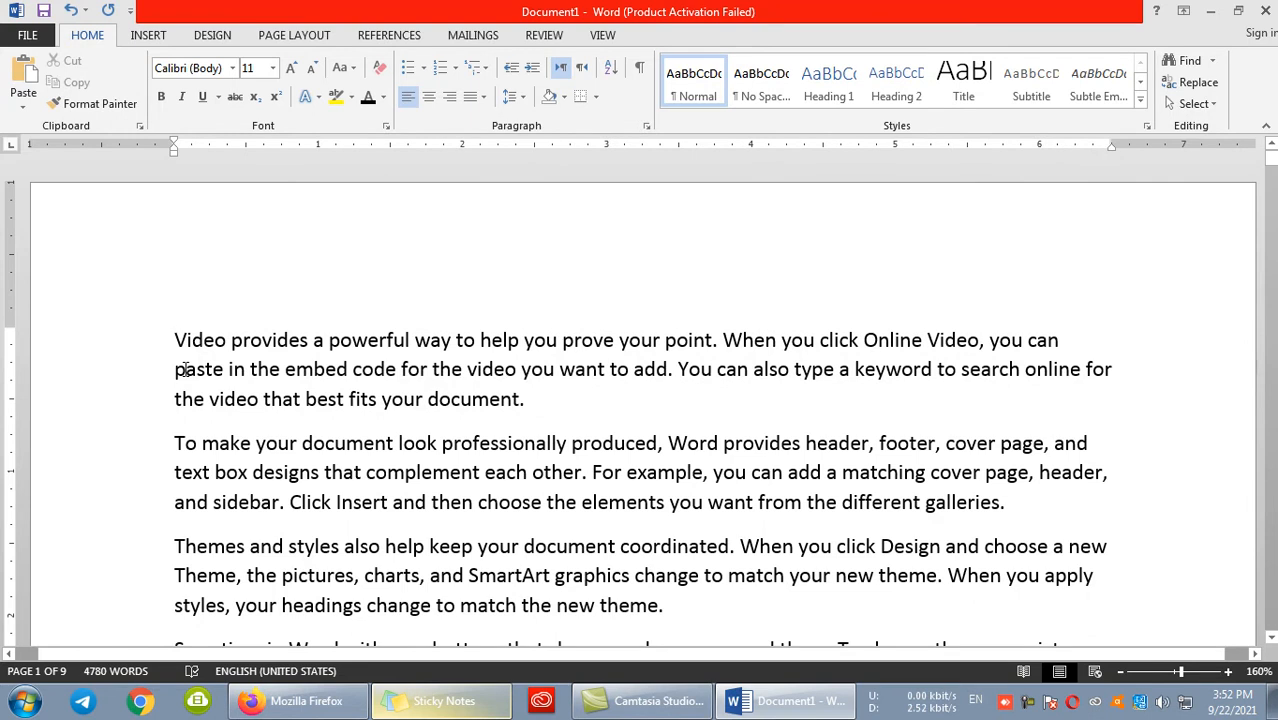
key("Return")
type("AFGHANISTAN")
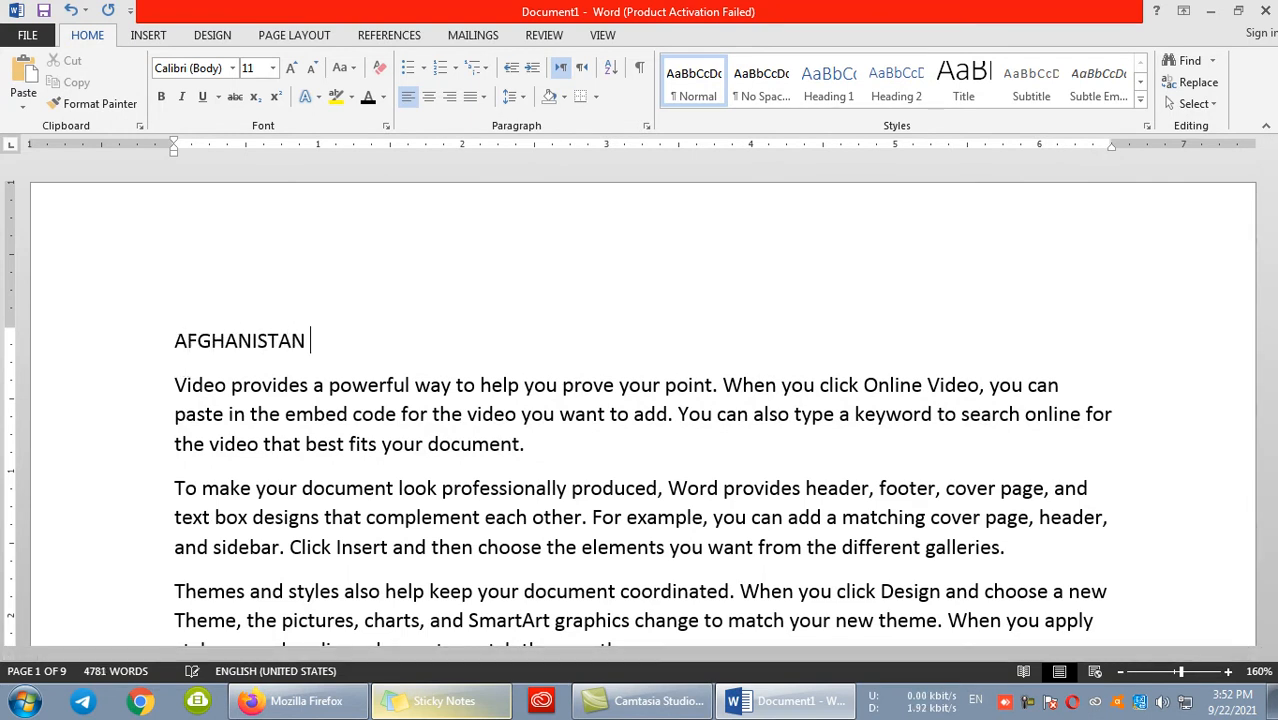
- Add a line reading PASKIATAN before the last paragraph of page one, pushing that paragraph onto the next page
scroll(187, 370, "down", 5)
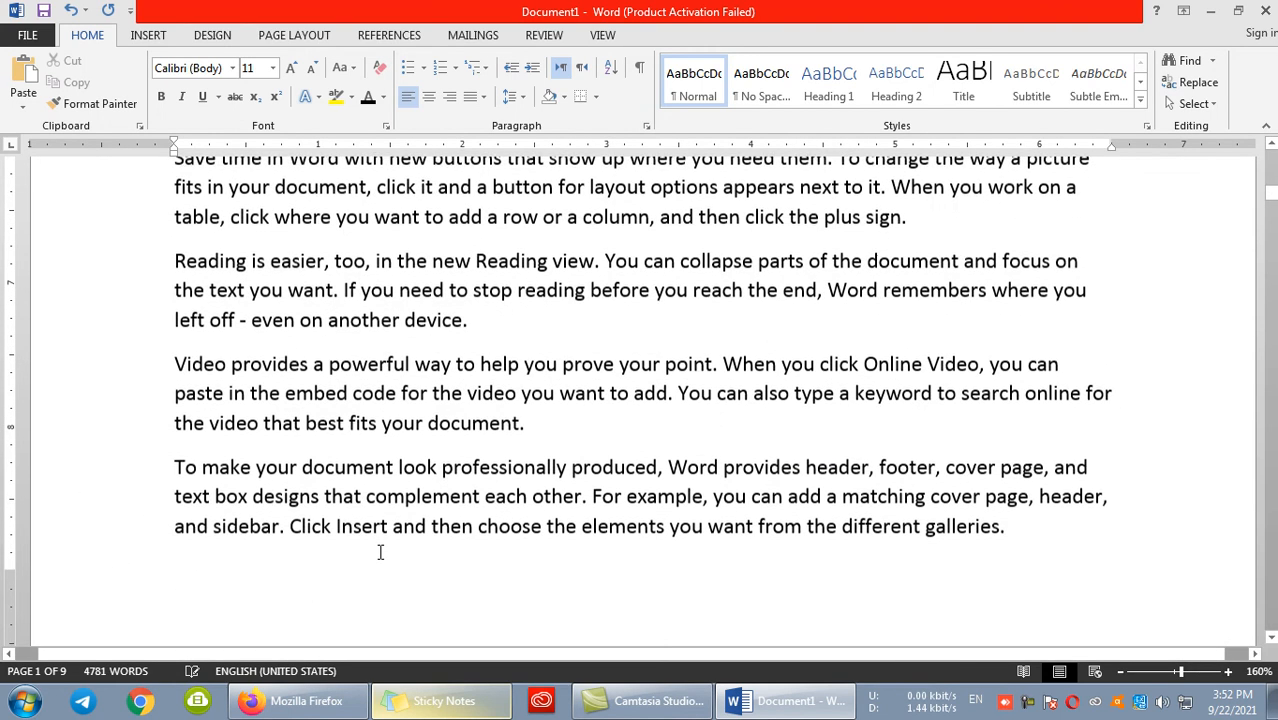
left_click(174, 466)
key("ctrl+Return")
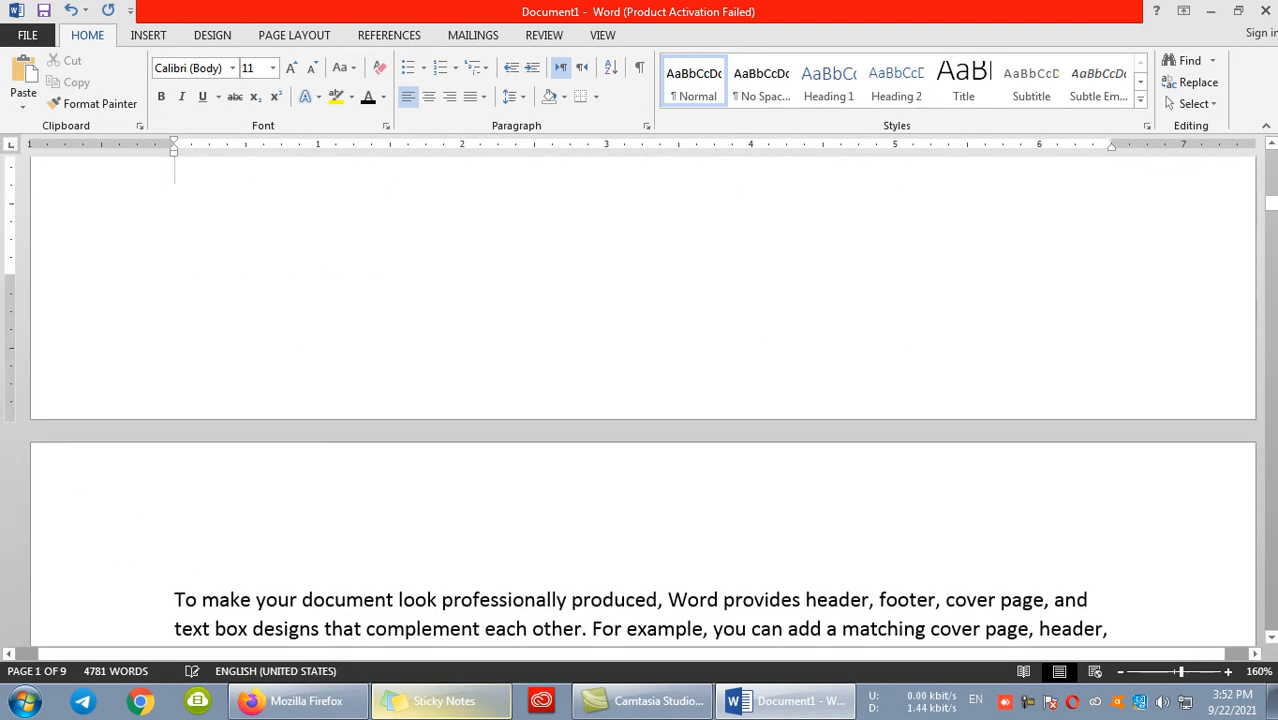
key("BackSpace")
type("PASKIATAN")
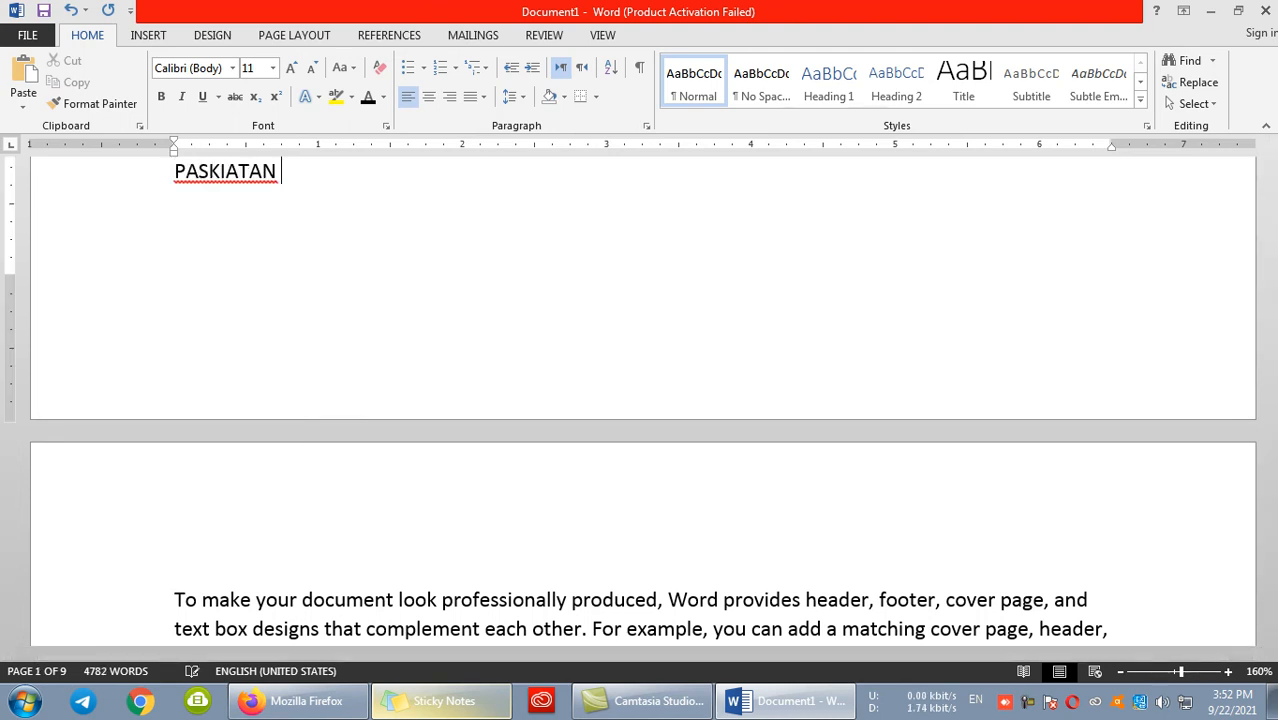
- Format the AFGHANISTAN heading as bold, 18 pt, in the Algerian font
scroll(297, 405, "down", 3)
scroll(307, 414, "up", 9)
scroll(307, 430, "down", 5)
scroll(300, 314, "up", 1)
left_click(106, 351)
left_click(161, 96)
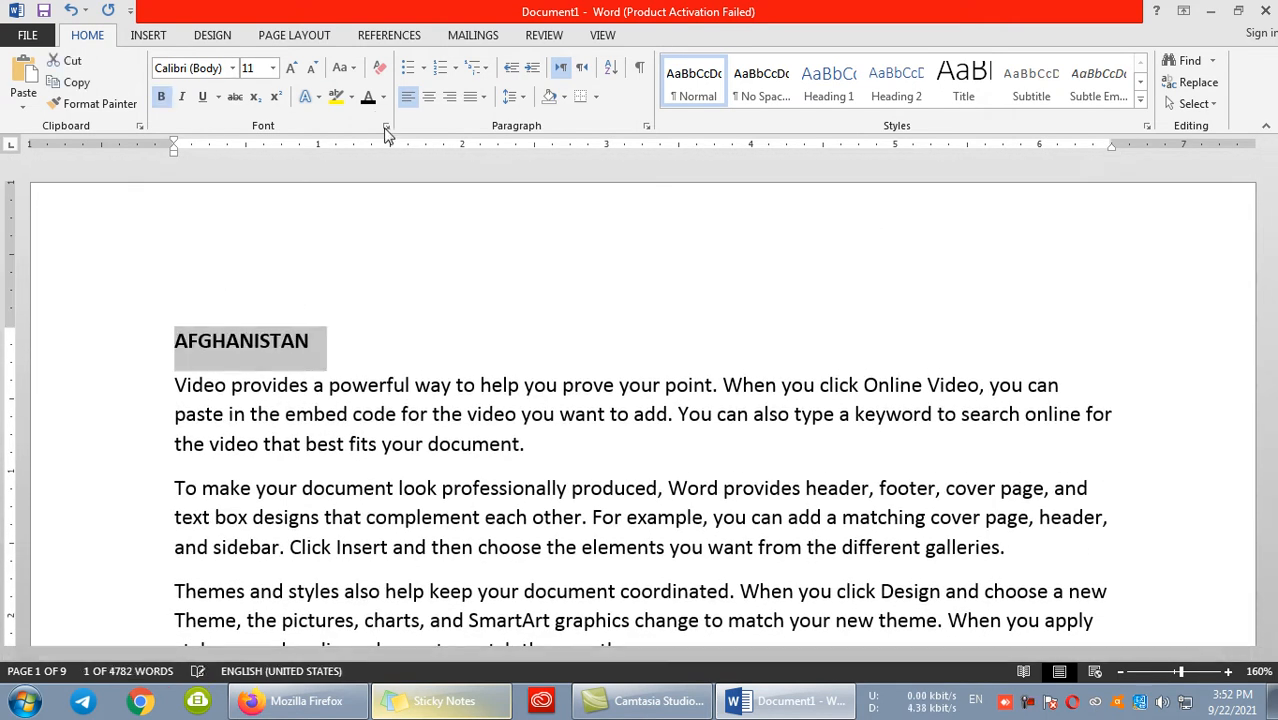
left_click(291, 67)
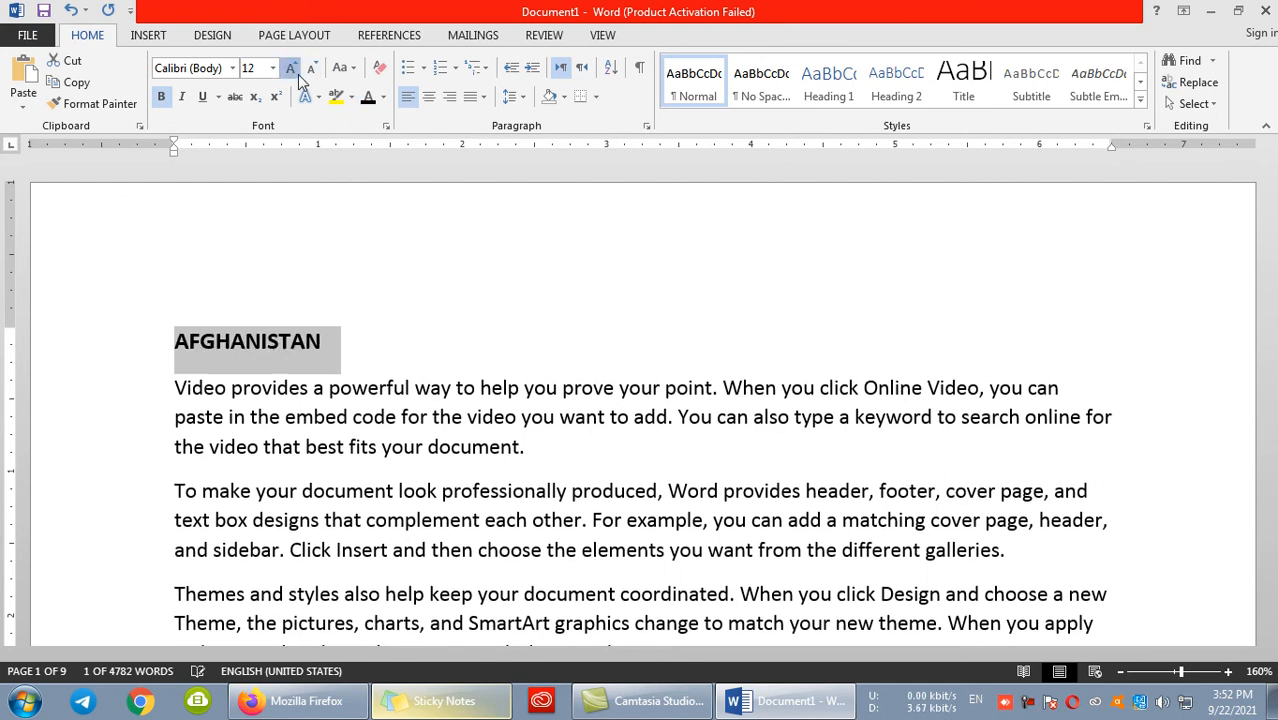
left_click(291, 67)
left_click(291, 67)
left_click(291, 67)
left_click(232, 67)
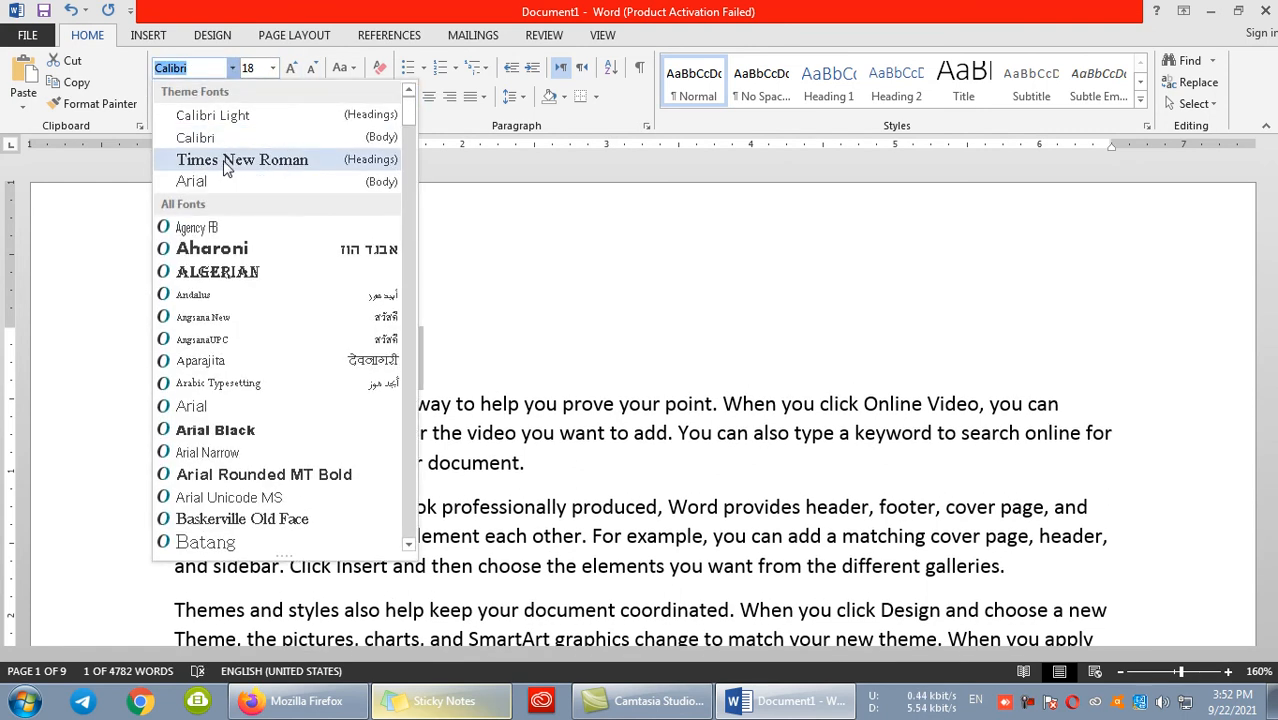
left_click(217, 272)
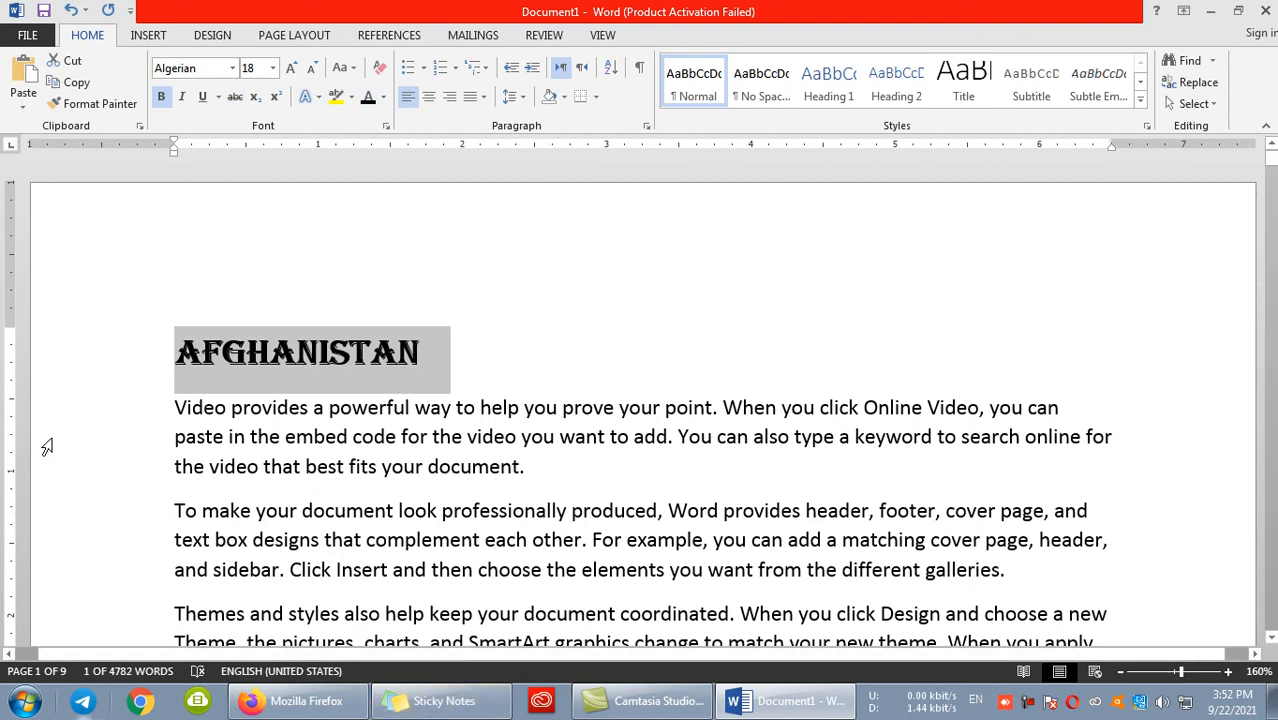
- Copy the AFGHANISTAN heading's formatting onto the PASKIATAN line with Format Painter
left_click(95, 103)
scroll(248, 244, "down", 2)
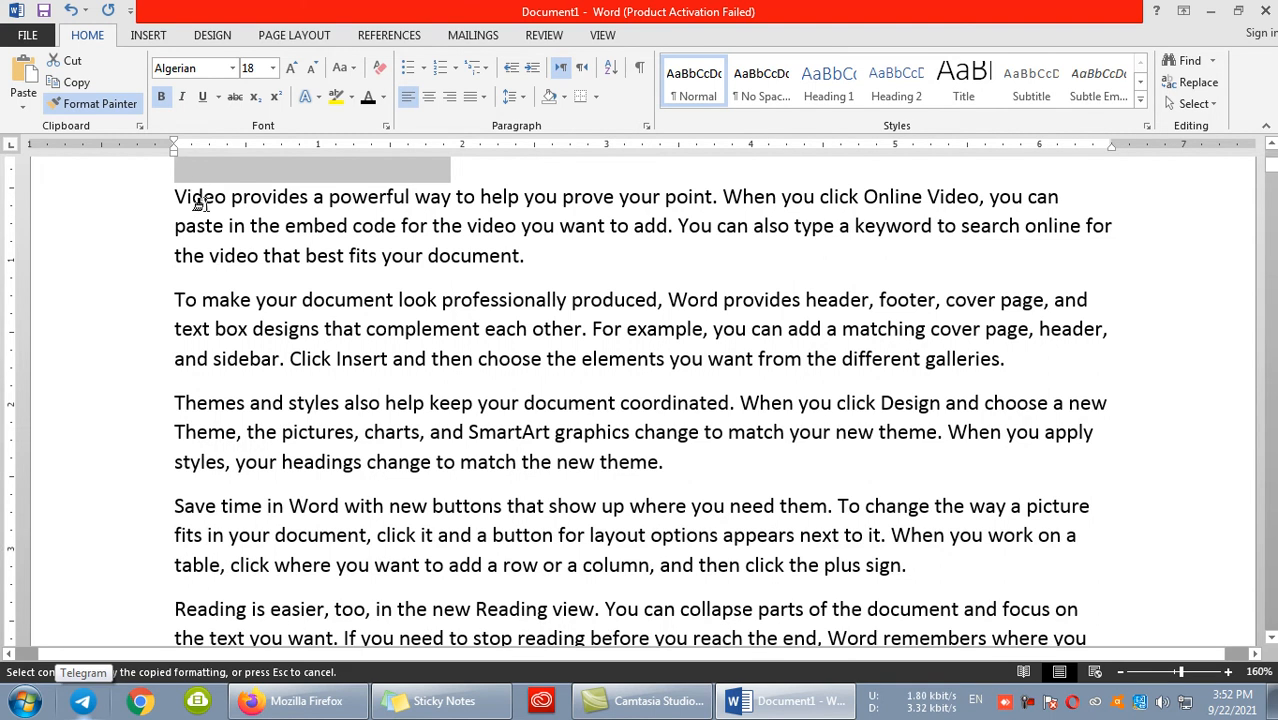
scroll(243, 270, "down", 1)
scroll(250, 290, "up", 1)
scroll(252, 311, "down", 6)
left_click_drag(292, 279, 155, 275)
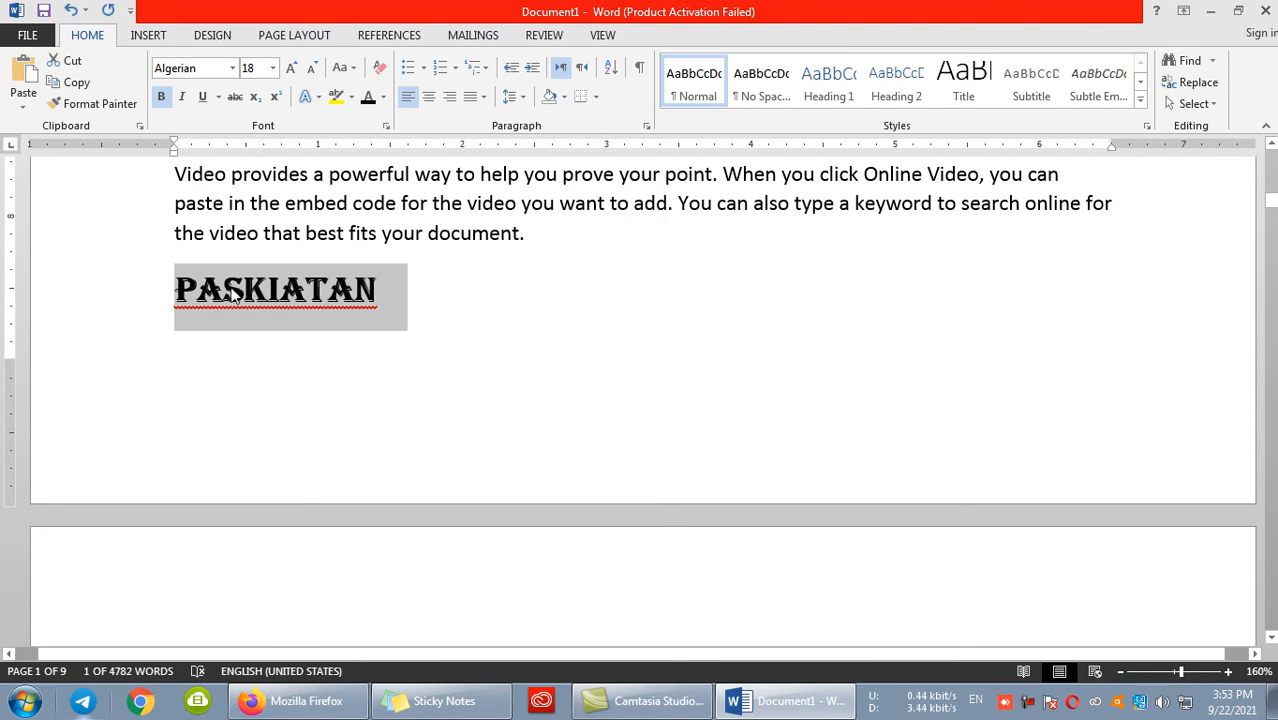
- Apply the AFGHANISTAN heading's formatting to several passages in different sample paragraphs with a locked Format Painter, and end the painter
scroll(143, 164, "up", 10)
scroll(434, 241, "up", 1)
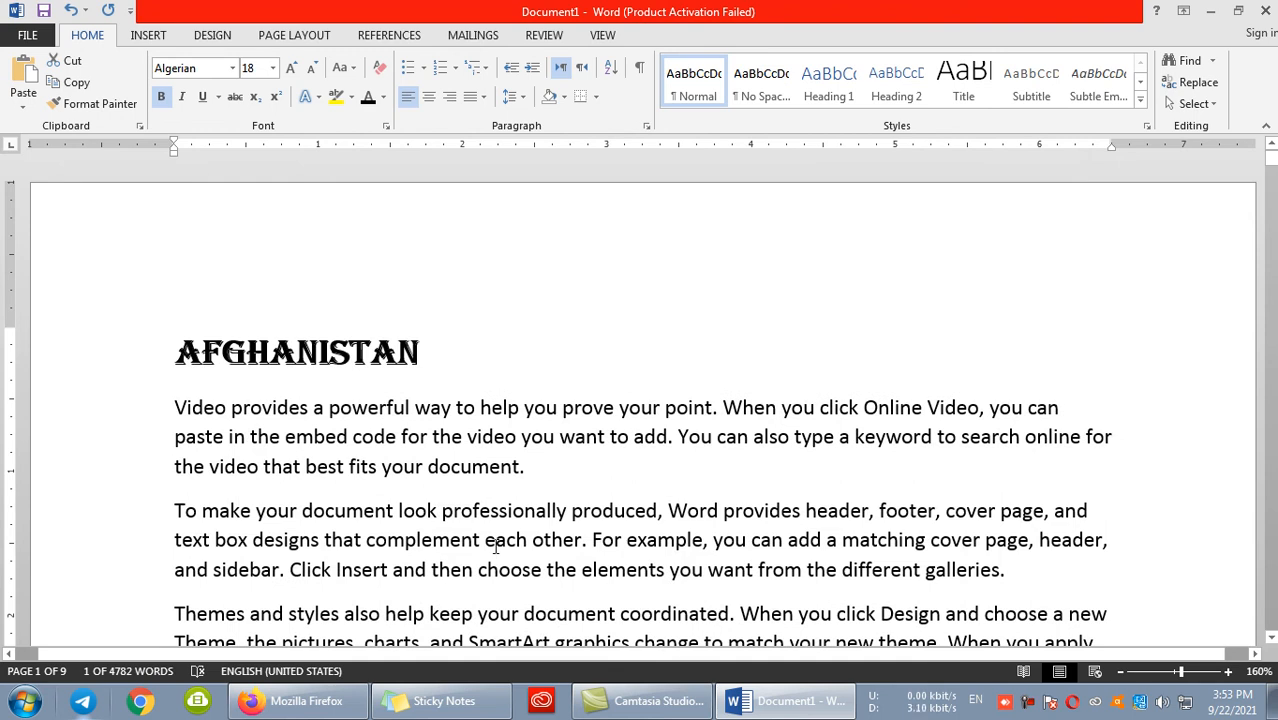
left_click_drag(462, 371, 157, 357)
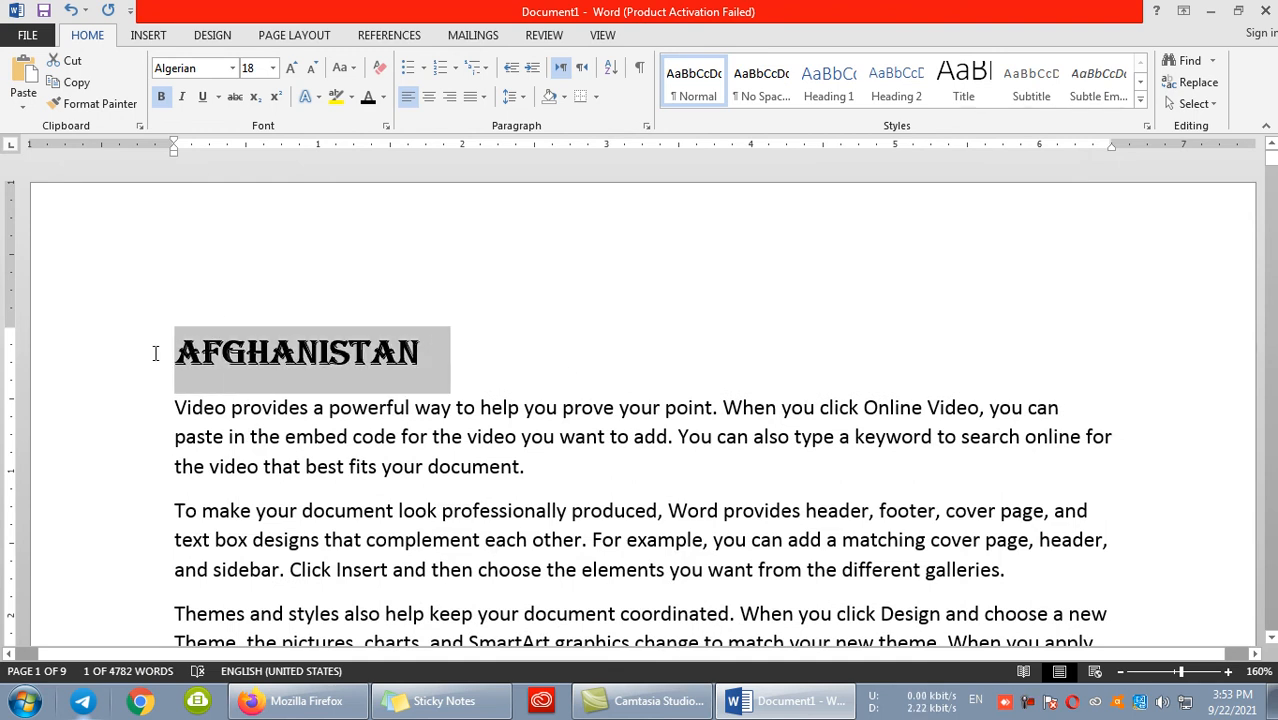
left_click(95, 104)
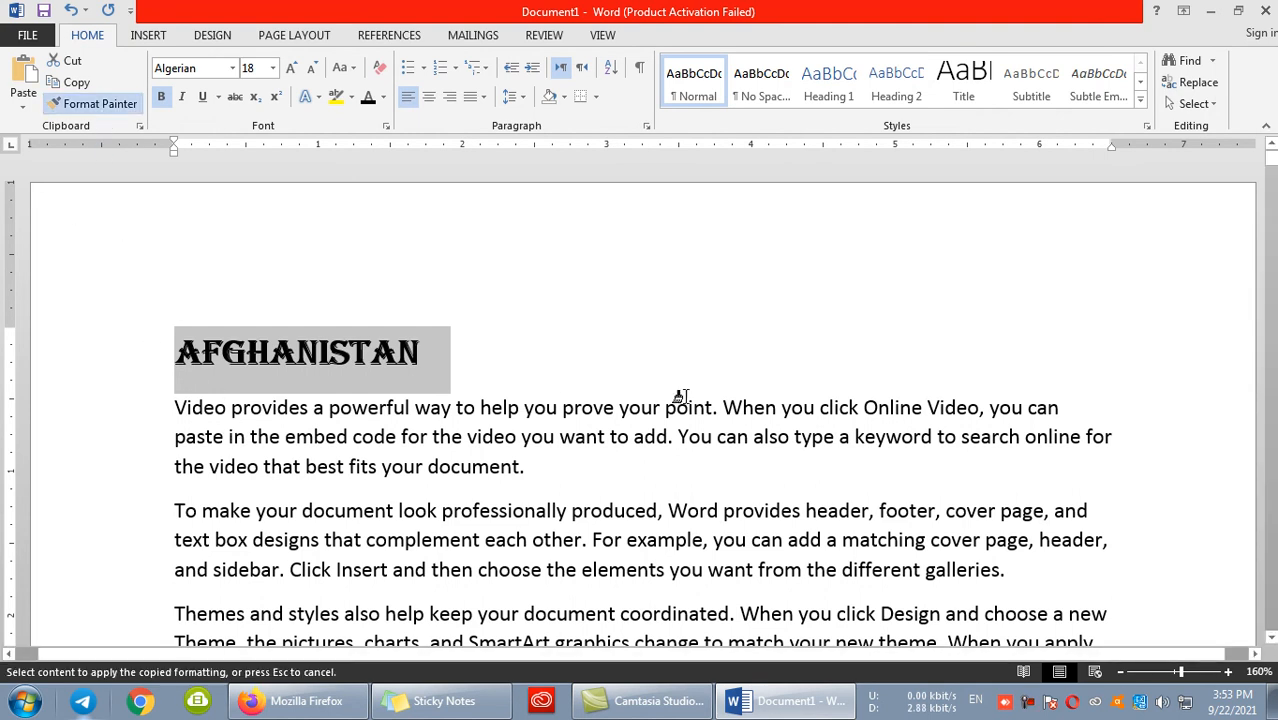
left_click_drag(606, 437, 713, 437)
scroll(640, 430, "down", 3)
left_click_drag(615, 425, 498, 391)
scroll(488, 405, "down", 4)
triple_click(489, 420)
scroll(520, 385, "down", 5)
scroll(530, 382, "down", 4)
left_click_drag(577, 398, 474, 374)
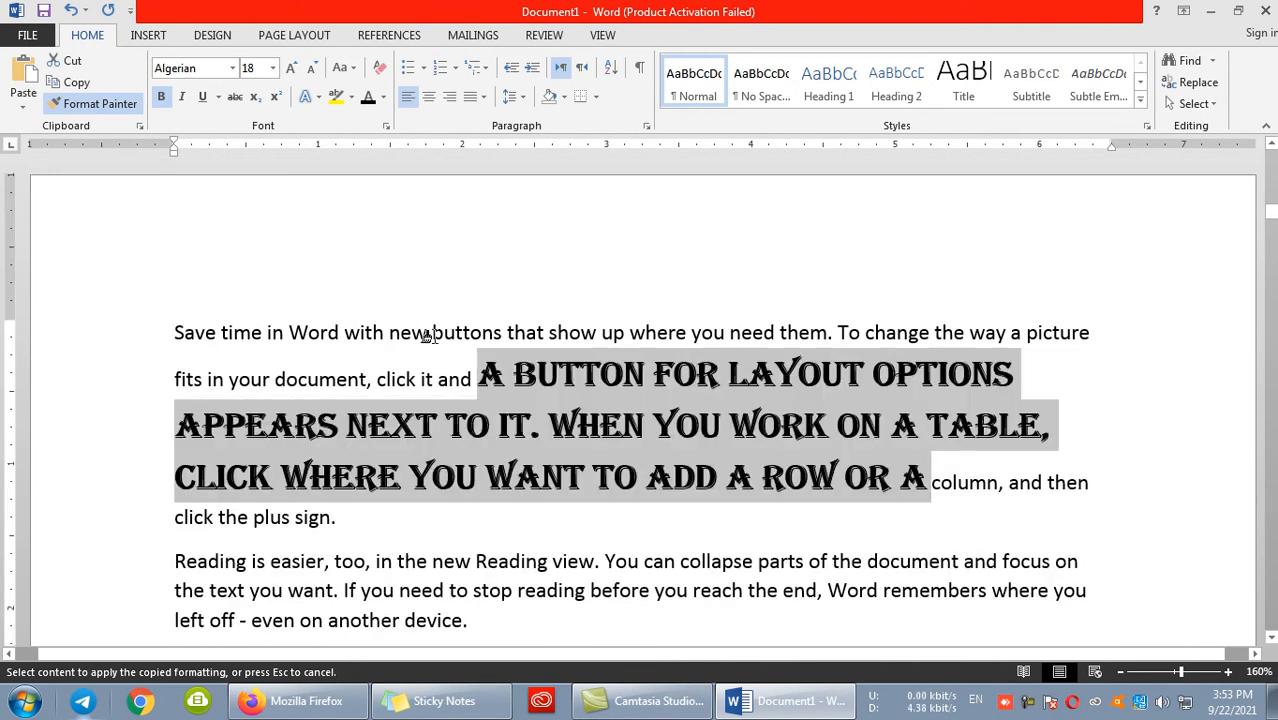
key("Escape")
- Delete the entire content of the document
scroll(436, 336, "up", 15)
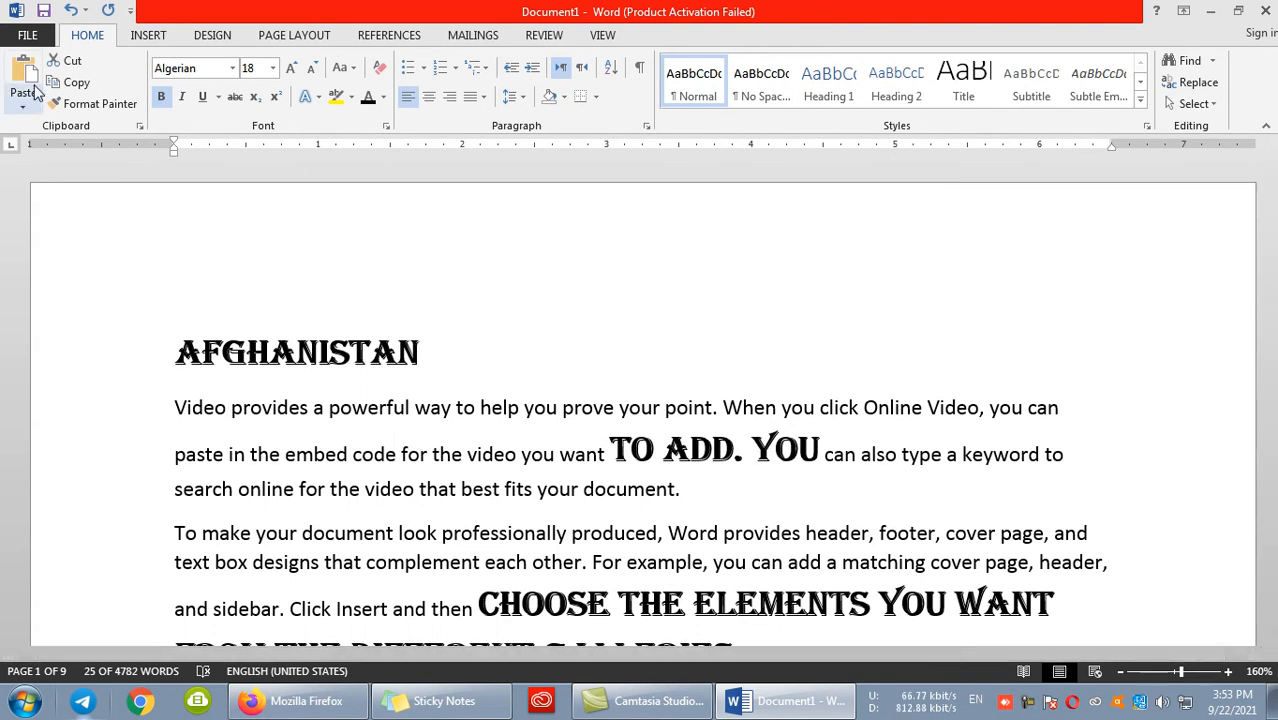
key("ctrl+a")
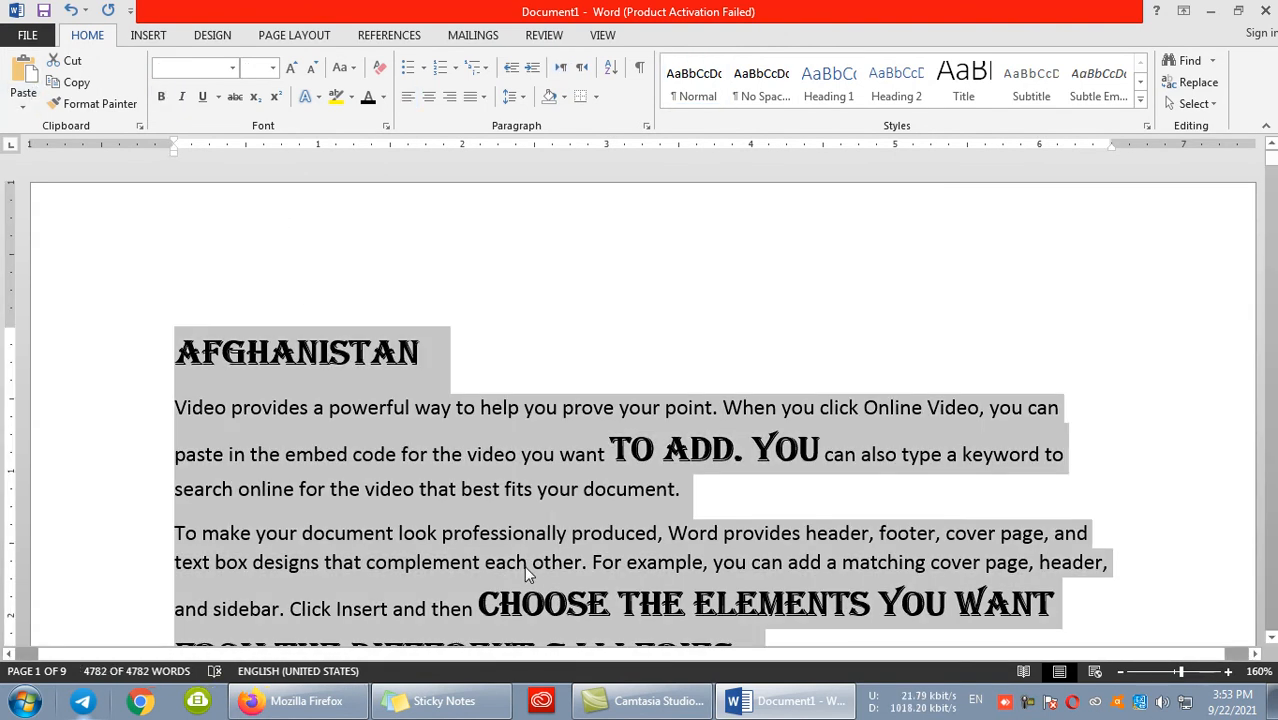
key("Delete")
type("CUT")
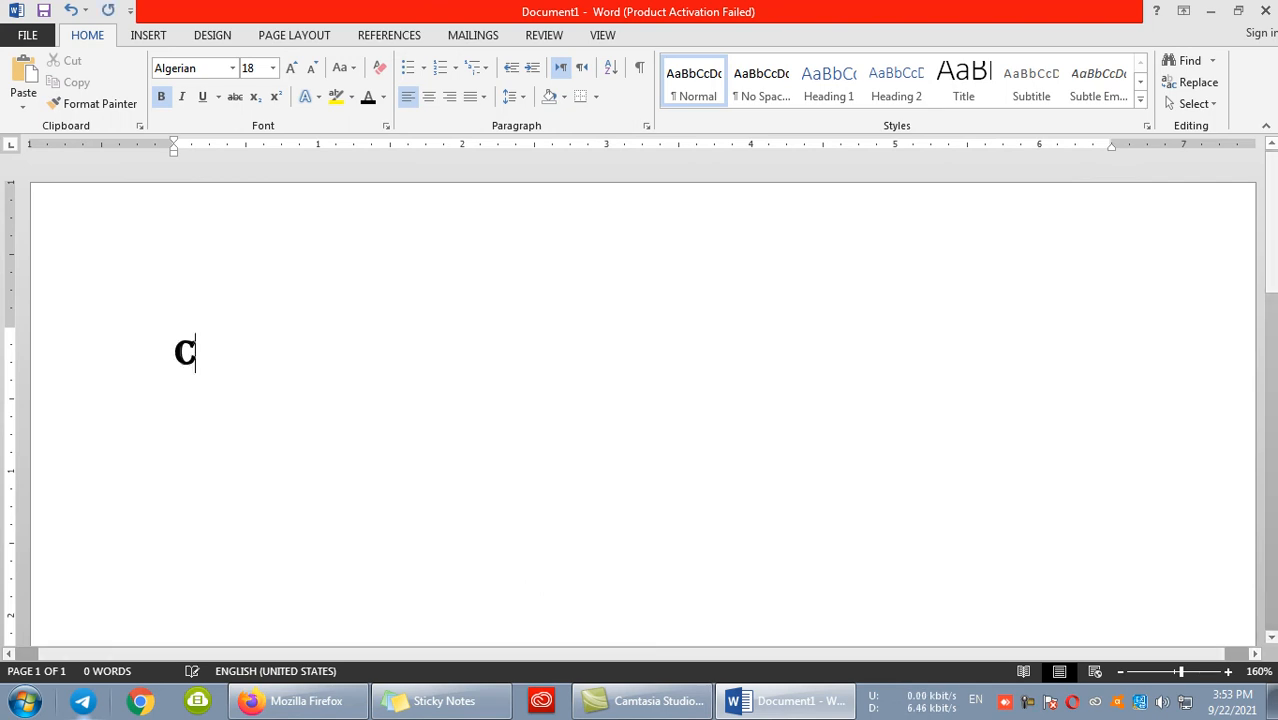
key("BackSpace")
key("BackSpace")
key("BackSpace")
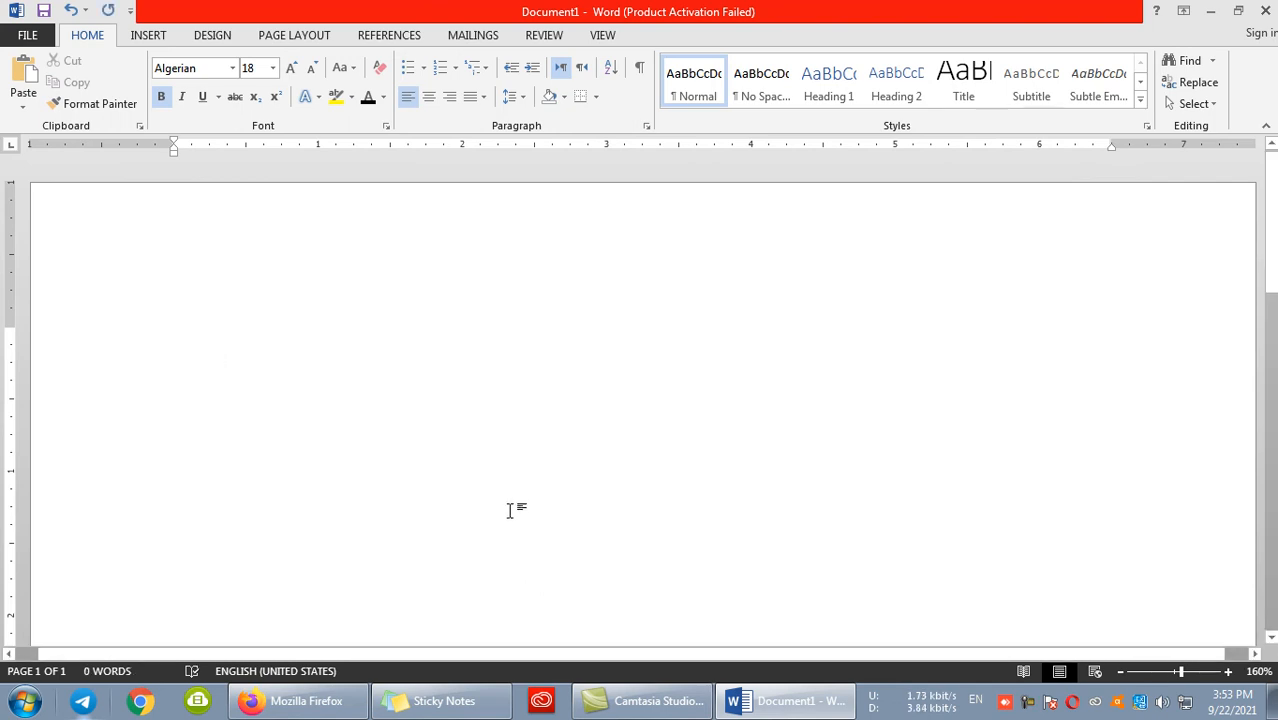
- Clear all formatting from the empty line so it returns to the default text style
left_click(379, 67)
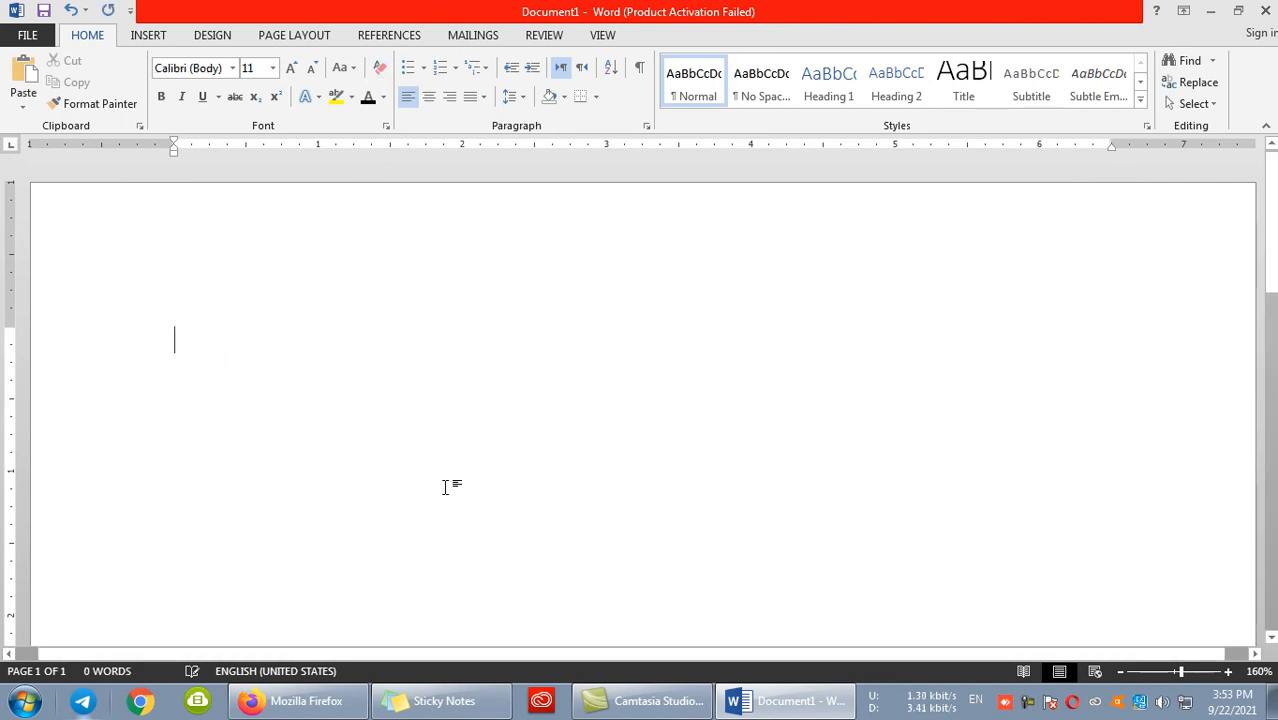
type("CUT")
key("BackSpace")
key("BackSpace")
key("BackSpace")
- Write the heading "Shortcuts" on the first line and start a new line below it
type("short cut")
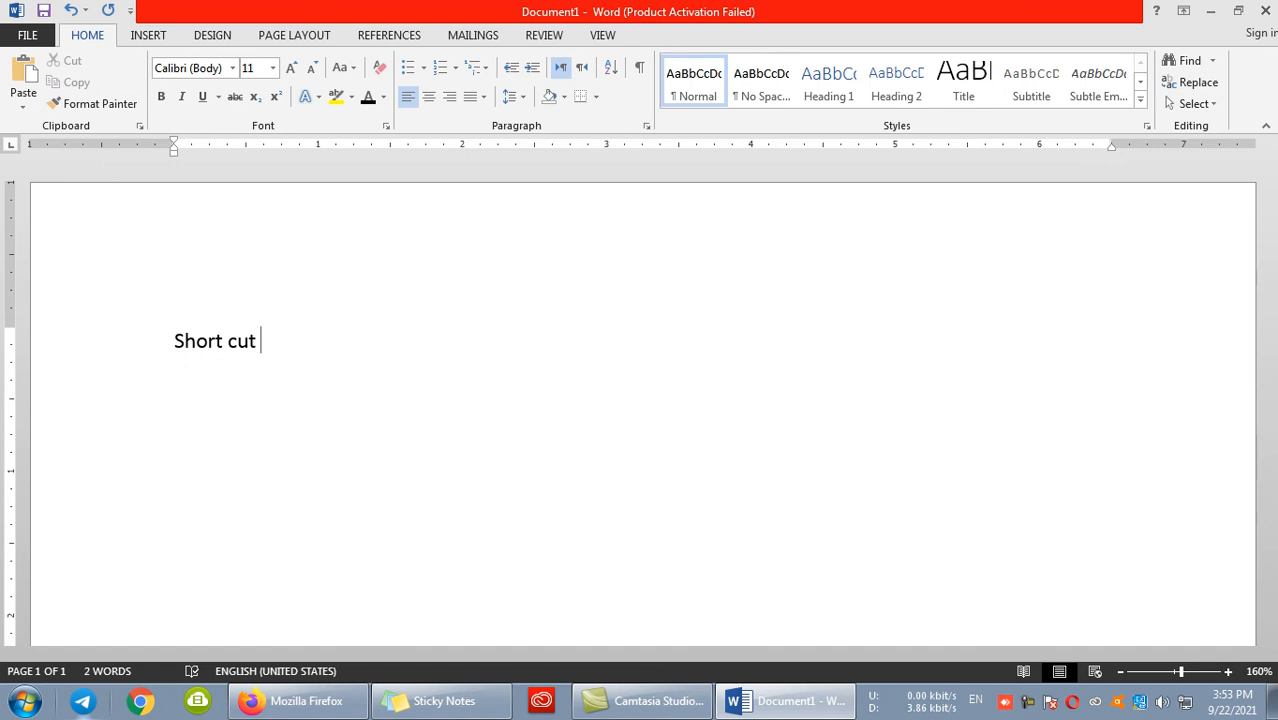
key("BackSpace")
key("BackSpace")
key("BackSpace")
key("BackSpace")
type("custs")
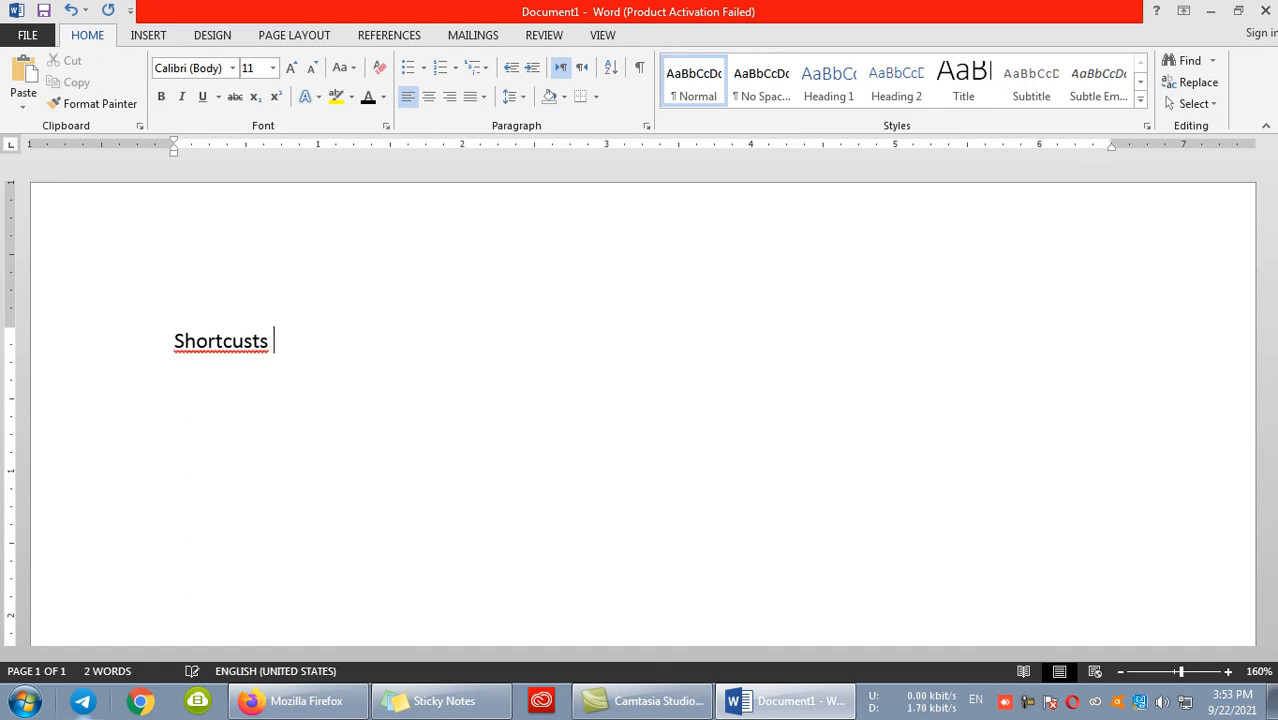
key("BackSpace")
key("BackSpace")
key("BackSpace")
type("ts ")
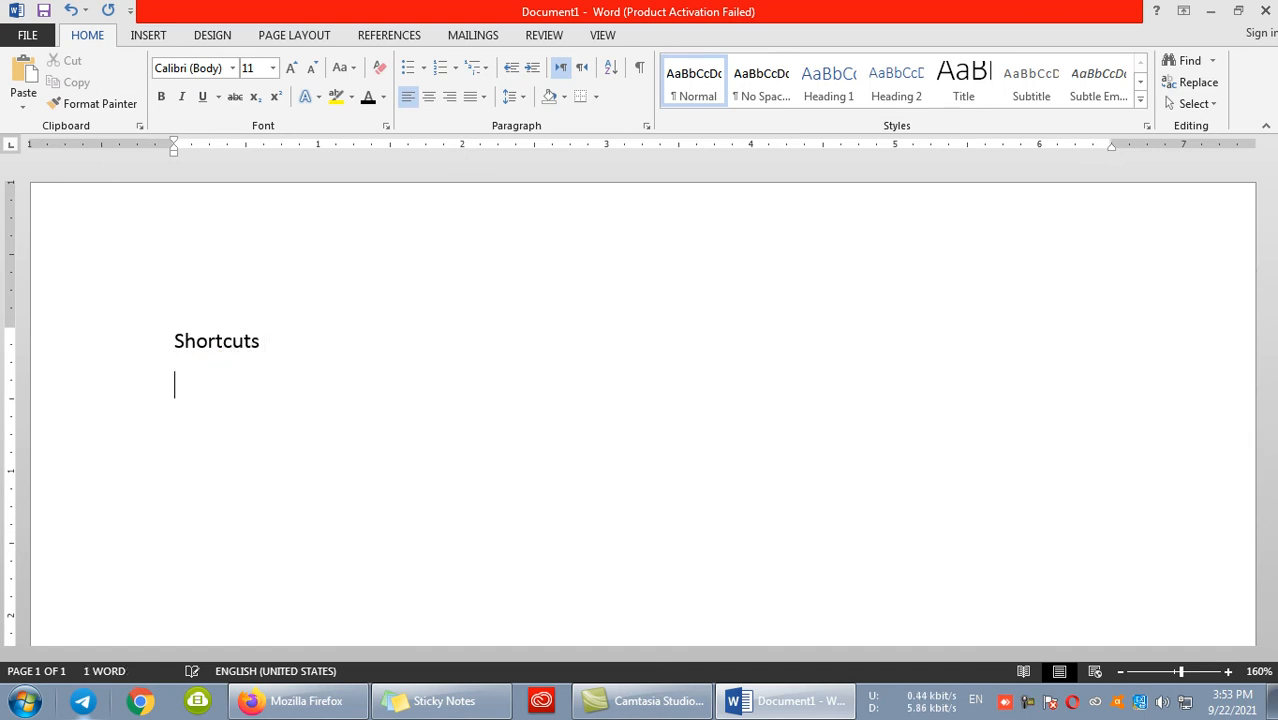
type("cut = Ctl")
- List the shortcuts "Cut = Ctrl + X" and "Copy = Ctrl + C" on separate lines below the heading
key("BackSpace")
type("rl + X")
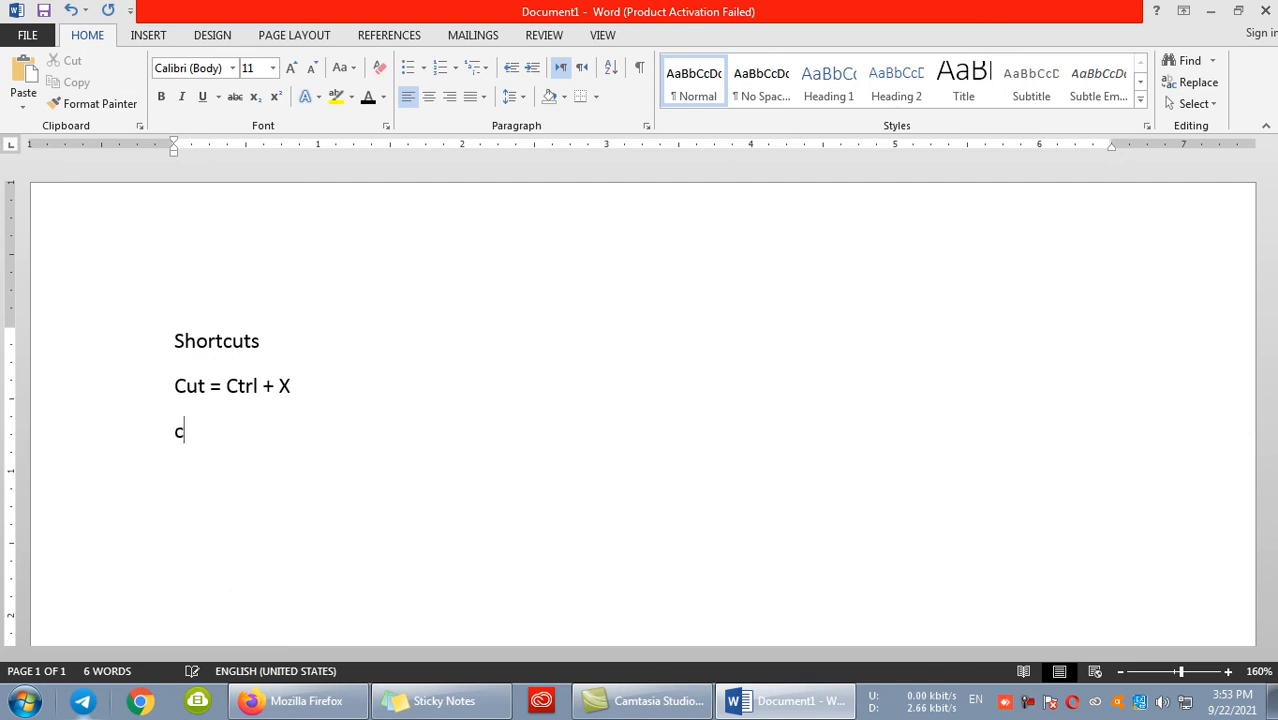
type("Copy = Ctrl + C")
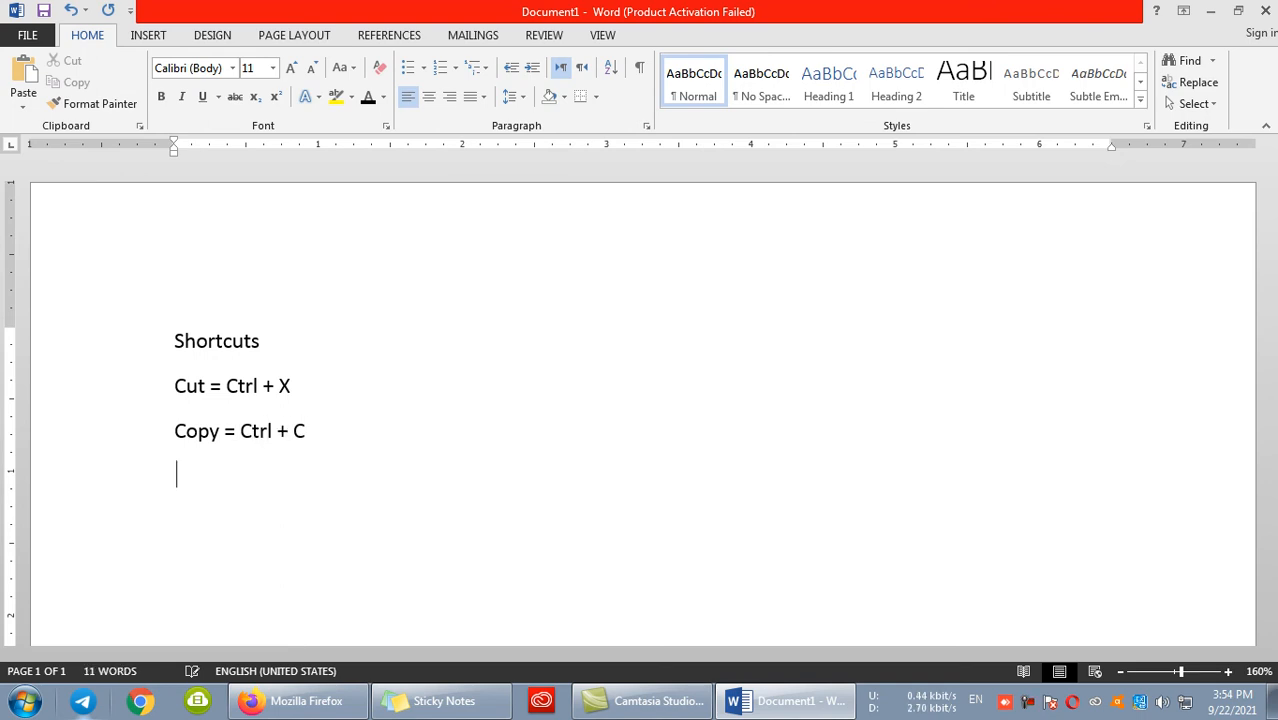
type("format pointe")
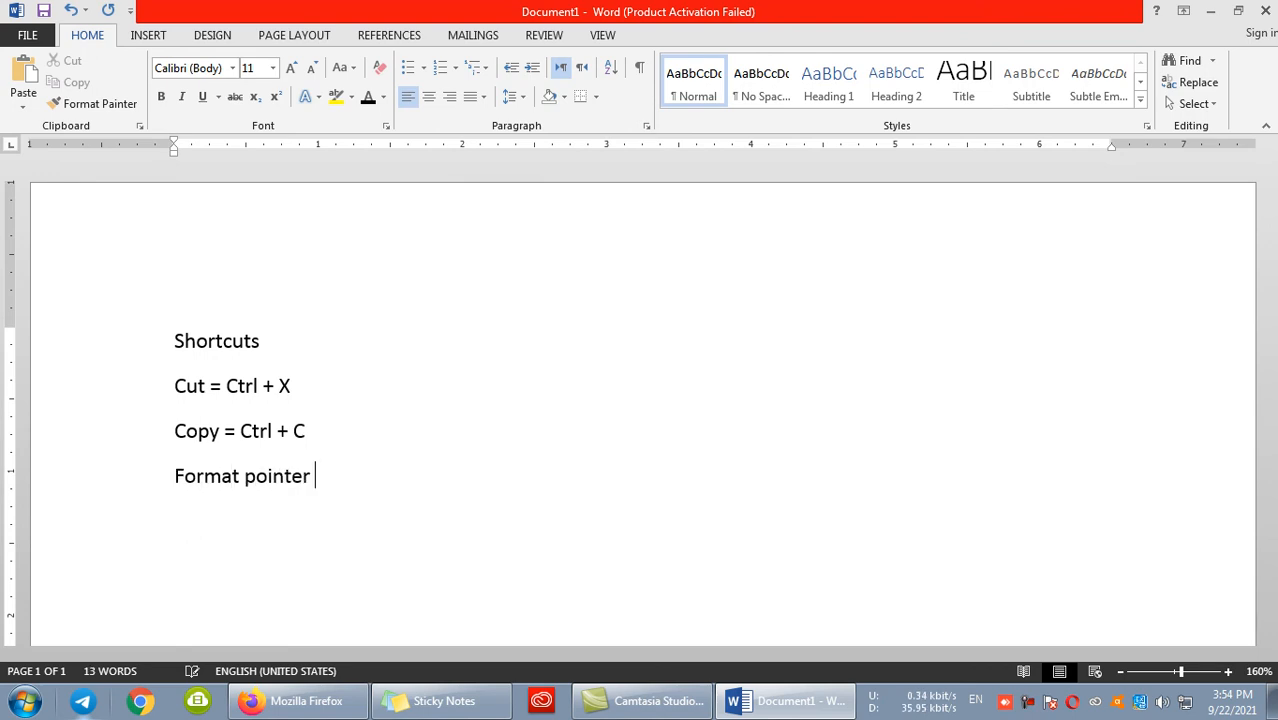
type("r = Ctrl +Shift ")
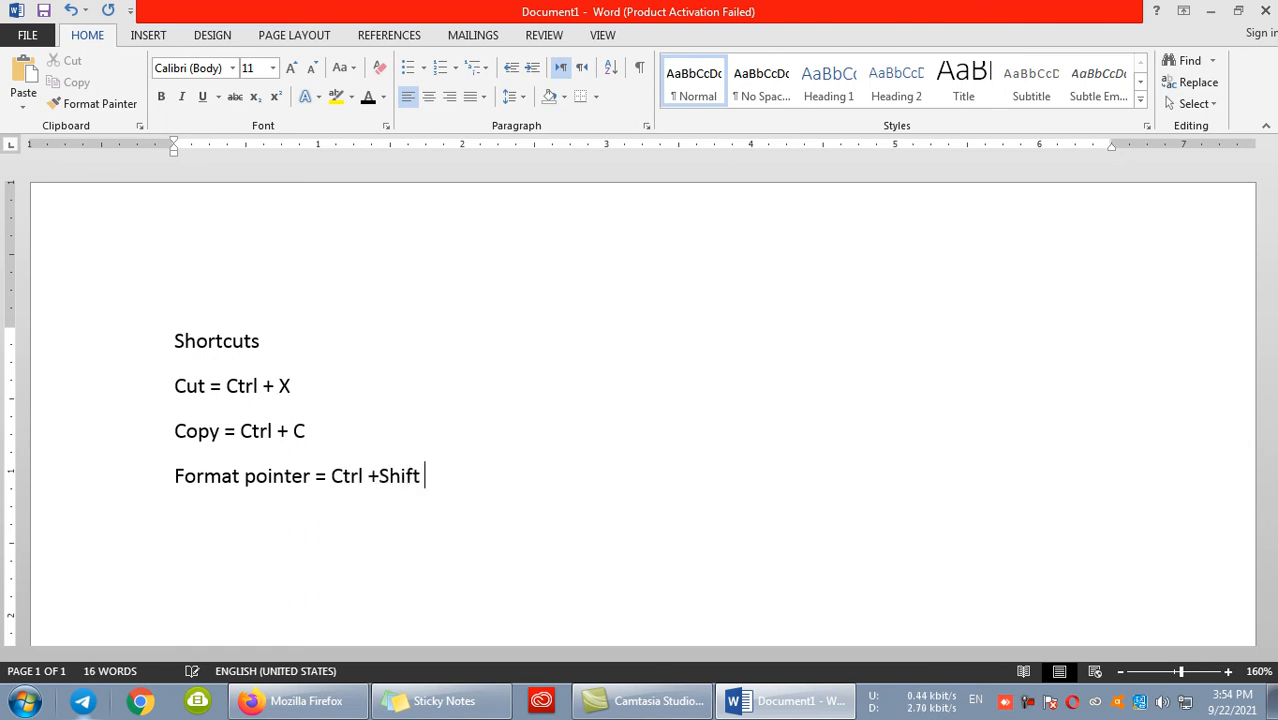
type("+C")
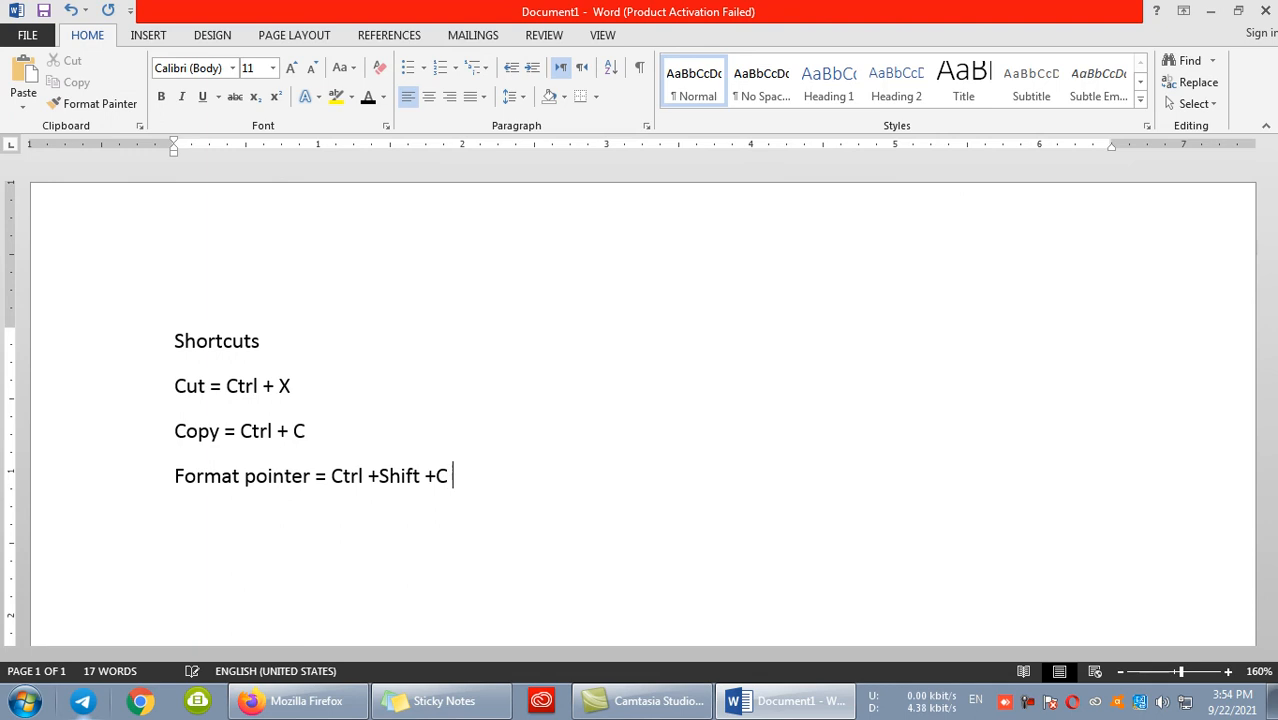
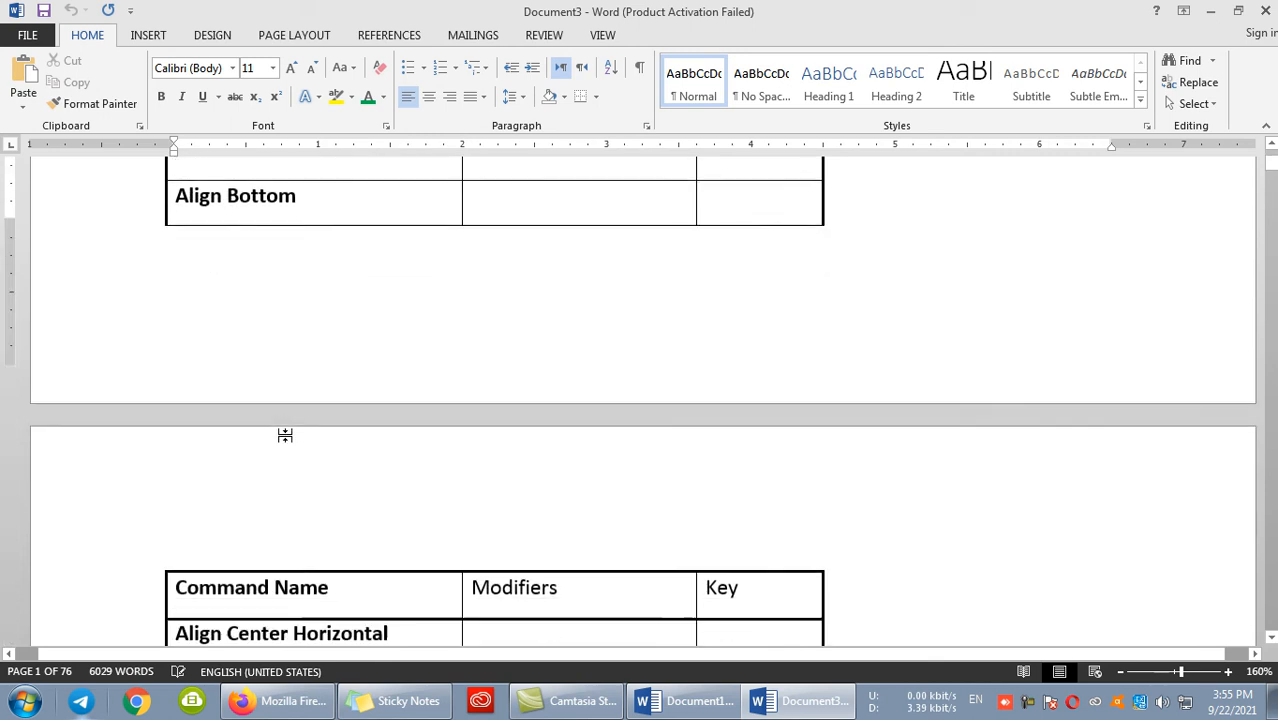
- Delete the entire command table from the document
scroll(285, 433, "up", 9)
scroll(245, 455, "up", 10)
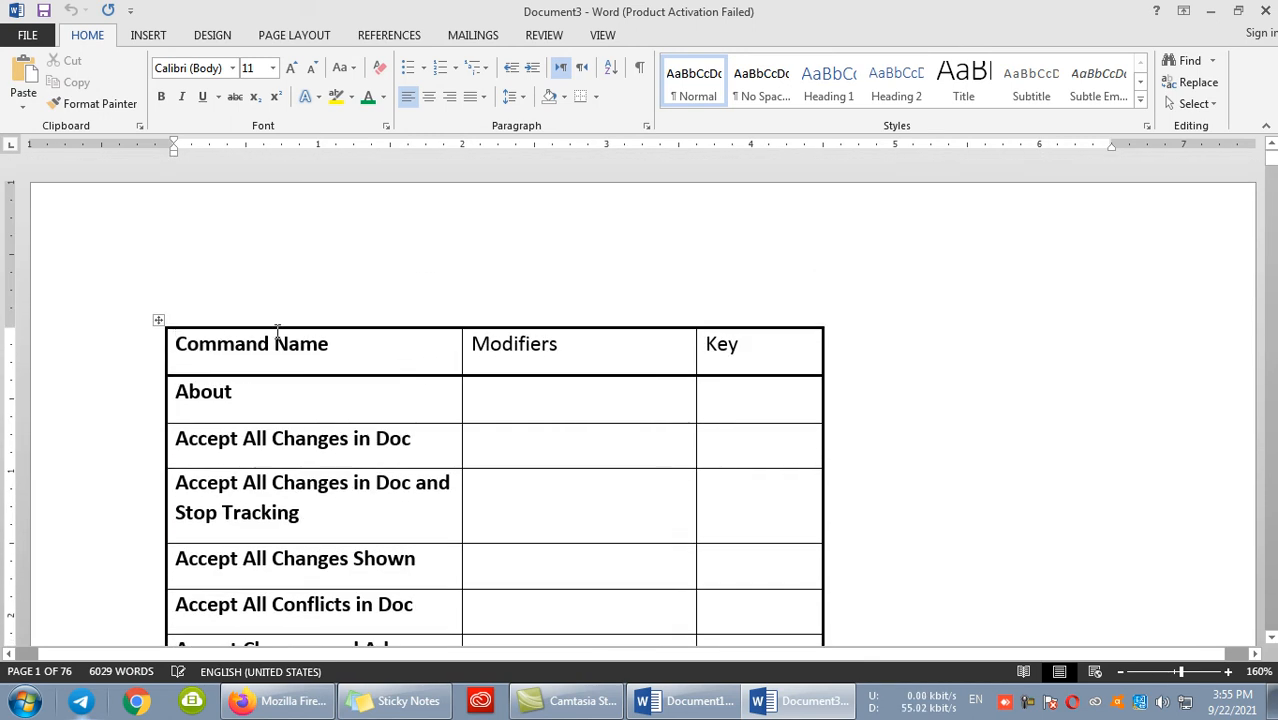
left_click(158, 320)
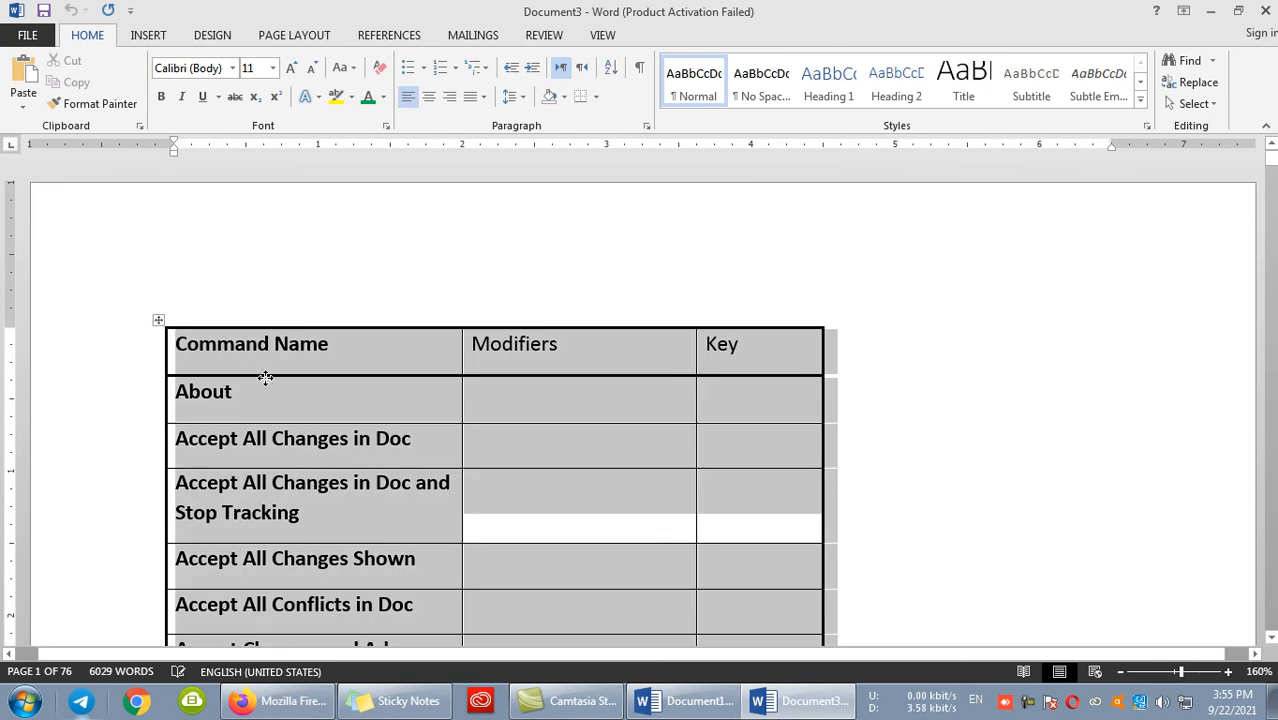
scroll(300, 400, "down", 3)
key("BackSpace")
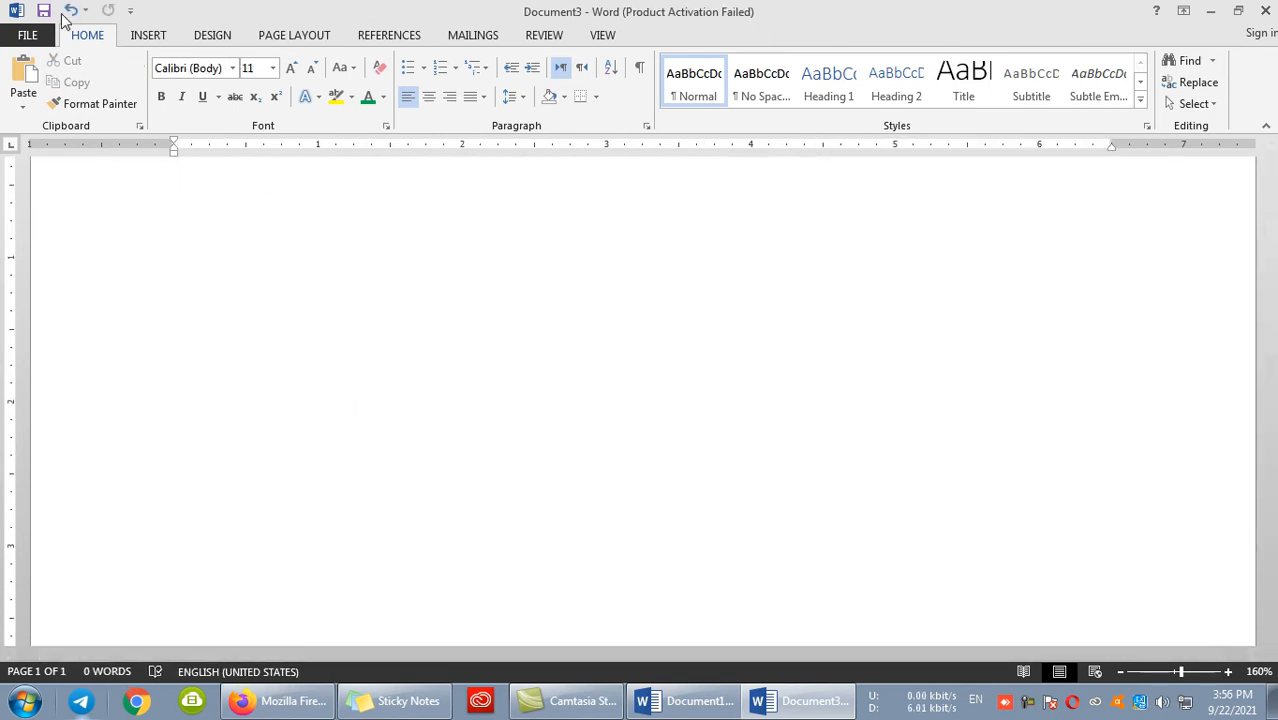
- Close both open Word documents without saving their changes
left_click(132, 11)
left_click(30, 34)
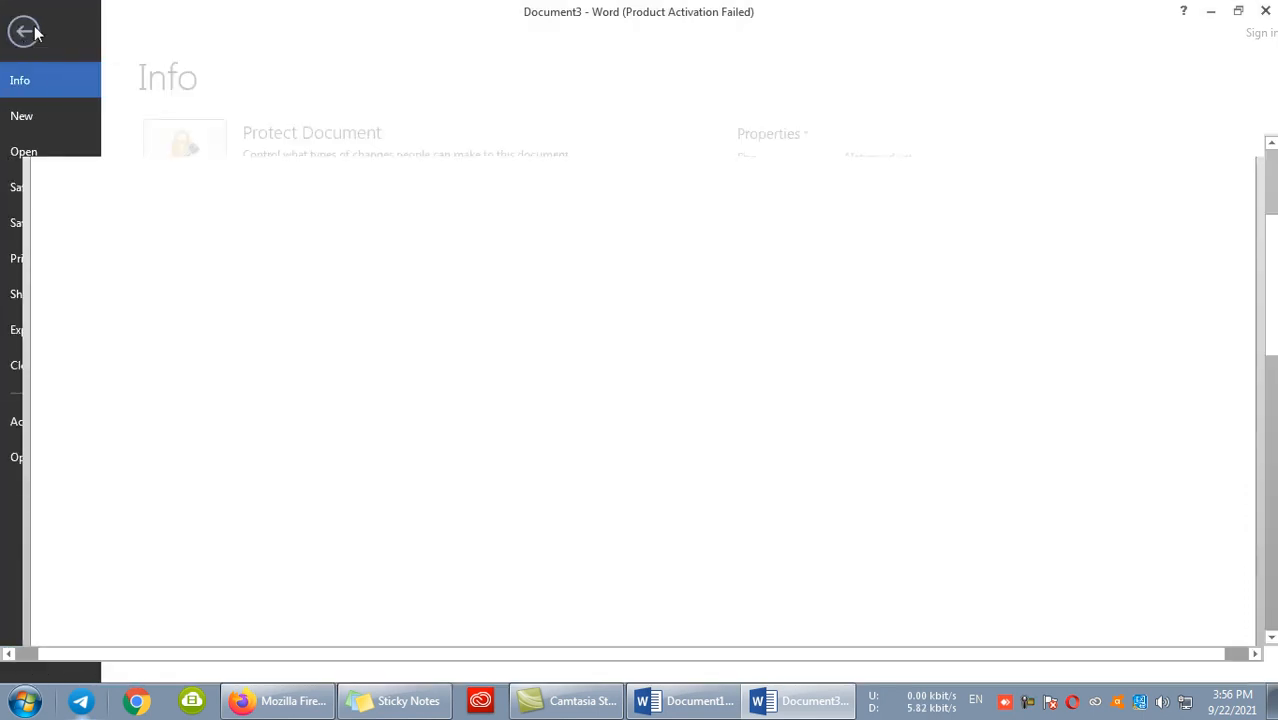
left_click(1265, 10)
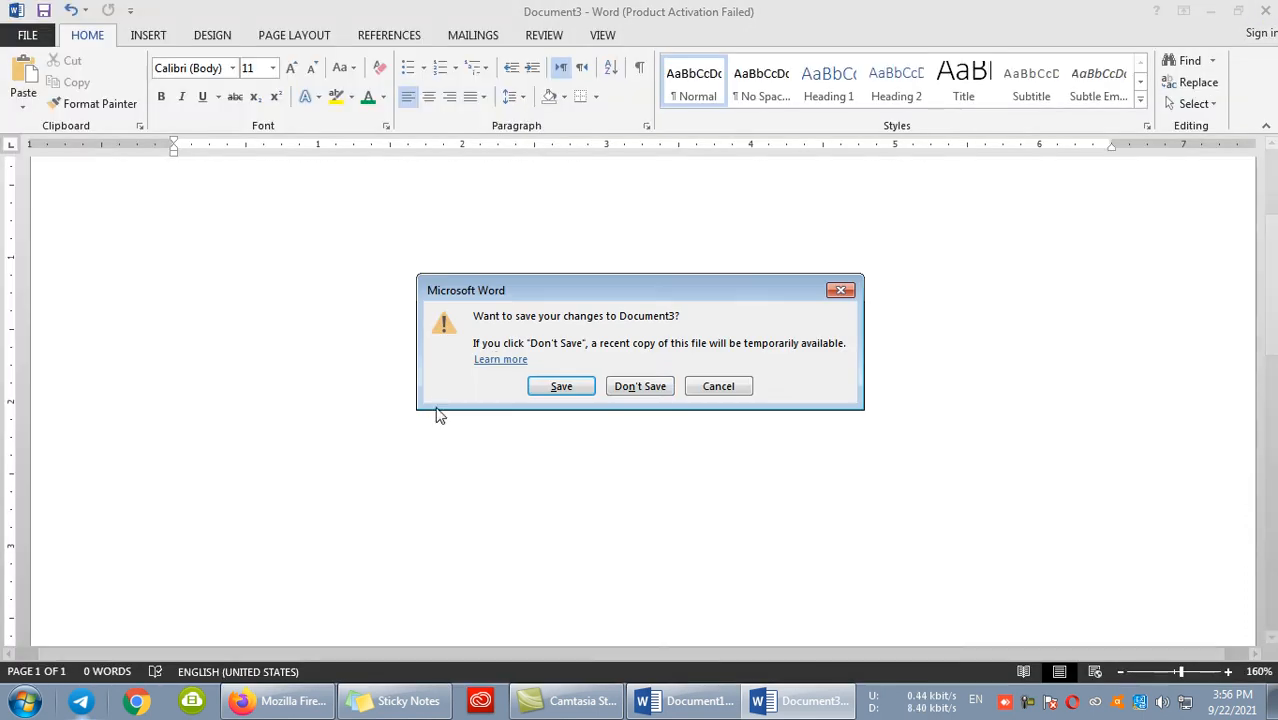
left_click(645, 384)
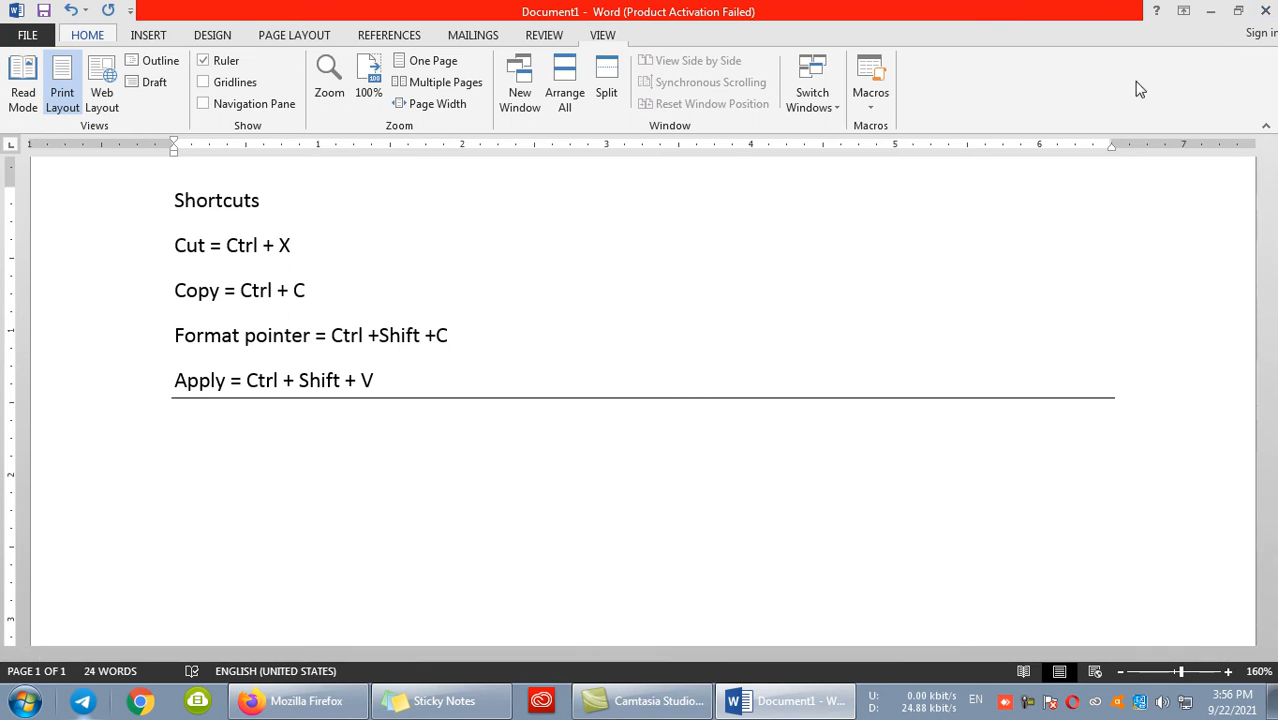
left_click(1265, 10)
left_click(645, 385)
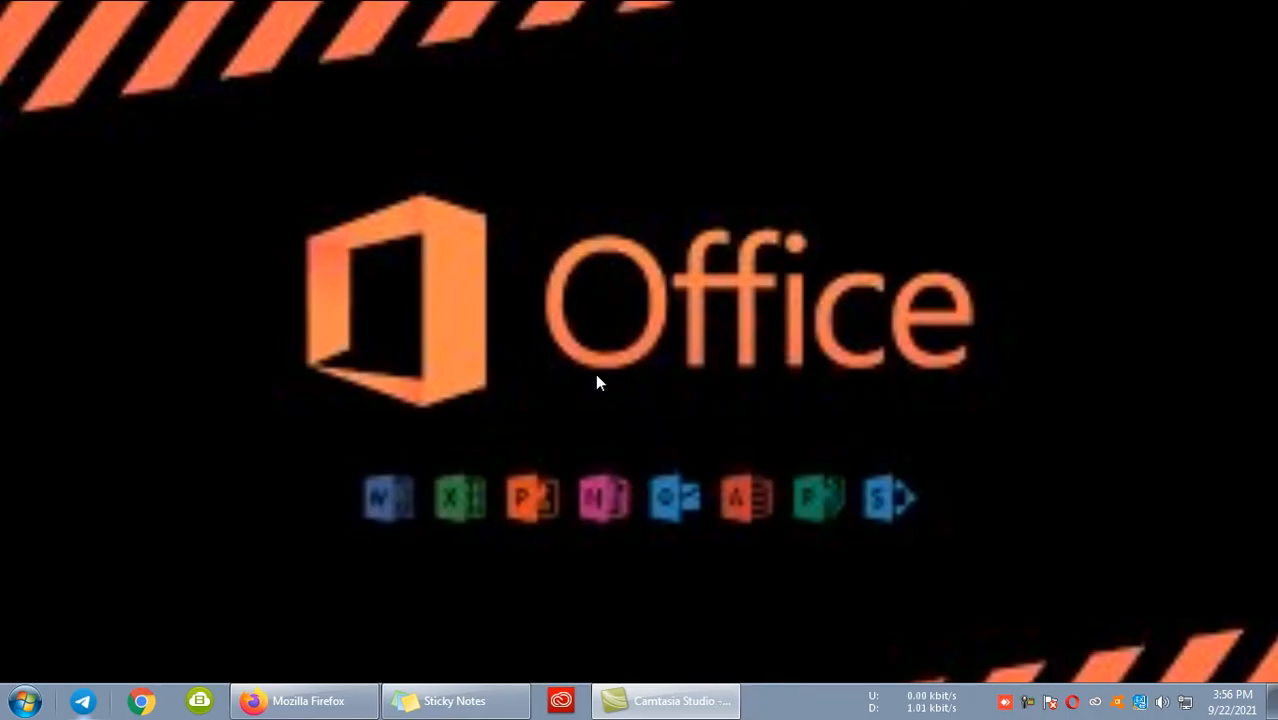
- Start Word again, dismiss the activation wizard and create a blank document
key("super+r")
key("Return")
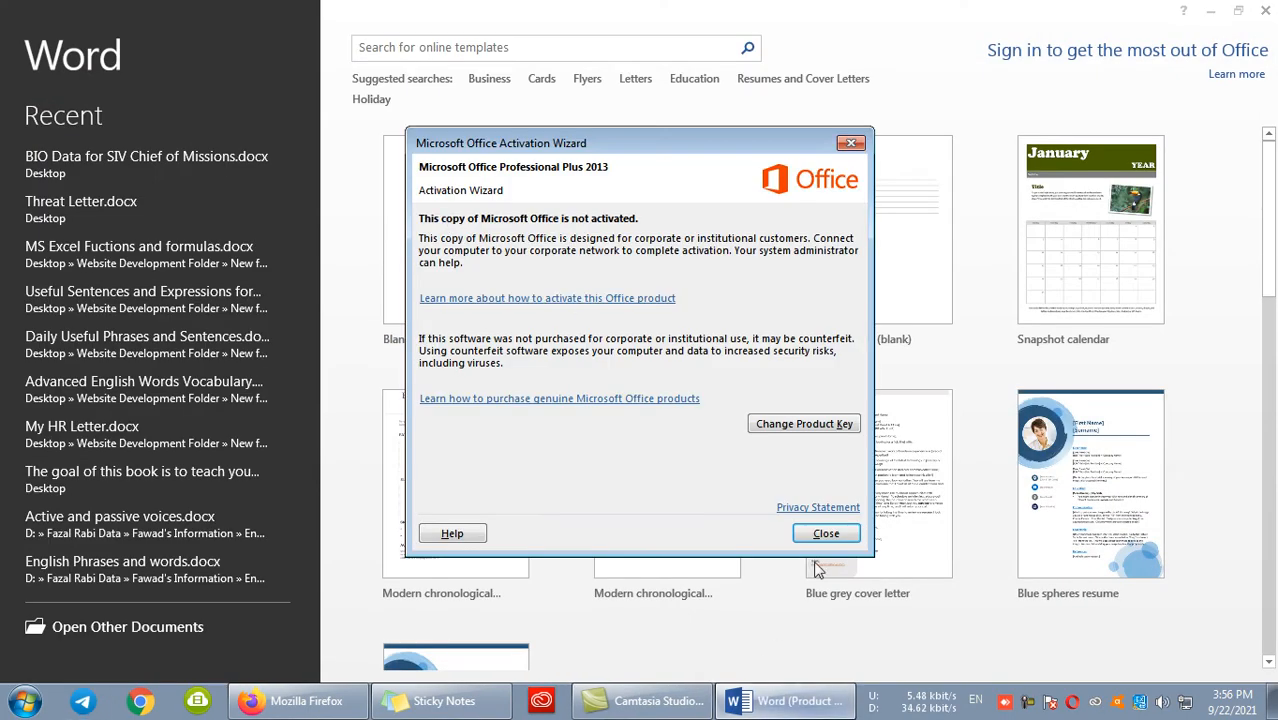
left_click(822, 532)
left_click(450, 268)
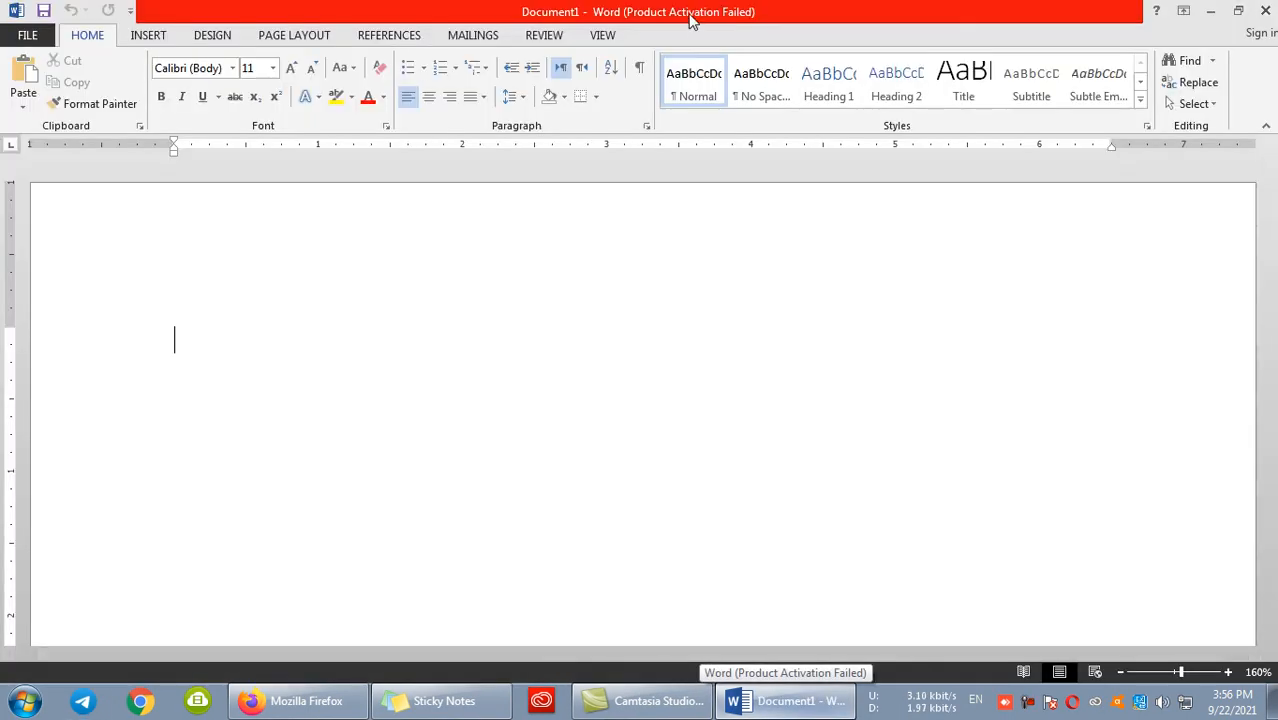
- Run the ListCommands macro from the Word commands to generate a document listing all Word commands
left_click(612, 35)
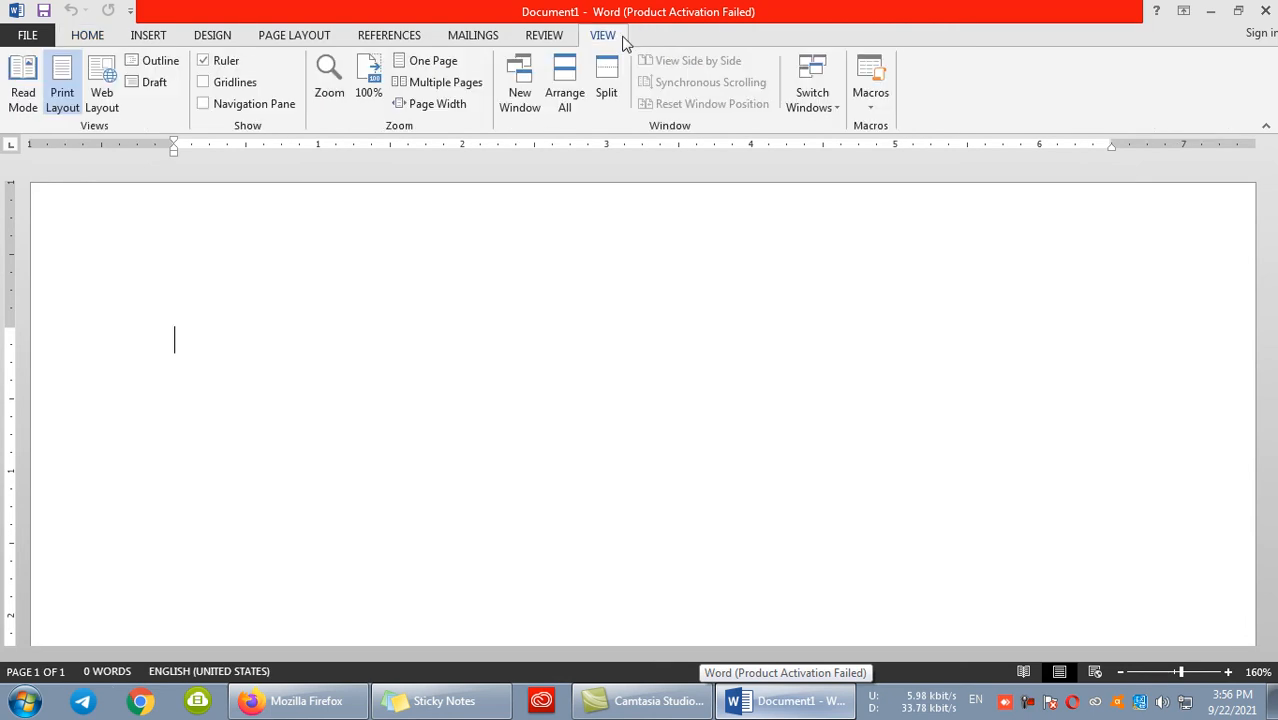
left_click(1170, 673)
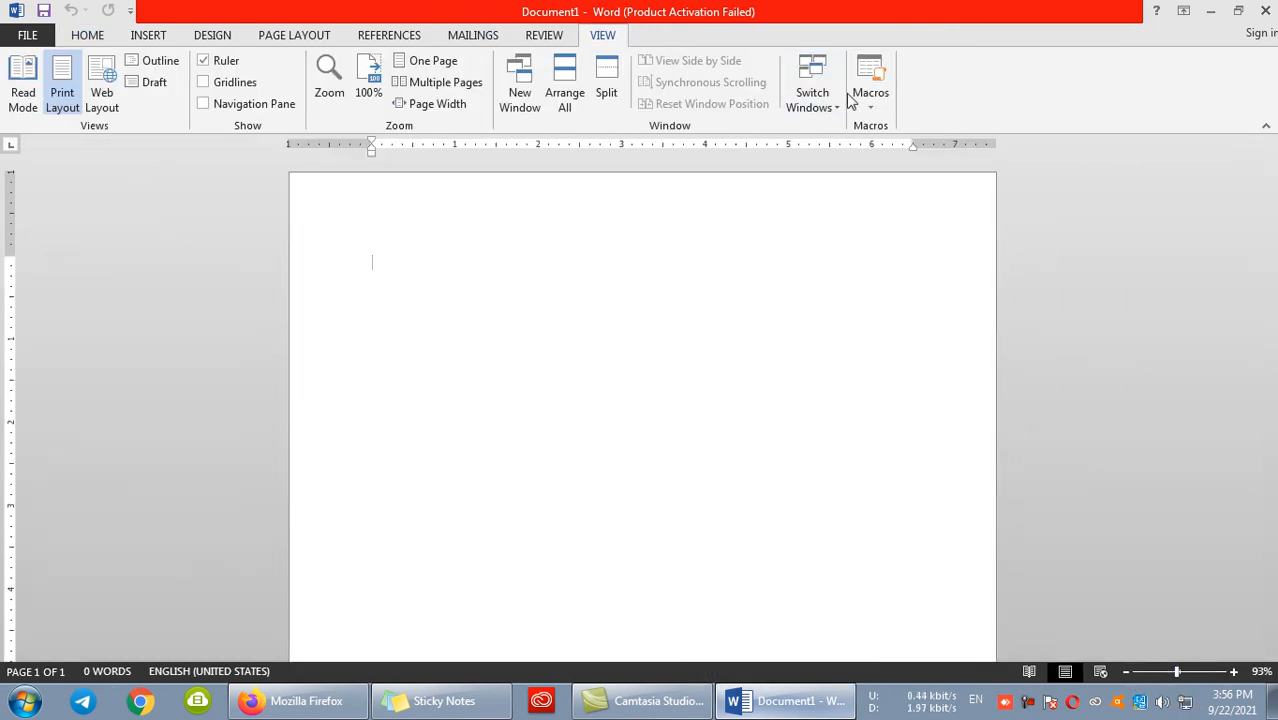
left_click(881, 104)
left_click(898, 128)
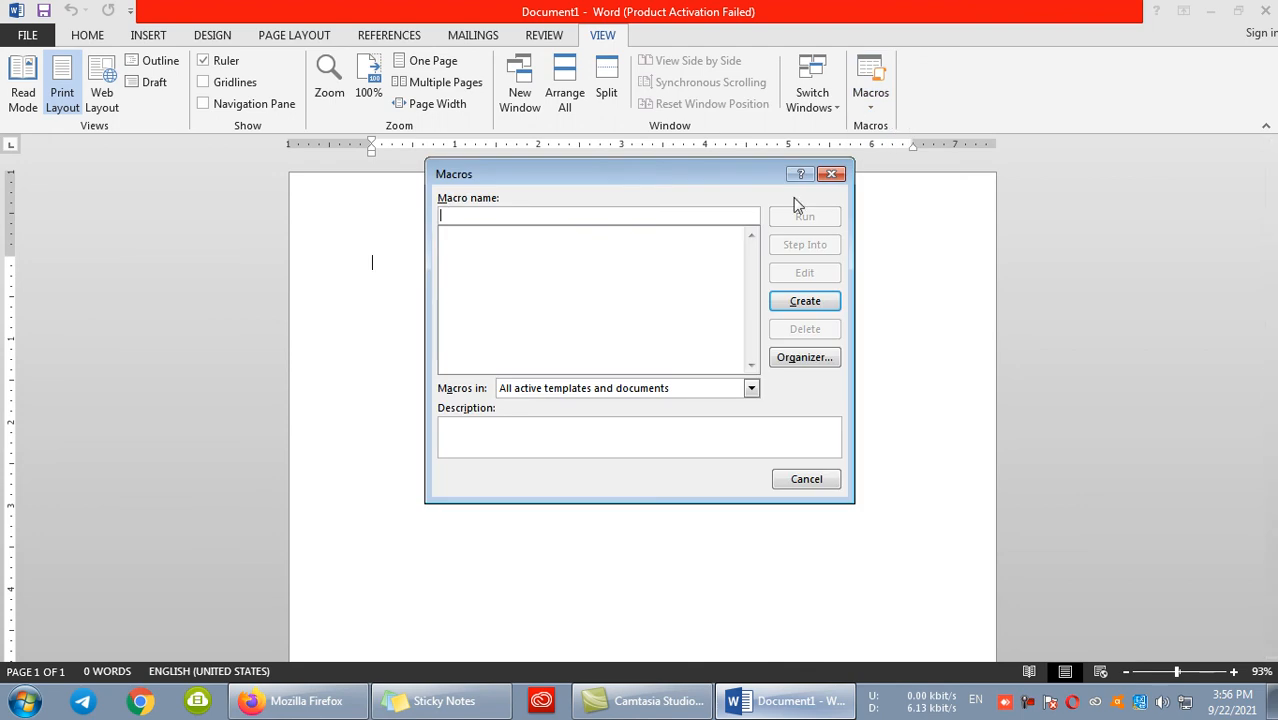
left_click(751, 389)
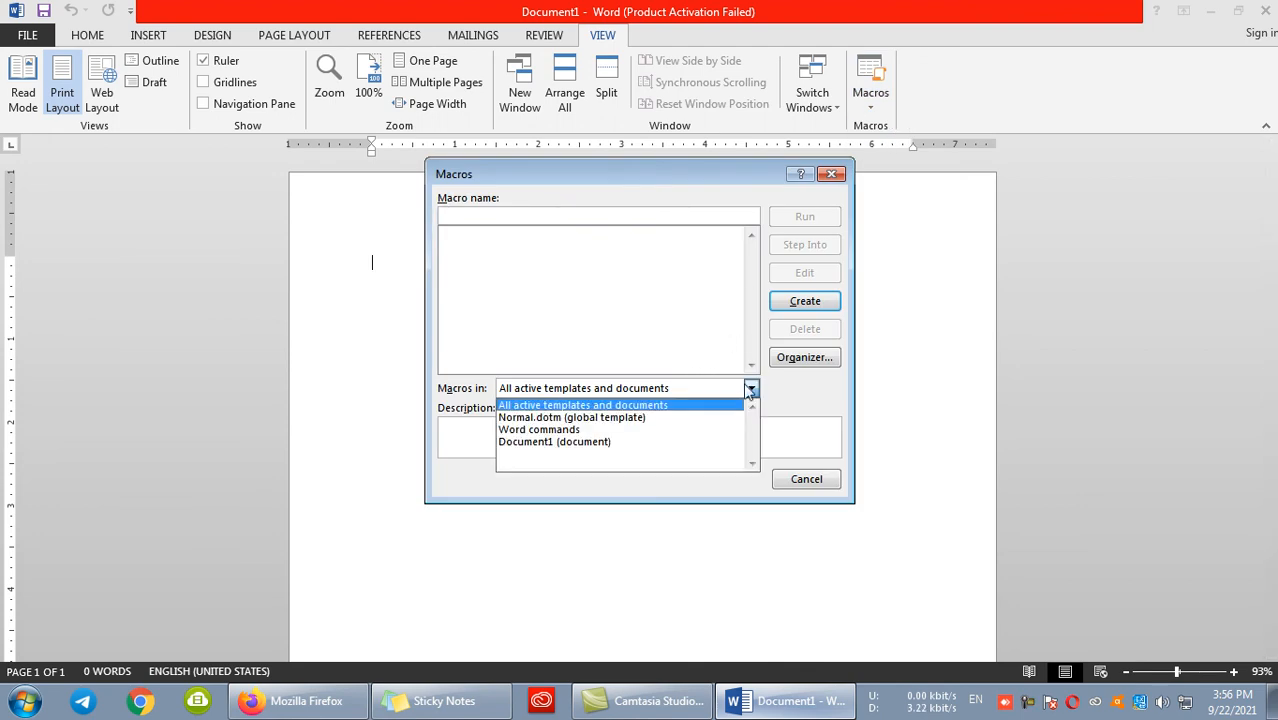
left_click(567, 430)
type("lis")
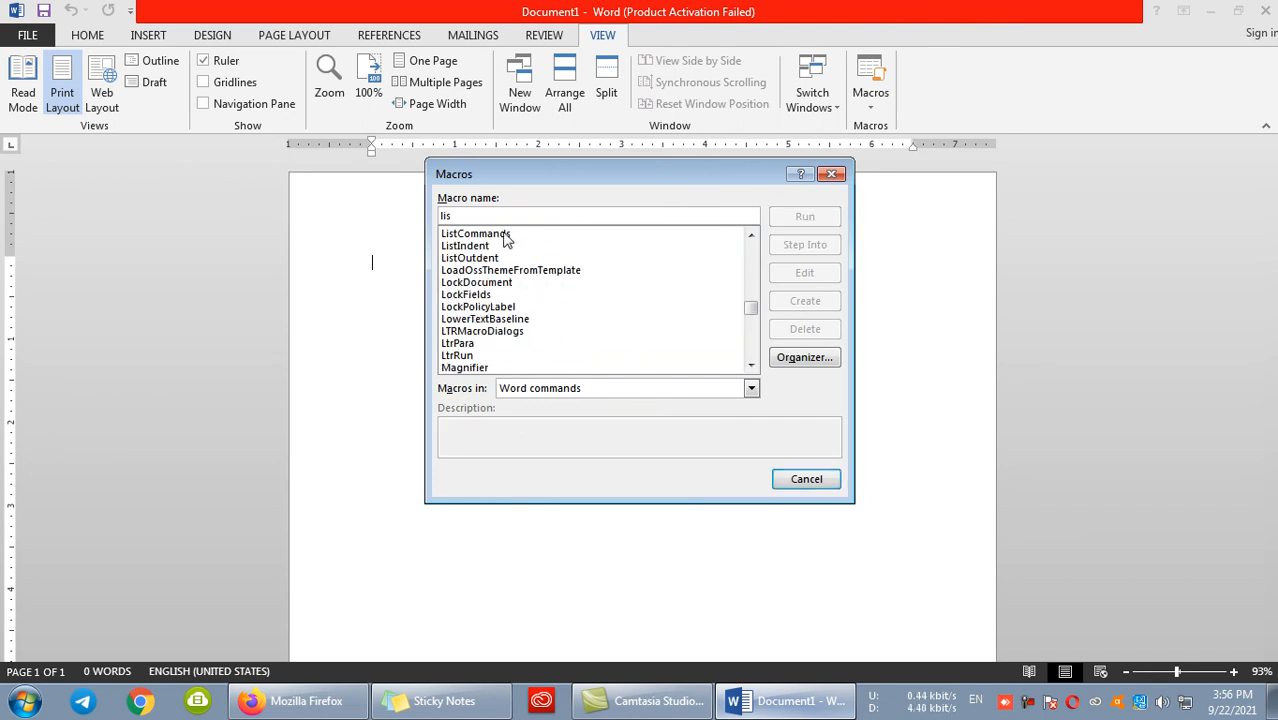
left_click(505, 234)
left_click(802, 217)
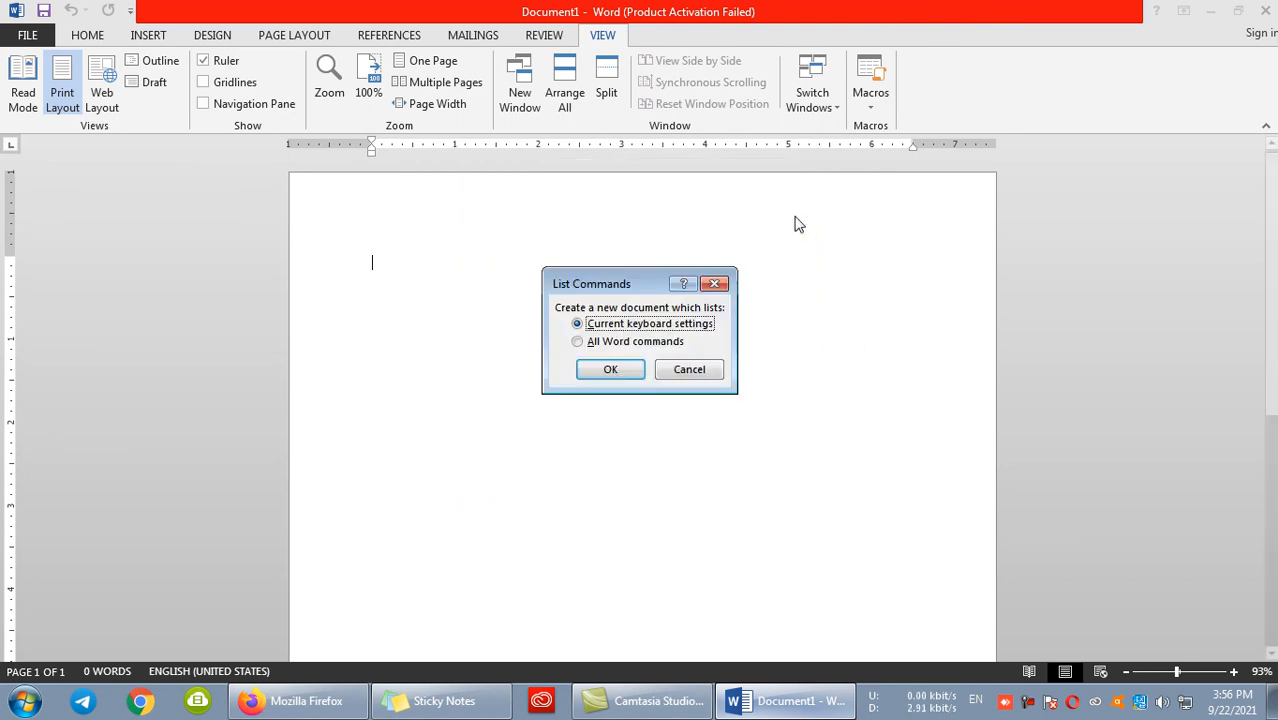
left_click(580, 342)
left_click(600, 369)
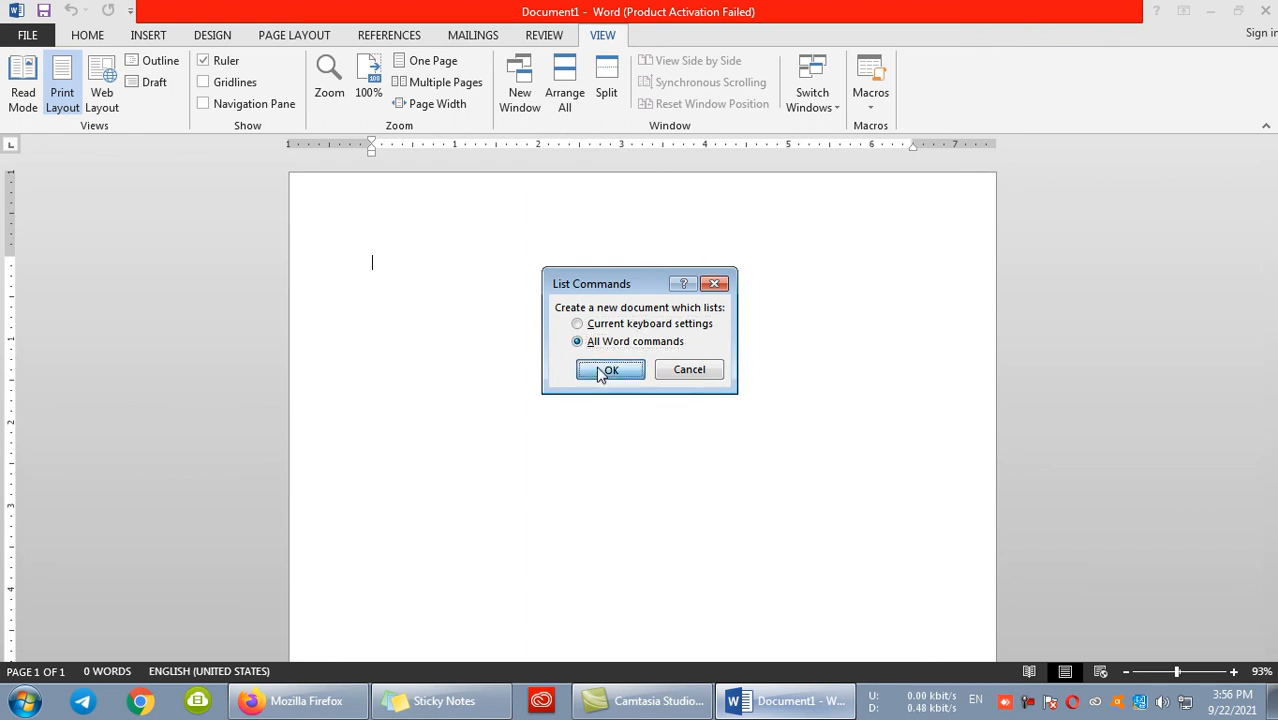
- Look through the generated list of all Word commands and delete the document's entire content
scroll(608, 445, "down", 10)
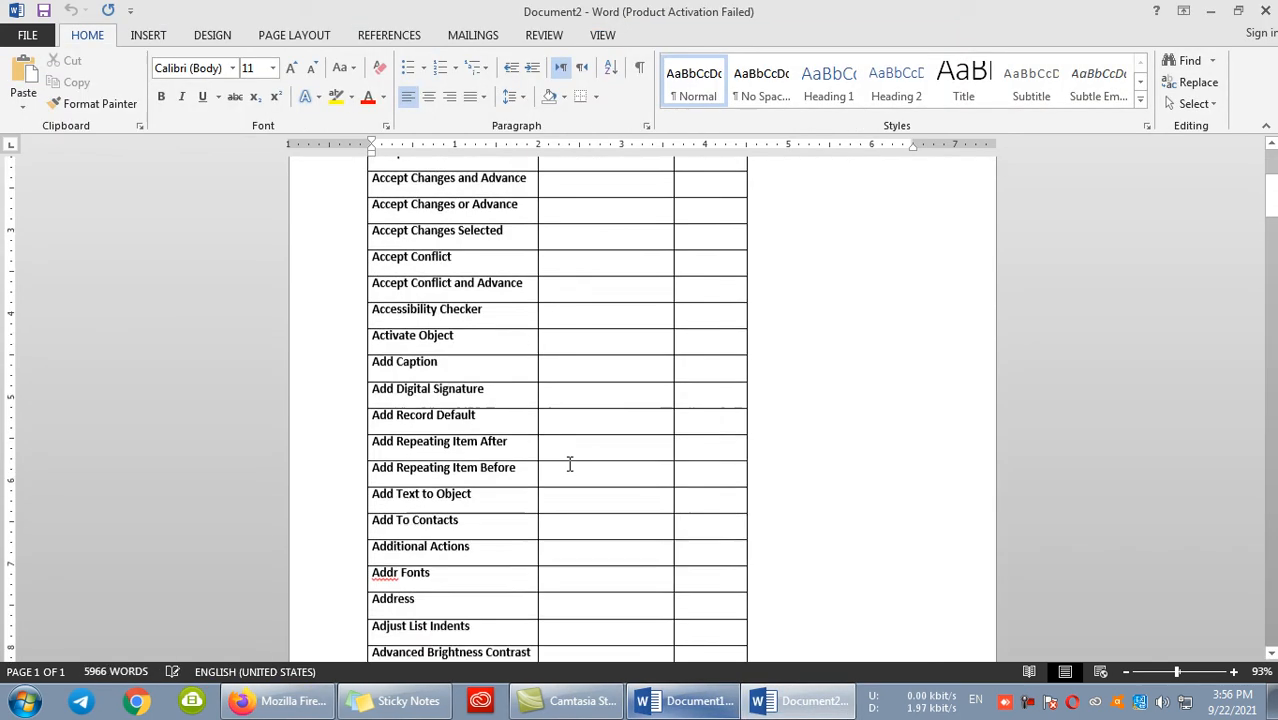
scroll(608, 445, "down", 10)
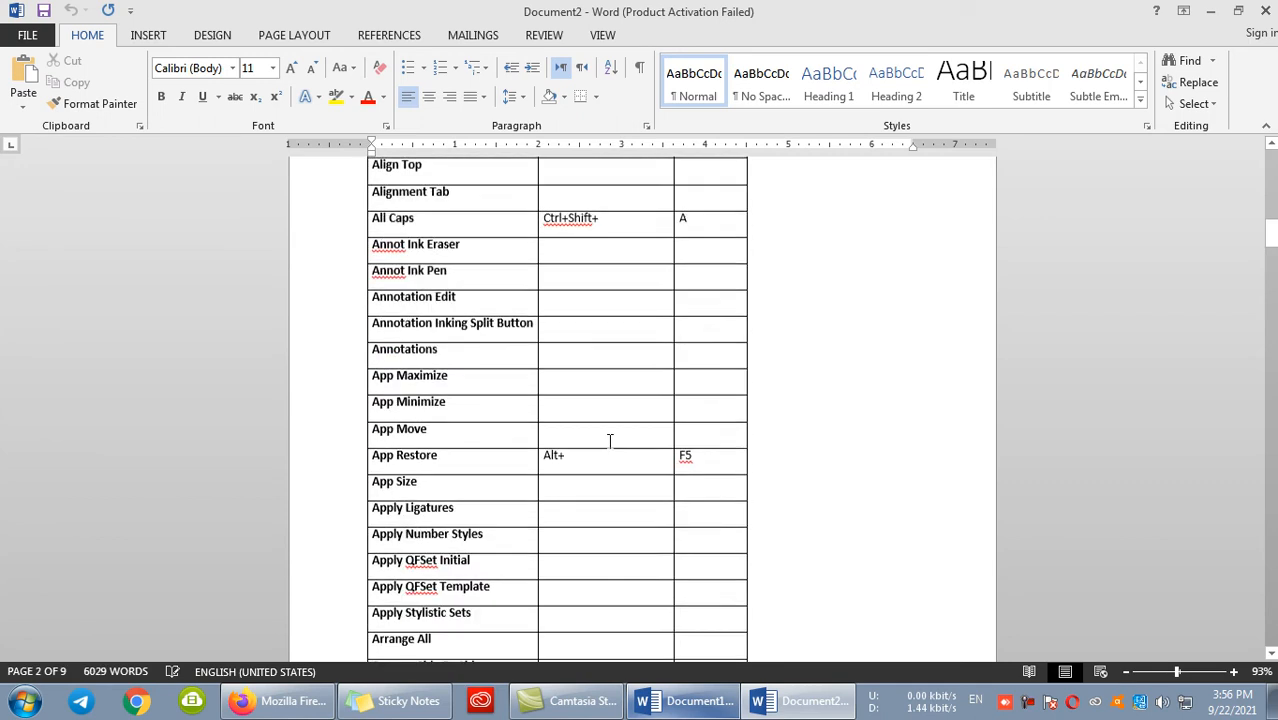
scroll(608, 442, "down", 10)
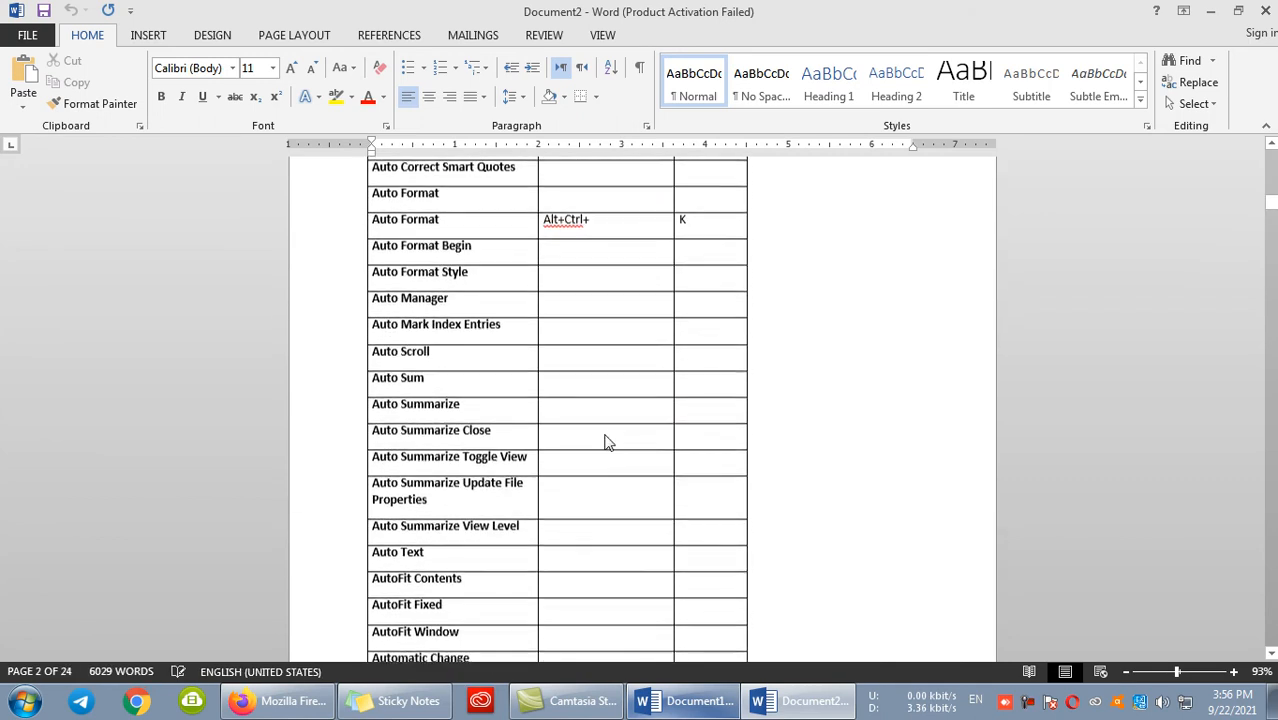
scroll(599, 436, "down", 11)
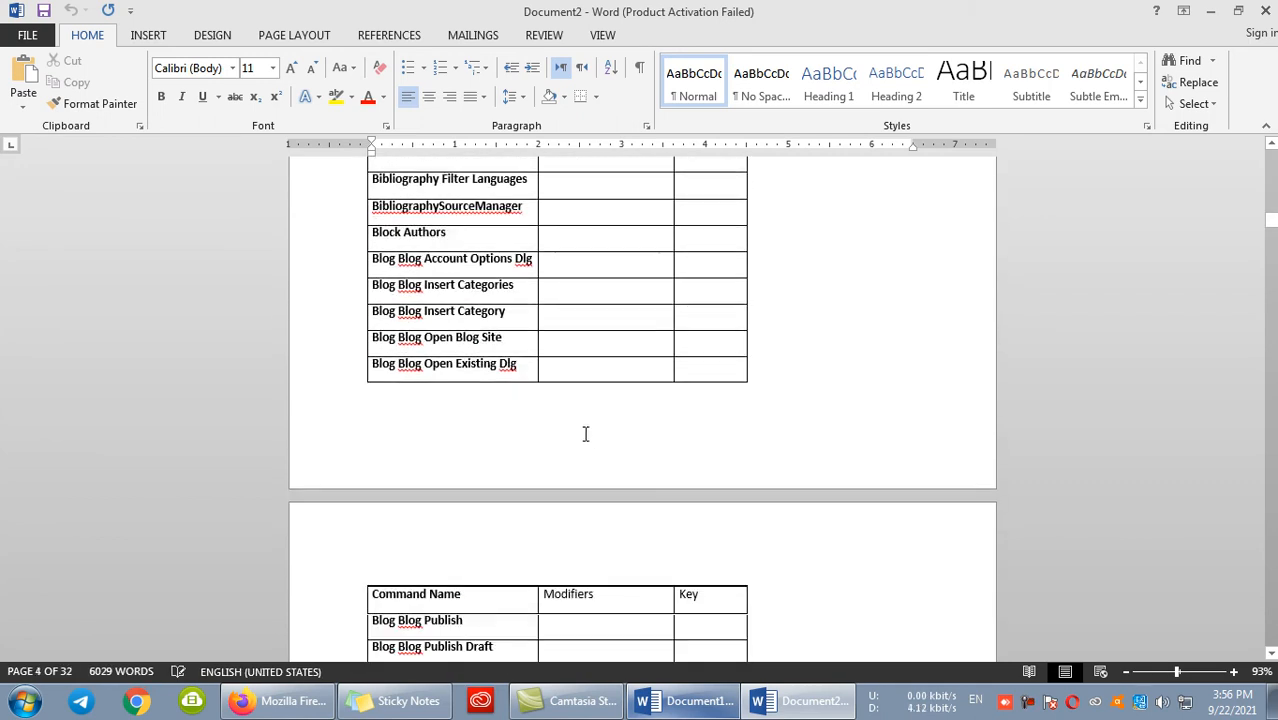
key("ctrl+a")
key("Delete")
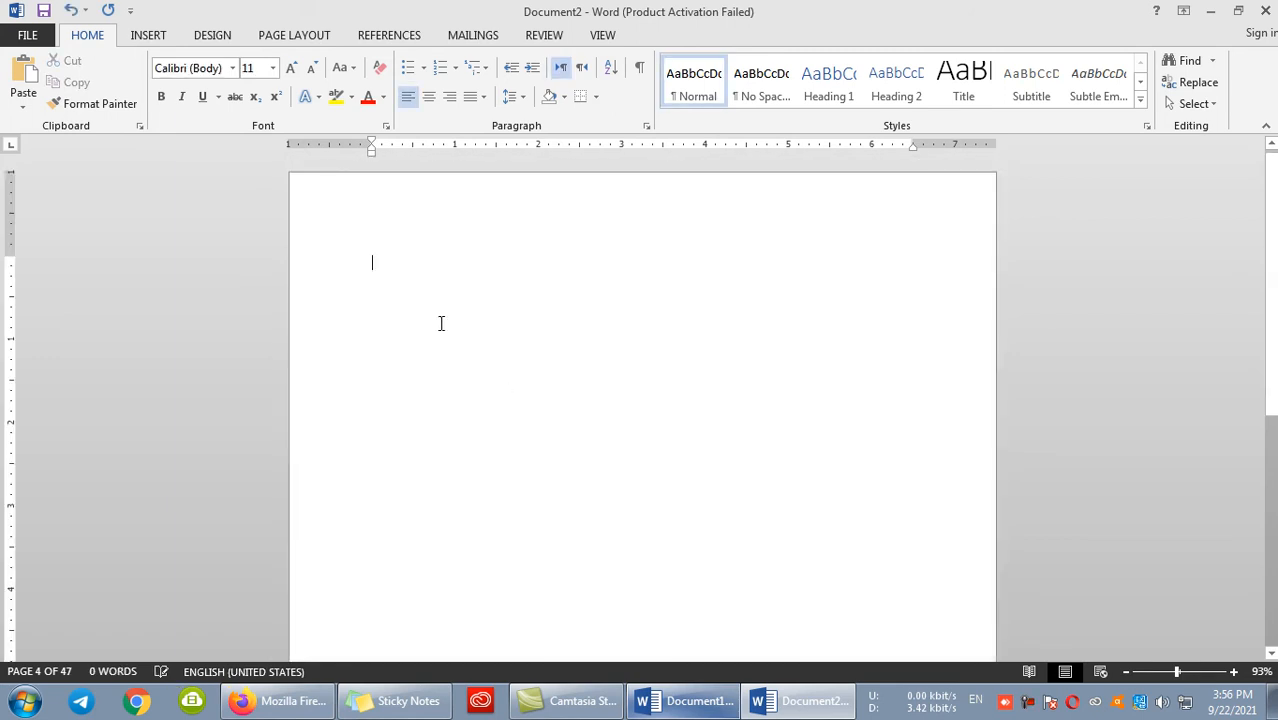
- Run the ListCommands macro again to generate a document listing only the current keyboard settings
left_click(602, 35)
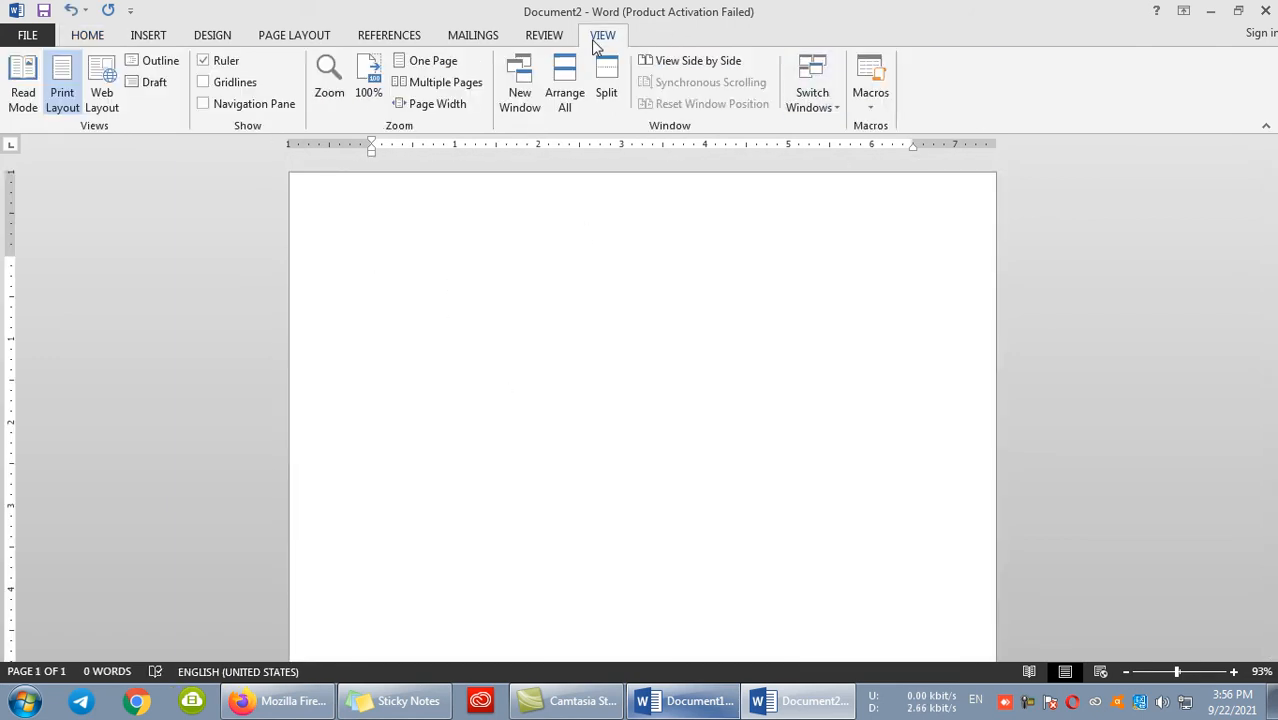
left_click(869, 100)
left_click(906, 128)
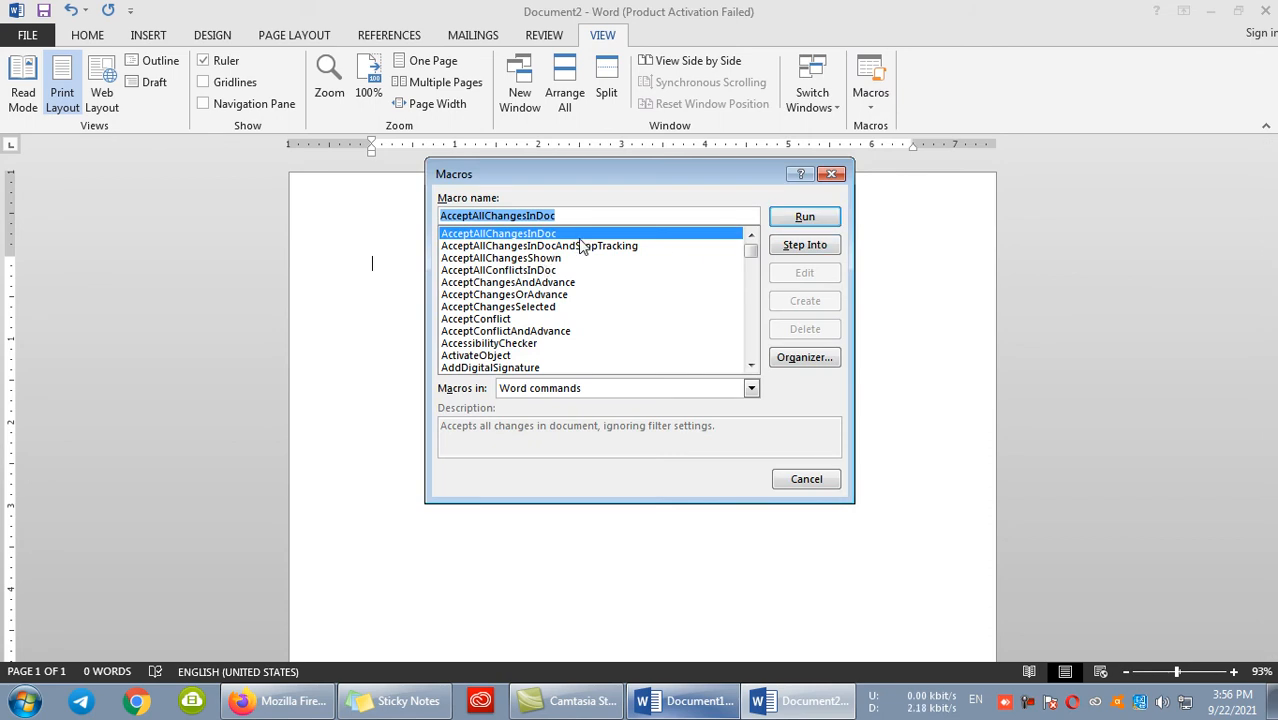
type("list")
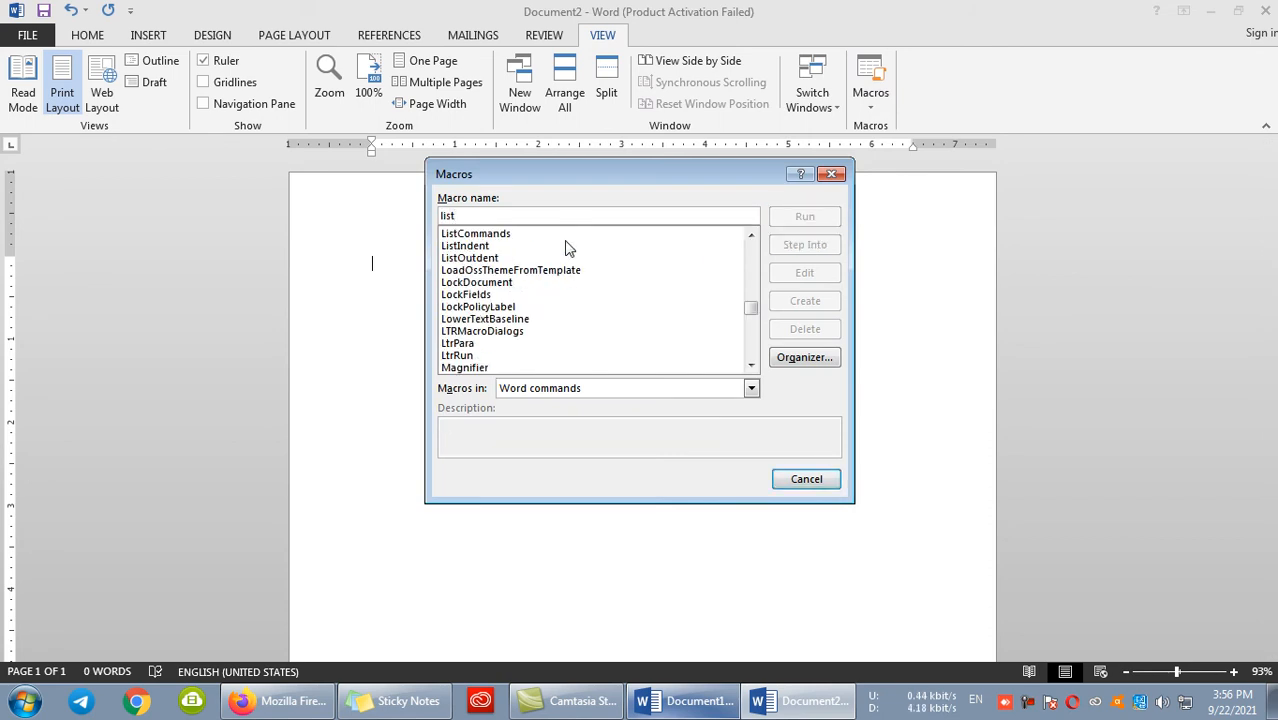
left_click(485, 234)
left_click(804, 218)
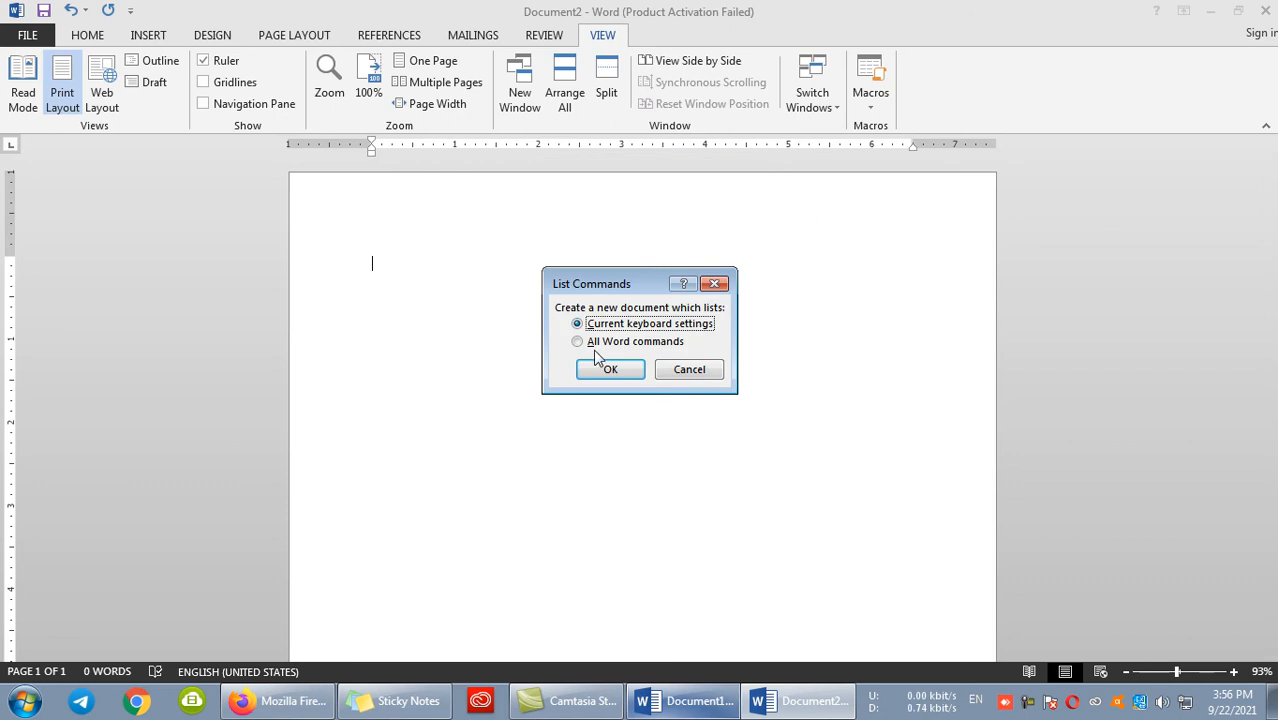
left_click(612, 369)
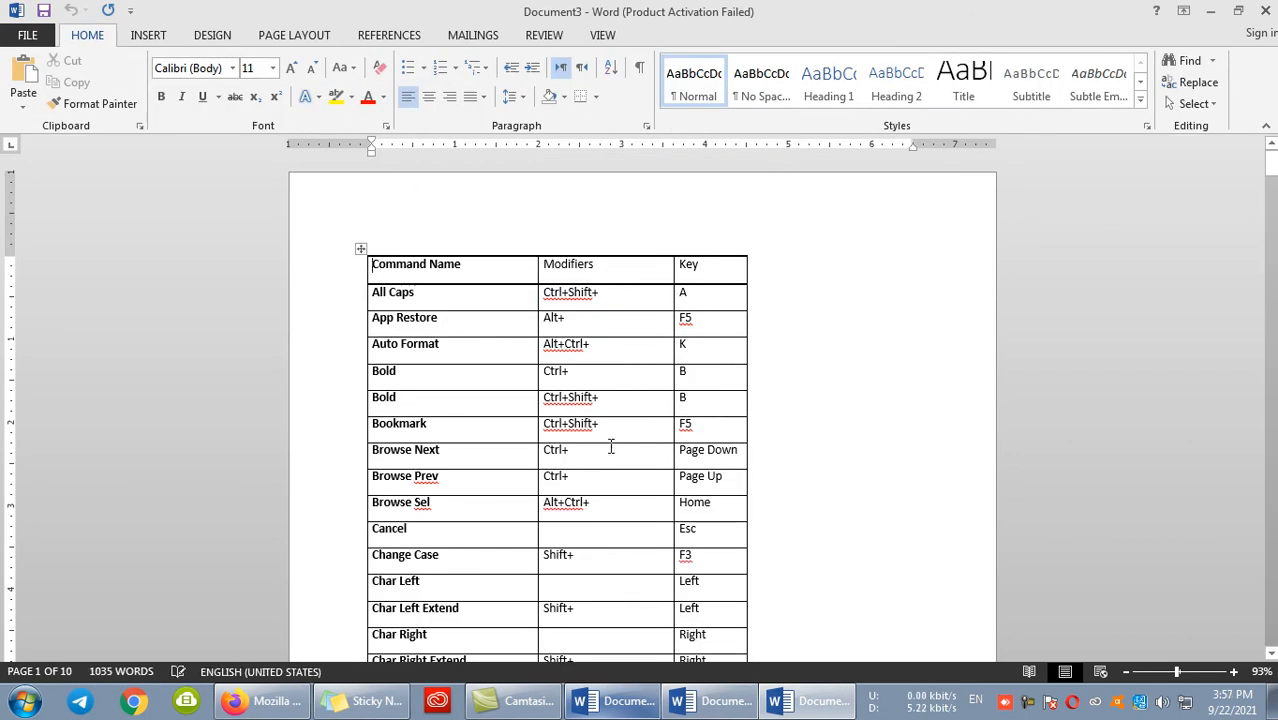
- Collapse the ribbon to give the keyboard settings table more room
scroll(528, 400, "down", 2)
scroll(528, 400, "up", 2)
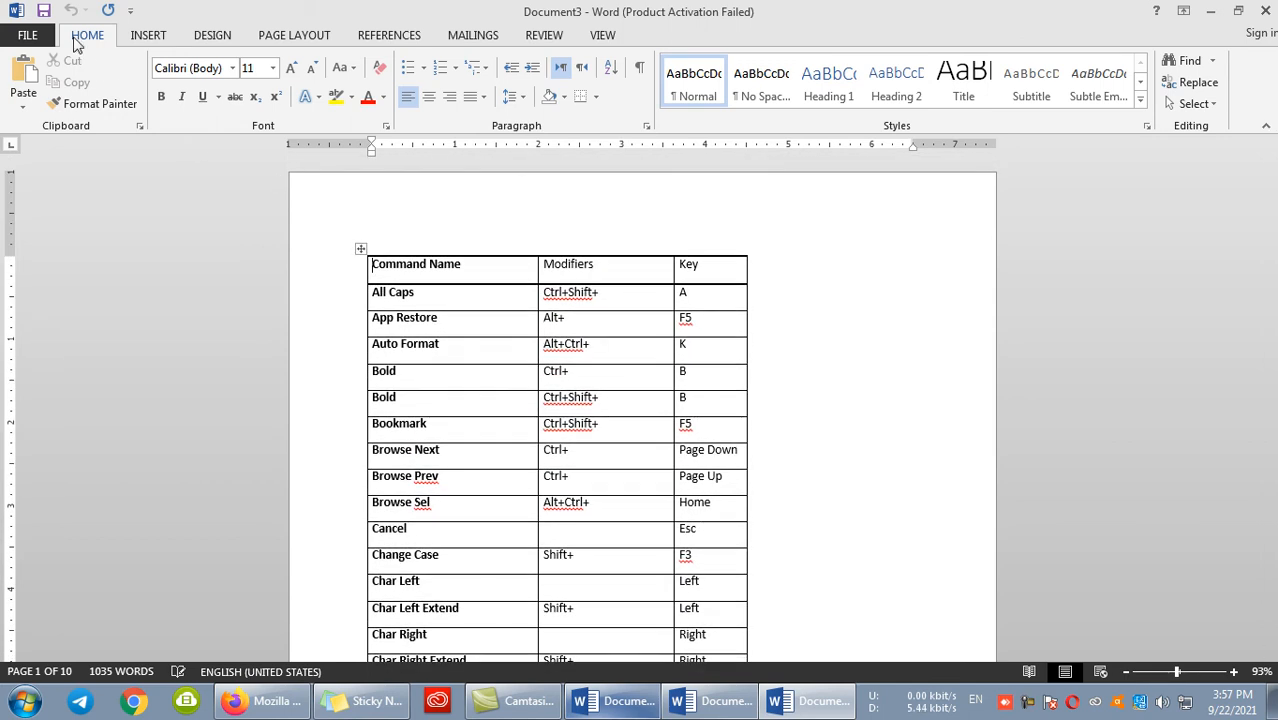
double_click(80, 40)
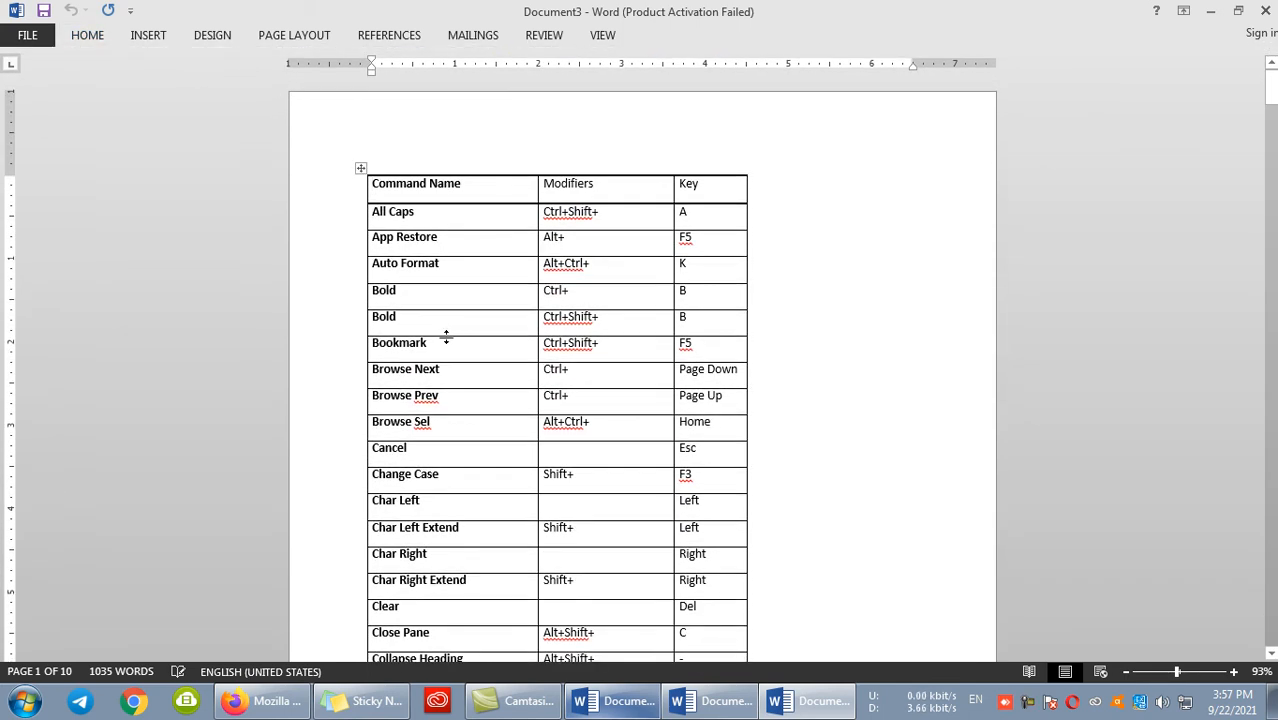
- Examine the command names, modifiers and keys in the keyboard settings table, and return to its beginning
scroll(473, 346, "down", 3)
scroll(471, 348, "up", 2)
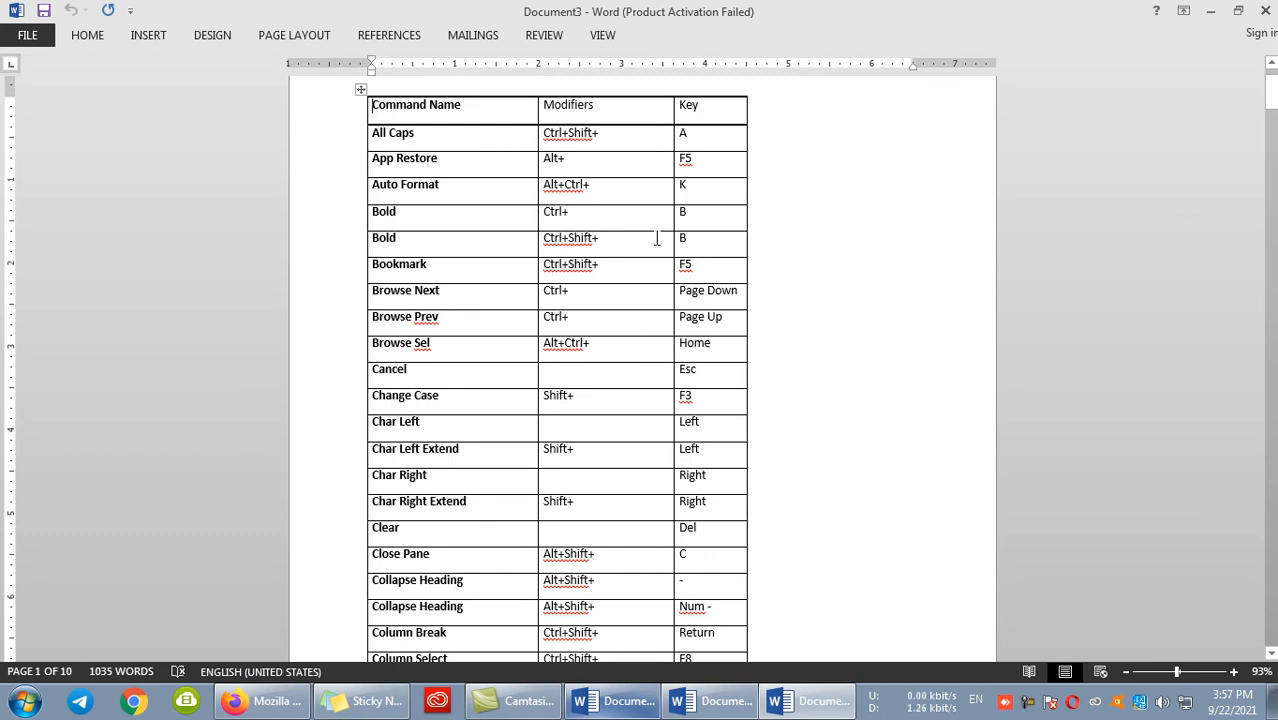
scroll(619, 308, "down", 2)
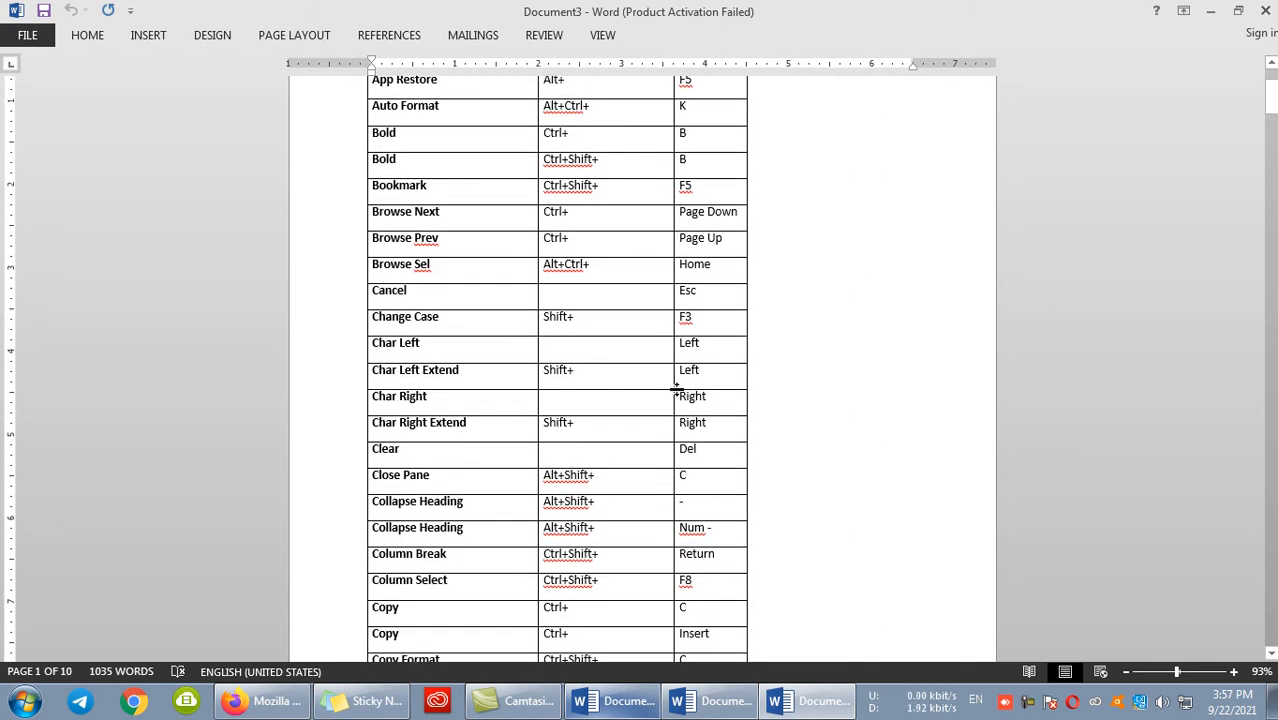
scroll(600, 440, "down", 15)
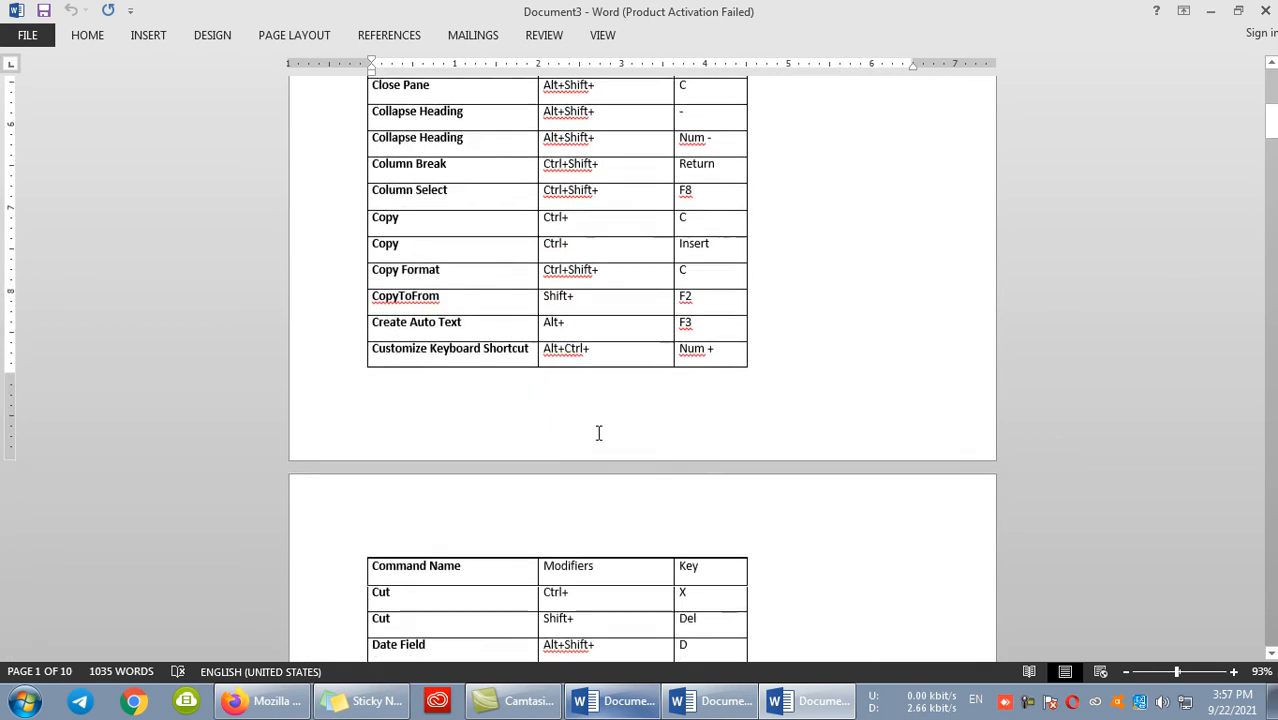
scroll(603, 441, "down", 15)
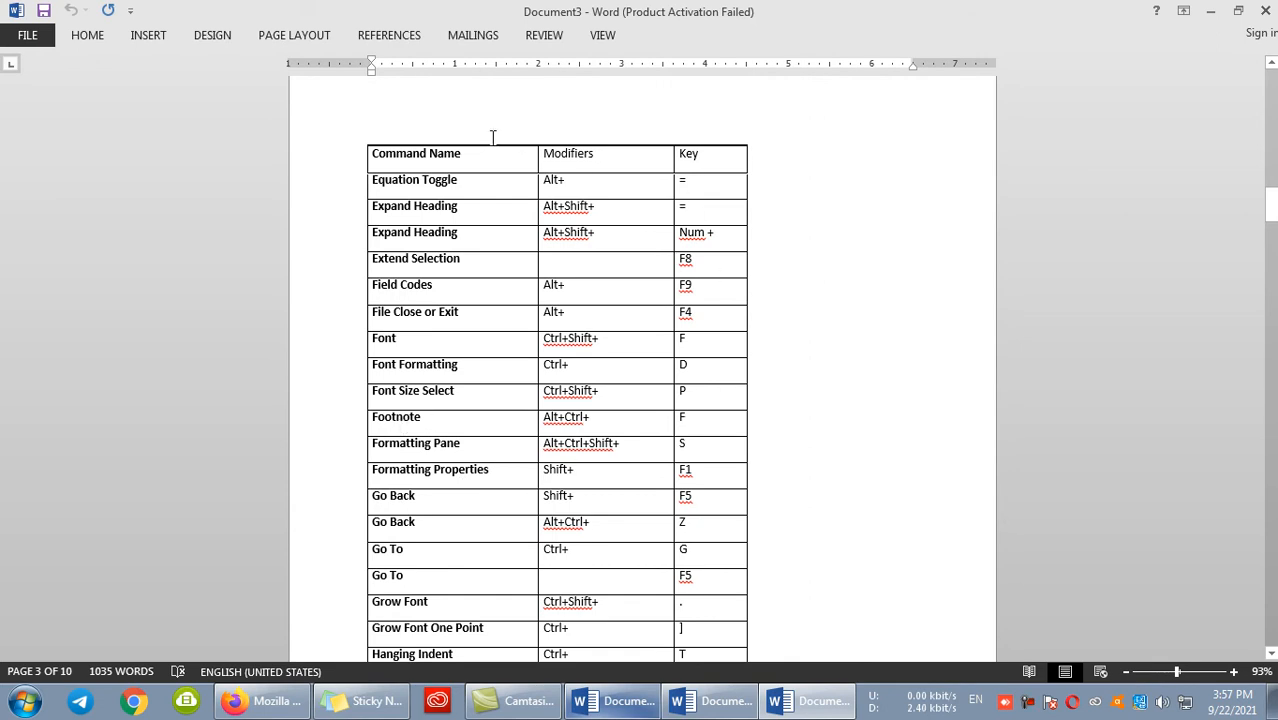
scroll(560, 200, "up", 6)
left_click_drag(1270, 175, 1270, 58)
- Clear the text from all cells of the keyboard settings table
left_click(368, 168)
left_click(360, 167)
key("Delete")
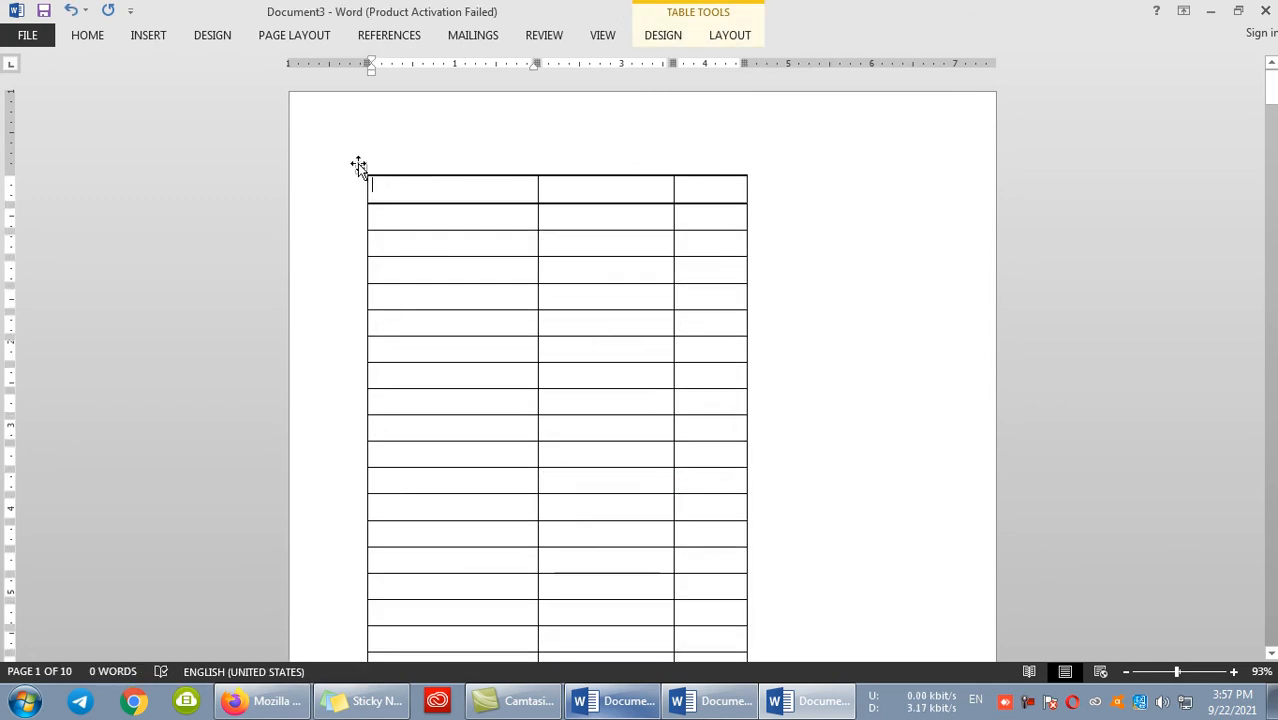
left_click(358, 164)
key("Delete")
left_click(362, 170)
key("Return")
left_click(363, 172)
left_click_drag(418, 174, 412, 253)
key("ctrl+z")
- Delete the whole emptied table from the document
left_click(362, 168)
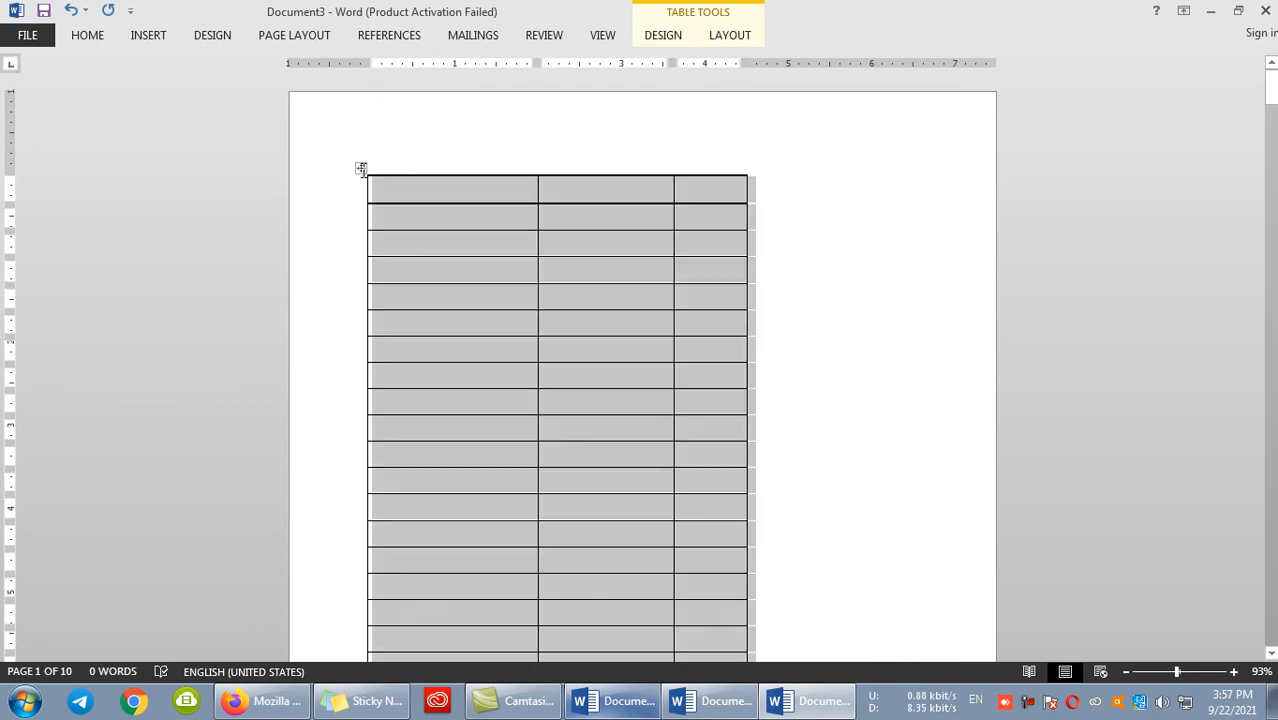
key("BackSpace")
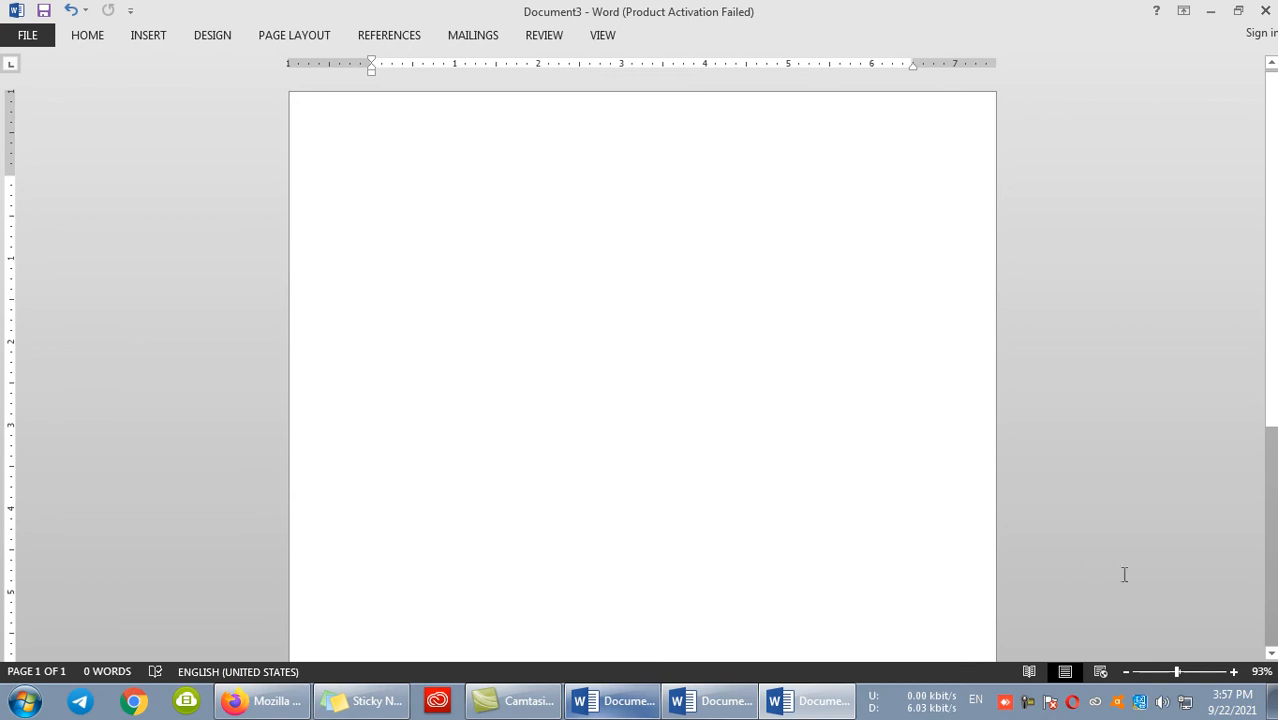
- Generate two paragraphs of sample text in the blank document with Word's =rand() function
left_click(1234, 671)
left_click(1234, 671)
left_click(104, 37)
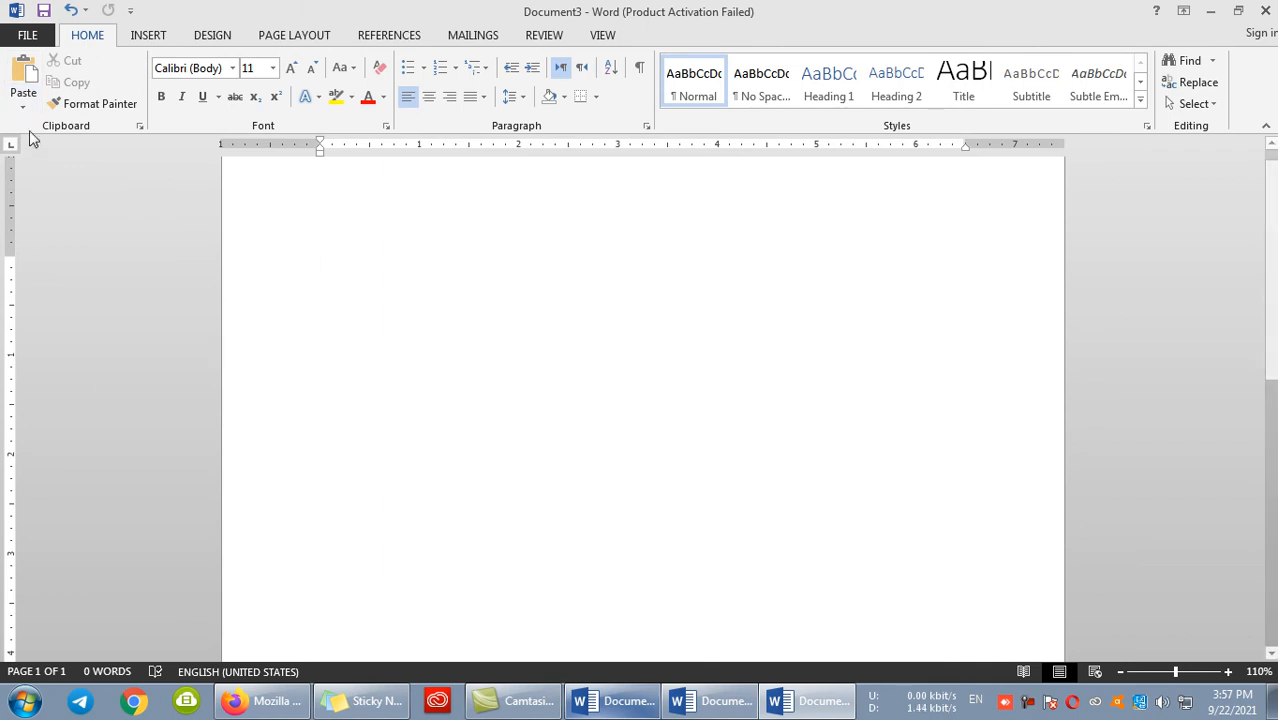
scroll(580, 198, "up", 1)
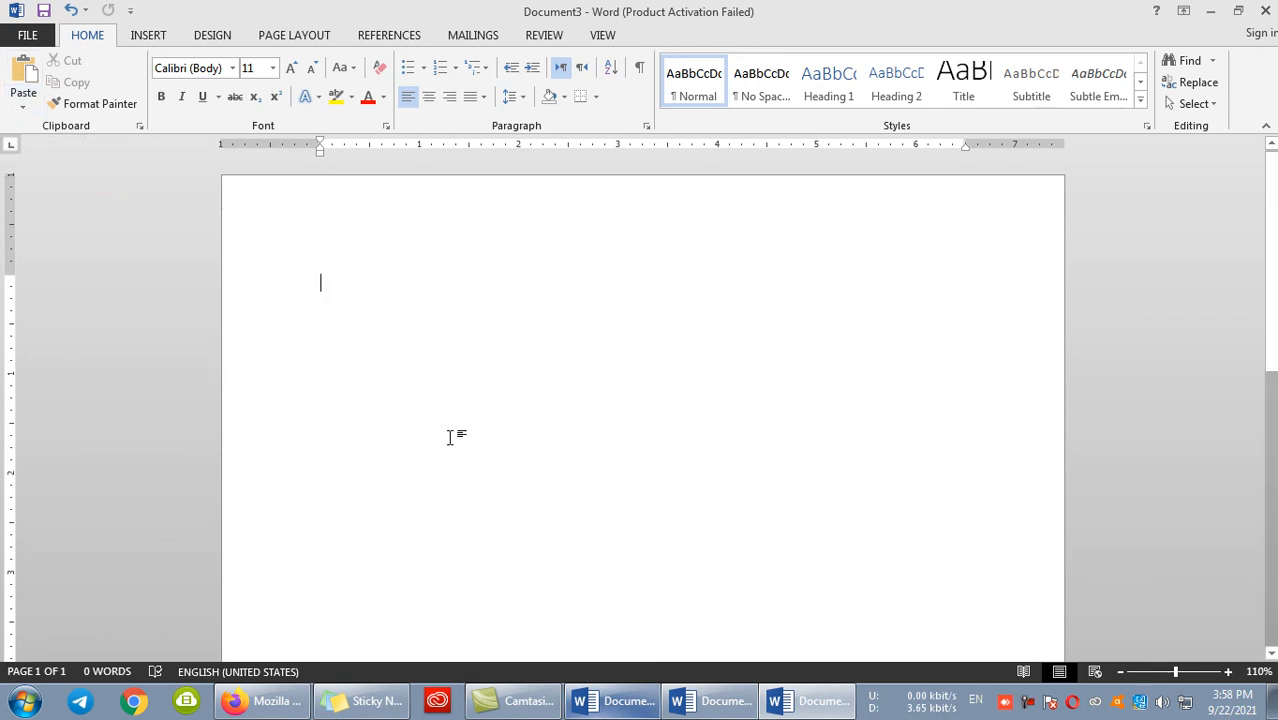
left_click(23, 104)
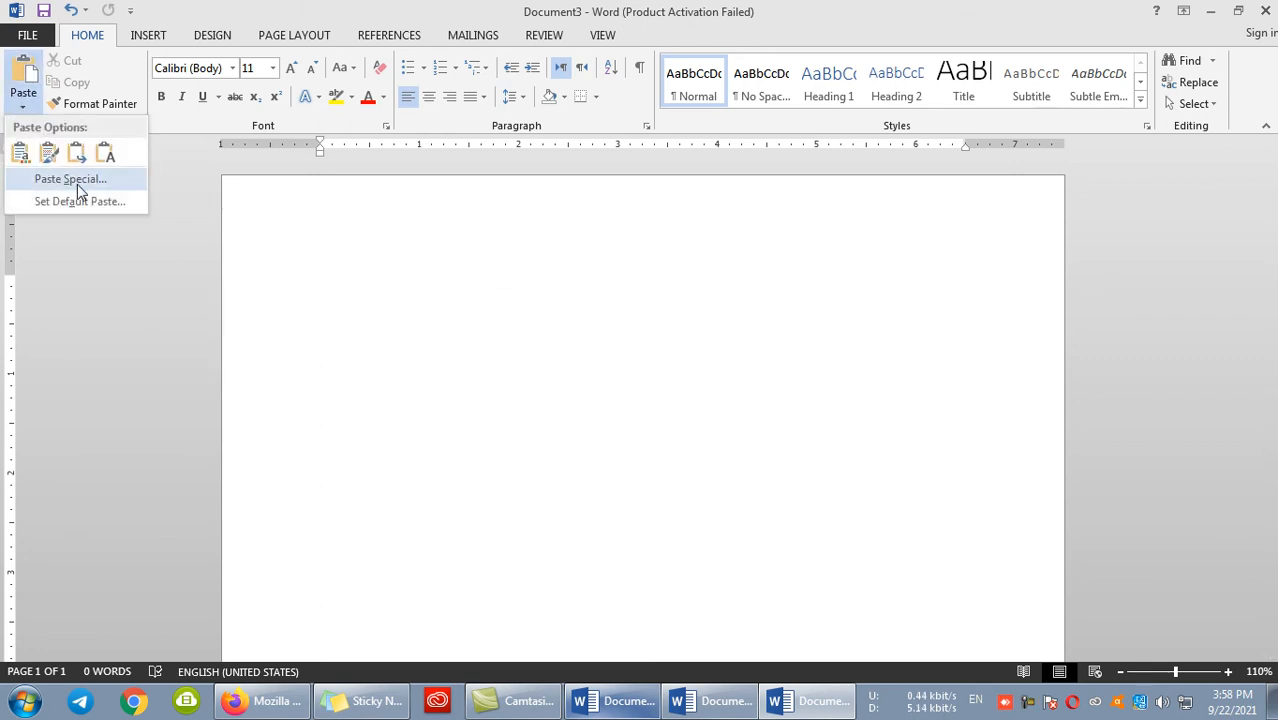
left_click(717, 497)
type("=rand(2")
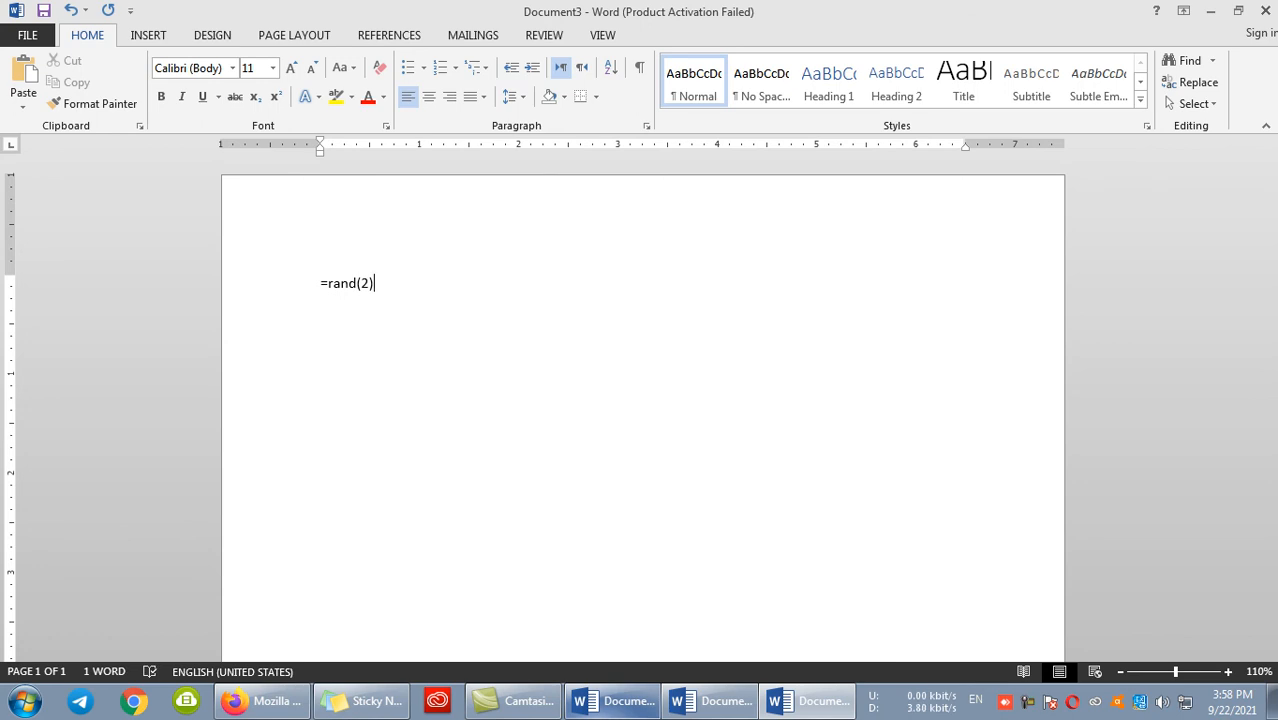
key("Return")
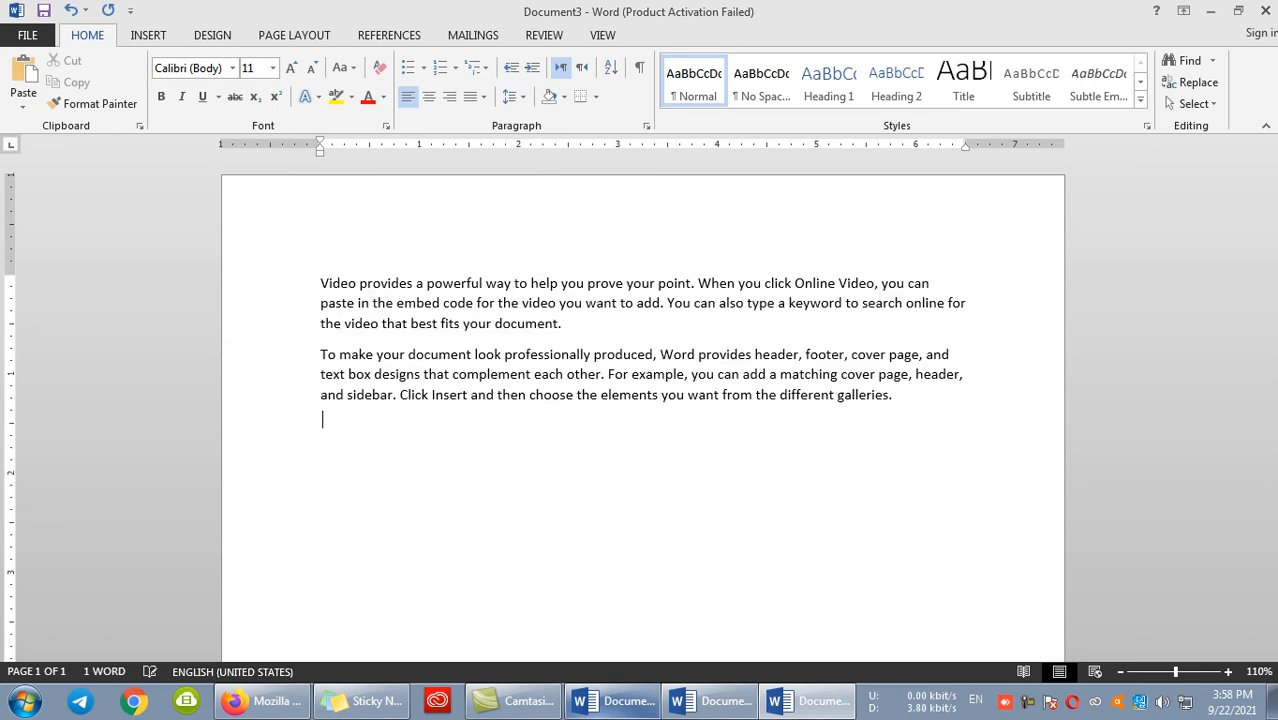
- Make the first sample paragraph bold and paste a copy of it below the second paragraph
left_click_drag(566, 322, 255, 283)
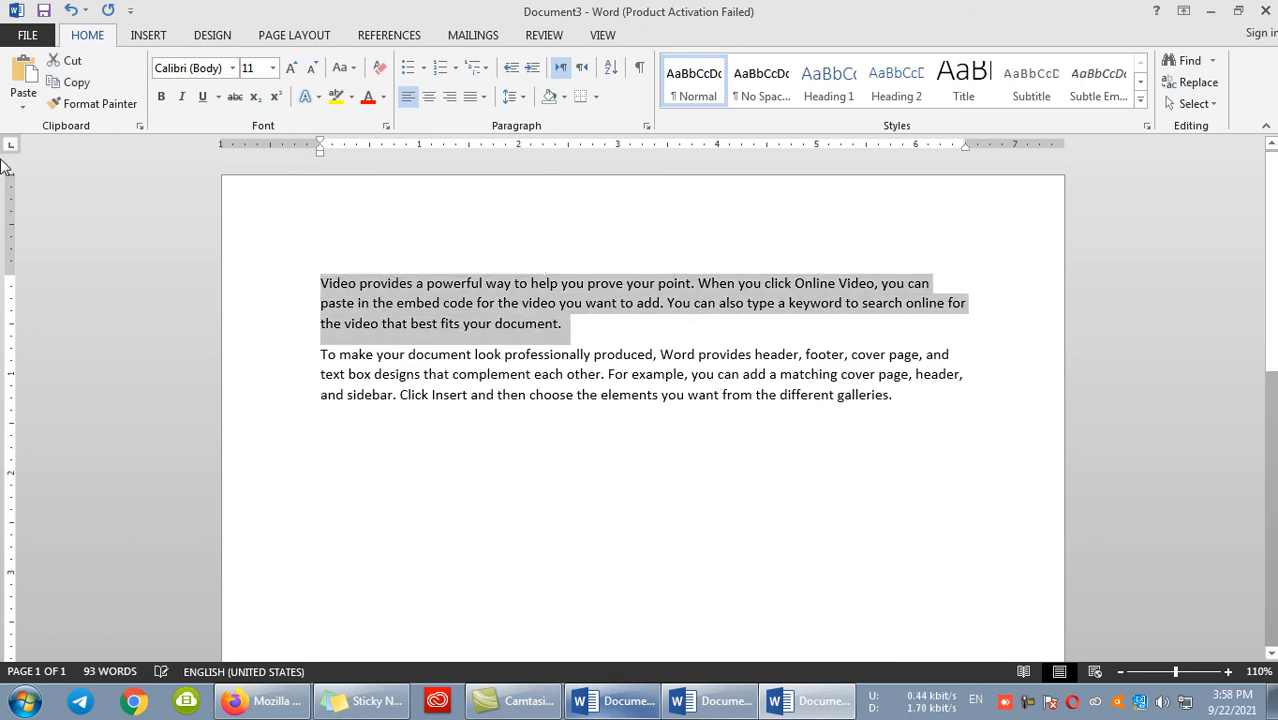
left_click(160, 96)
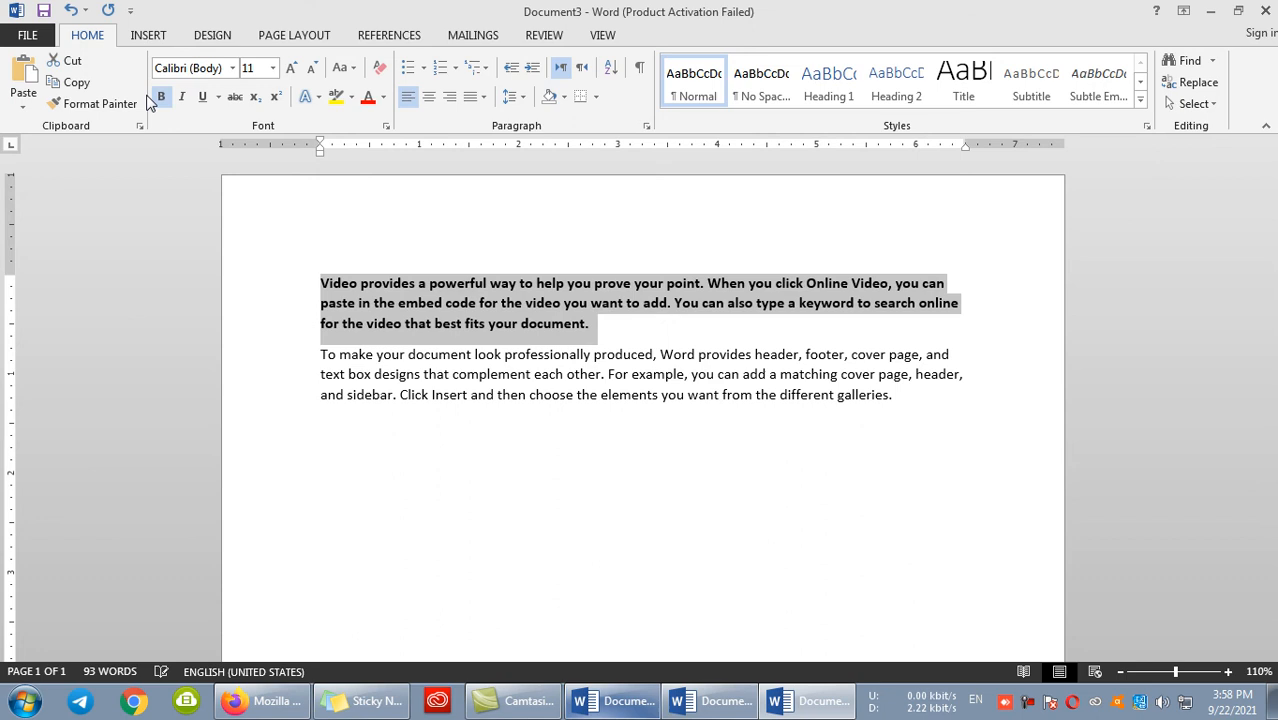
left_click(90, 84)
left_click(393, 493)
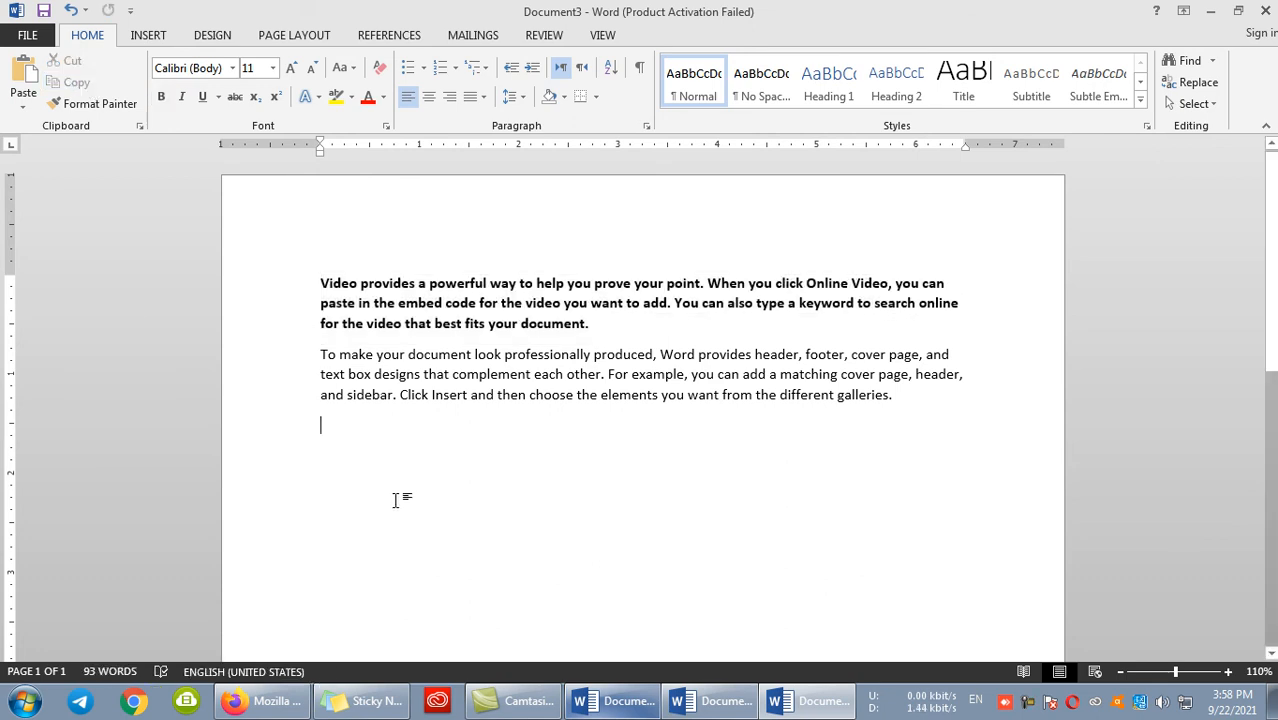
left_click(24, 74)
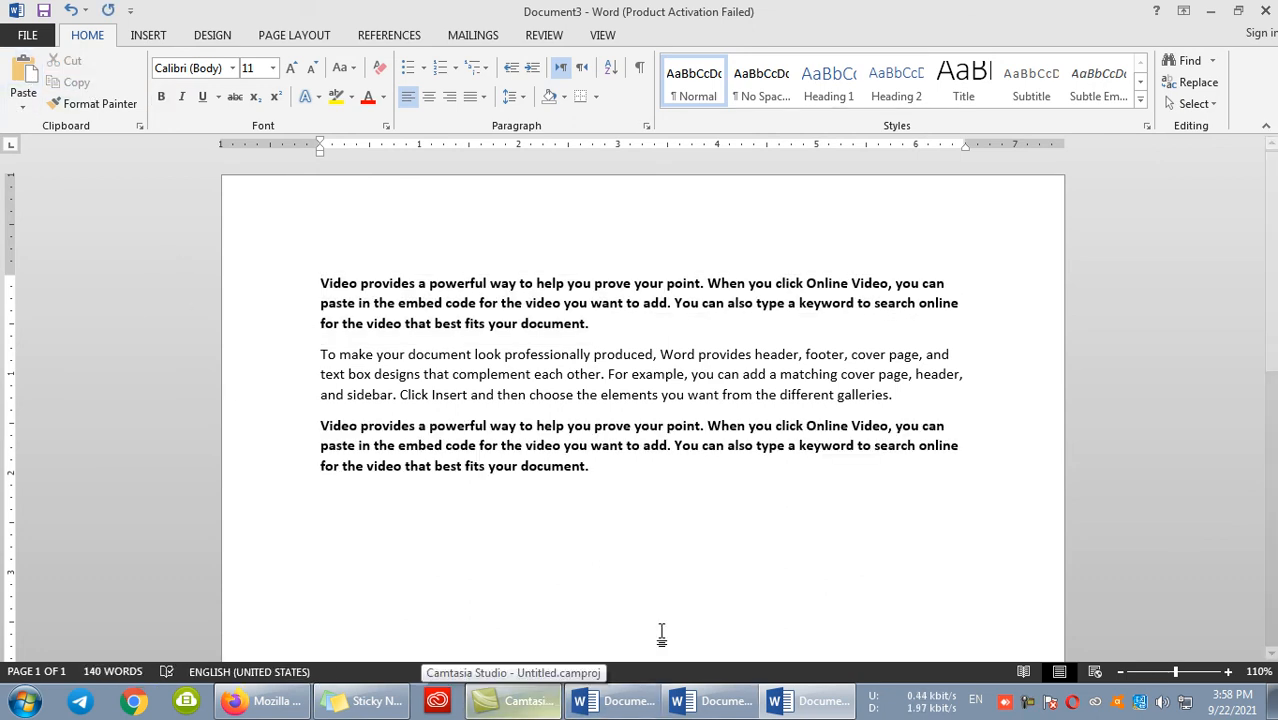
- Add the heading AFGHANISTAN on its own line above the first paragraph
left_click(323, 285)
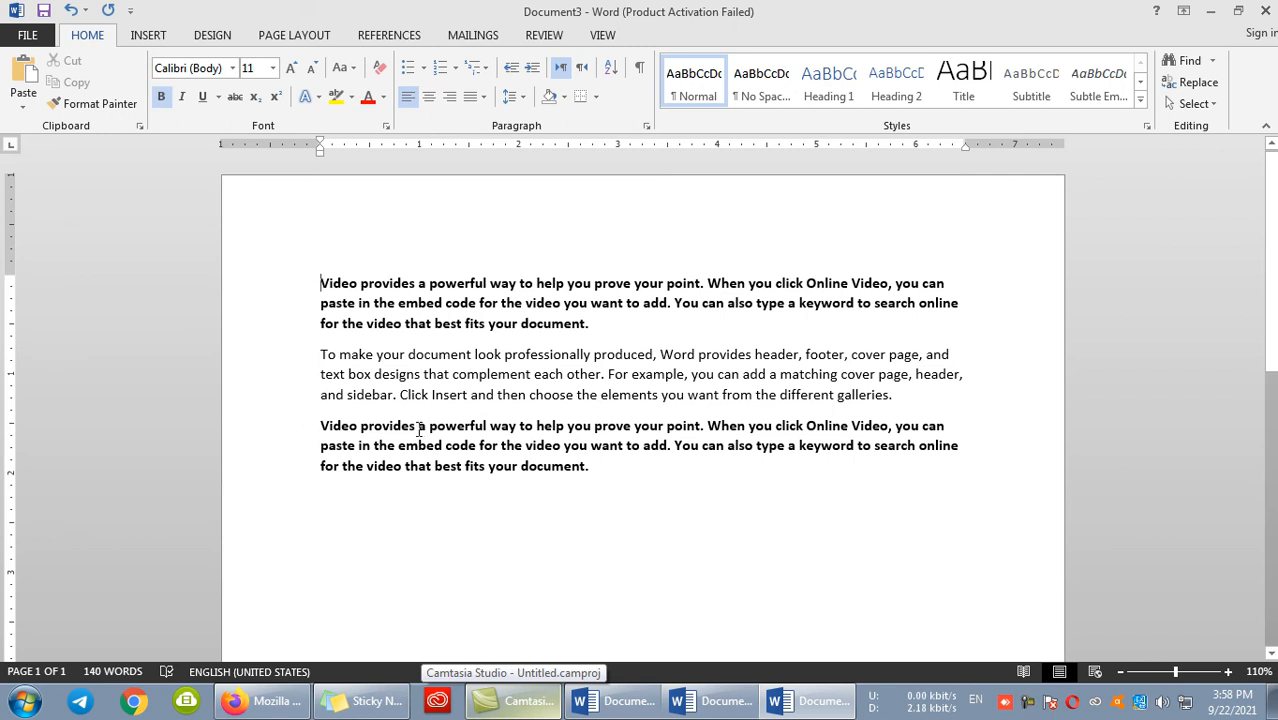
key("Return")
key("Up")
type("AFG")
key("BackSpace")
type("FGHANISTAN")
- Enlarge the AFGHANISTAN heading to 22 pt and colour it dark blue from the theme colors
left_click_drag(423, 289, 317, 282)
left_click(290, 67)
left_click(290, 67)
left_click(290, 67)
left_click(290, 67)
left_click(290, 67)
left_click(290, 67)
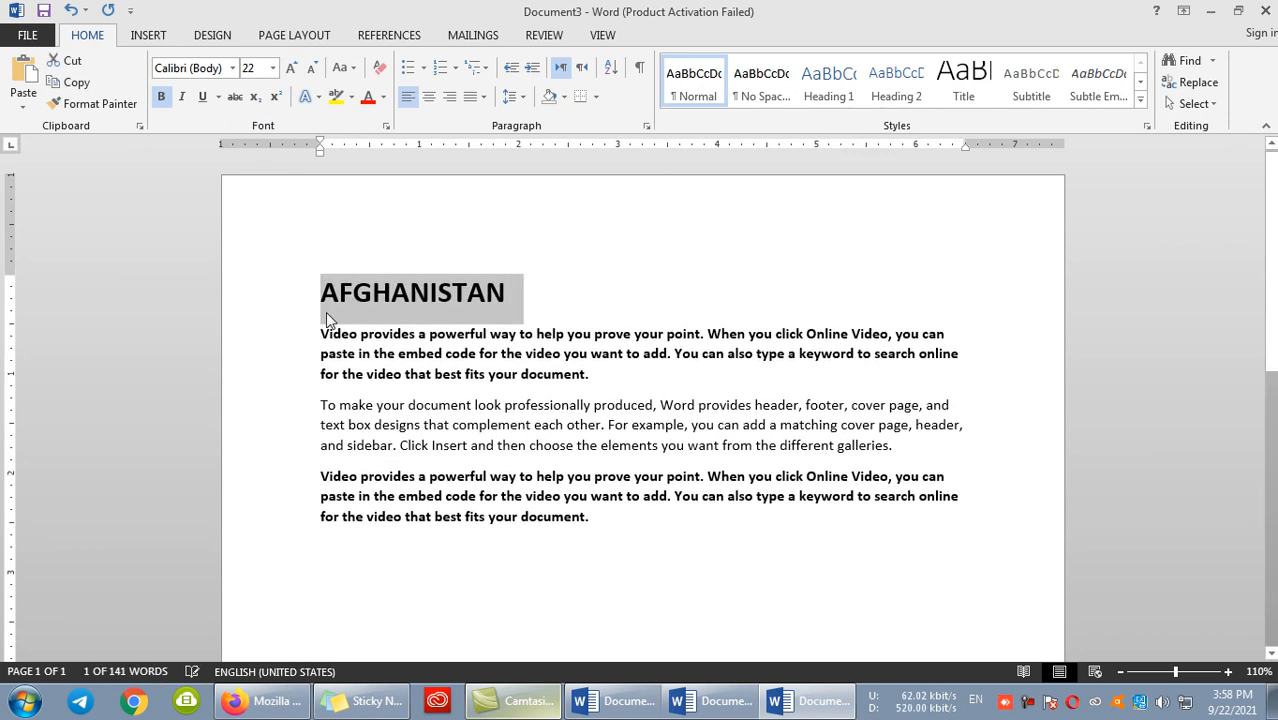
left_click(383, 97)
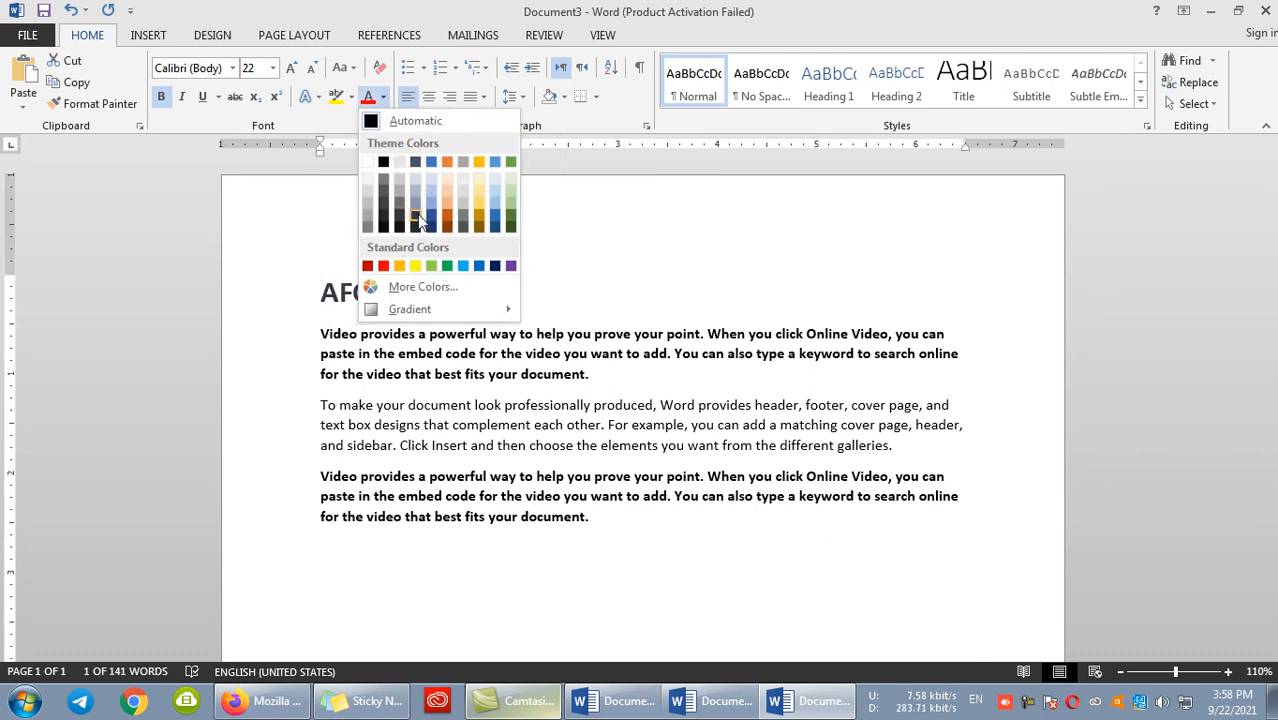
left_click(430, 230)
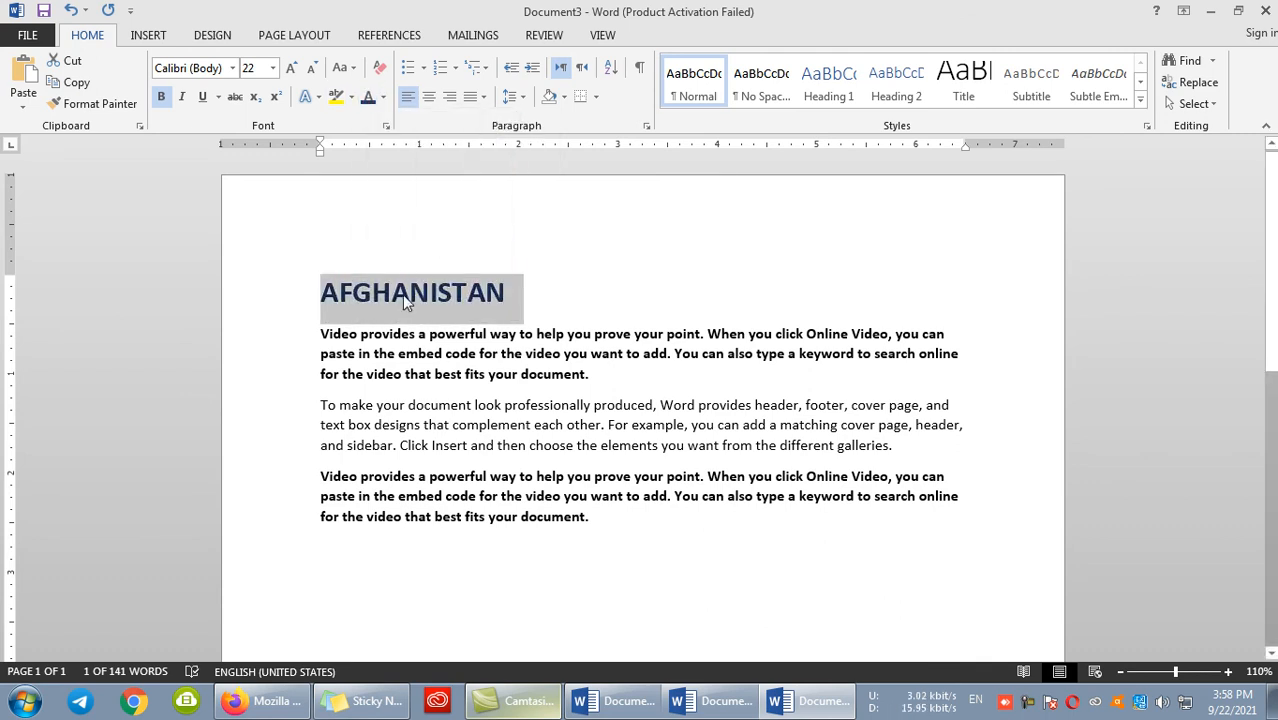
- Insert an automatic horizontal line below the last paragraph by entering three hyphens
scroll(291, 402, "down", 3)
left_click(340, 414)
type("---")
key("Return")
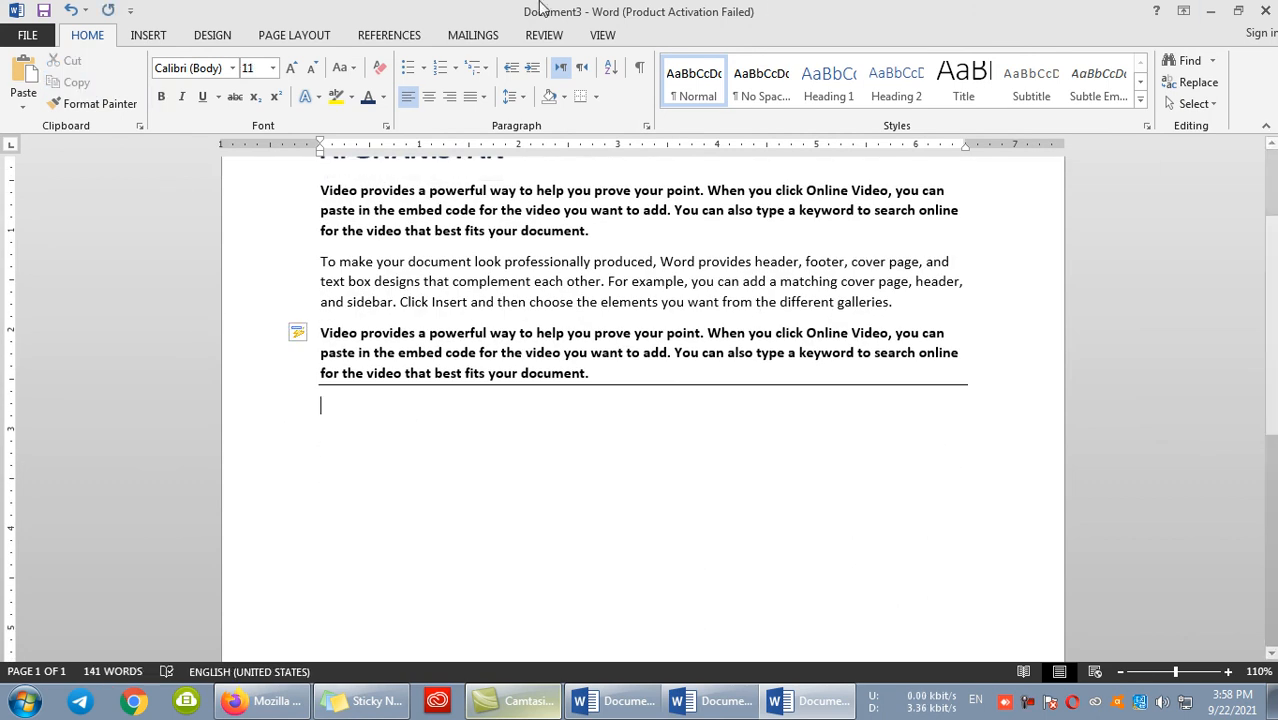
left_click(24, 106)
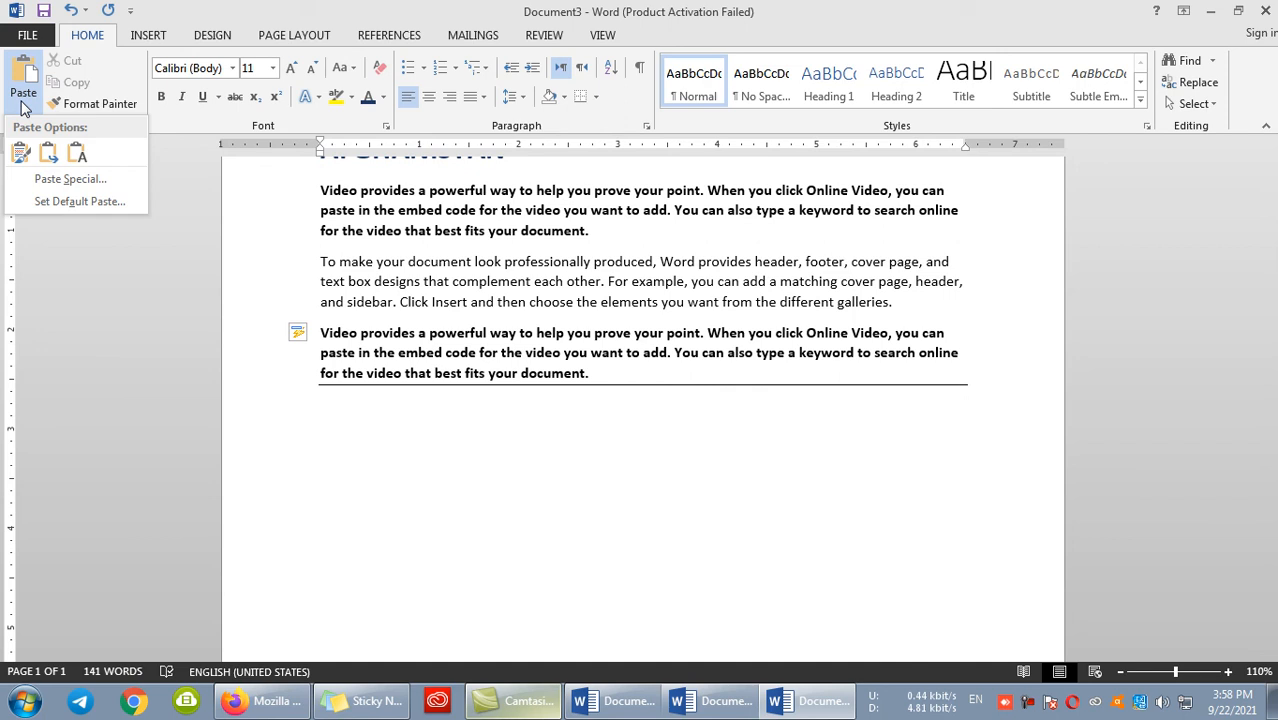
left_click(68, 180)
left_click_drag(626, 72, 684, 58)
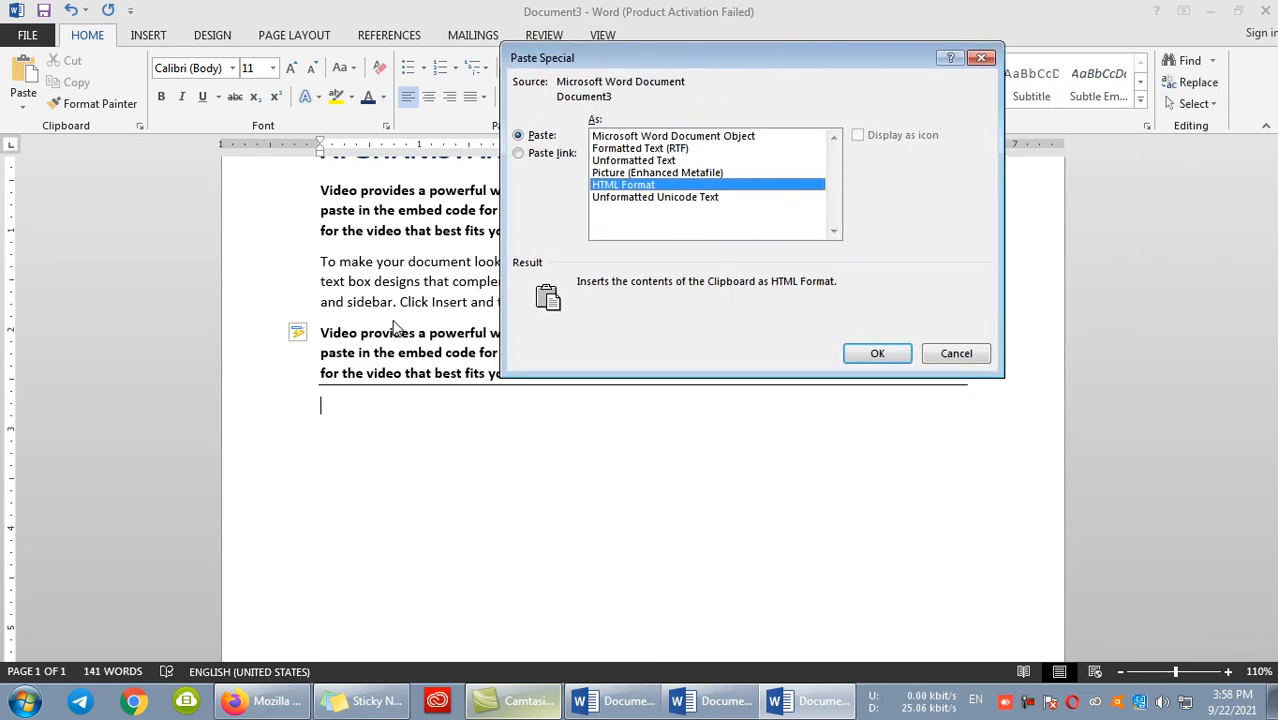
left_click(956, 353)
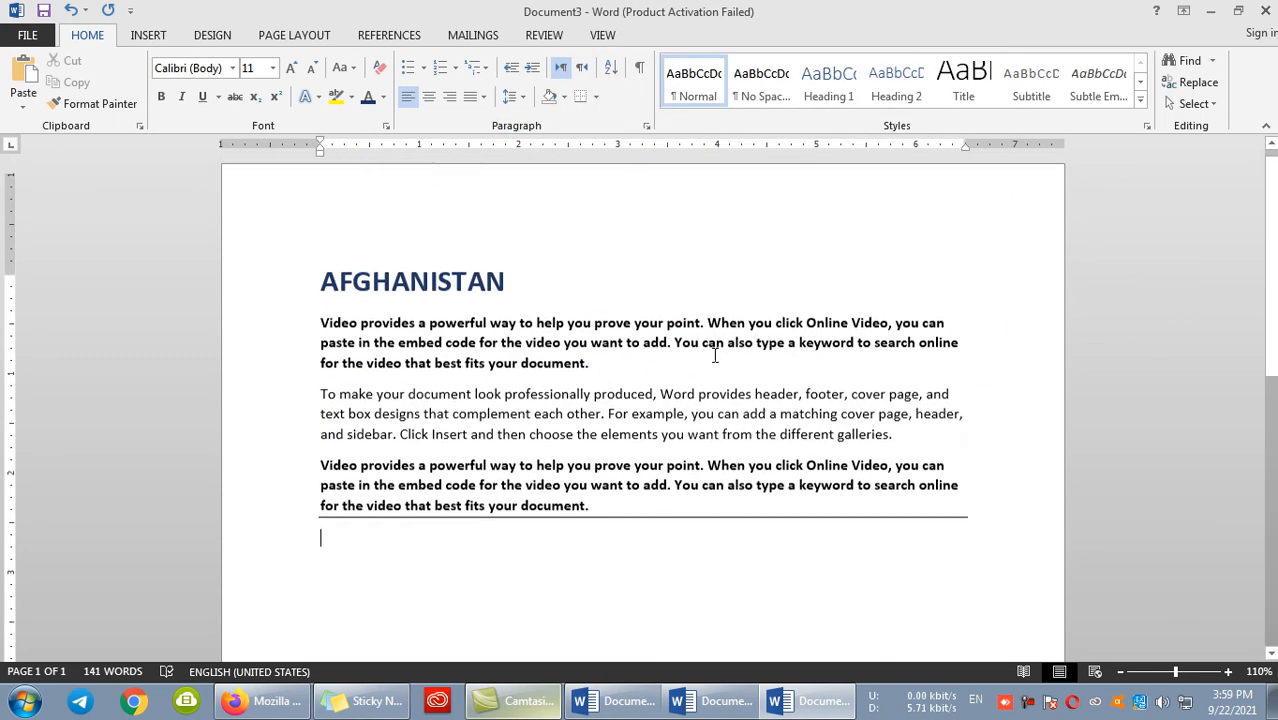
- Change the font of the AFGHANISTAN heading to Algerian
triple_click(484, 268)
key("super+c")
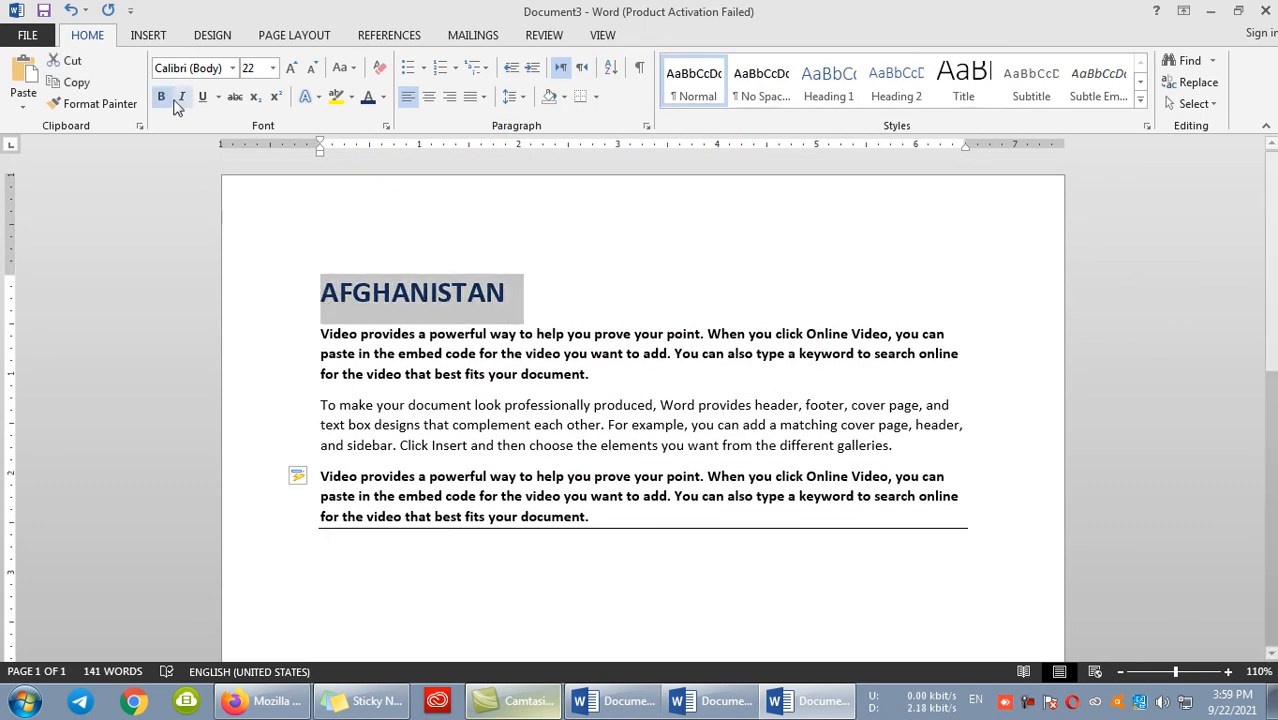
left_click(233, 68)
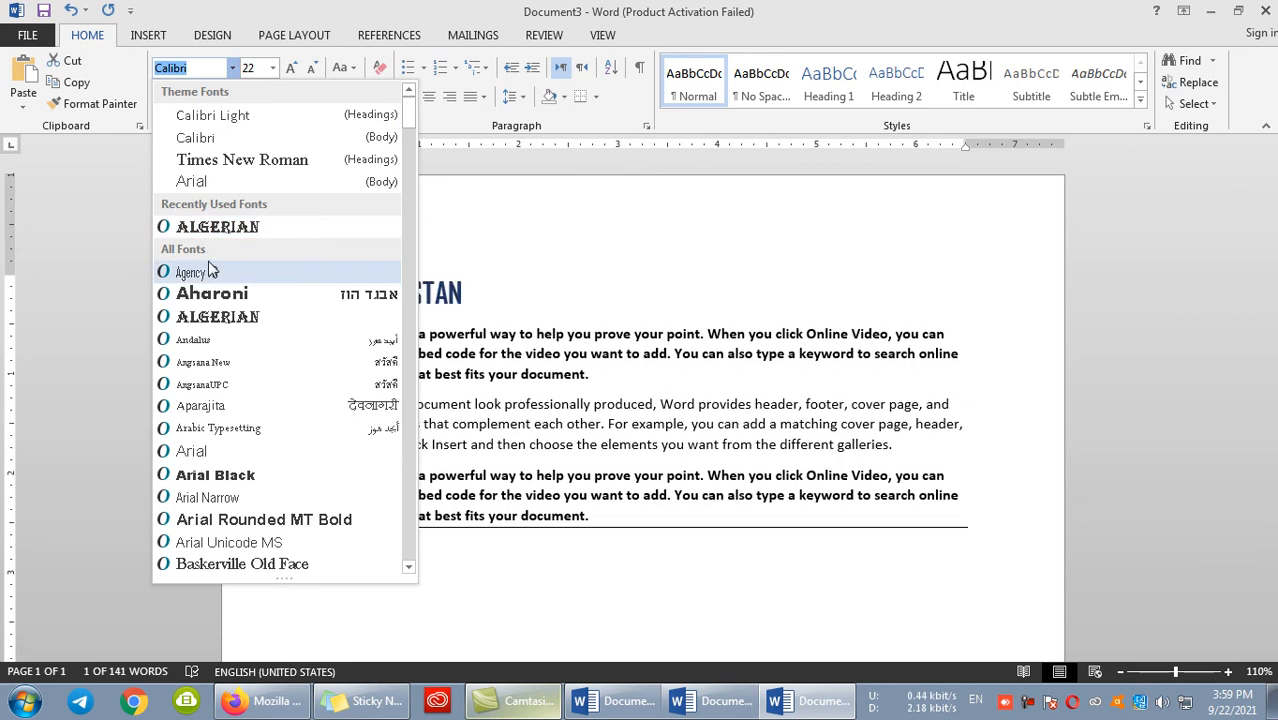
left_click(186, 234)
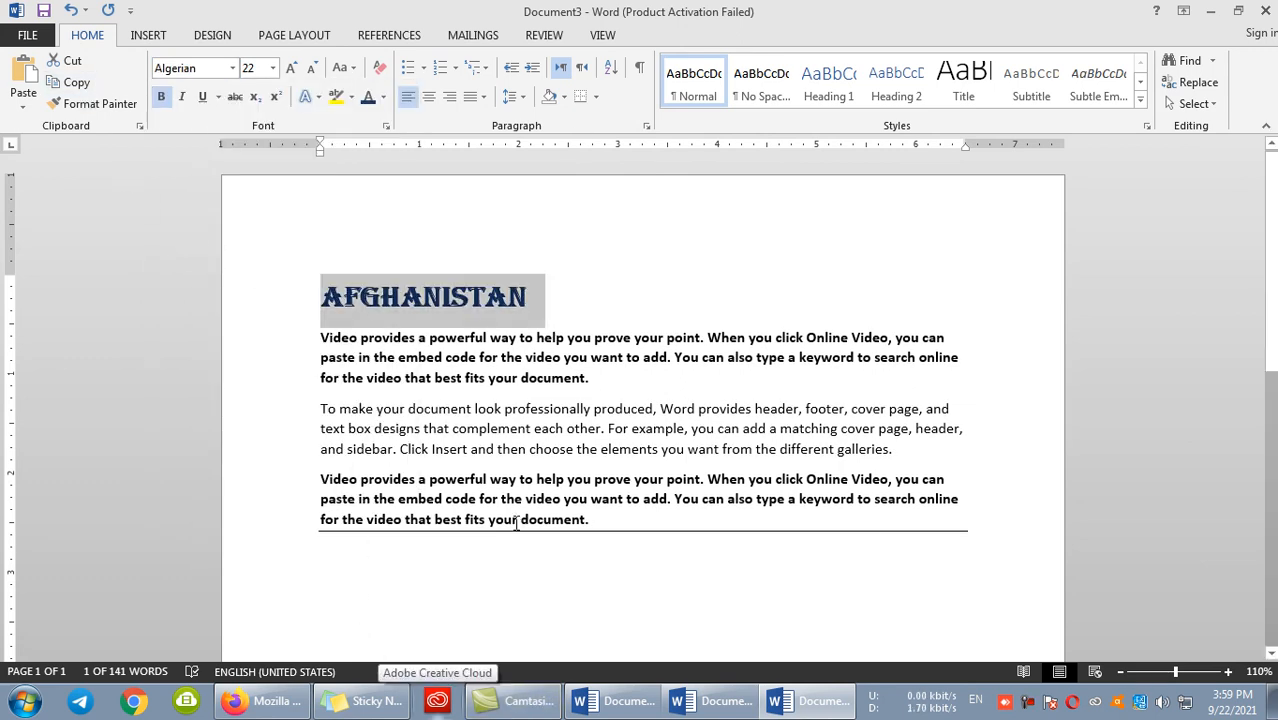
- Paste a copy of the AFGHANISTAN heading below the horizontal line as Unformatted Unicode Text using Paste Special
scroll(408, 488, "down", 2)
left_click(392, 489)
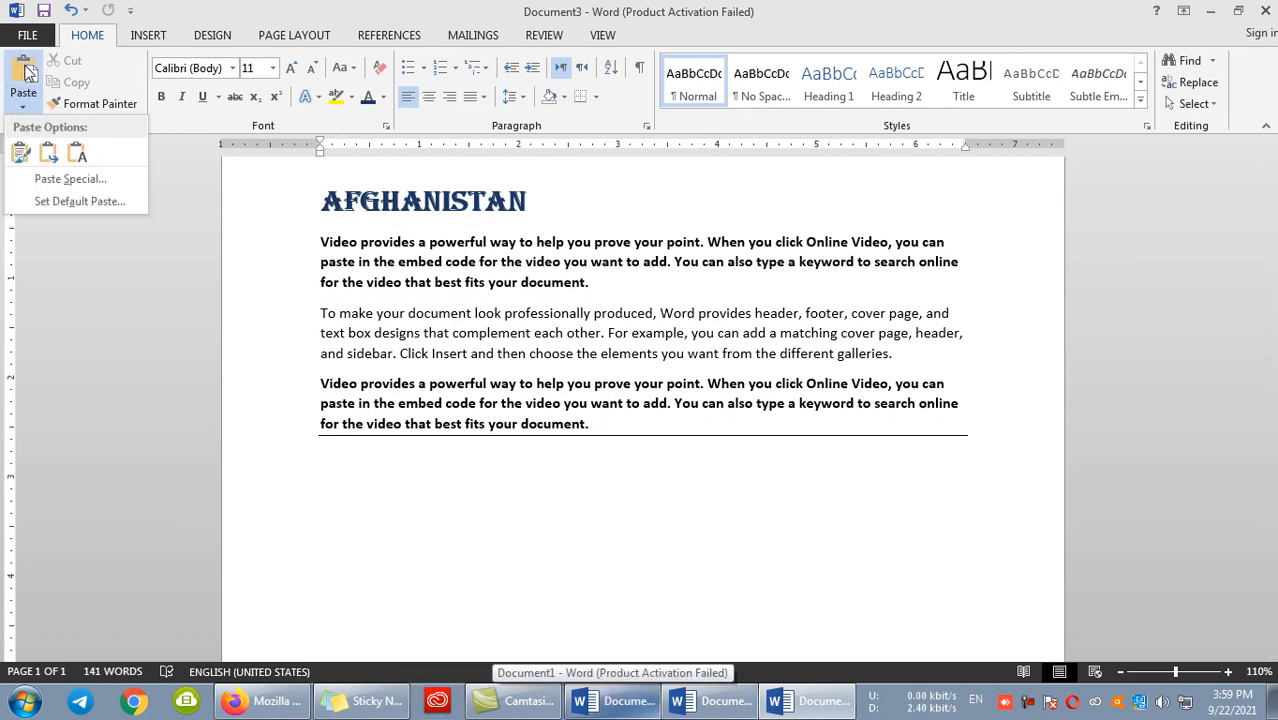
left_click(66, 178)
left_click_drag(655, 66, 764, 52)
left_click(736, 183)
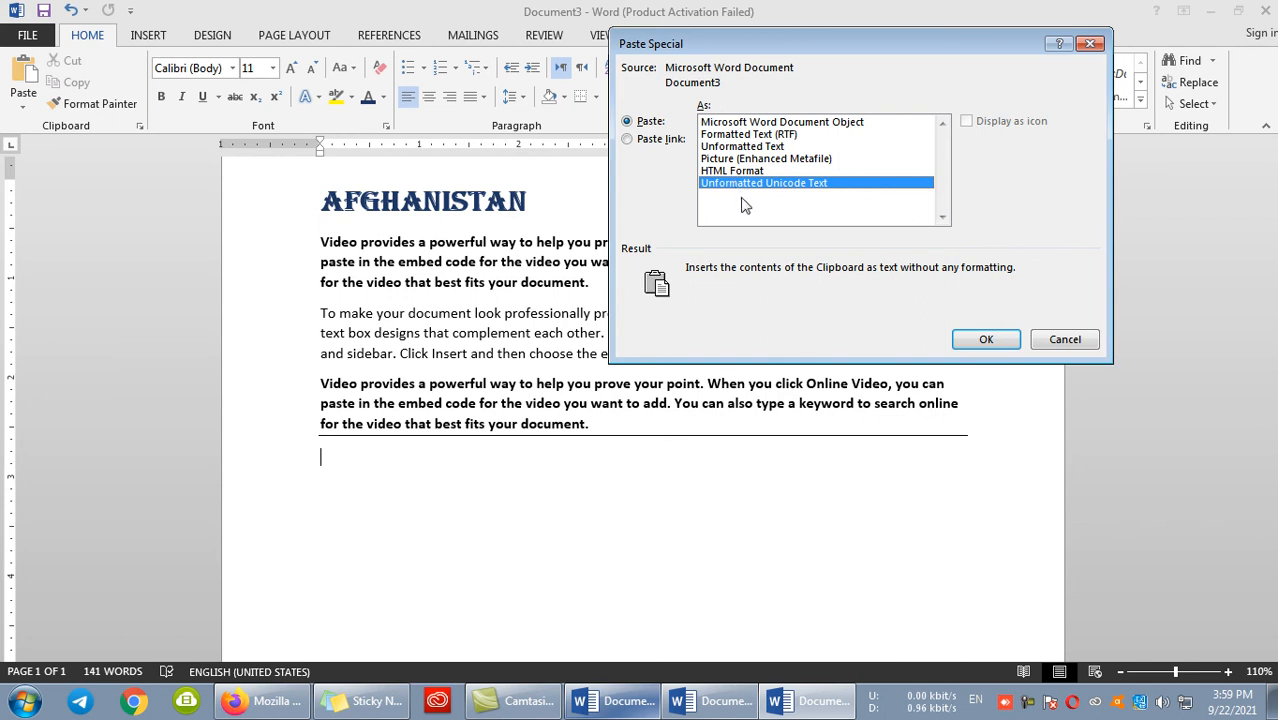
left_click(984, 340)
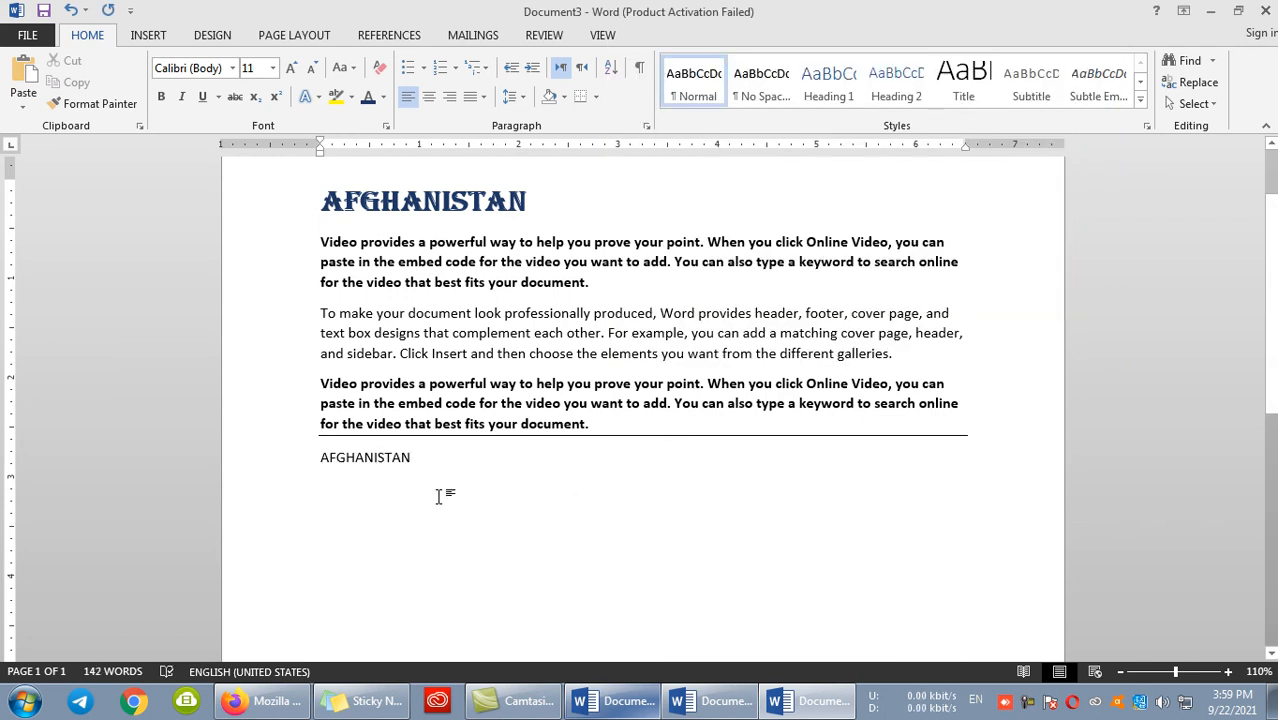
- Paste the heading in HTML Format on a new line under the plain-text copy, and delete the pasted heading again
key("Return")
left_click(38, 95)
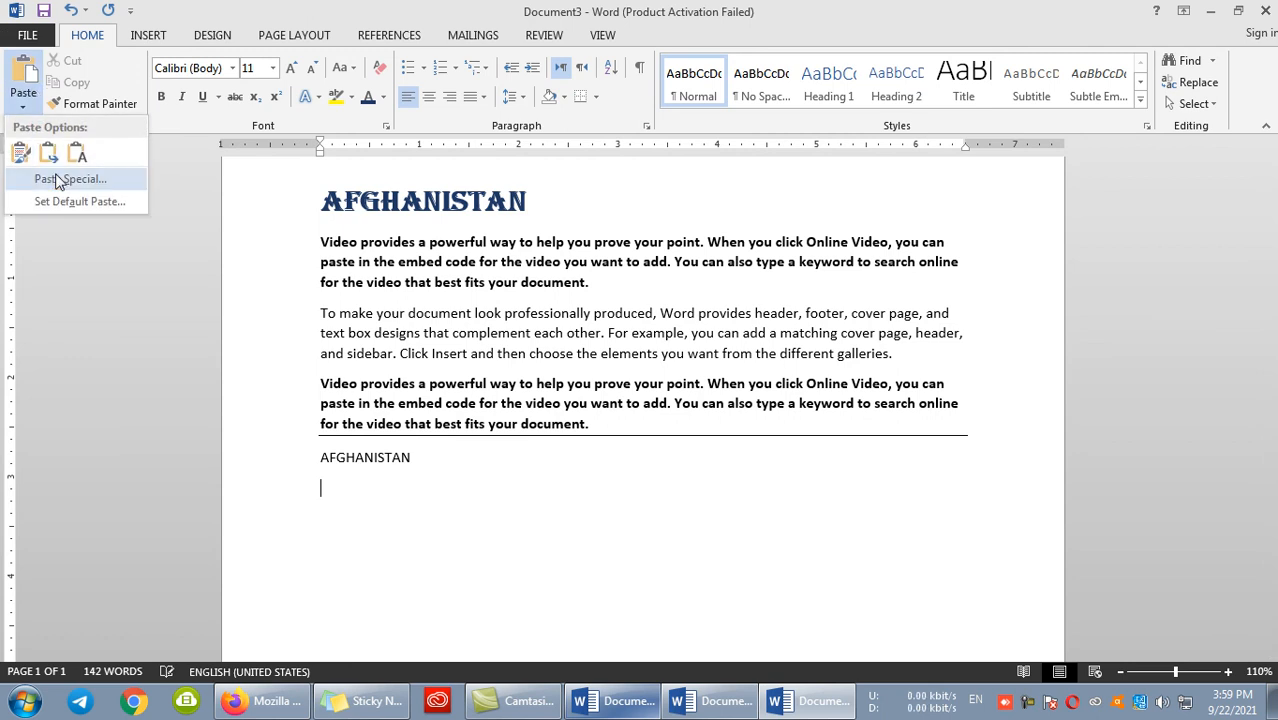
left_click(50, 174)
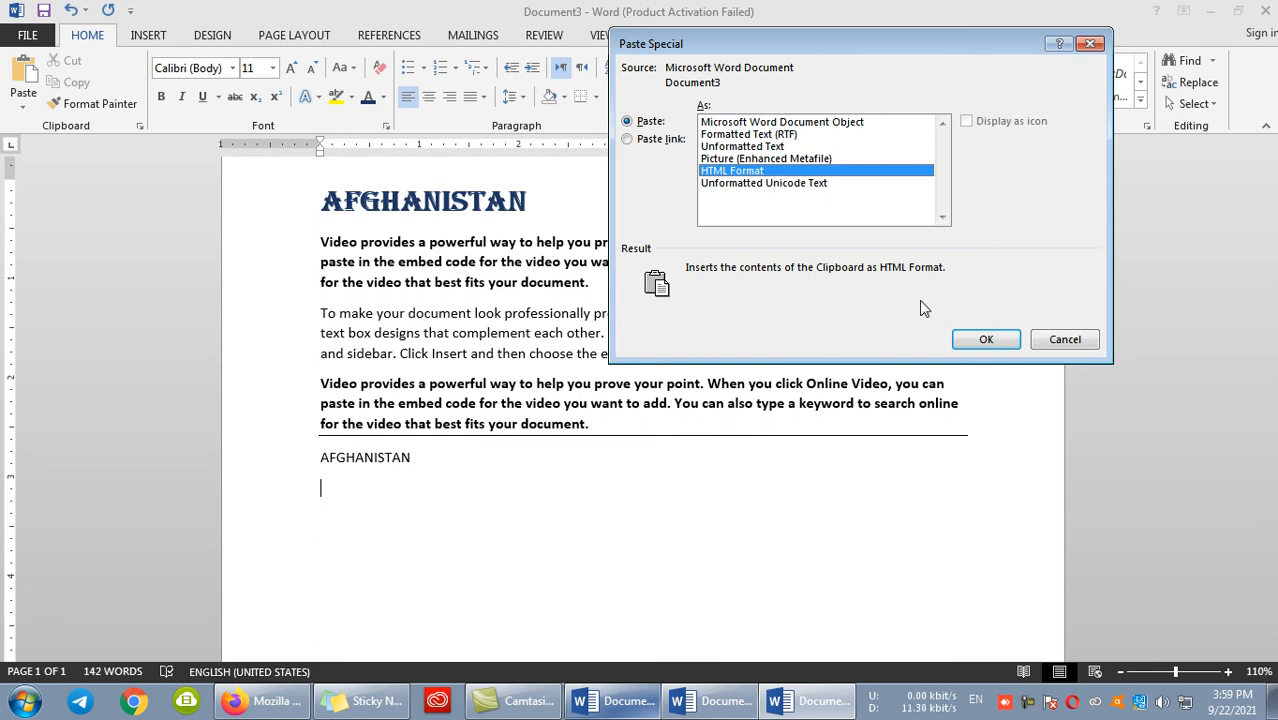
left_click(962, 337)
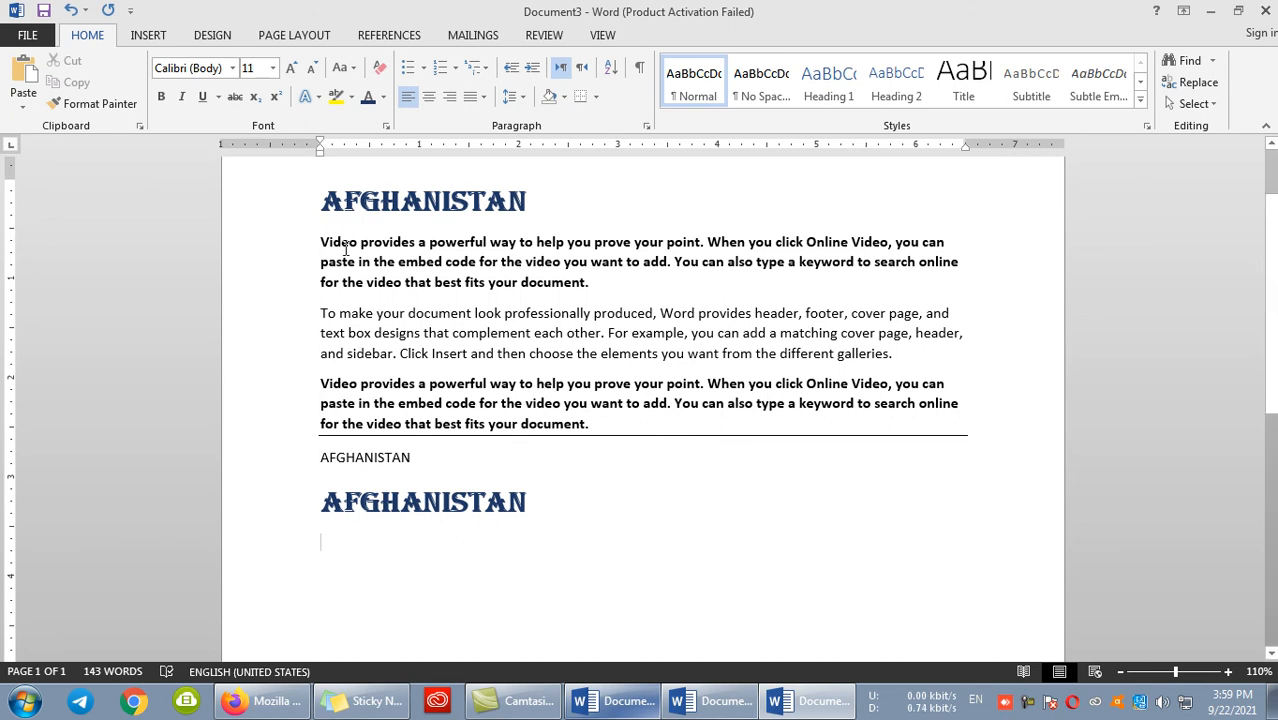
left_click_drag(551, 486, 251, 513)
key("Delete")
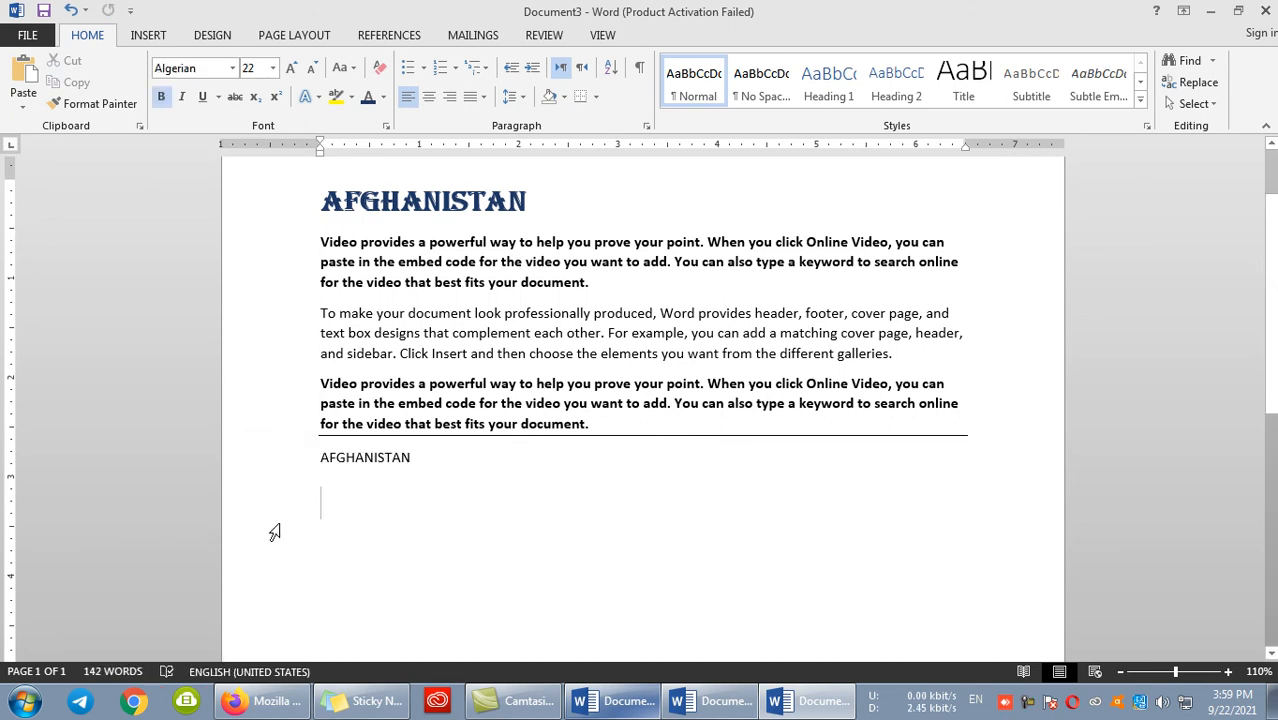
- Switch to Firefox, search Google for DATABASE in a new tab and open the Wikipedia article on databases
left_click(240, 701)
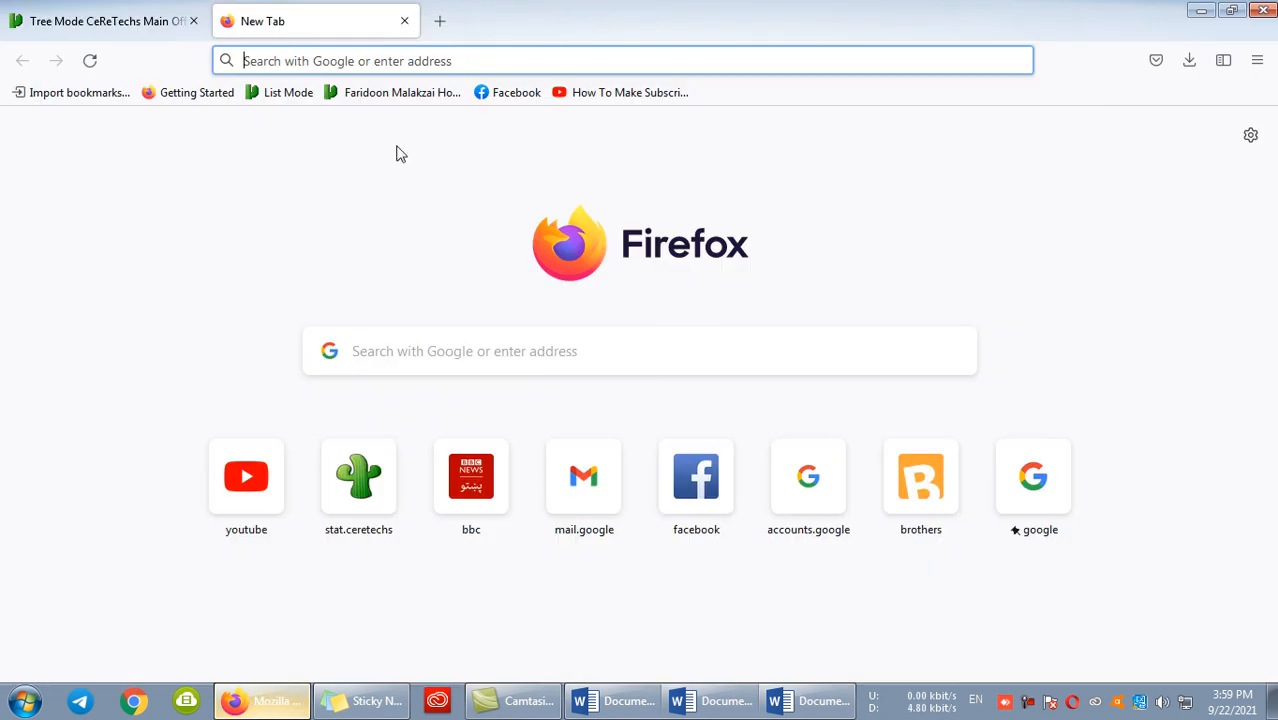
left_click(440, 21)
left_click(1003, 490)
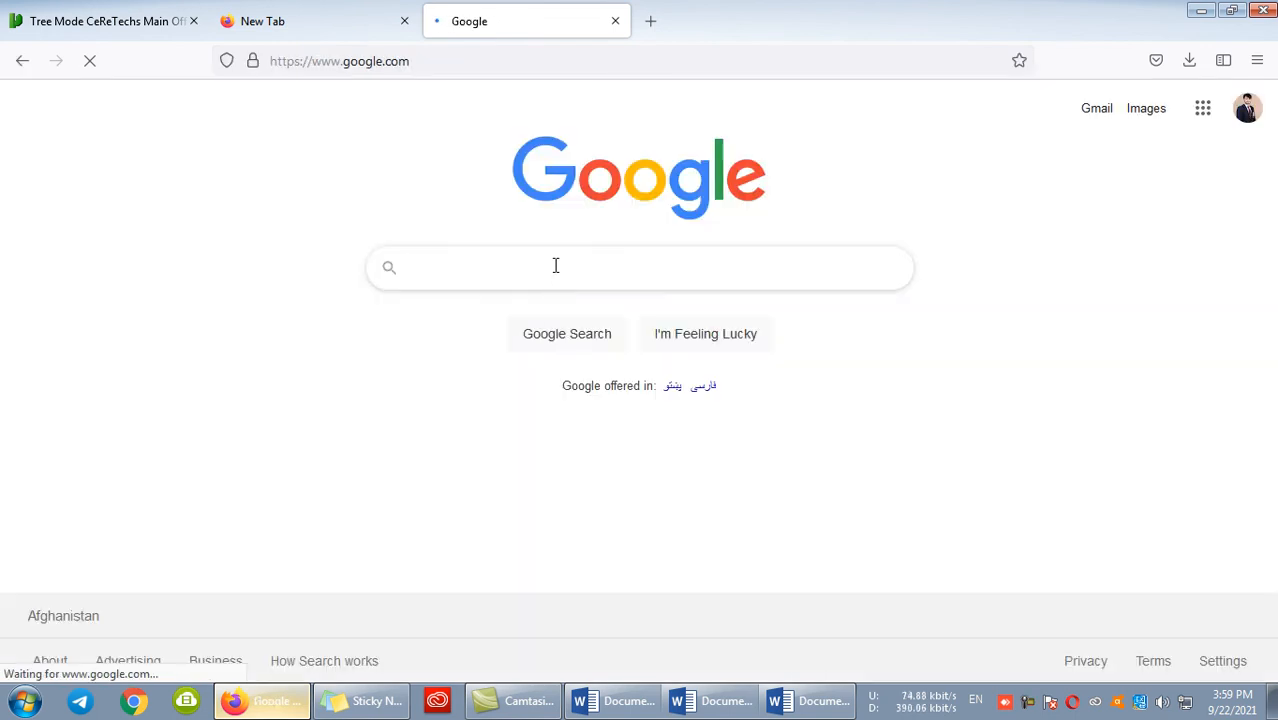
left_click(527, 254)
type("DATABAS")
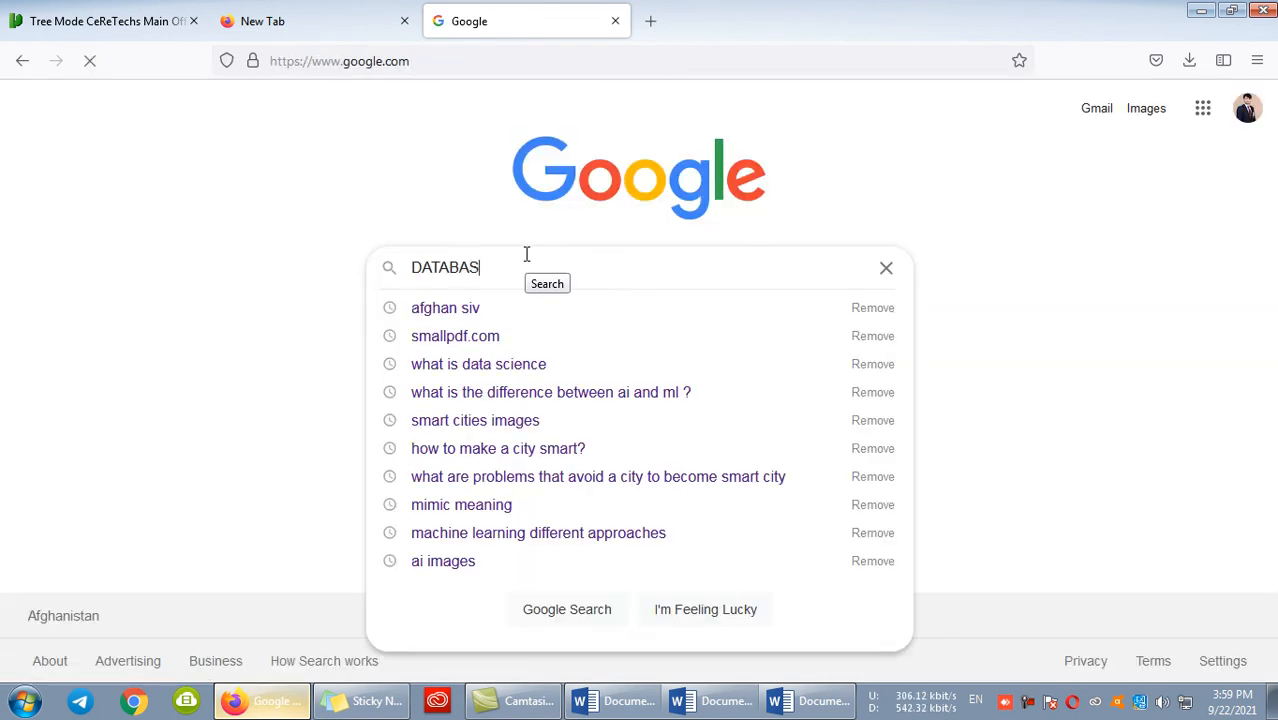
type("E")
key("Return")
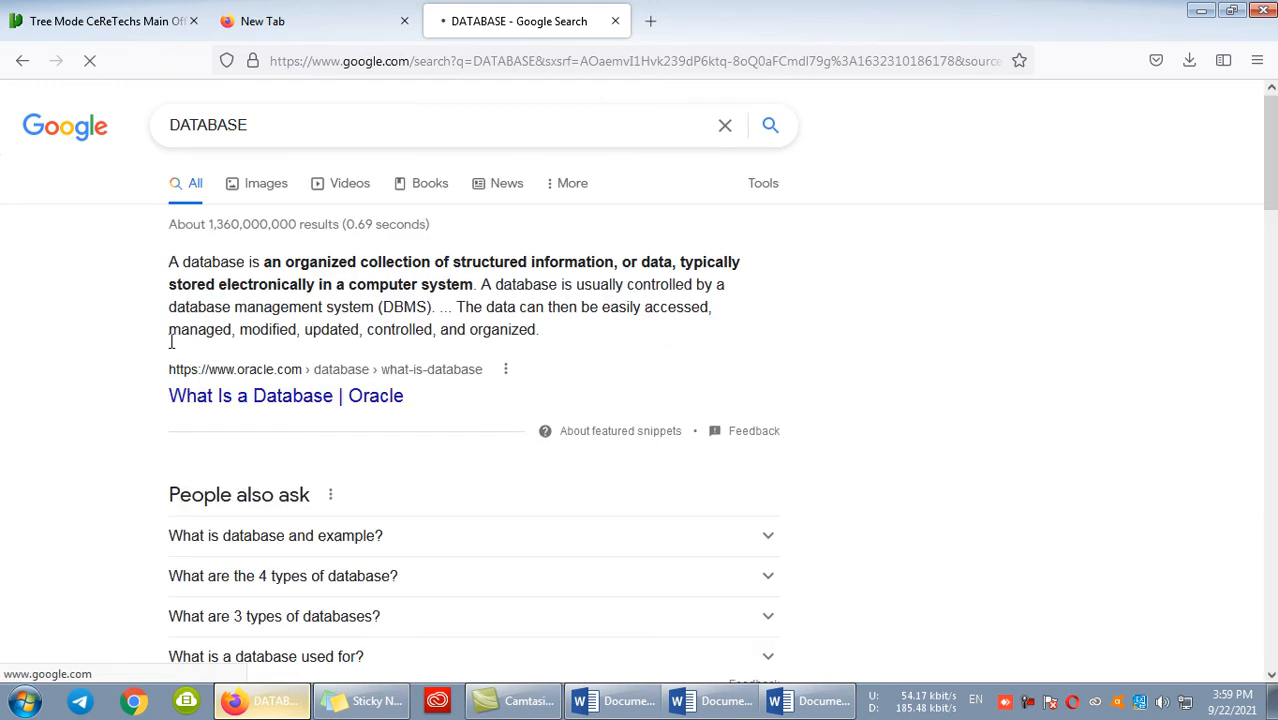
scroll(230, 425, "down", 4)
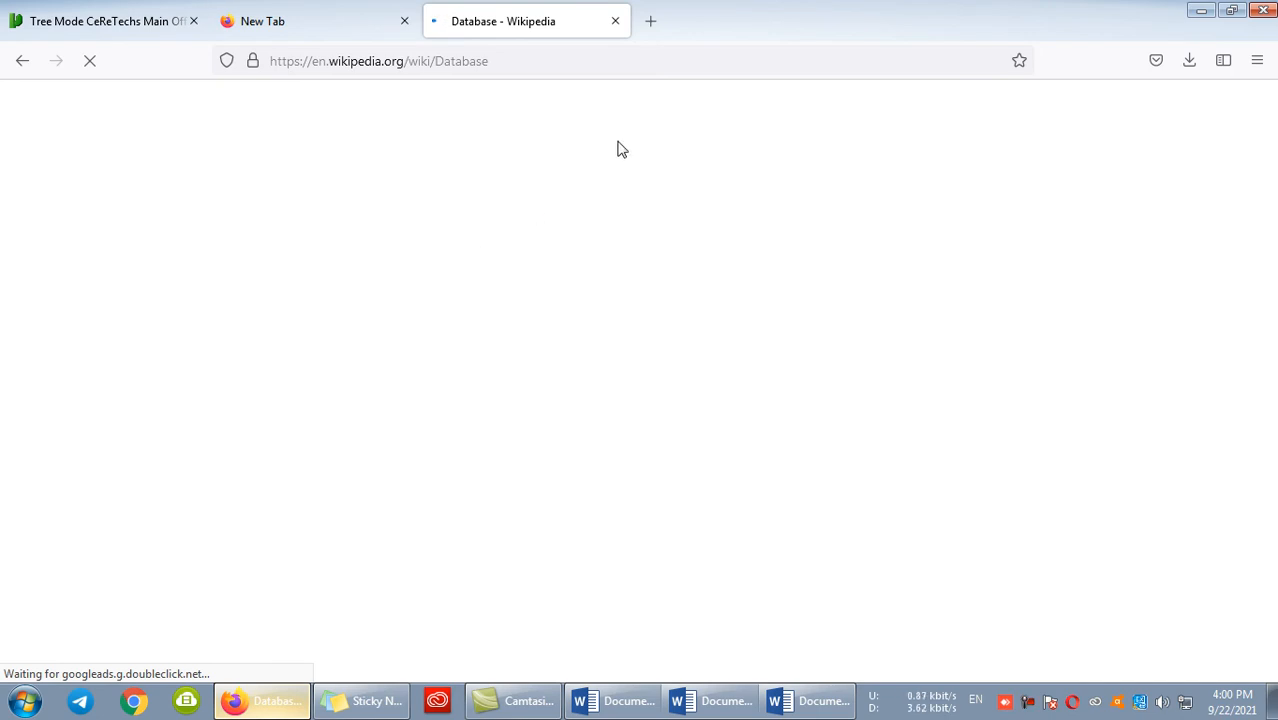
left_click(352, 10)
left_click(513, 10)
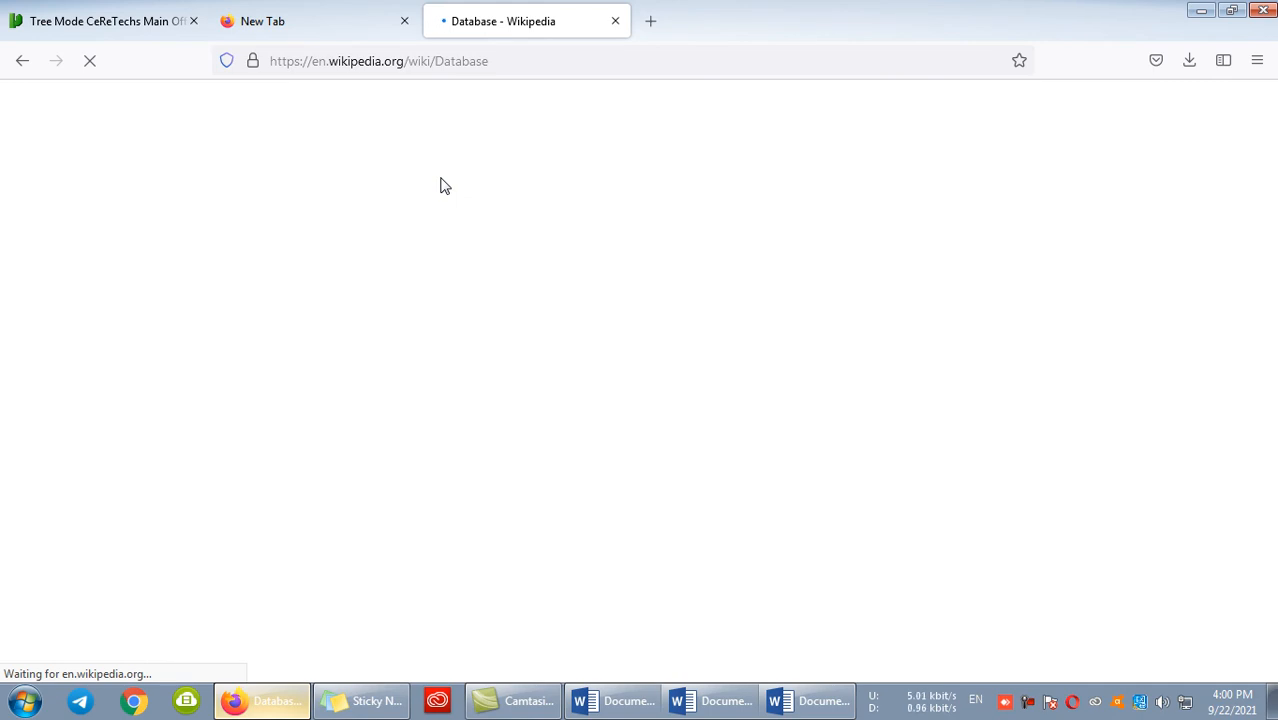
left_click(308, 8)
left_click(474, 8)
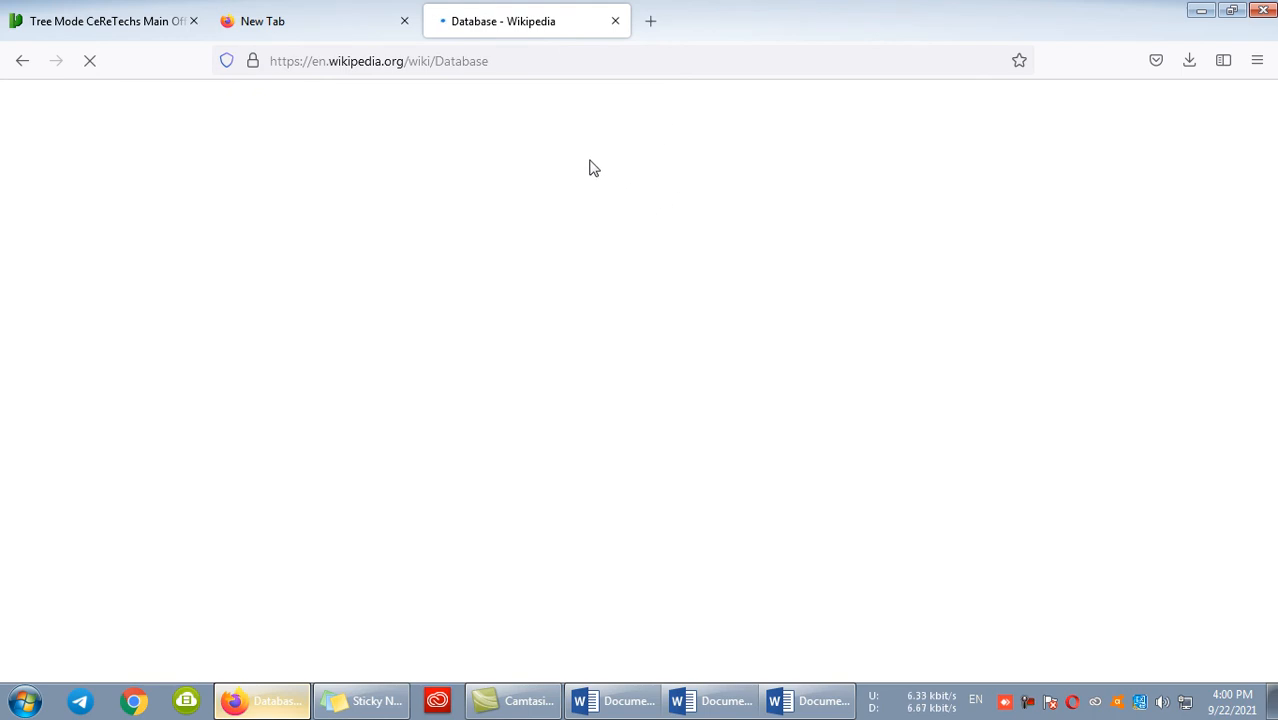
left_click(314, 8)
left_click(497, 14)
left_click(351, 8)
left_click(488, 10)
left_click(330, 8)
left_click(494, 11)
left_click(323, 8)
left_click(455, 10)
left_click(335, 8)
left_click(528, 12)
left_click(345, 8)
left_click(539, 14)
left_click(340, 8)
left_click(527, 8)
left_click(278, 12)
left_click(526, 8)
left_click(370, 8)
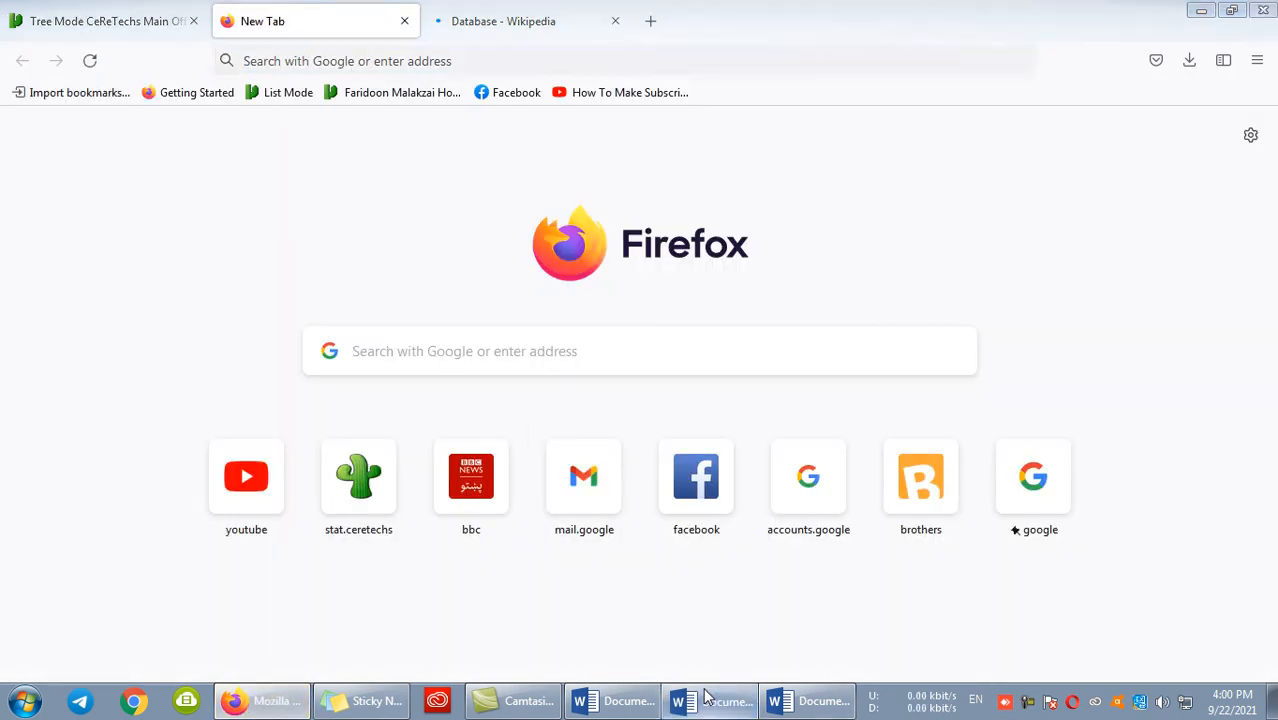
- Close the two blank Word documents, Document2 and Document1
left_click(705, 696)
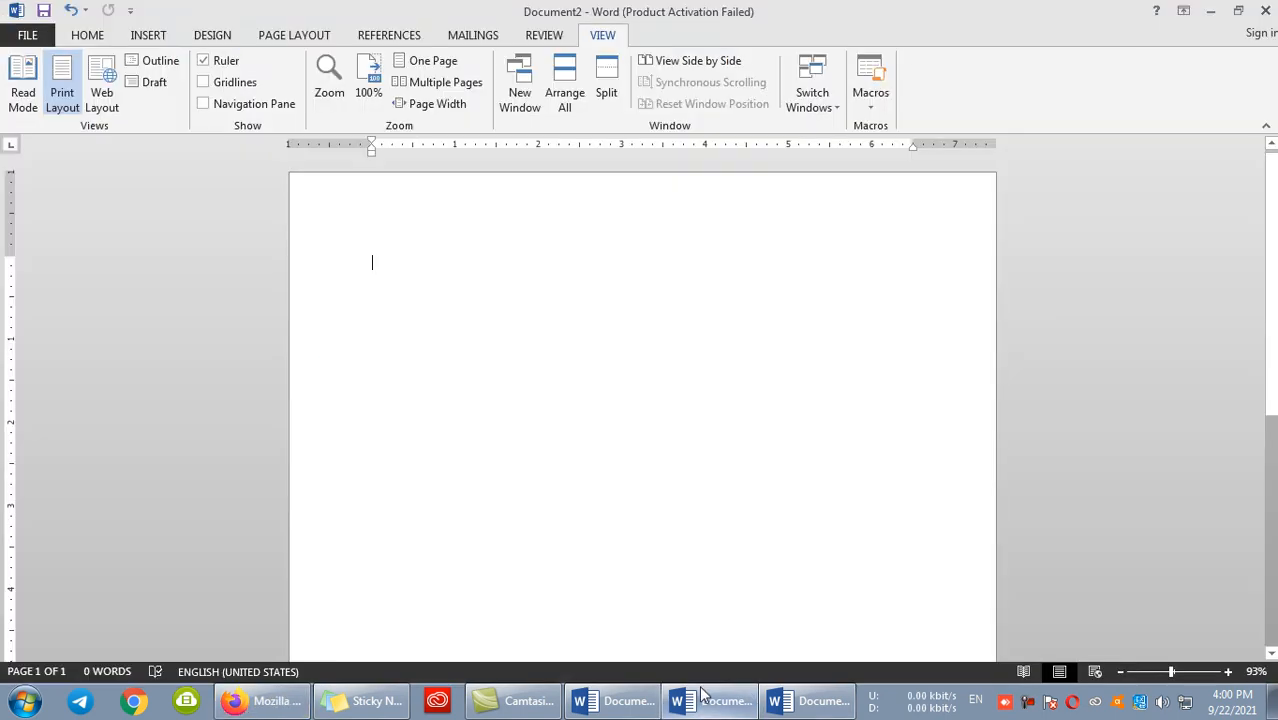
left_click(1265, 11)
left_click(639, 387)
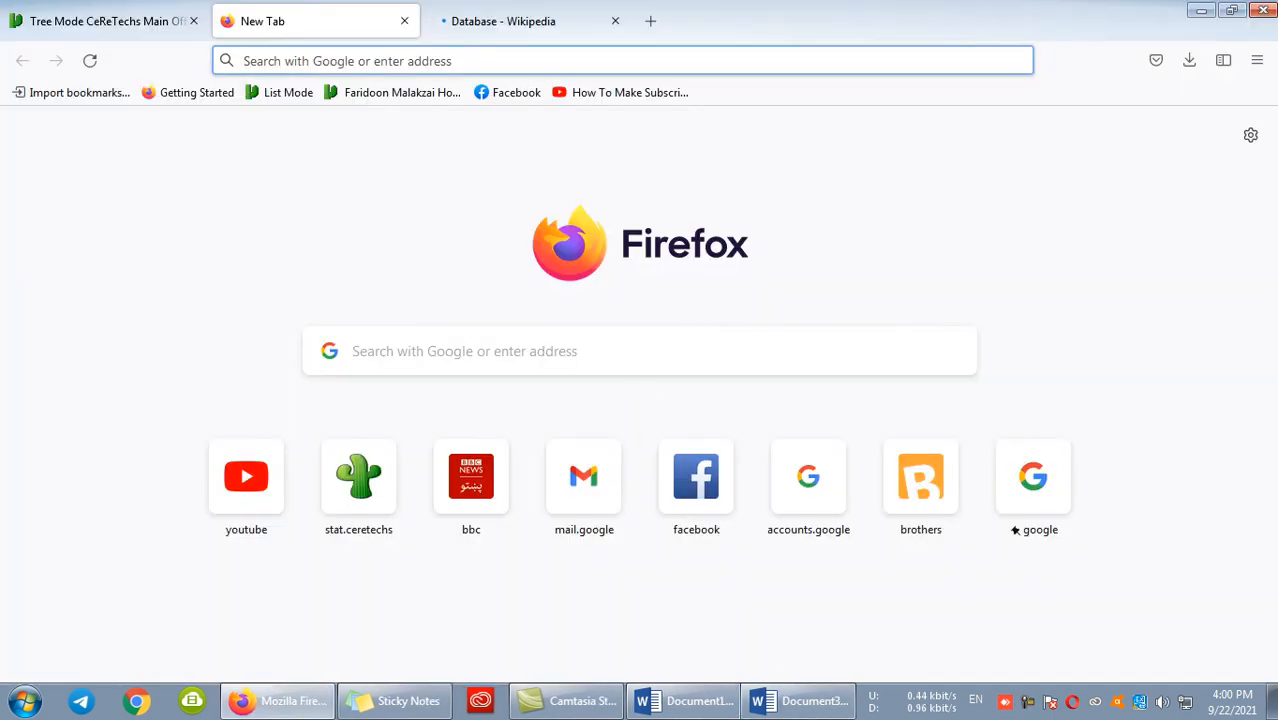
left_click(697, 700)
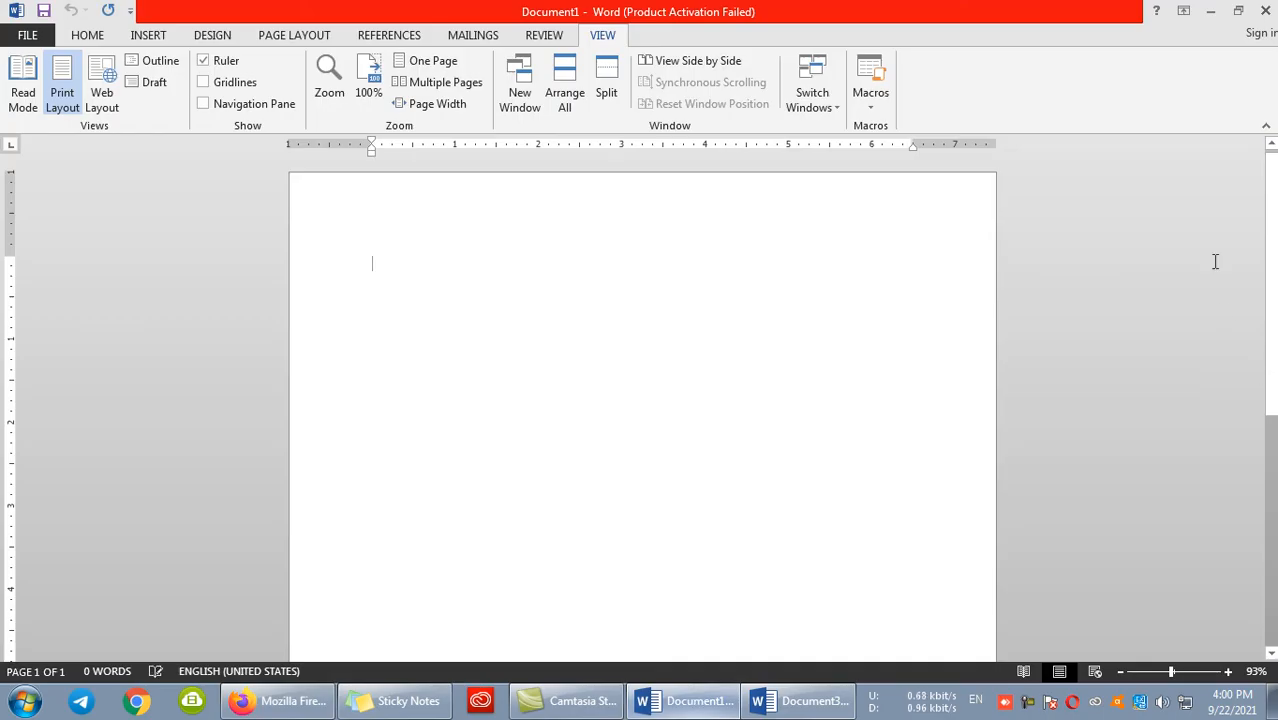
left_click(1265, 11)
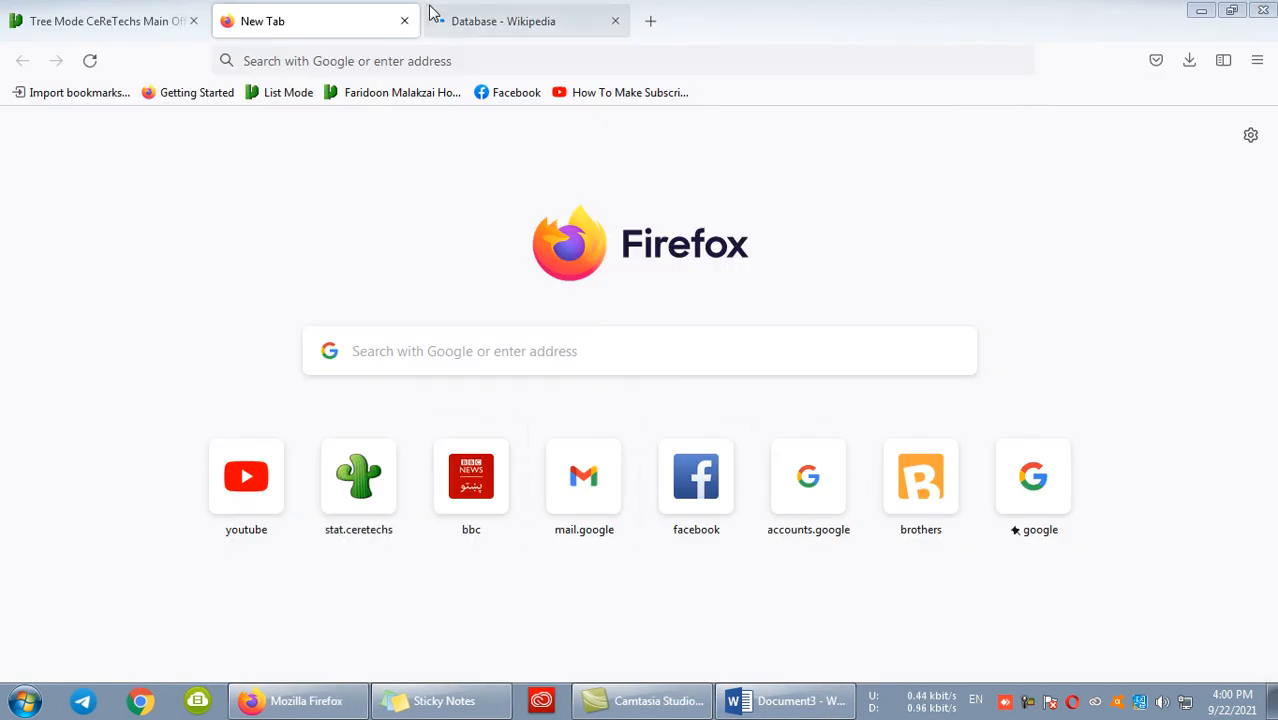
- Check the Wikipedia Database page in Firefox, and switch back to Document3 in Word
left_click(432, 14)
left_click(297, 24)
left_click(573, 11)
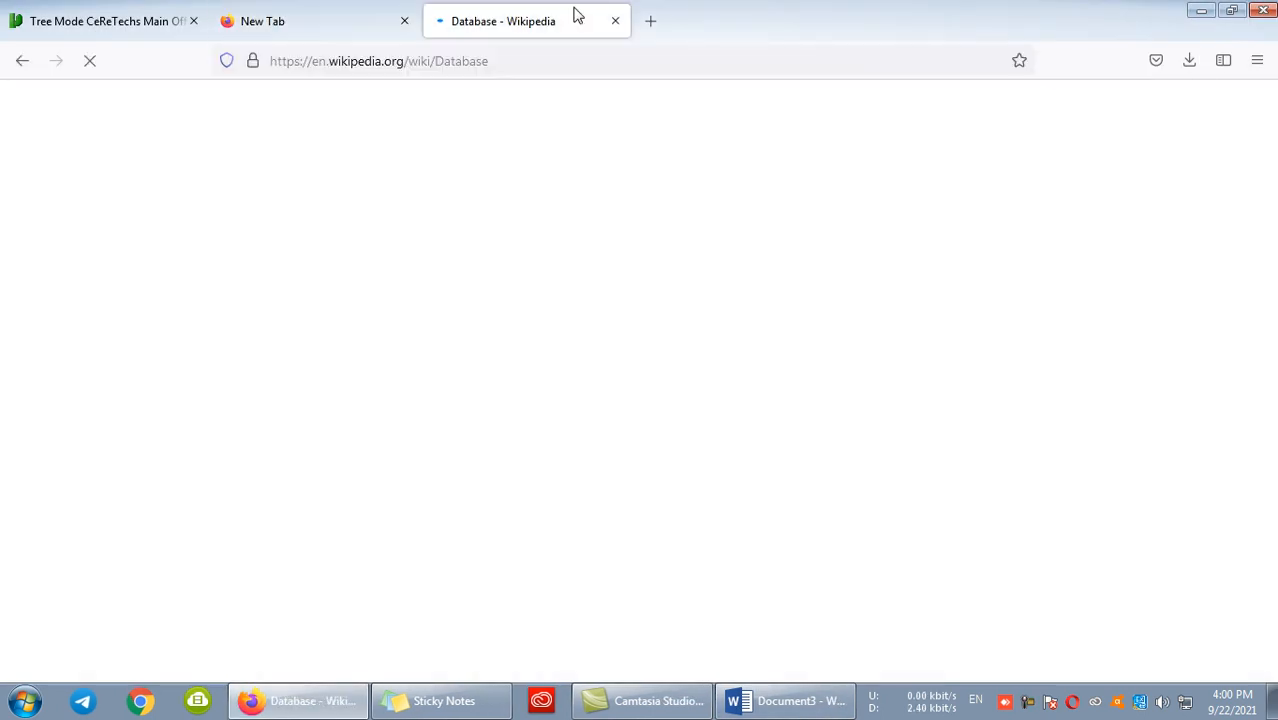
left_click(40, 11)
left_click(788, 701)
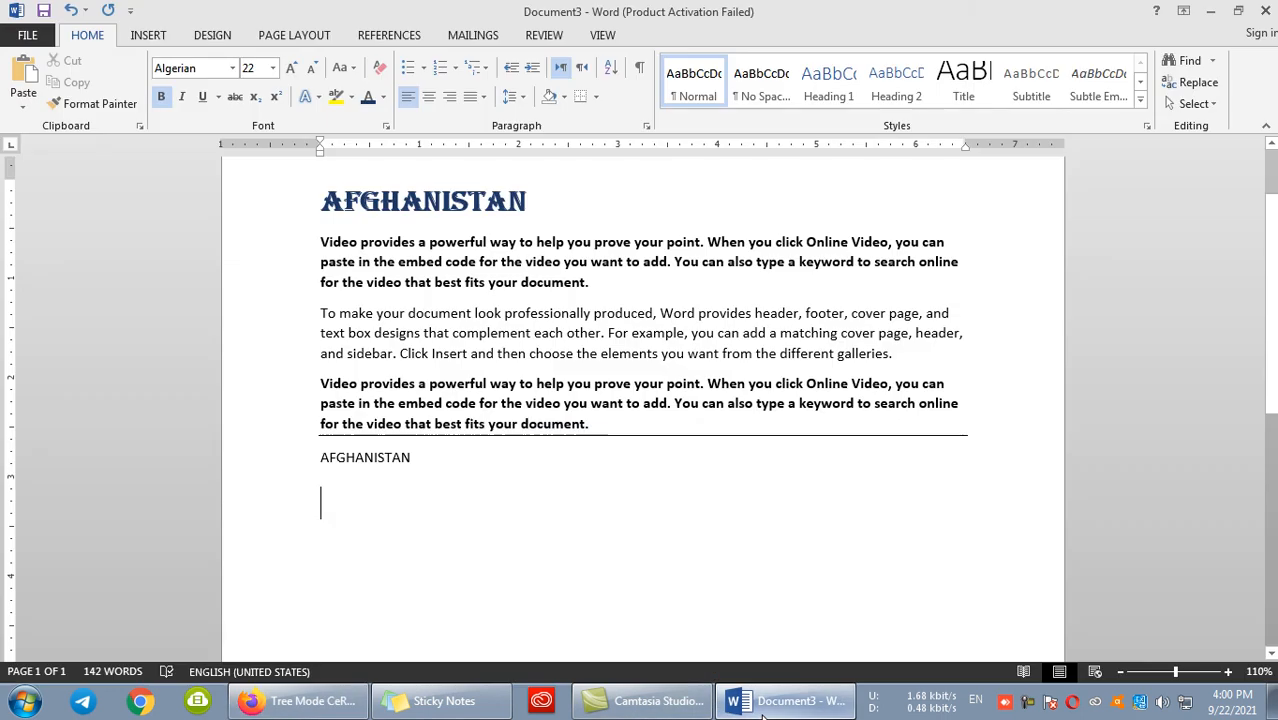
- Compare the unformatted and HTML options in Paste Special and paste the heading in HTML Format below the plain-text copy
left_click(24, 100)
left_click(70, 179)
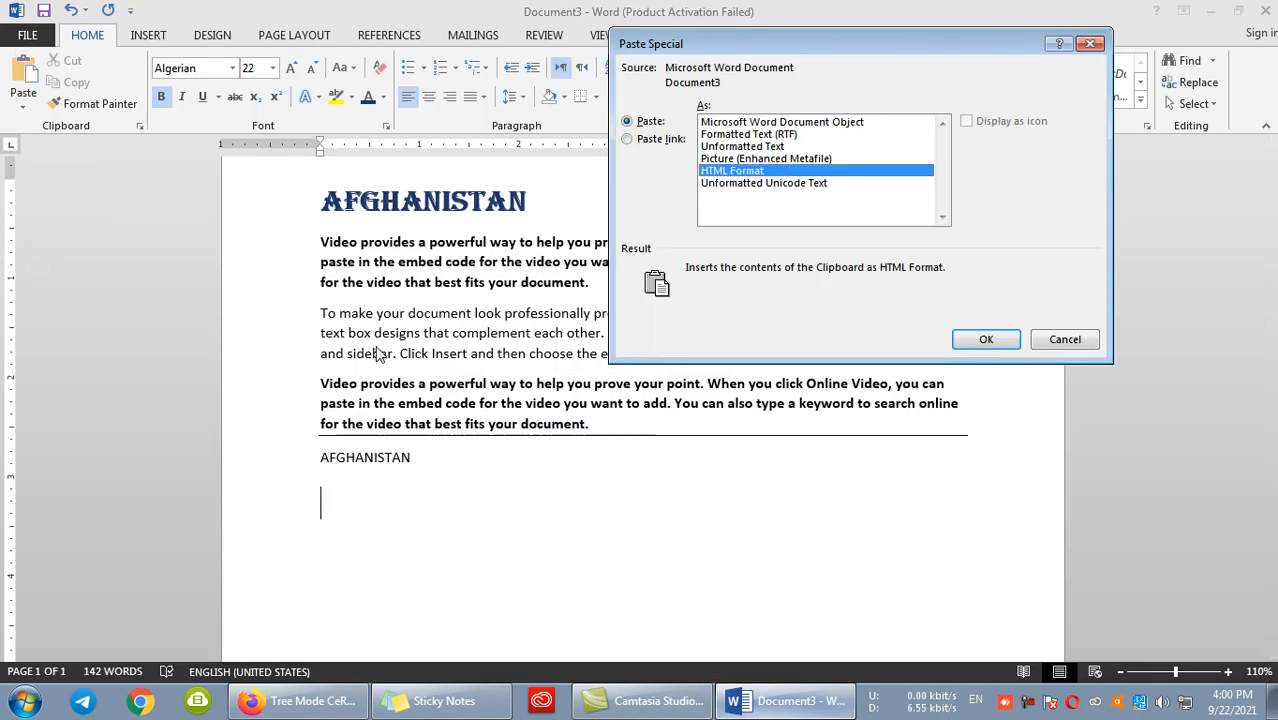
left_click(718, 184)
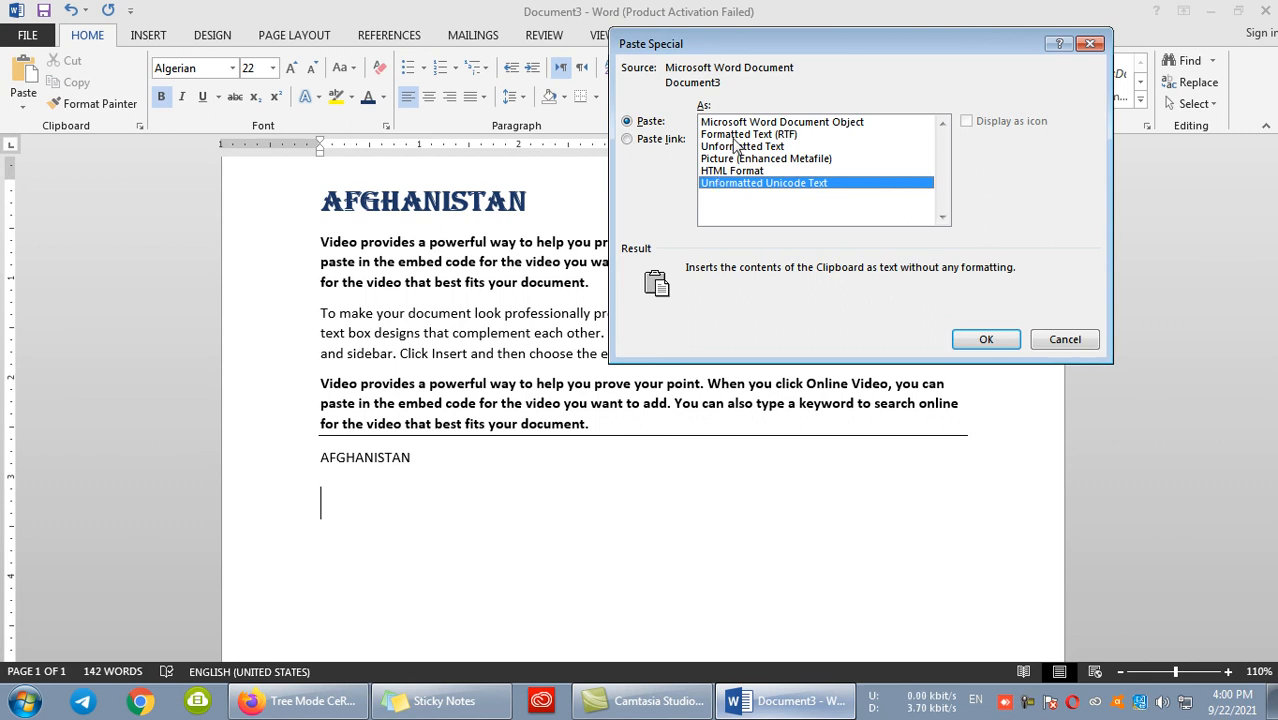
left_click(738, 148)
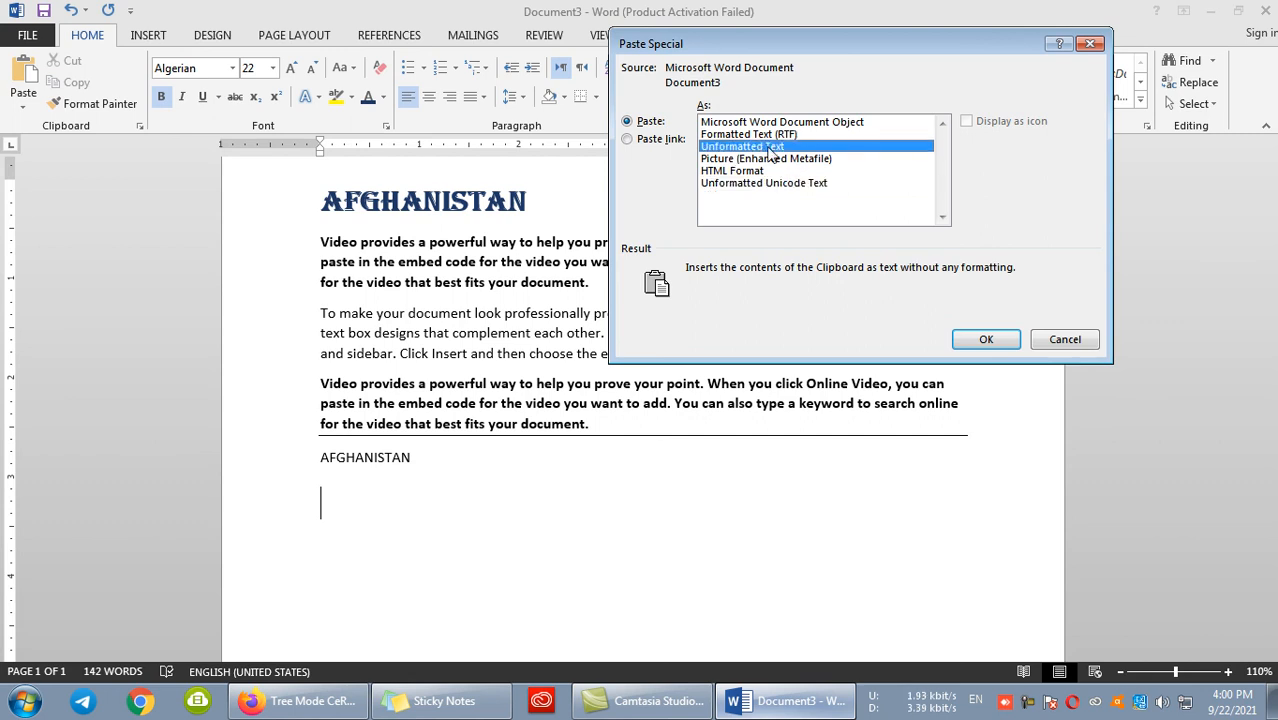
left_click(765, 186)
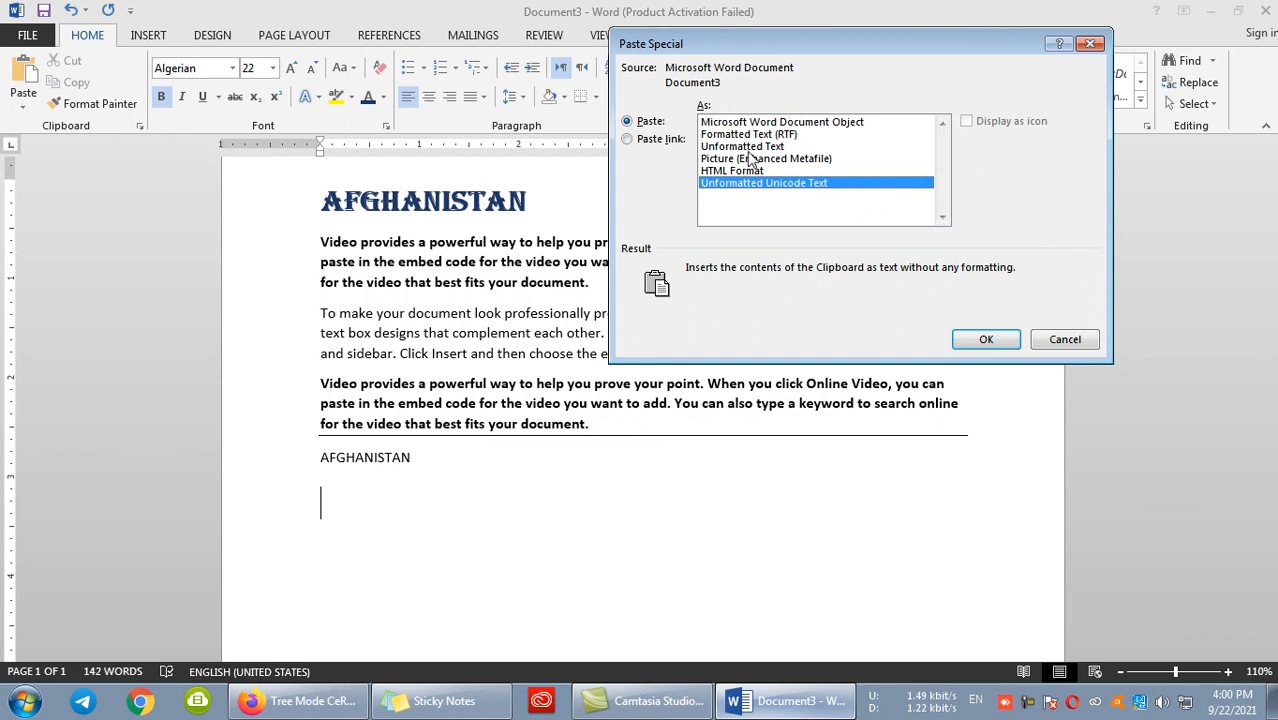
left_click(738, 148)
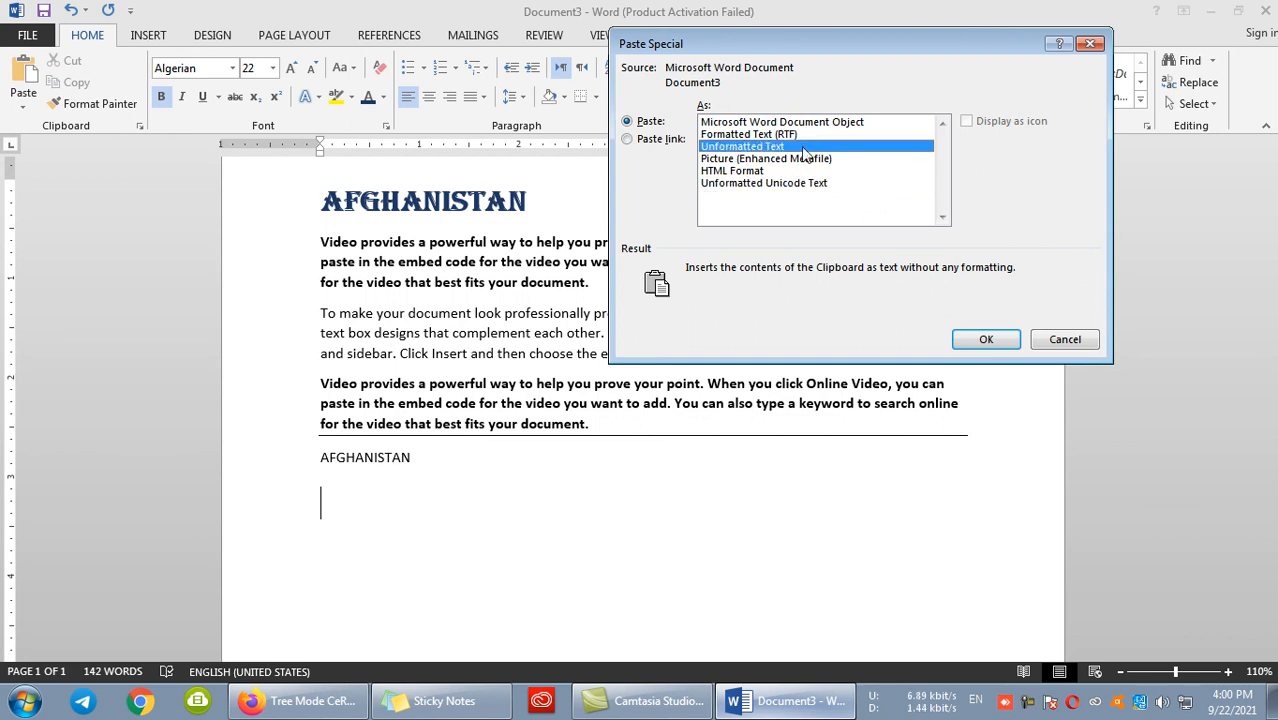
left_click(731, 186)
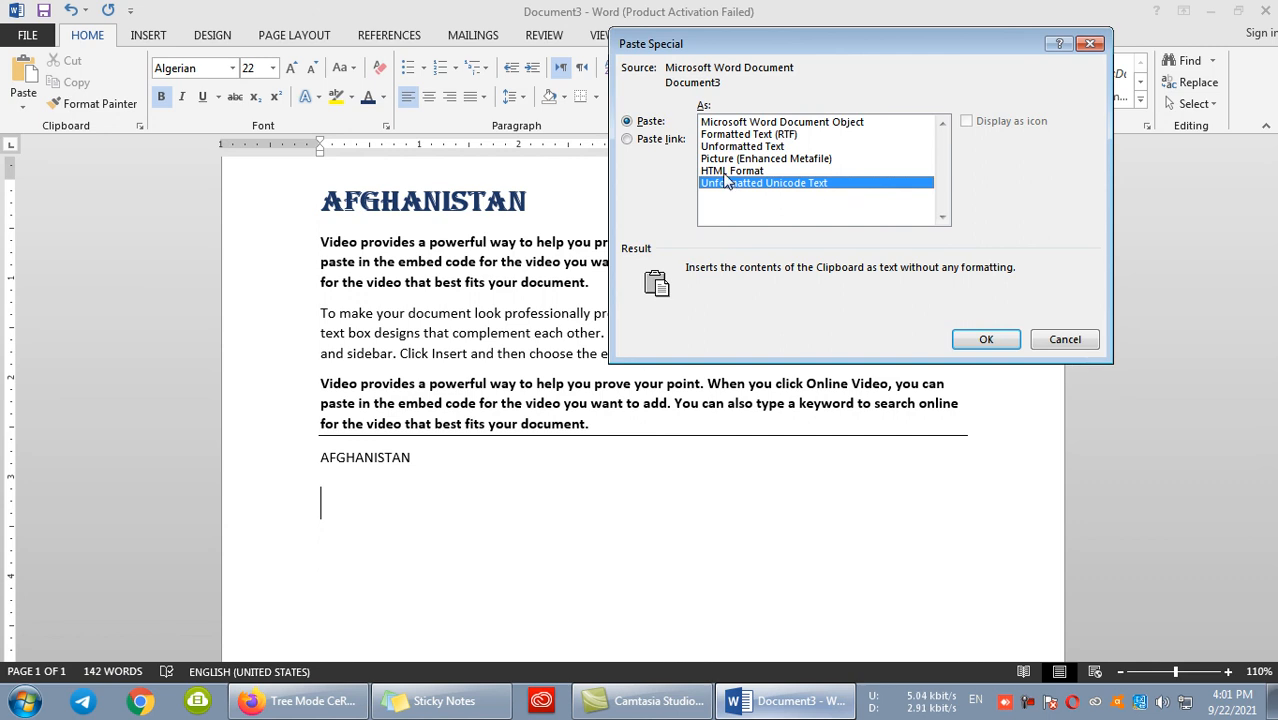
left_click(726, 172)
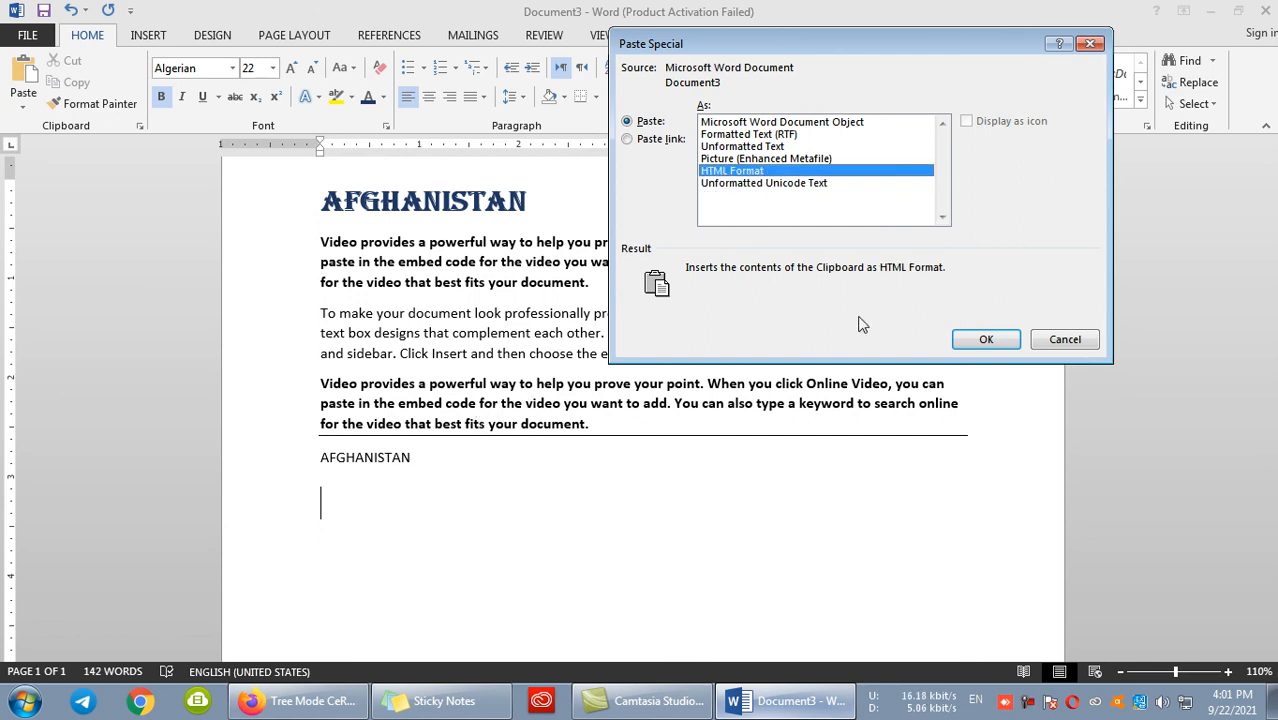
left_click(962, 342)
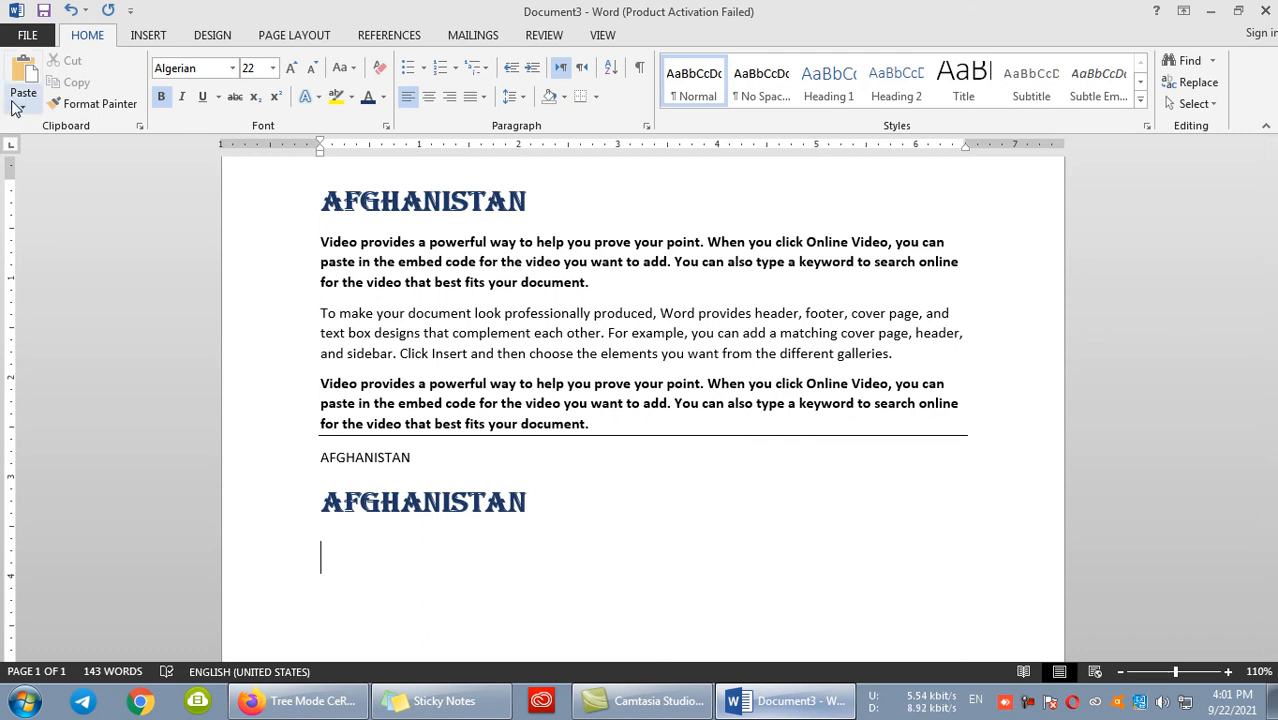
- Replace both AFGHANISTAN copies below the horizontal line with the heading pasted as Picture (Enhanced Metafile) using Paste Special
left_click_drag(622, 491, 278, 468)
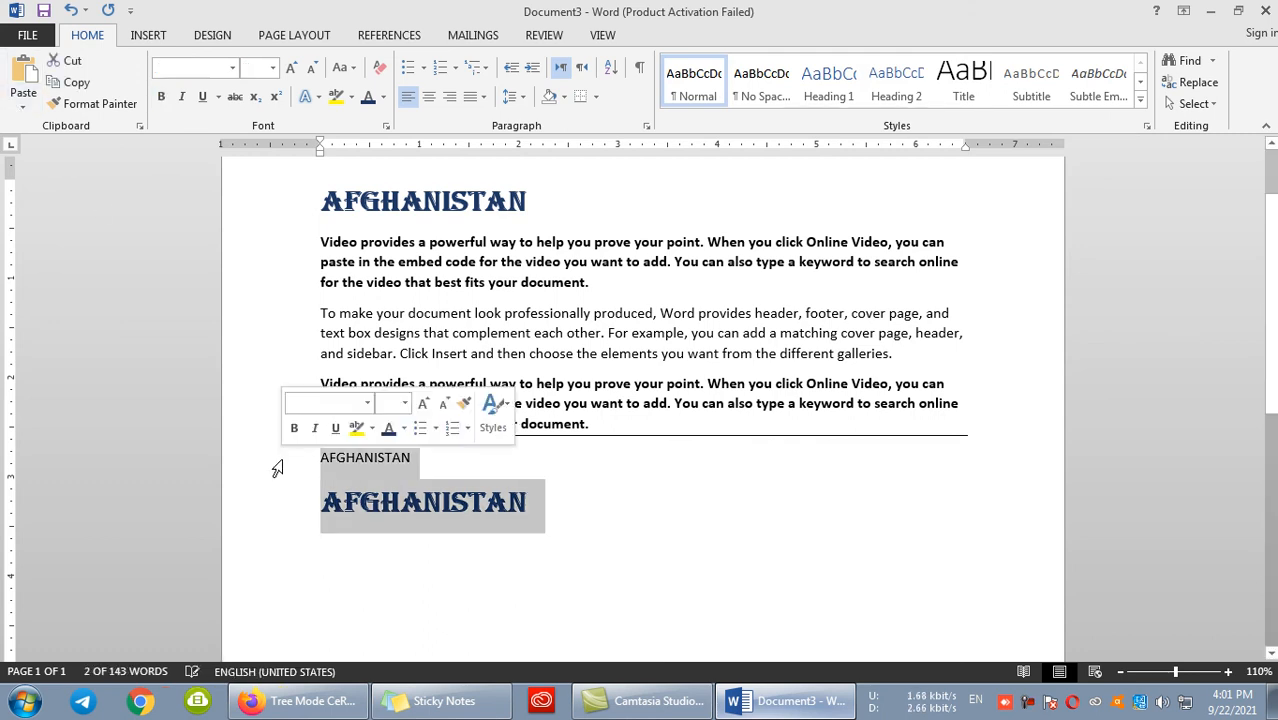
key("Delete")
left_click(22, 100)
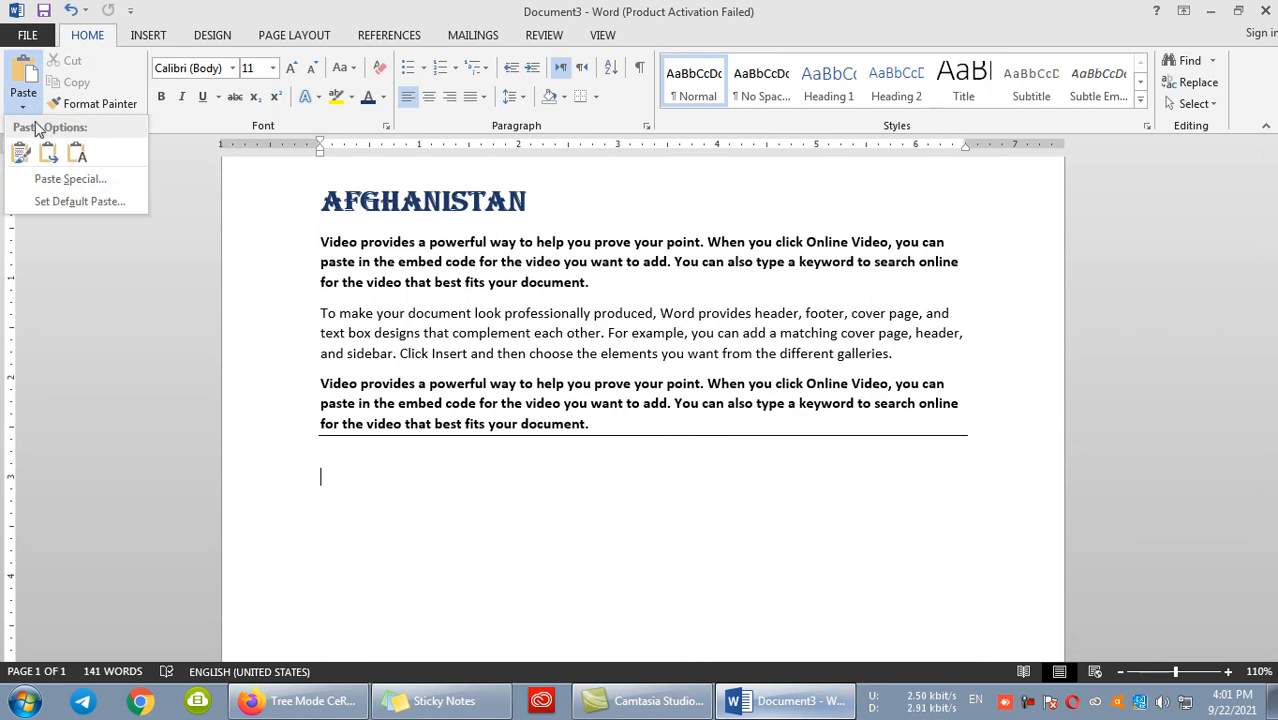
left_click(68, 179)
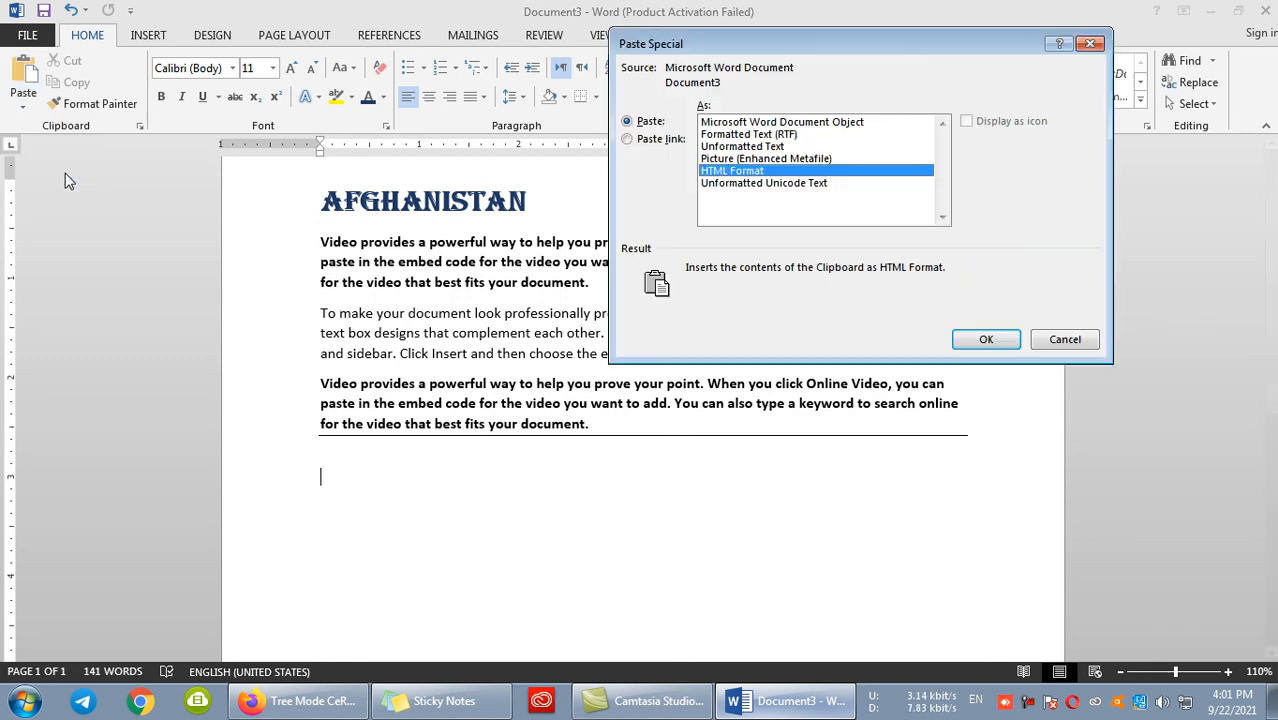
left_click(711, 148)
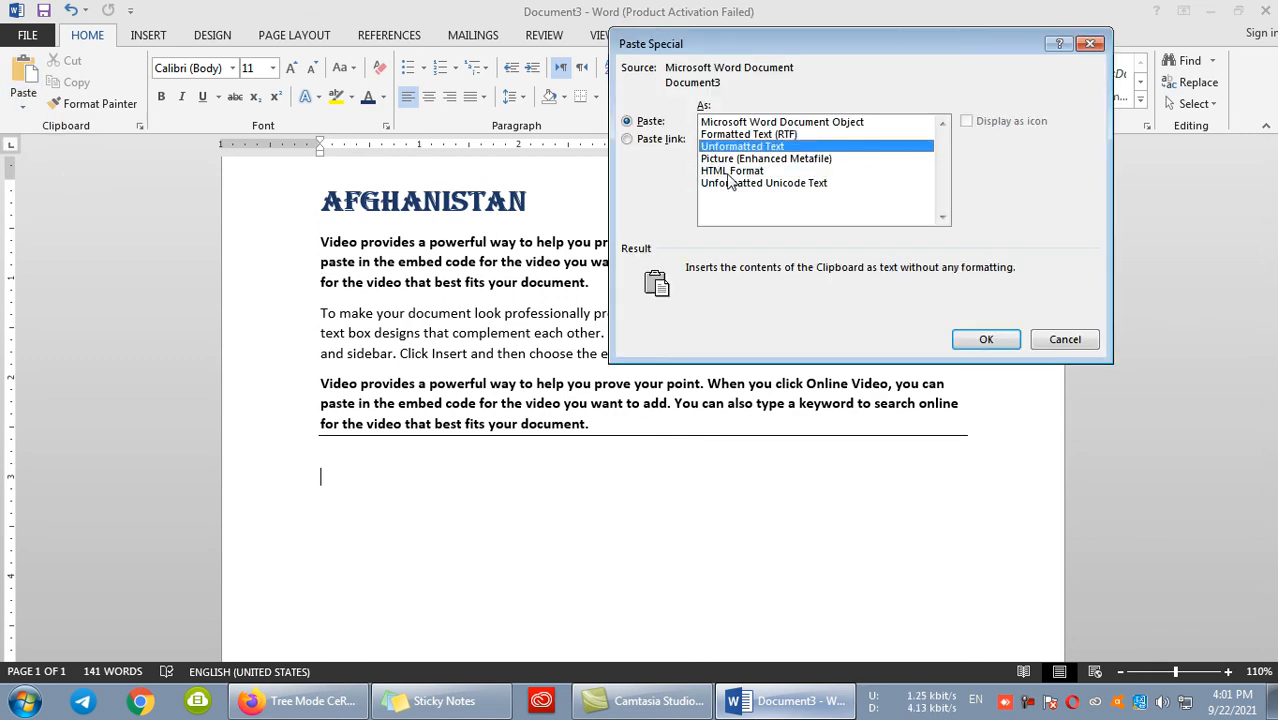
left_click(729, 186)
left_click(752, 134)
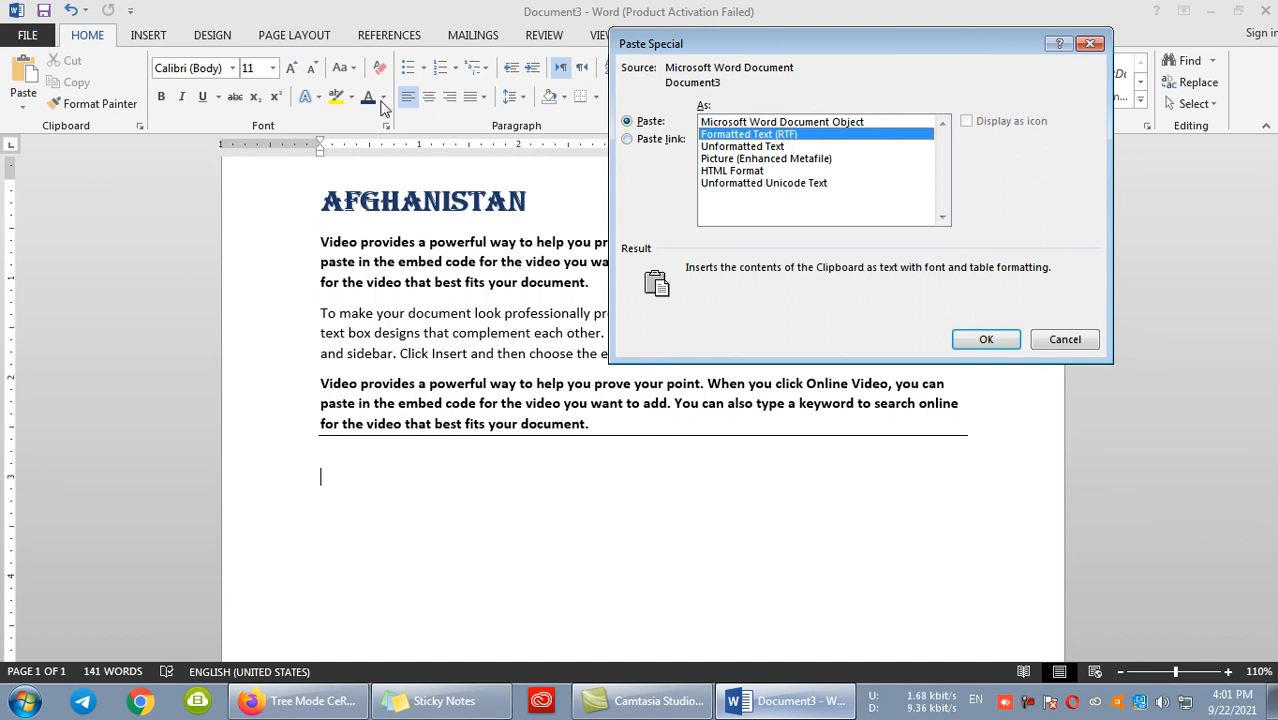
left_click(720, 158)
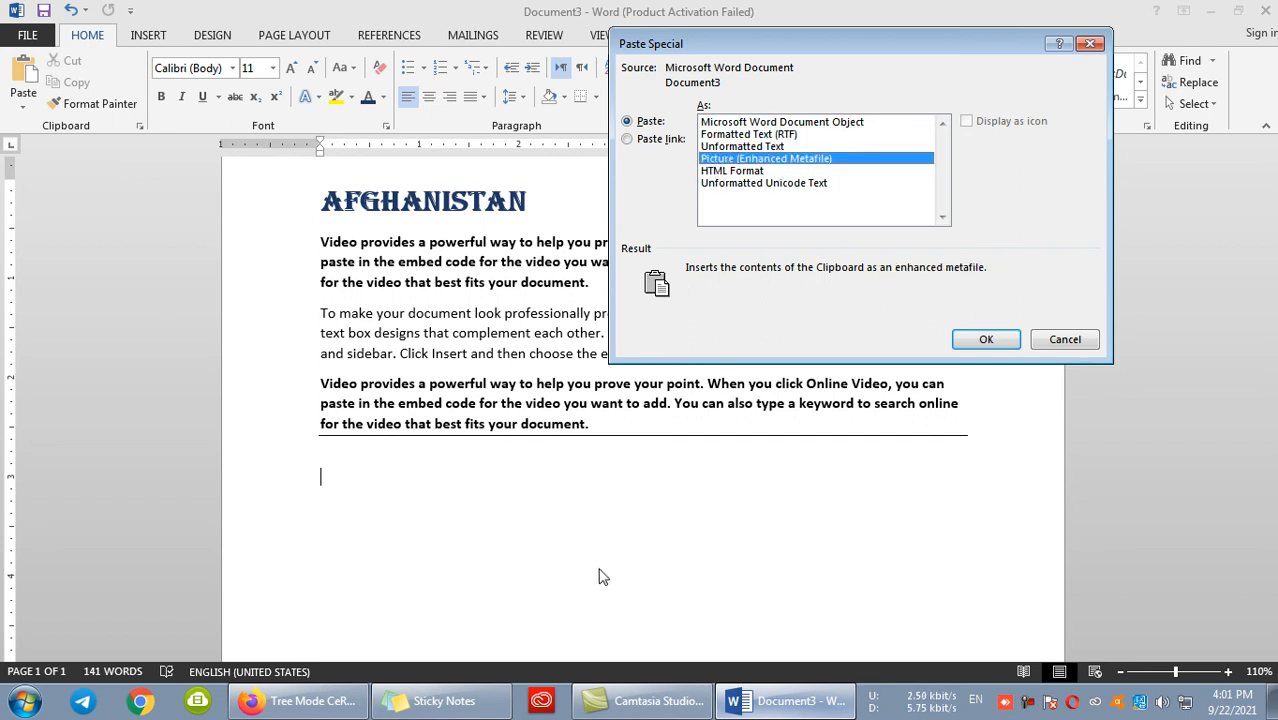
left_click(986, 340)
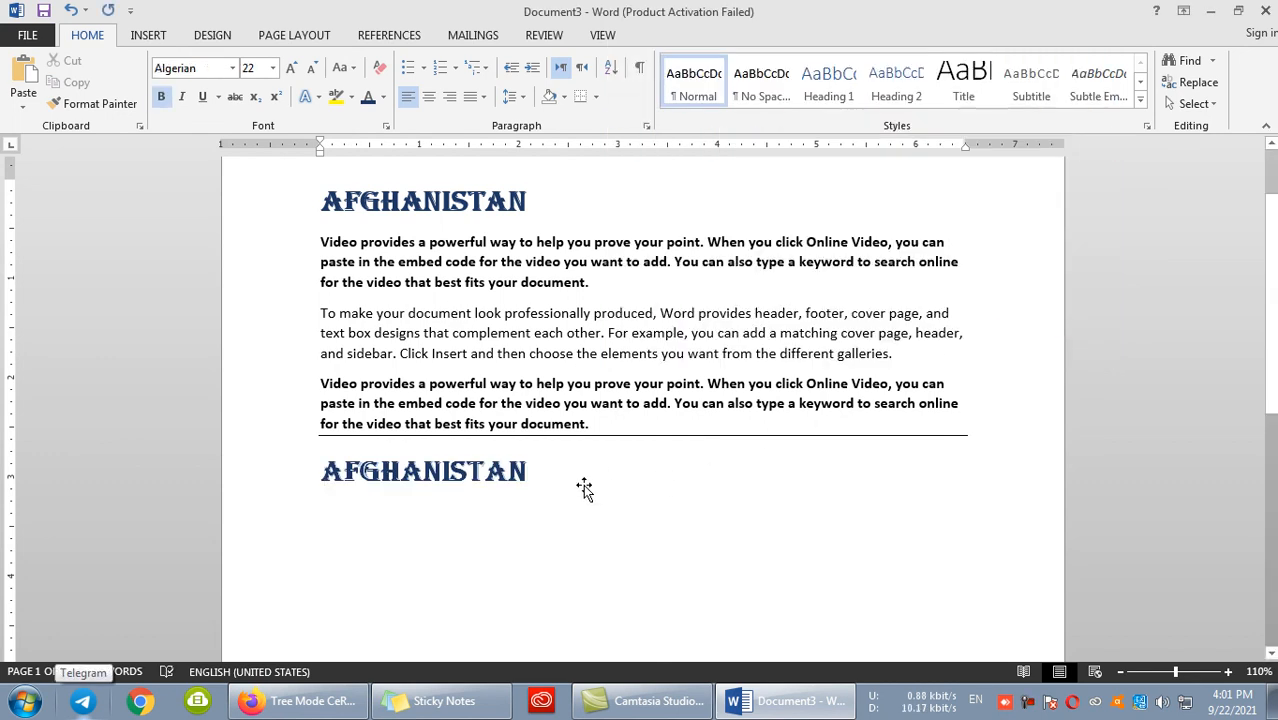
- Apply a framed perspective picture style with a black border to the pasted AFGHANISTAN picture
left_click(484, 474)
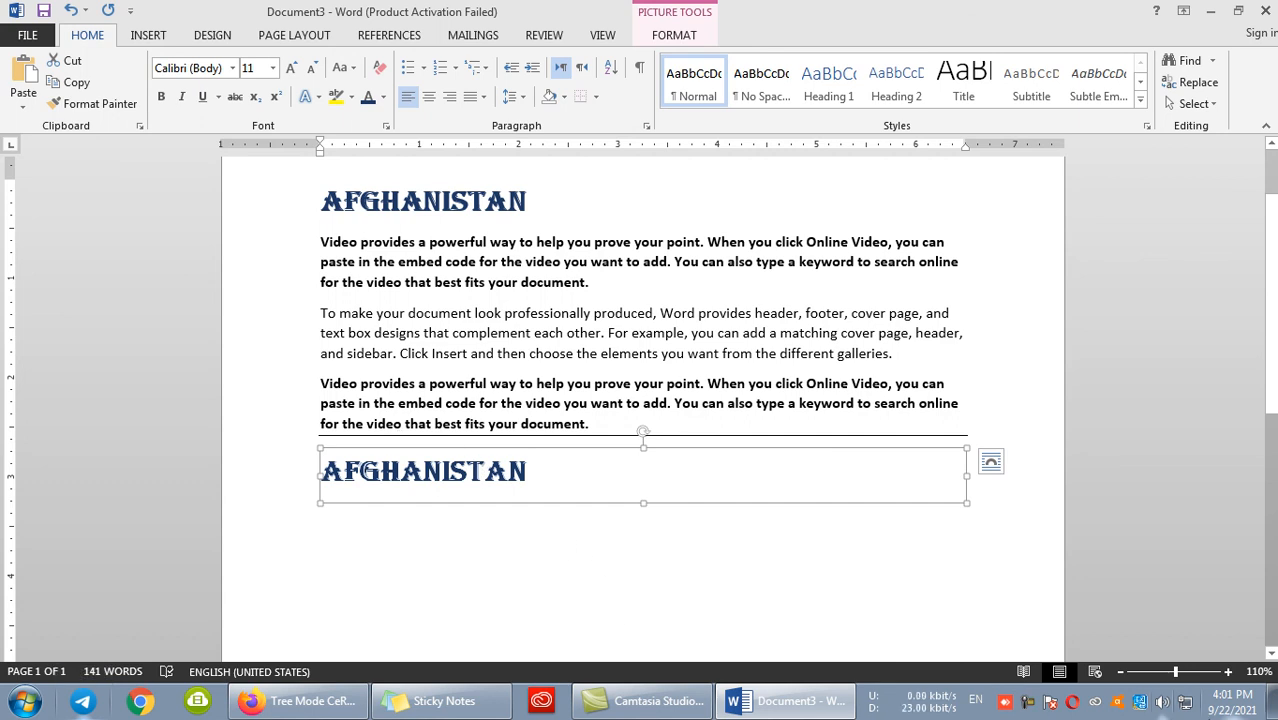
left_click(655, 40)
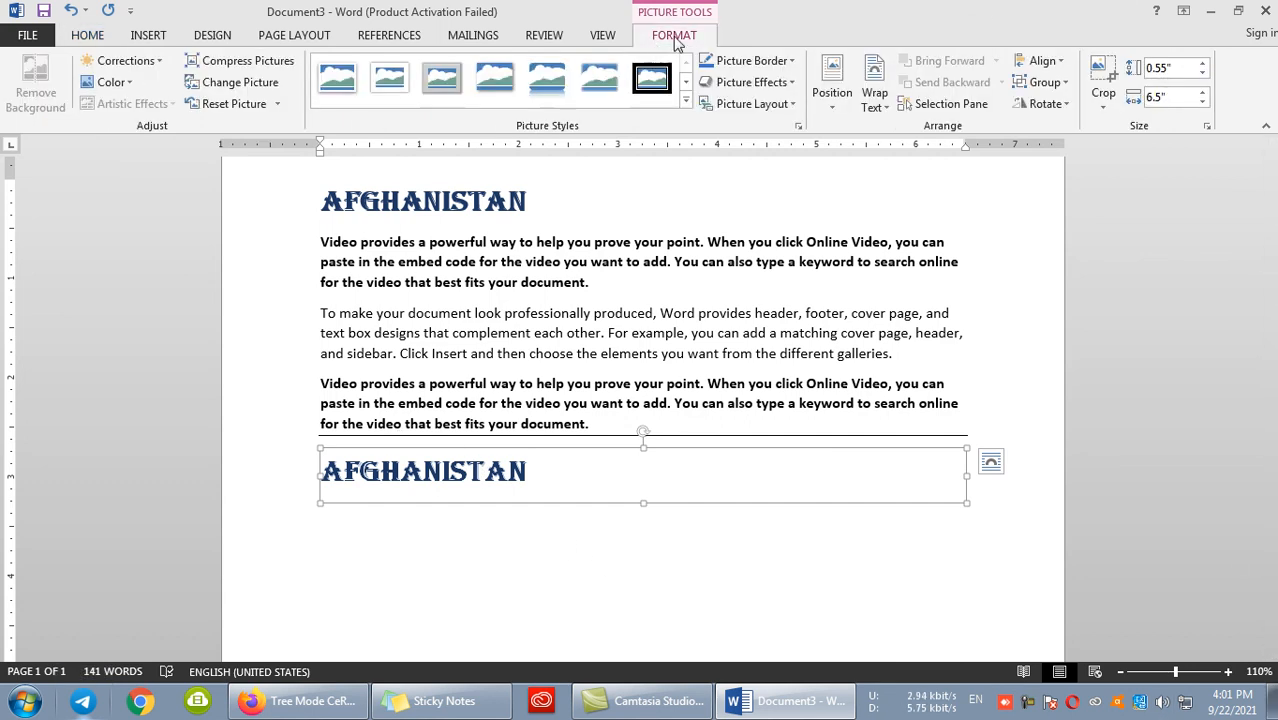
left_click(686, 104)
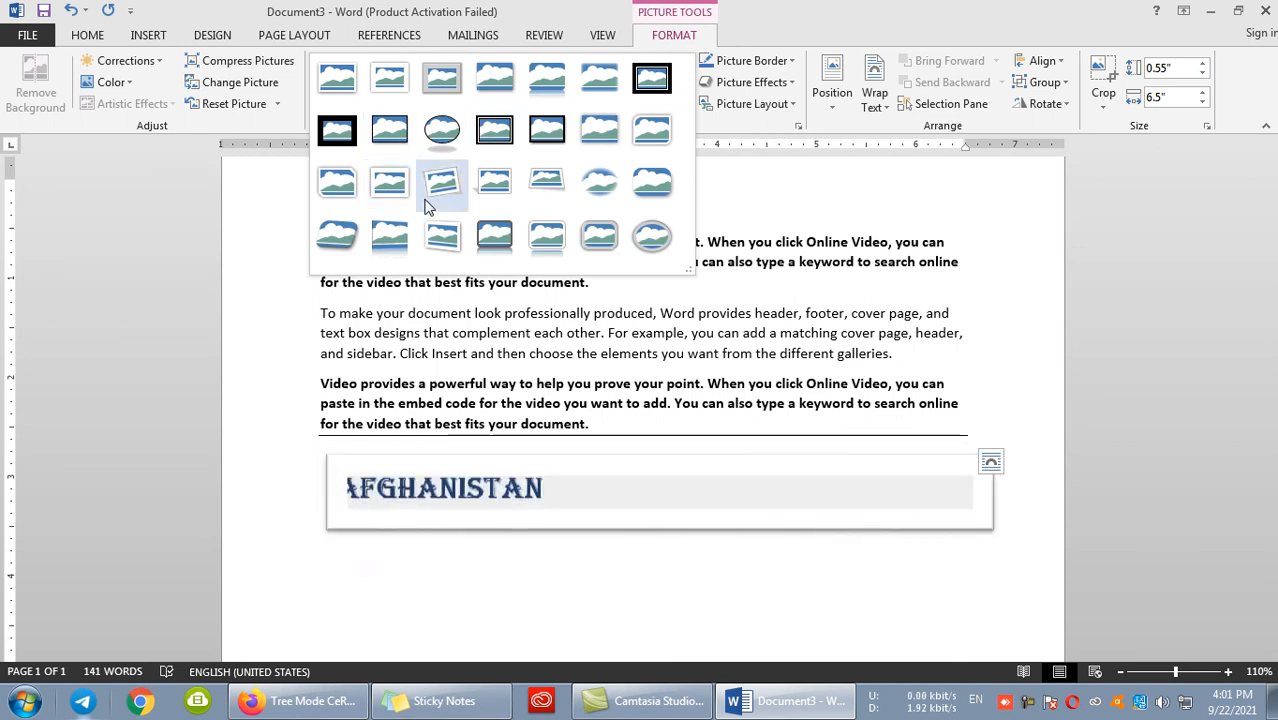
left_click(493, 184)
left_click(772, 66)
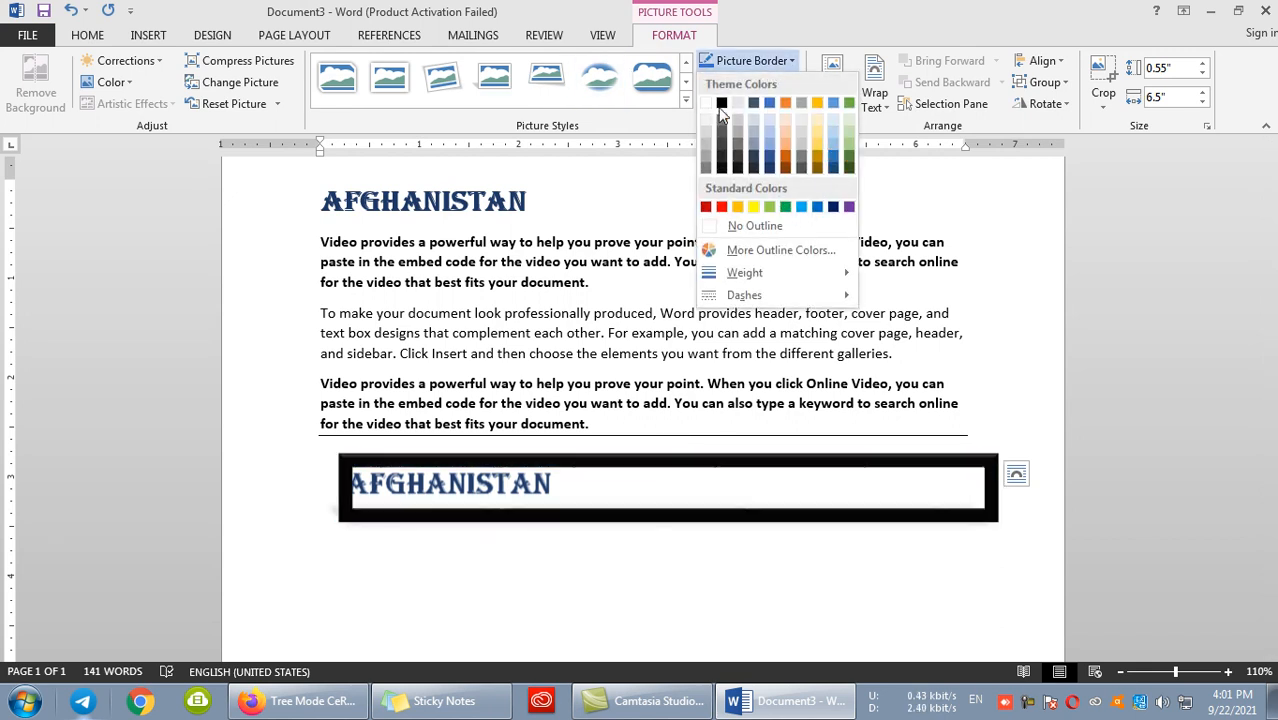
left_click(721, 104)
- Add an orange glow from the second row of glow variations to the AFGHANISTAN picture
left_click(752, 82)
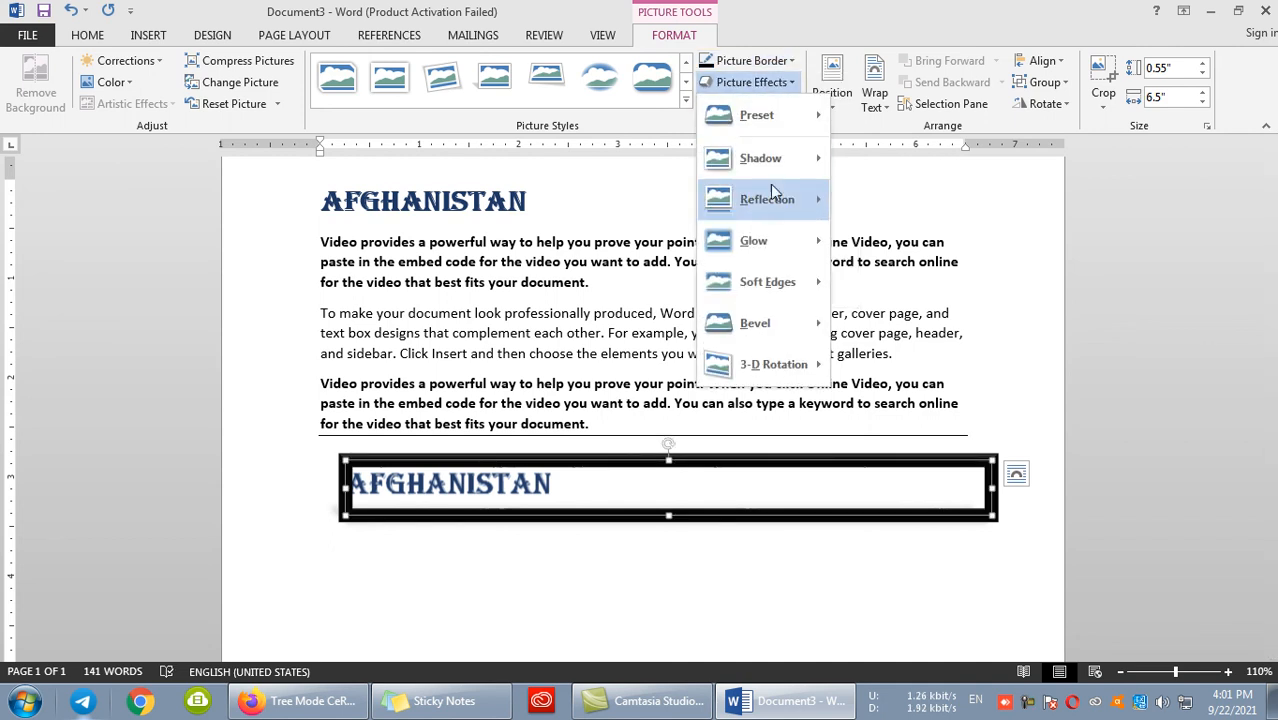
mouse_move(765, 241)
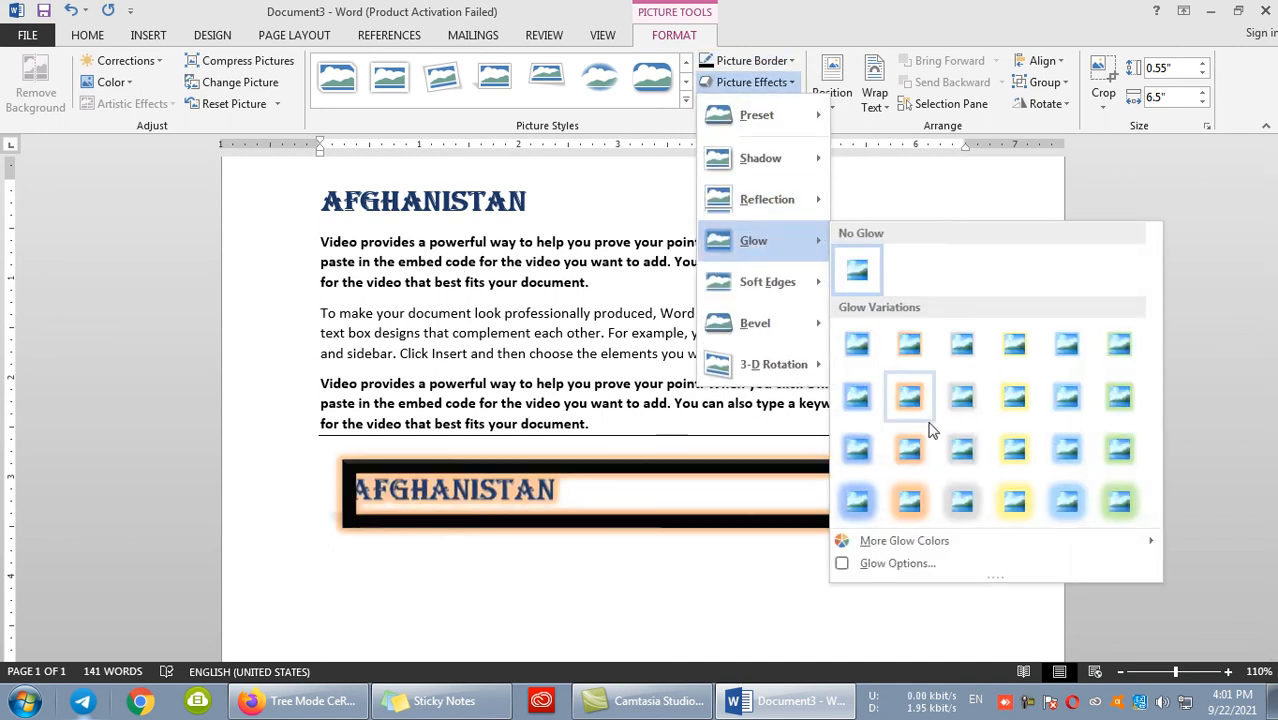
left_click(910, 398)
left_click_drag(488, 467, 436, 462)
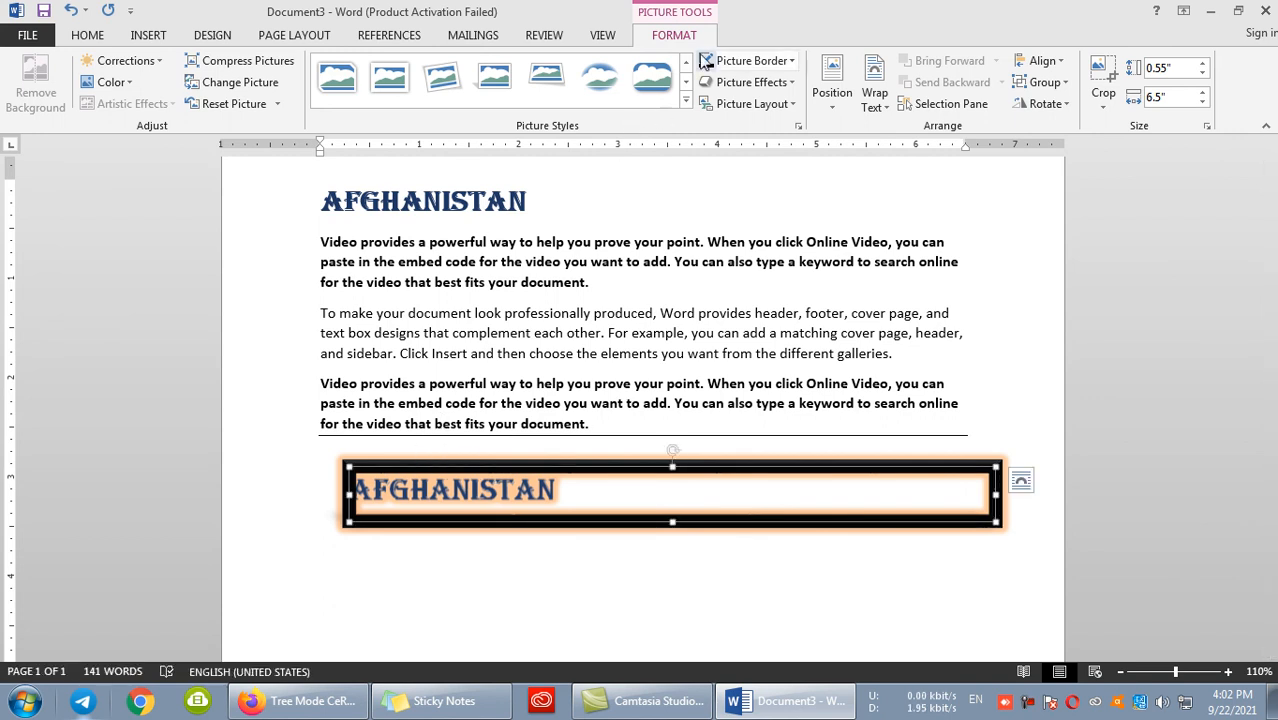
- Change the picture's text wrapping so it can float, and move it above the AFGHANISTAN heading
left_click(875, 97)
left_click(903, 152)
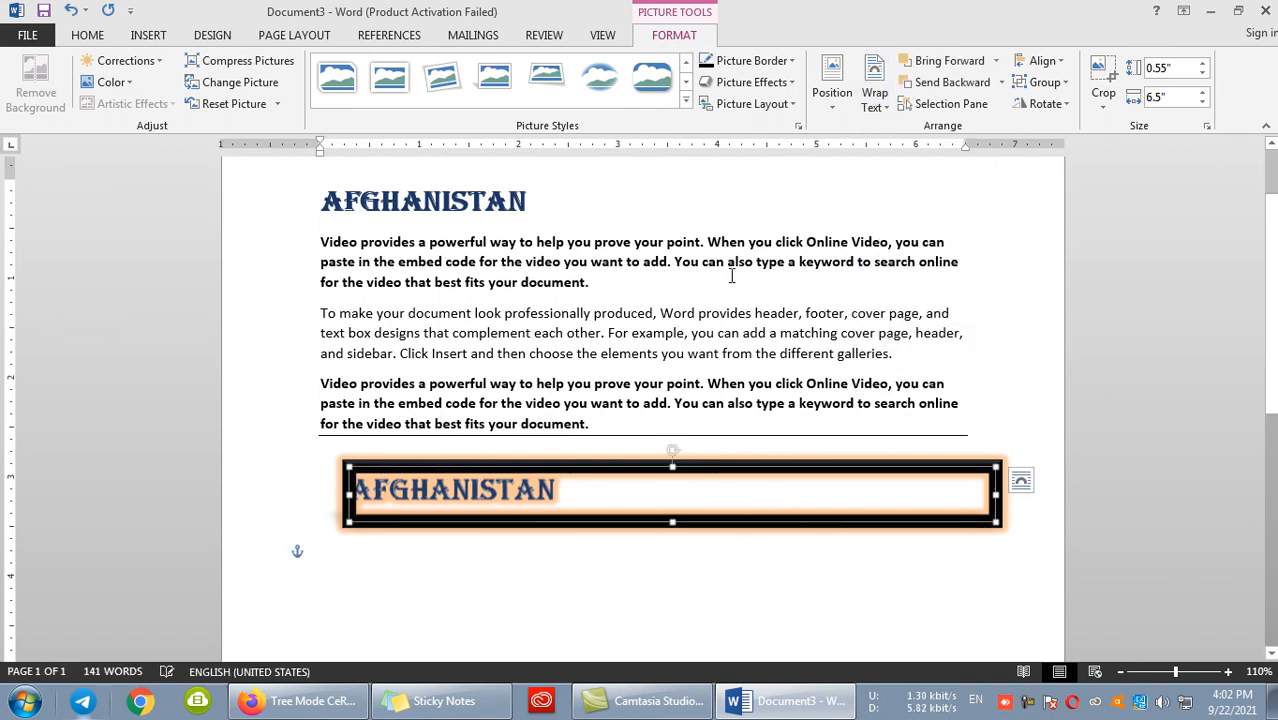
left_click_drag(463, 464, 413, 200)
scroll(413, 200, "up", 2)
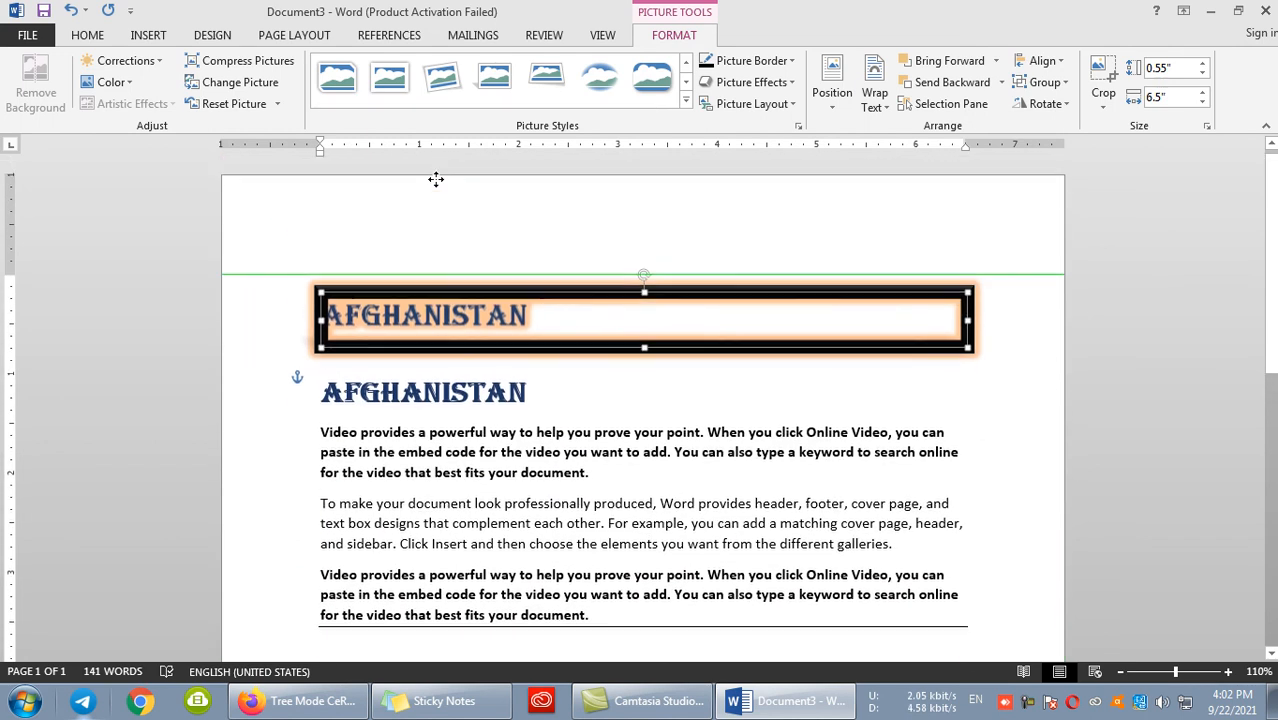
left_click(541, 524)
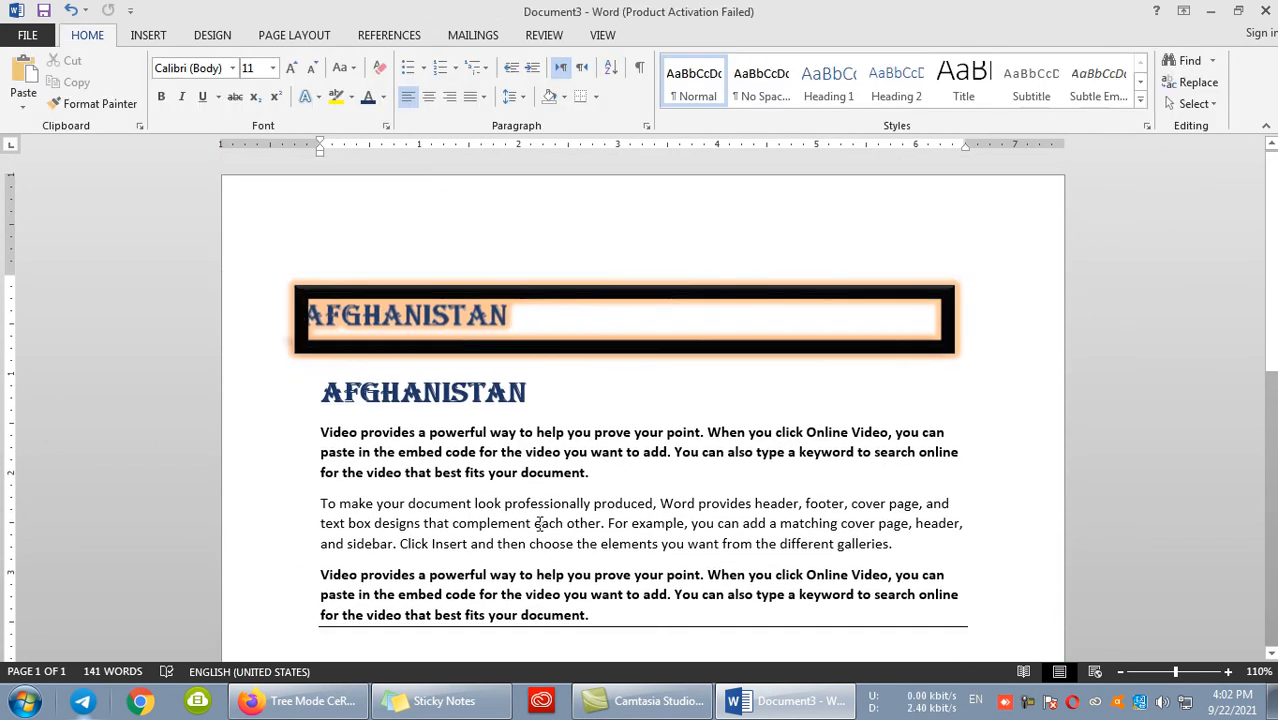
scroll(507, 467, "down", 2)
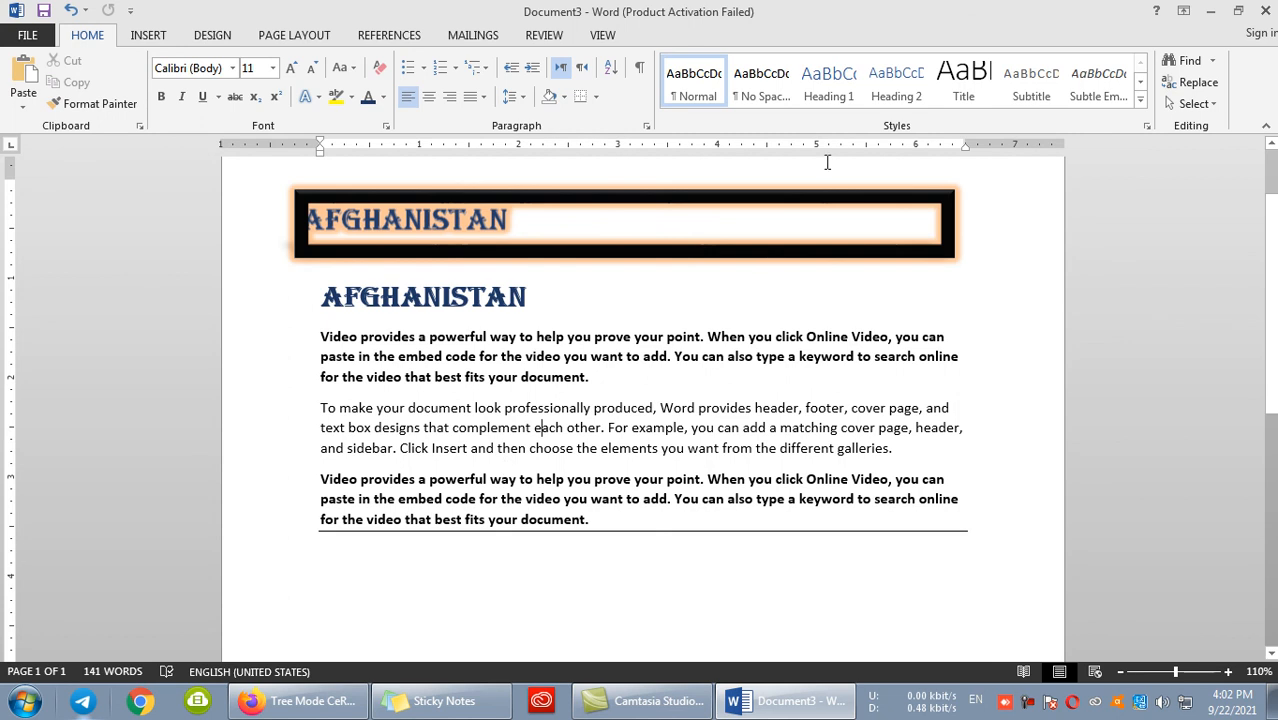
left_click(536, 196)
left_click(648, 42)
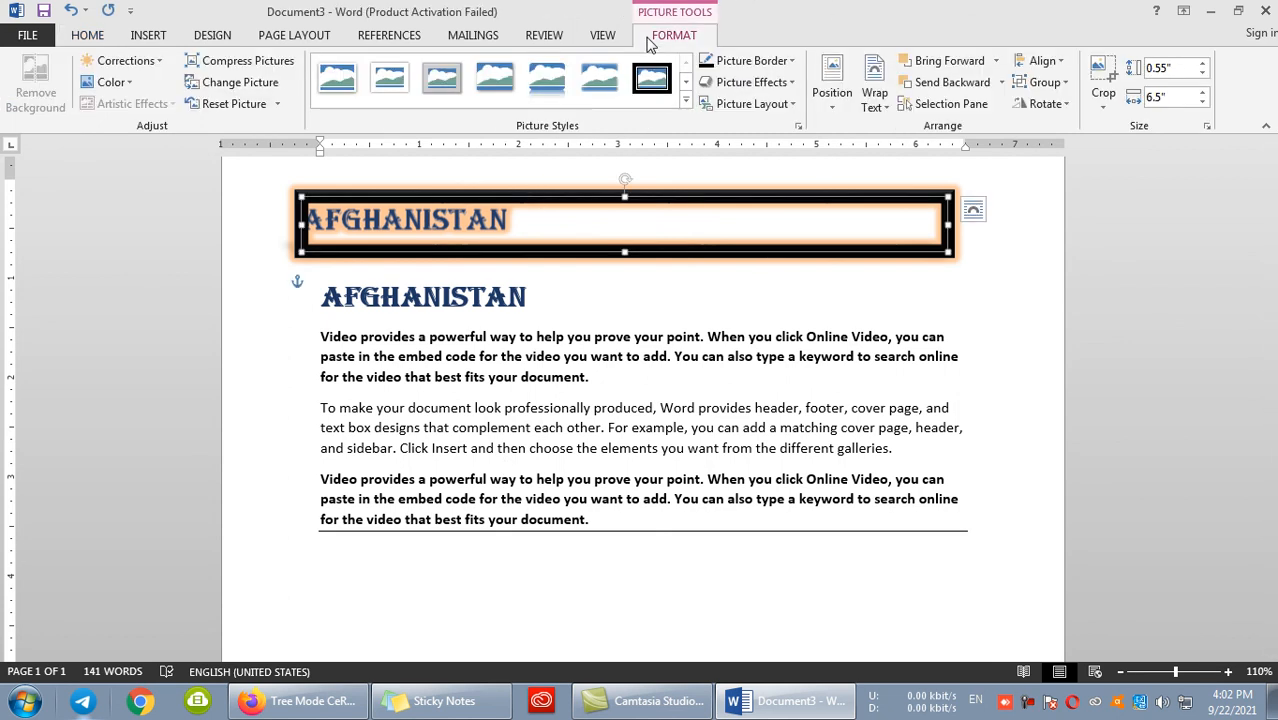
- Review the Microsoft Word Document Object and Formatted Text (RTF) formats in Paste Special, closing it without pasting
left_click(610, 365)
left_click(23, 100)
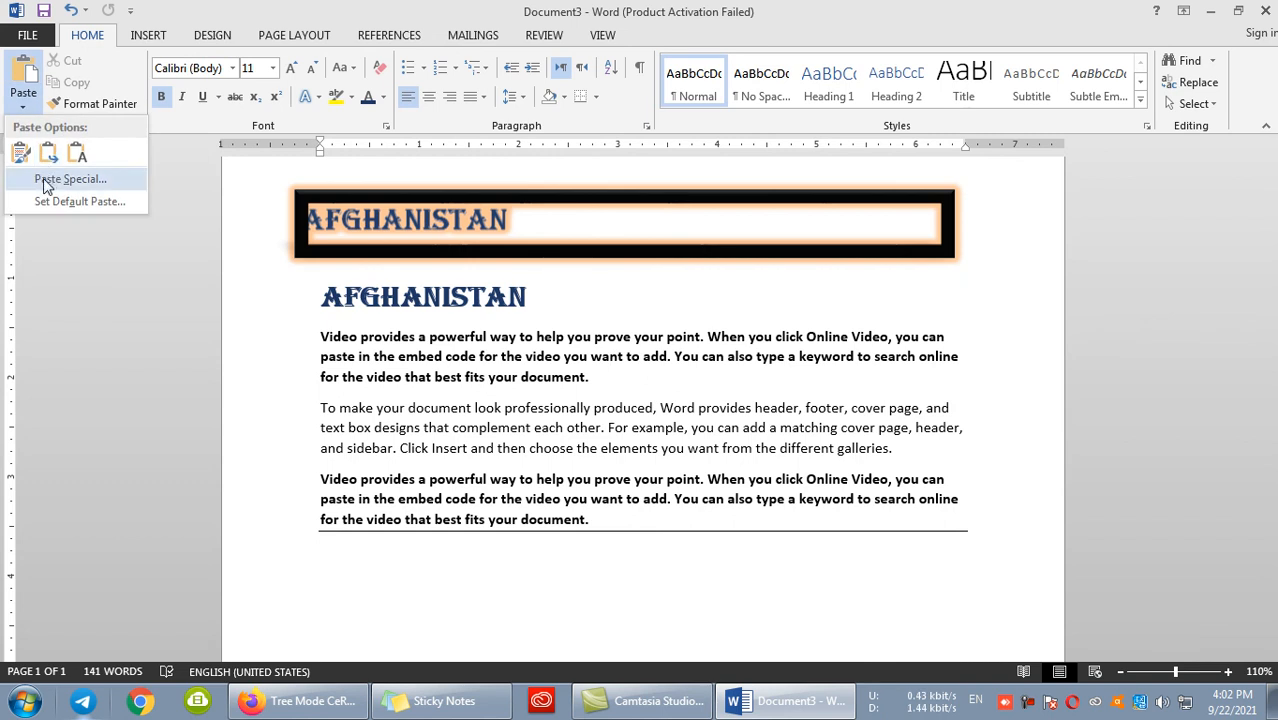
left_click(68, 180)
left_click(745, 122)
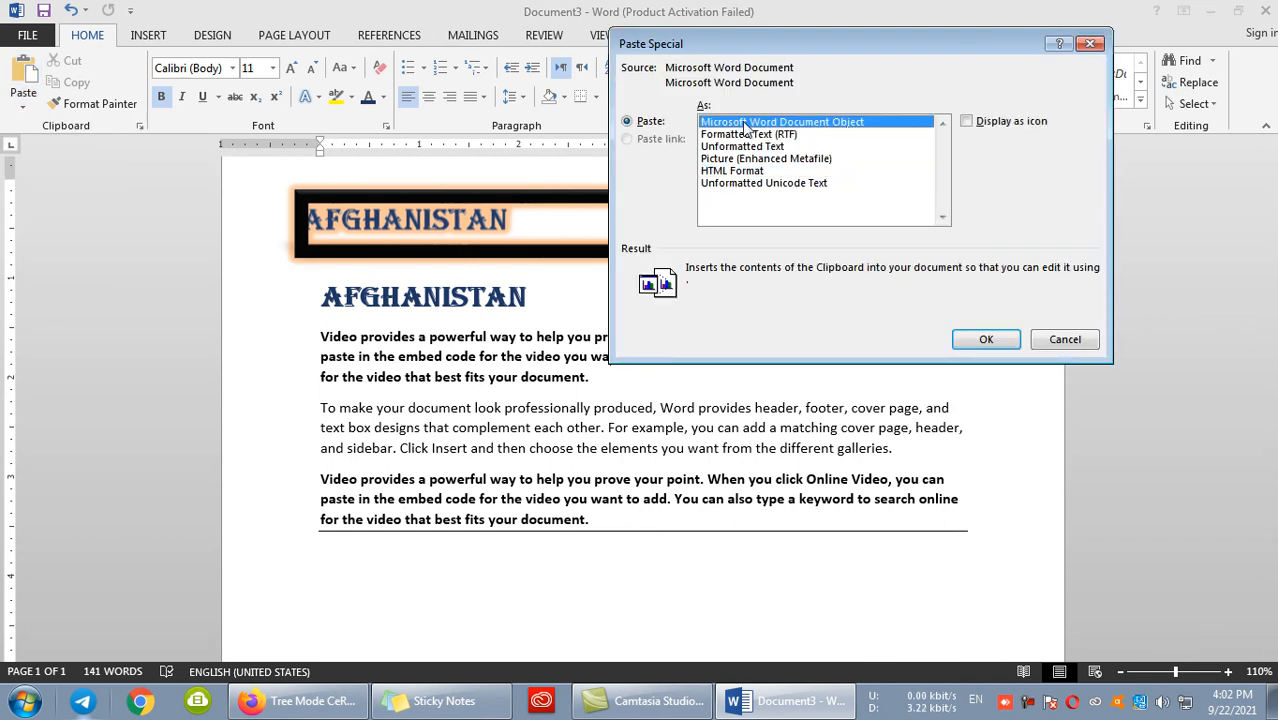
left_click(745, 134)
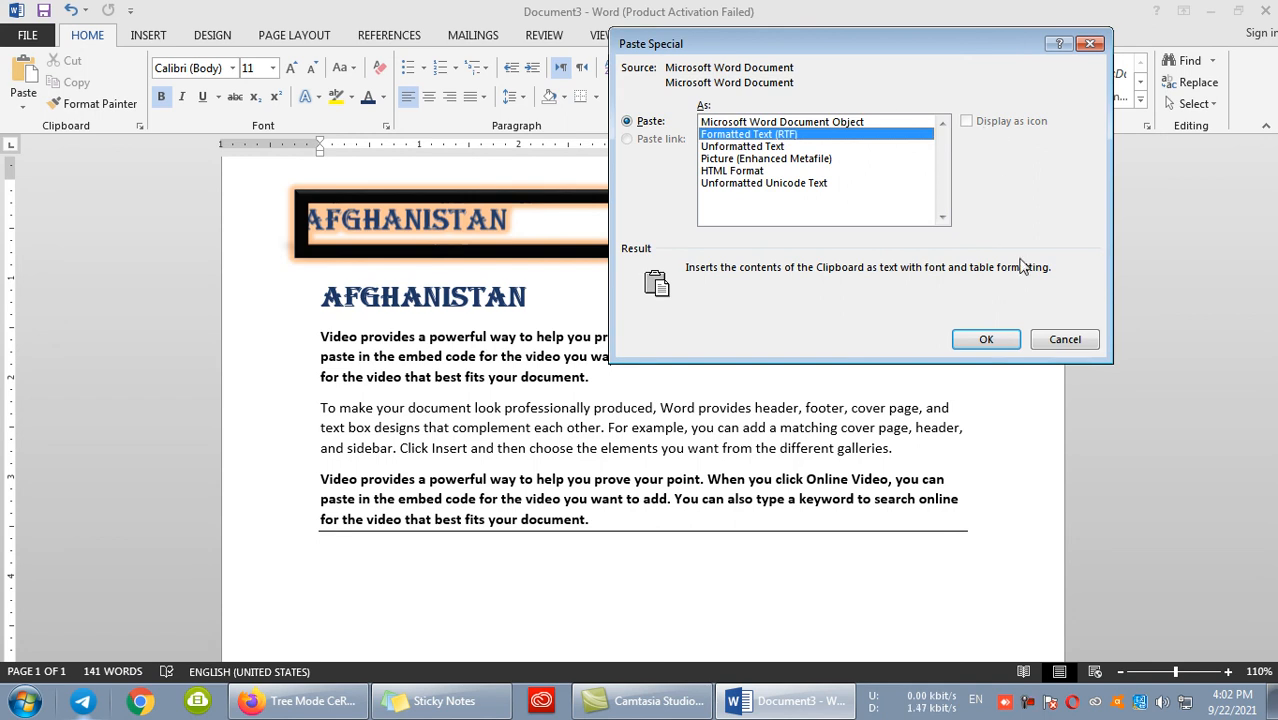
left_click(1064, 337)
- Delete the document's entire content and clear the leftover Algerian heading formatting from the empty page
key("ctrl+a")
key("Delete")
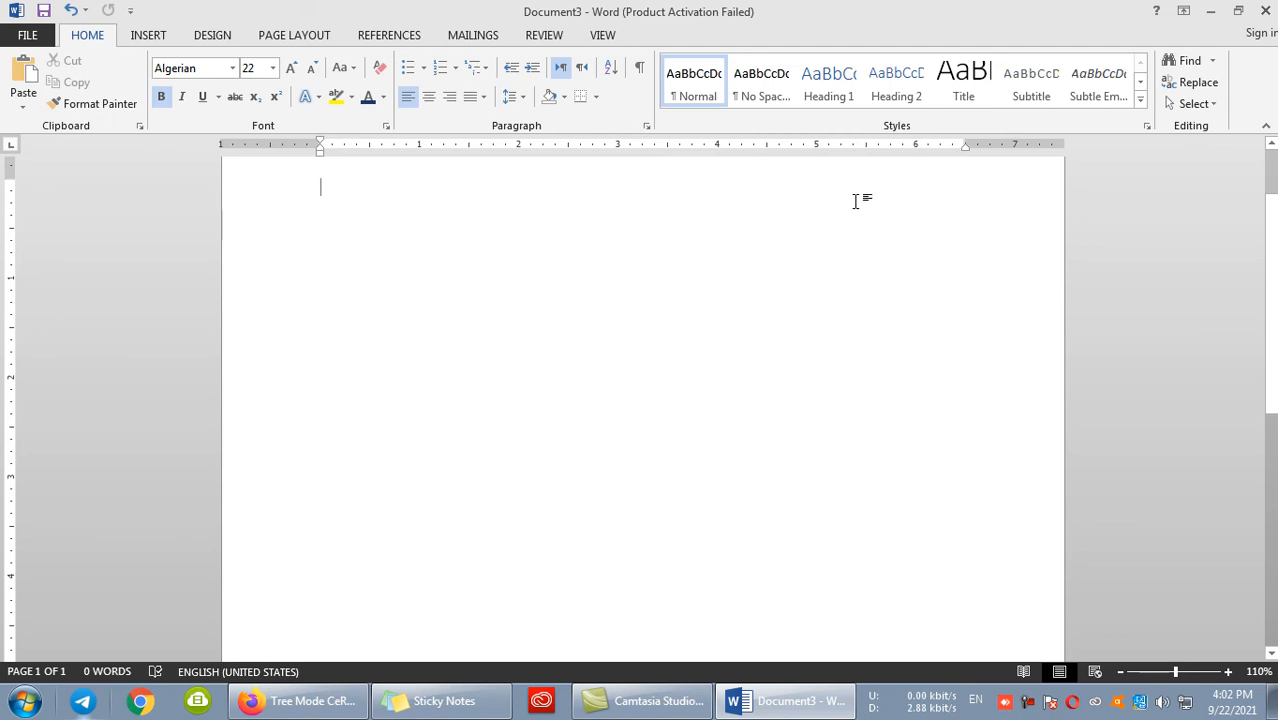
scroll(800, 260, "up", 1)
type("=ran")
key("BackSpace")
key("BackSpace")
key("BackSpace")
key("BackSpace")
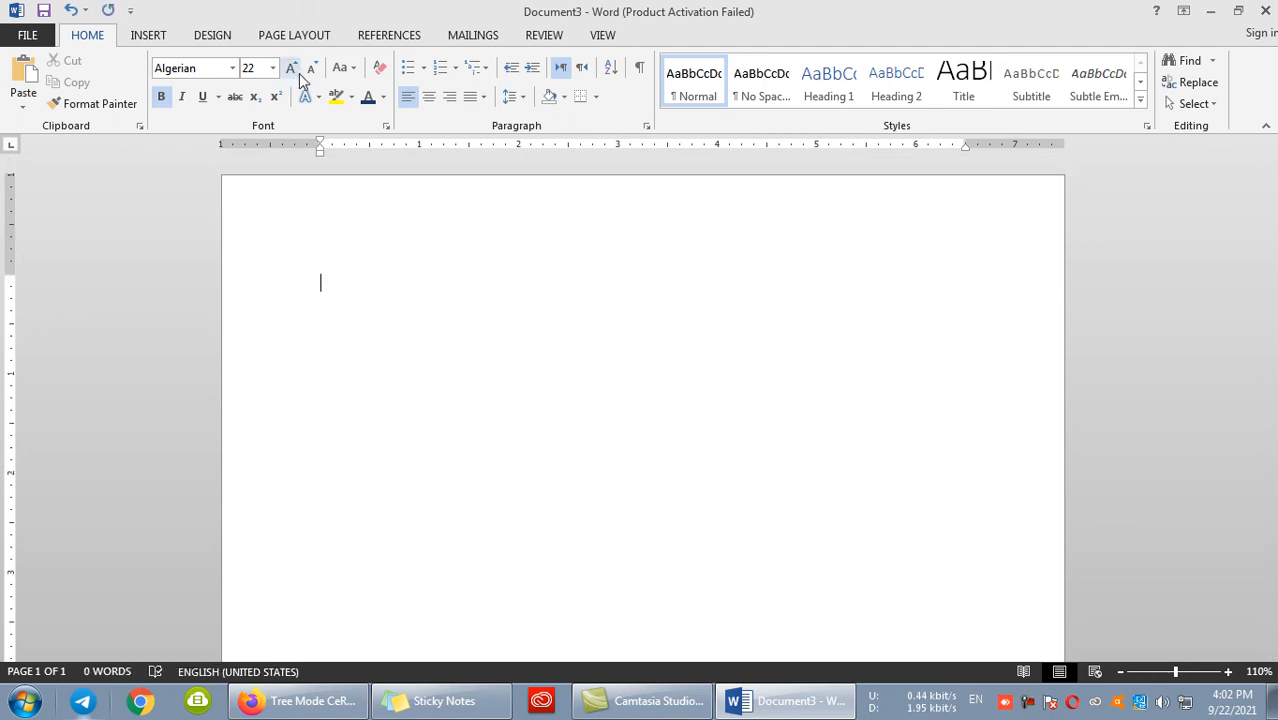
left_click(379, 67)
- Generate ten paragraphs of sample text with =rand(10)
type("=R")
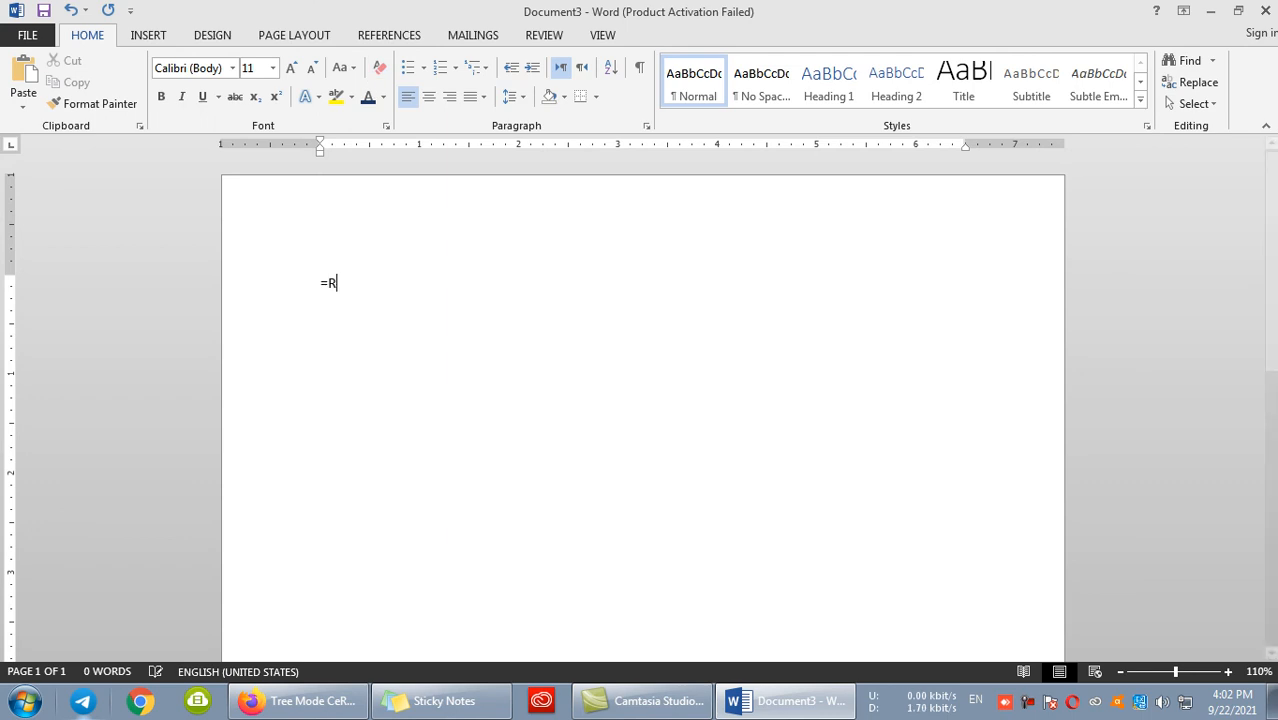
type("ANDrand(10")
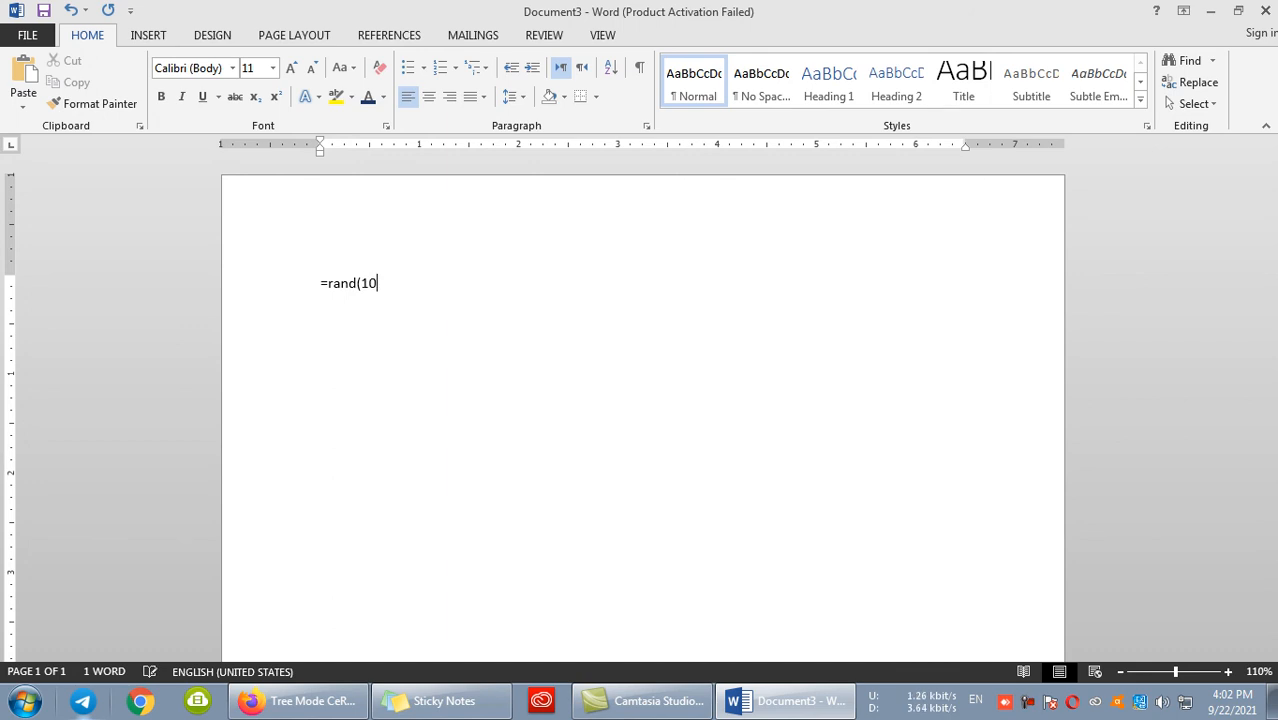
key("Return")
scroll(248, 337, "up", 5)
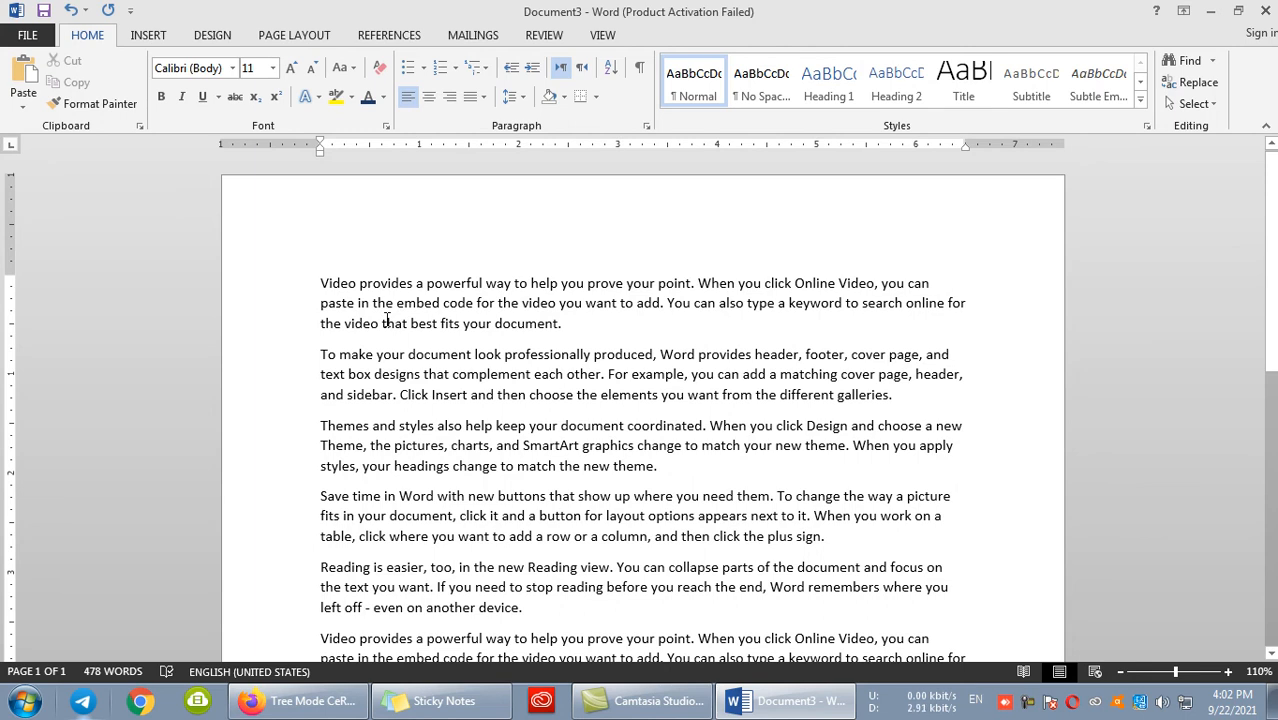
- Copy all the sample text and add a horizontal line below the last paragraph
key("ctrl+a")
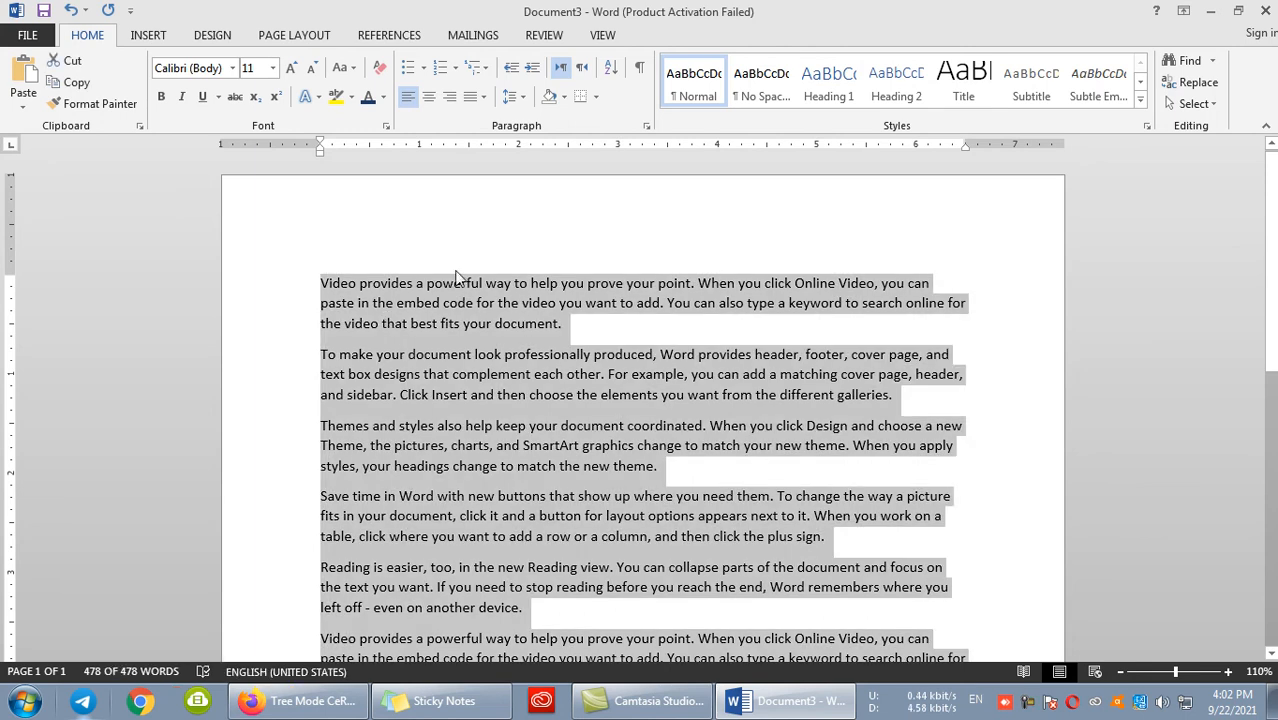
left_click(90, 86)
scroll(585, 337, "down", 10)
left_click(455, 372)
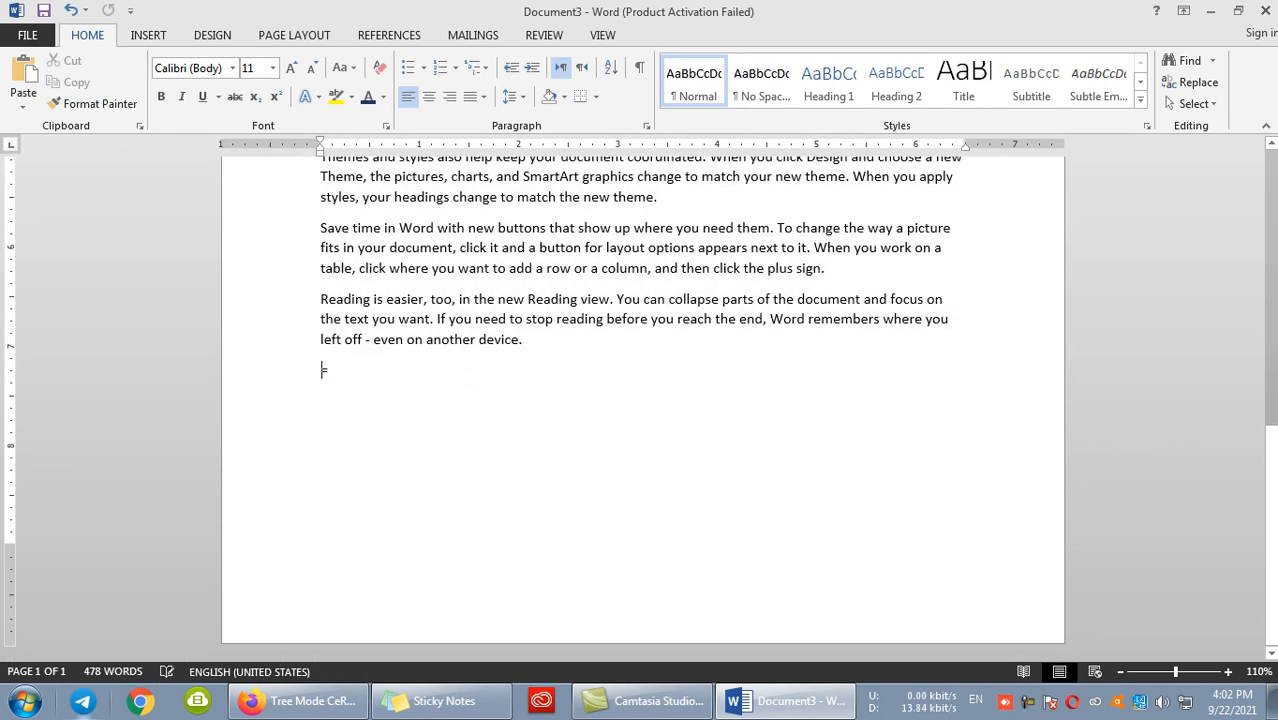
type("___")
key("Return")
- Set up Paste Special below the line as a Microsoft Word Document Object displayed as an icon
left_click(26, 110)
left_click(44, 176)
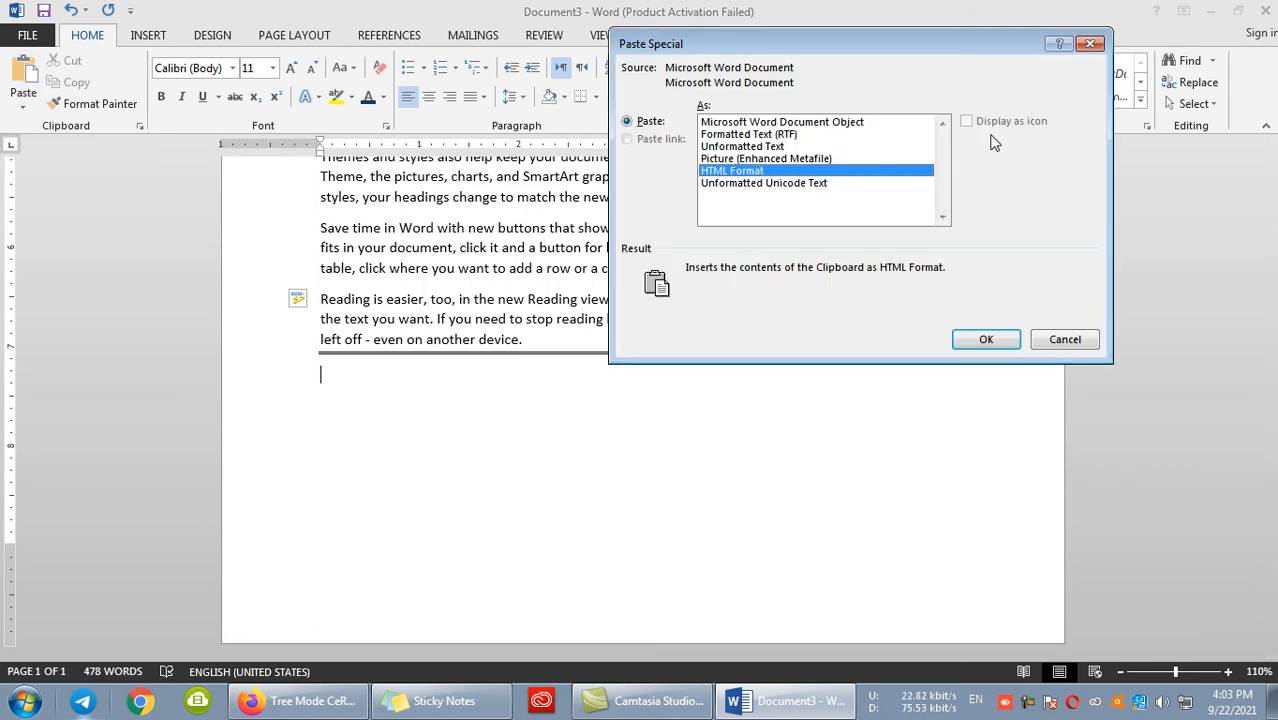
left_click(783, 124)
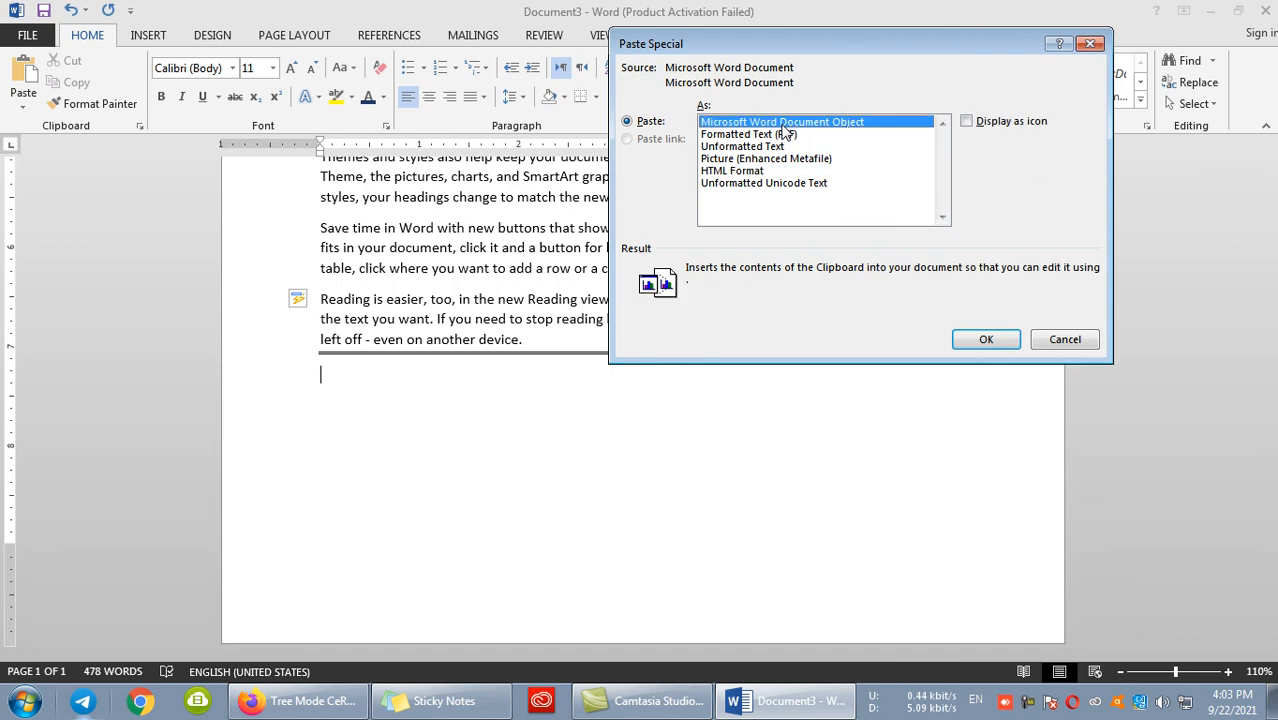
left_click(980, 123)
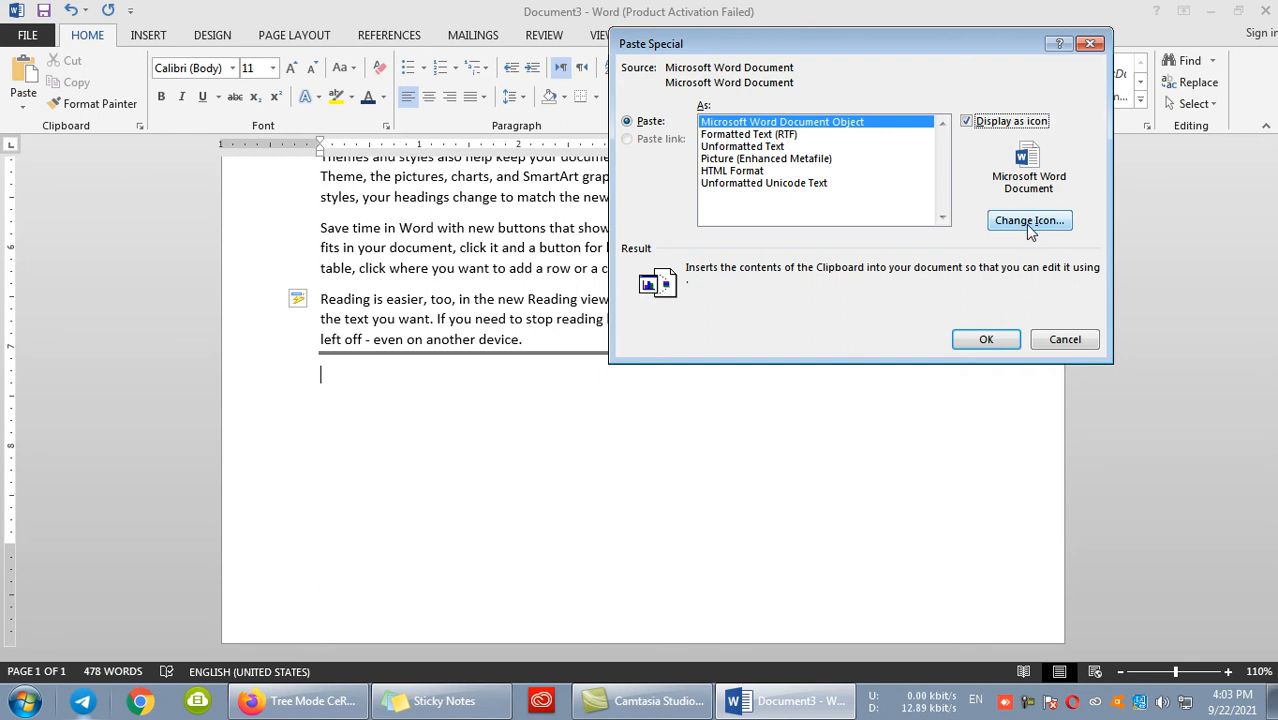
- Choose the first Word icon with the caption "my information" and paste the copied text as that icon
left_click(1030, 224)
left_click_drag(533, 338, 532, 292)
left_click(506, 300)
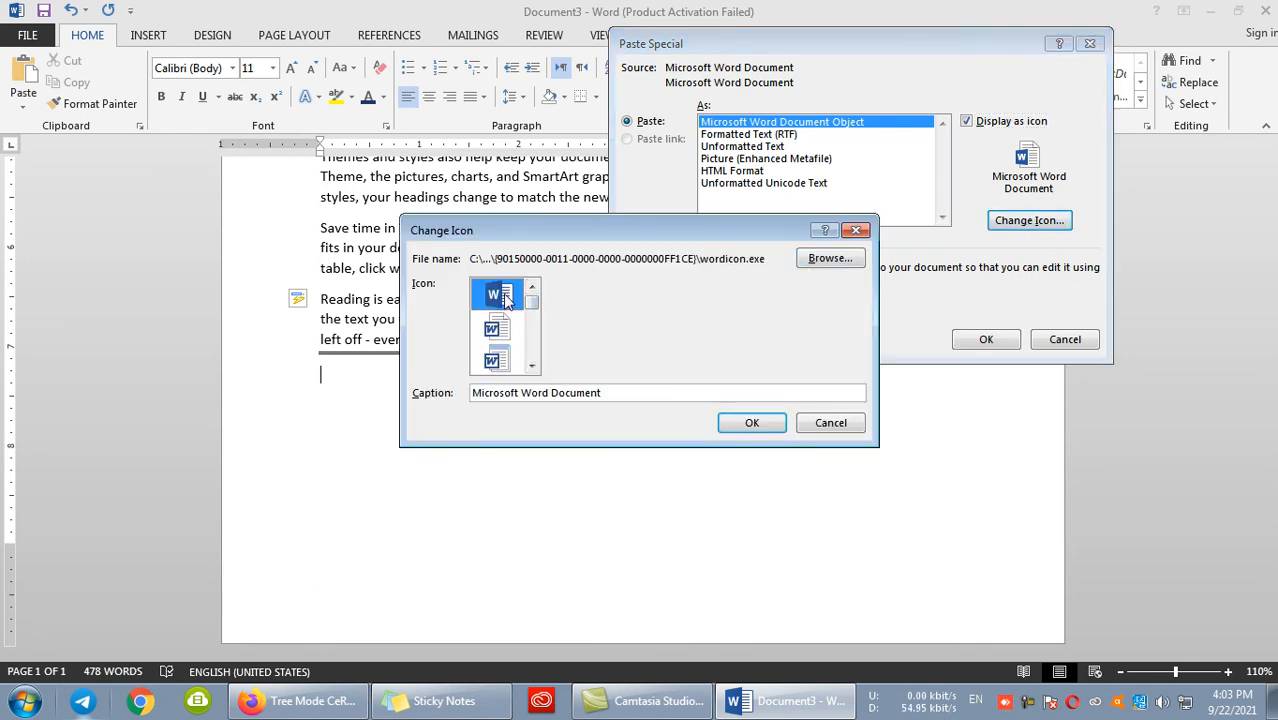
left_click_drag(620, 393, 477, 392)
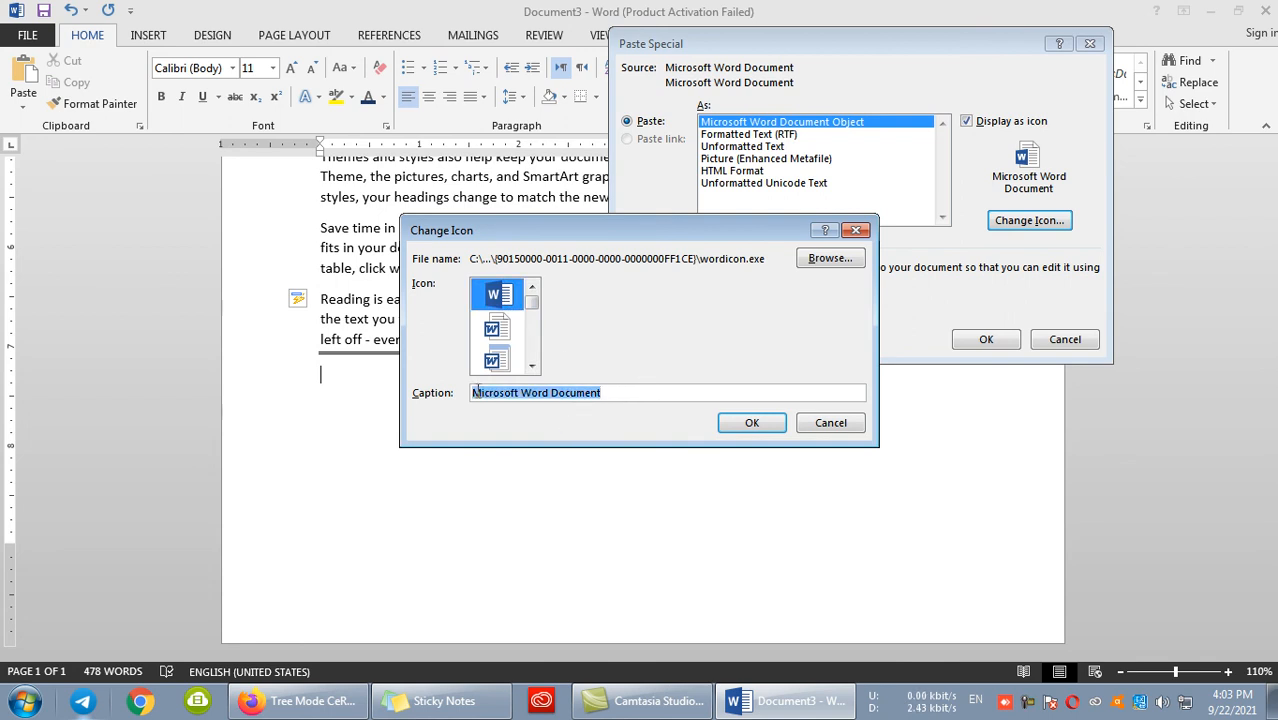
type("my informati")
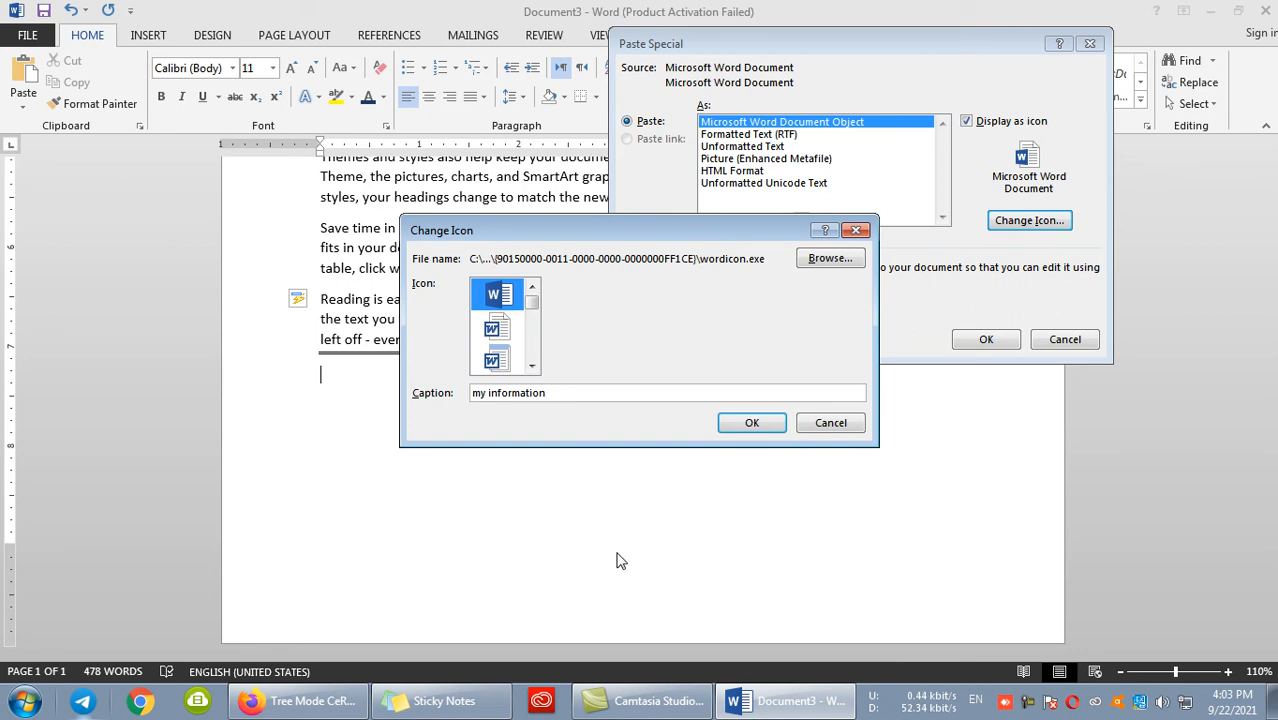
type("on")
left_click(752, 422)
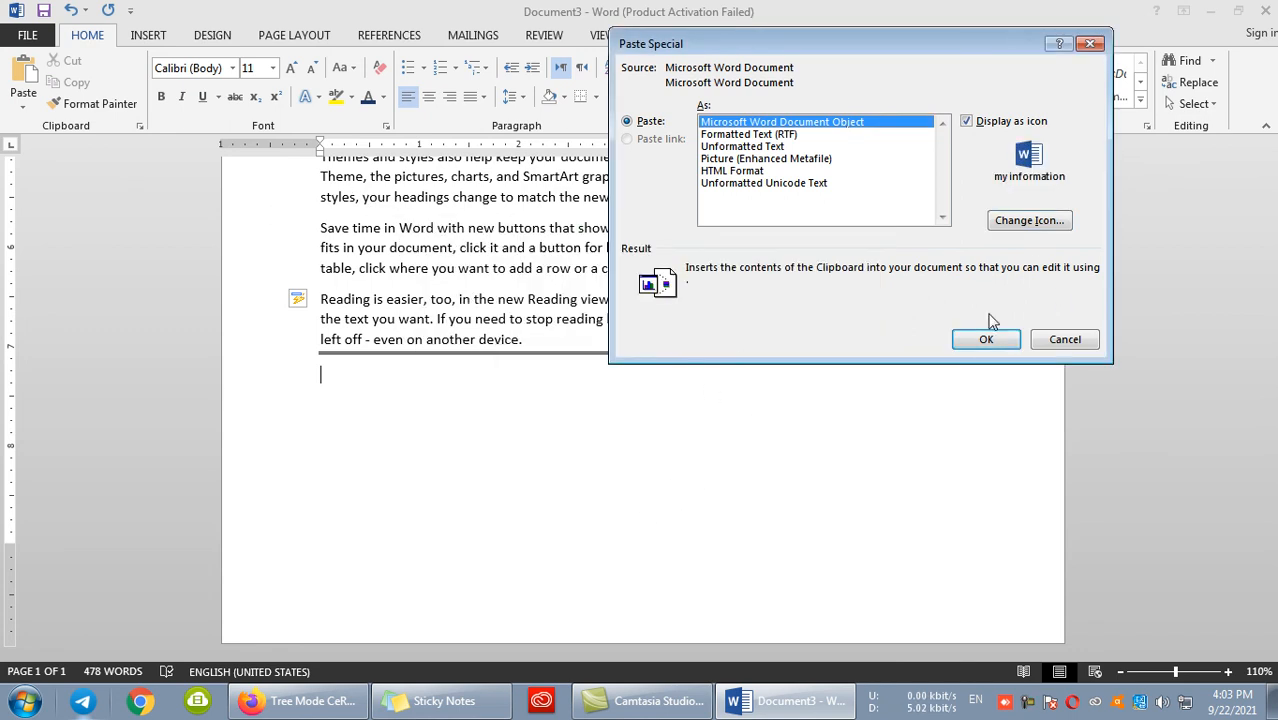
left_click(983, 339)
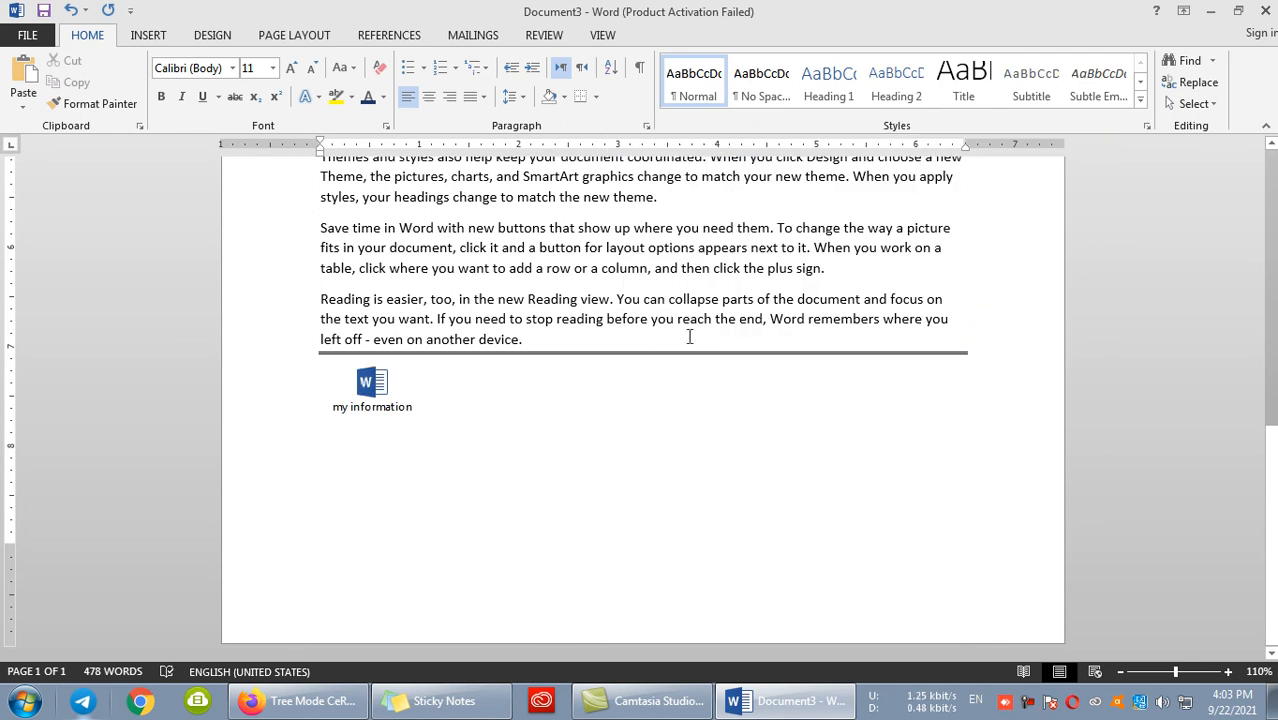
- Delete the sample paragraphs and horizontal line above the "my information" icon, leaving only the embedded object
left_click_drag(929, 337, 322, 281)
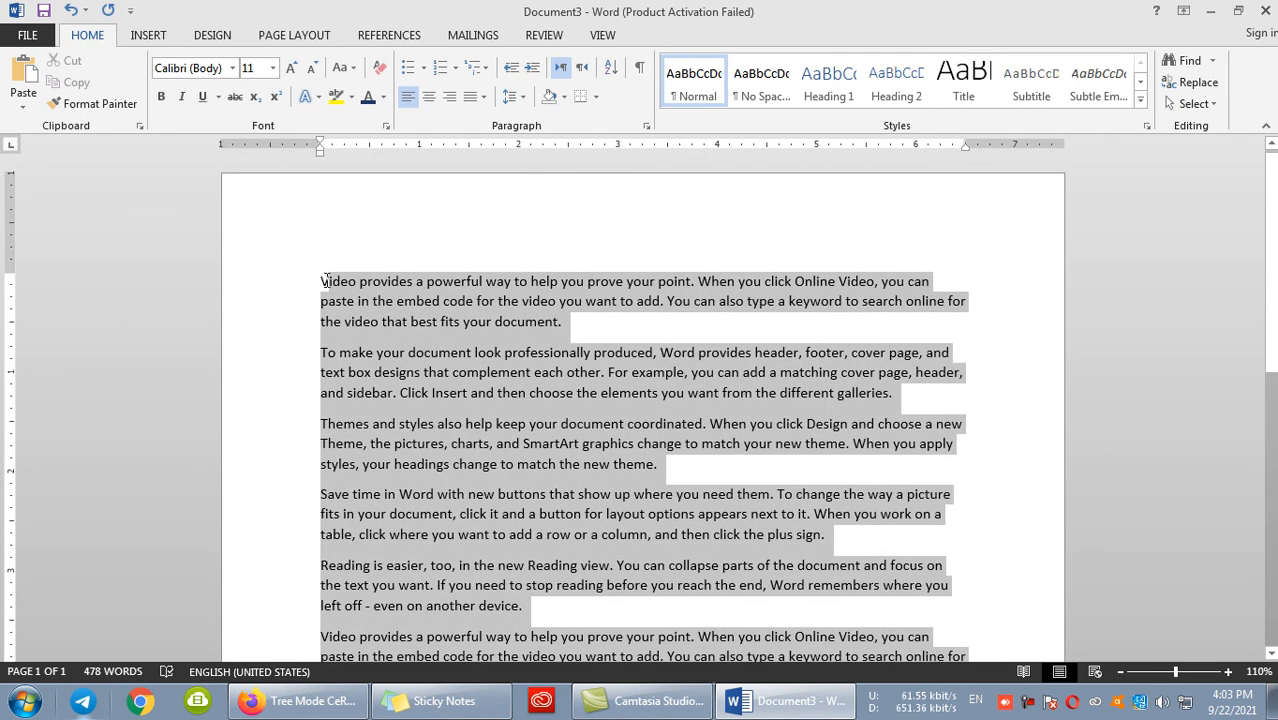
key("Delete")
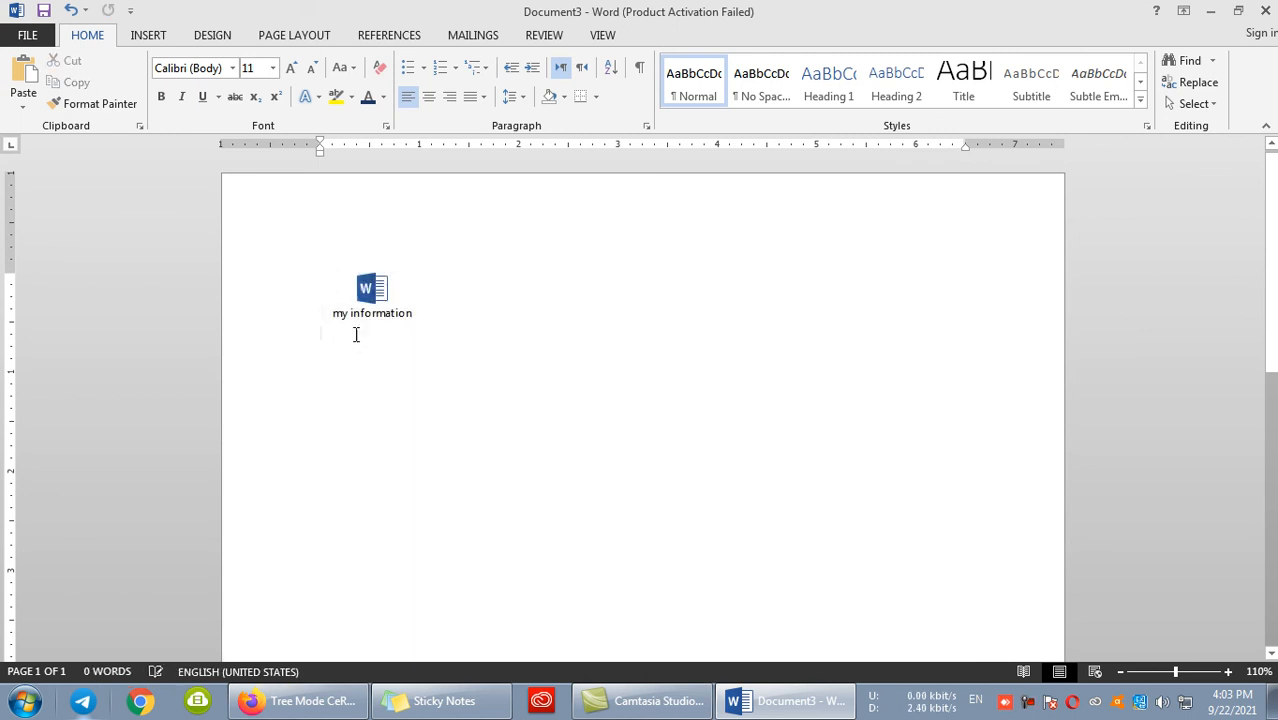
type("eeee")
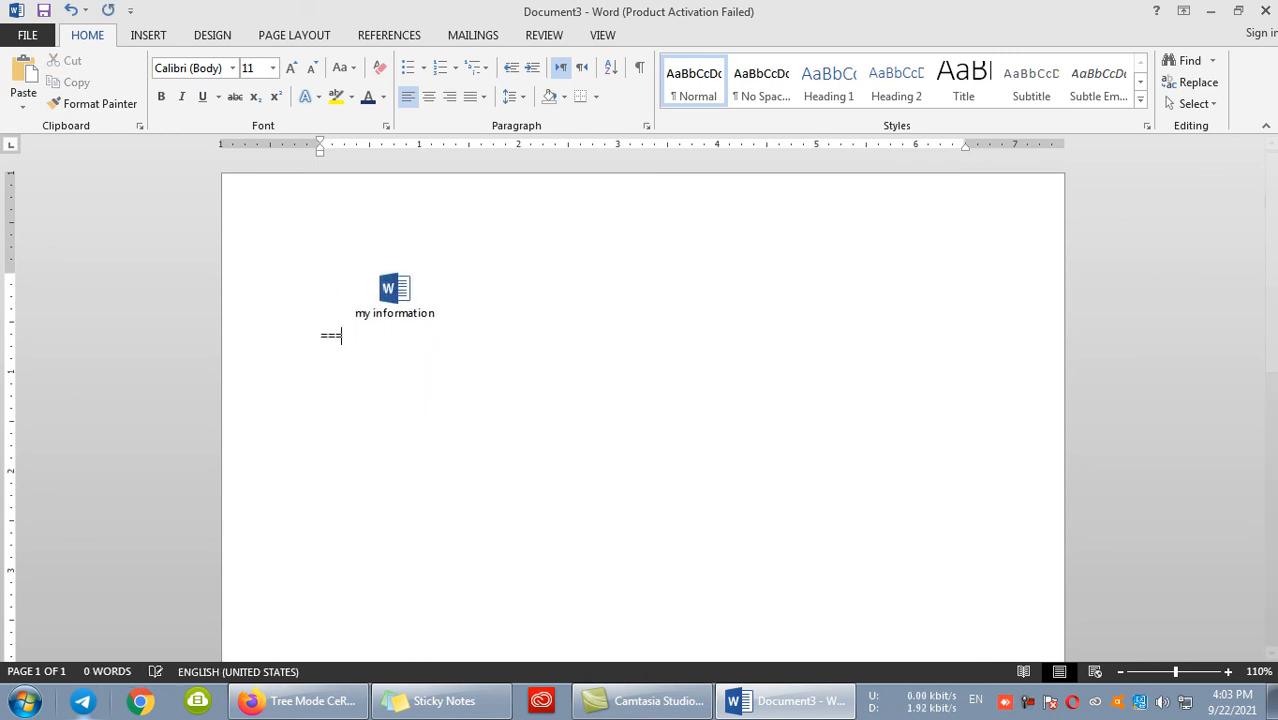
key("BackSpace")
key("BackSpace")
key("BackSpace")
key("BackSpace")
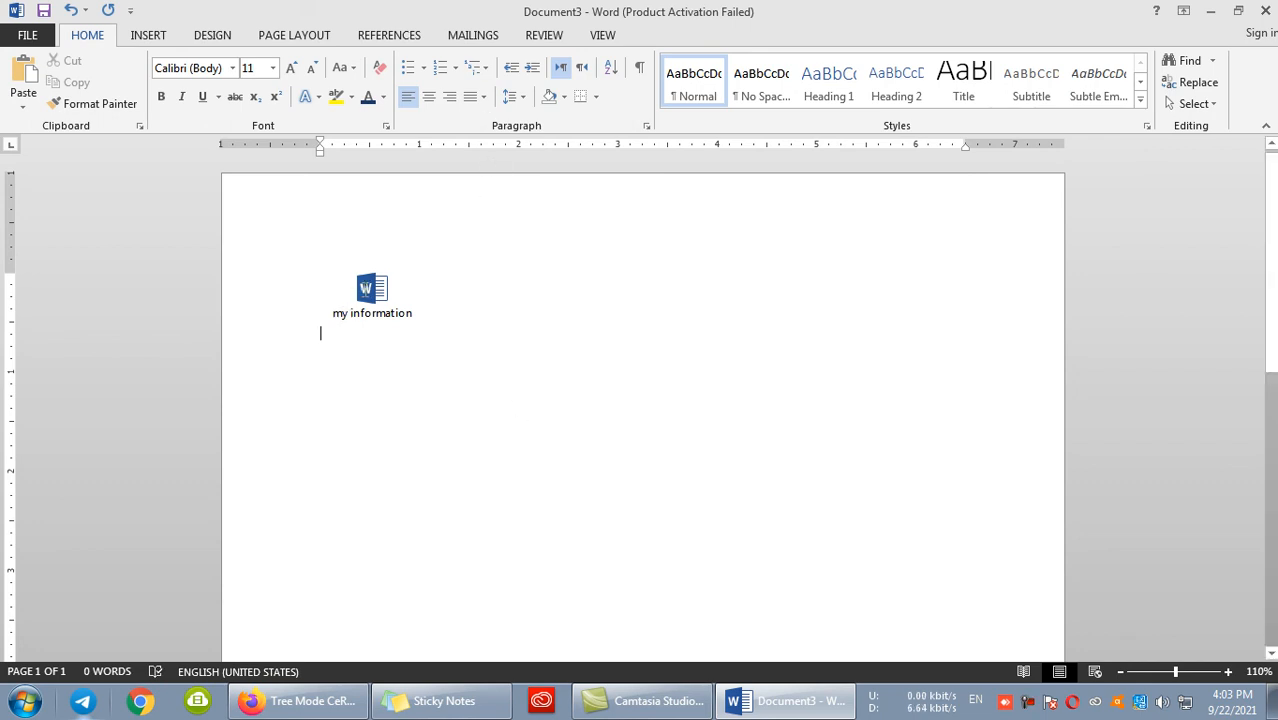
- Open the document embedded in the "my information" icon to view its text, and close it again
left_click(370, 309)
left_click_drag(425, 338, 650, 372)
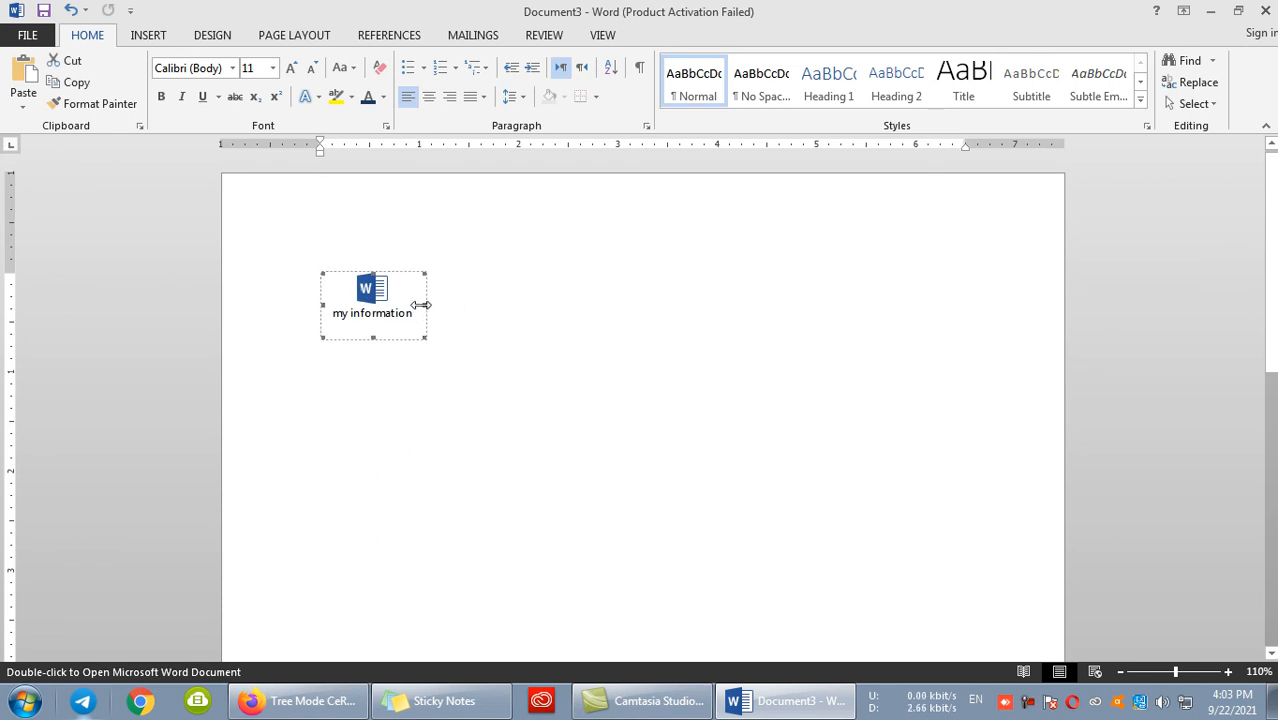
left_click_drag(368, 287, 403, 294)
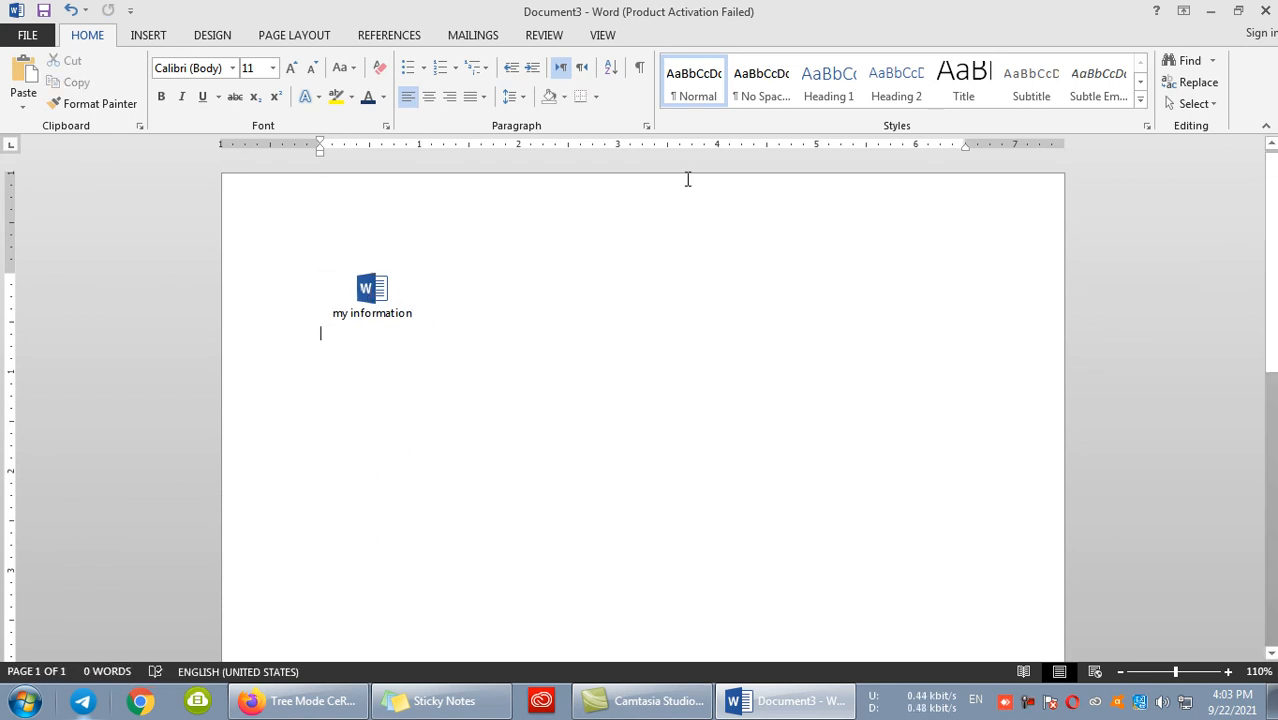
left_click(359, 287)
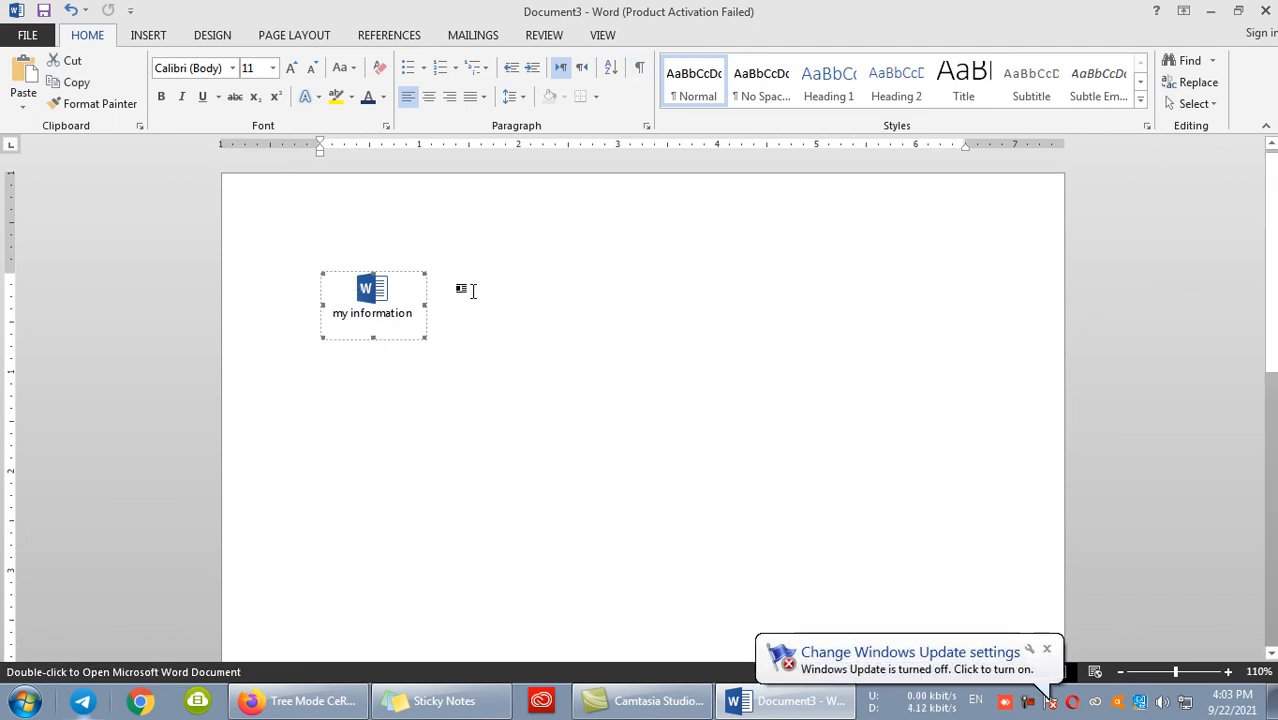
left_click(434, 375)
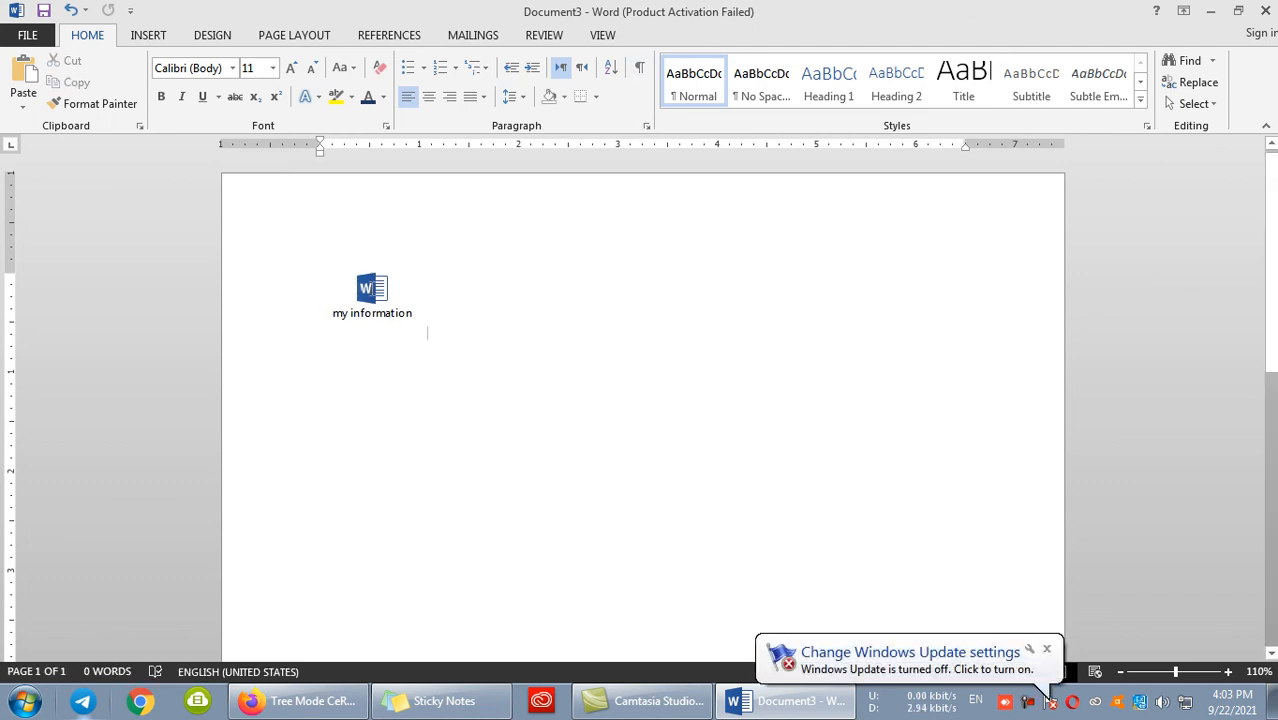
double_click(372, 290)
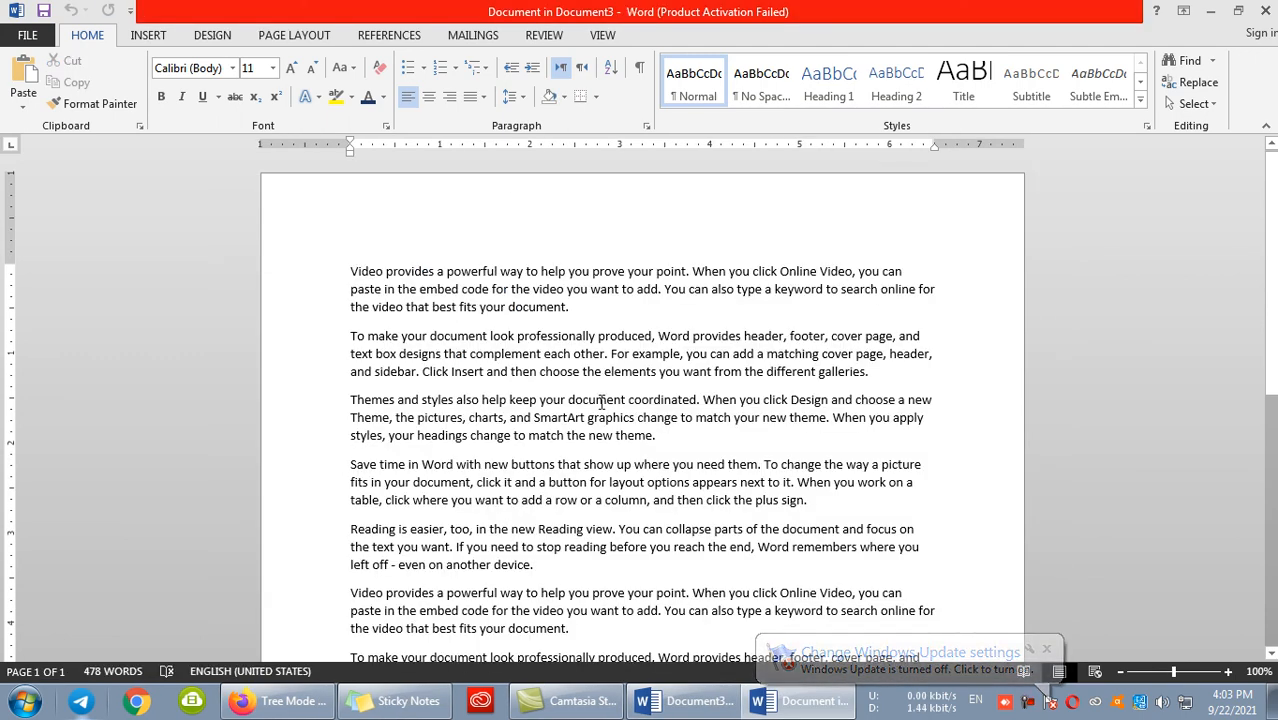
left_click(1266, 10)
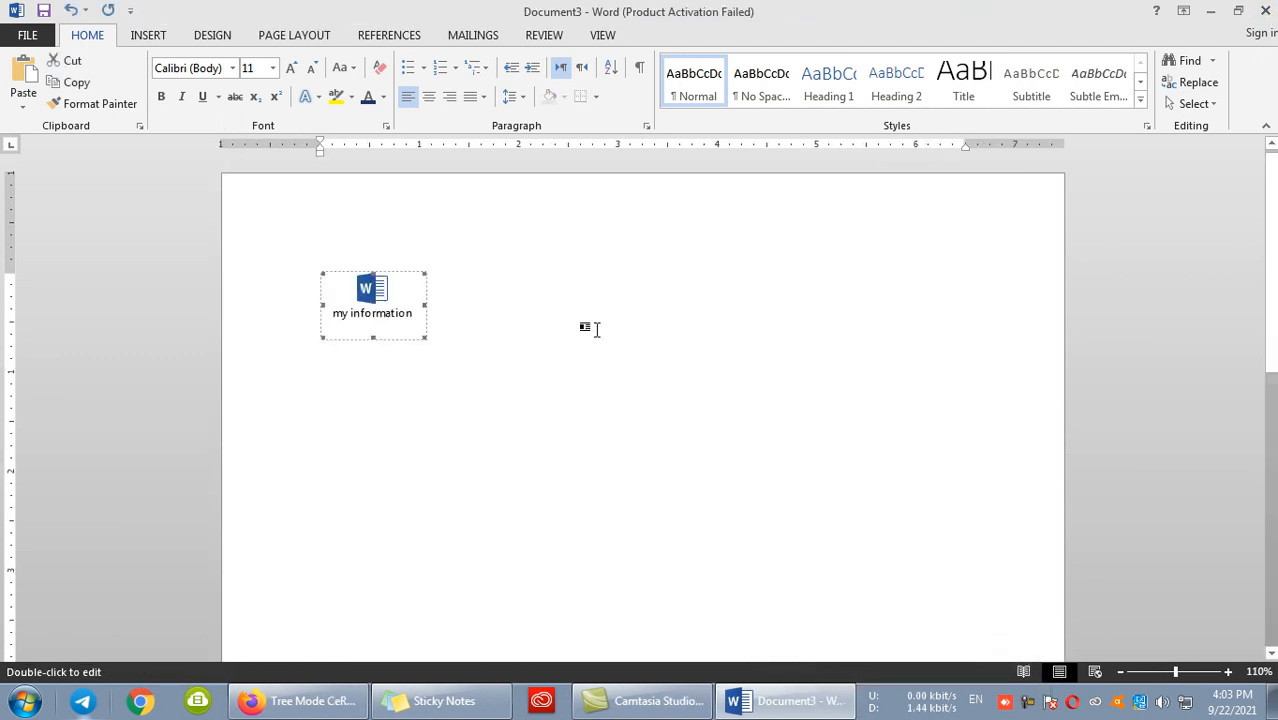
- Write "Afghanistan" at the left margin a few lines below the "my information" icon
left_click(400, 402)
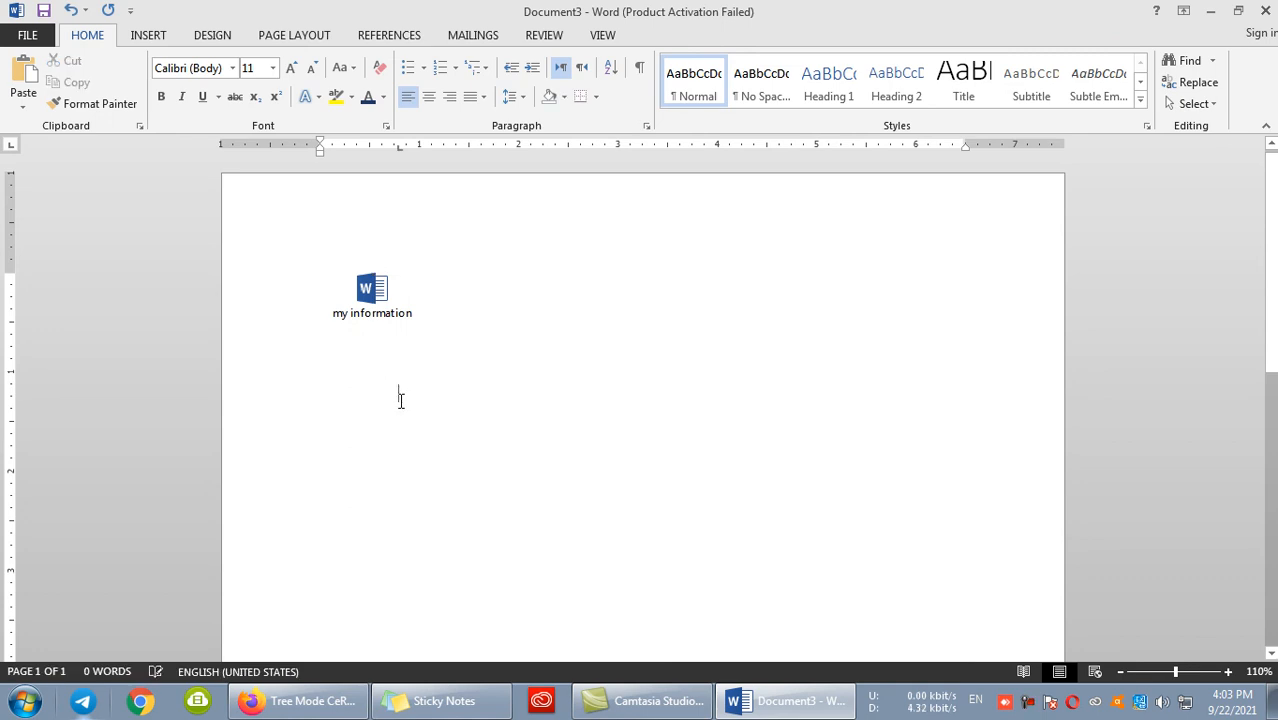
key("BackSpace")
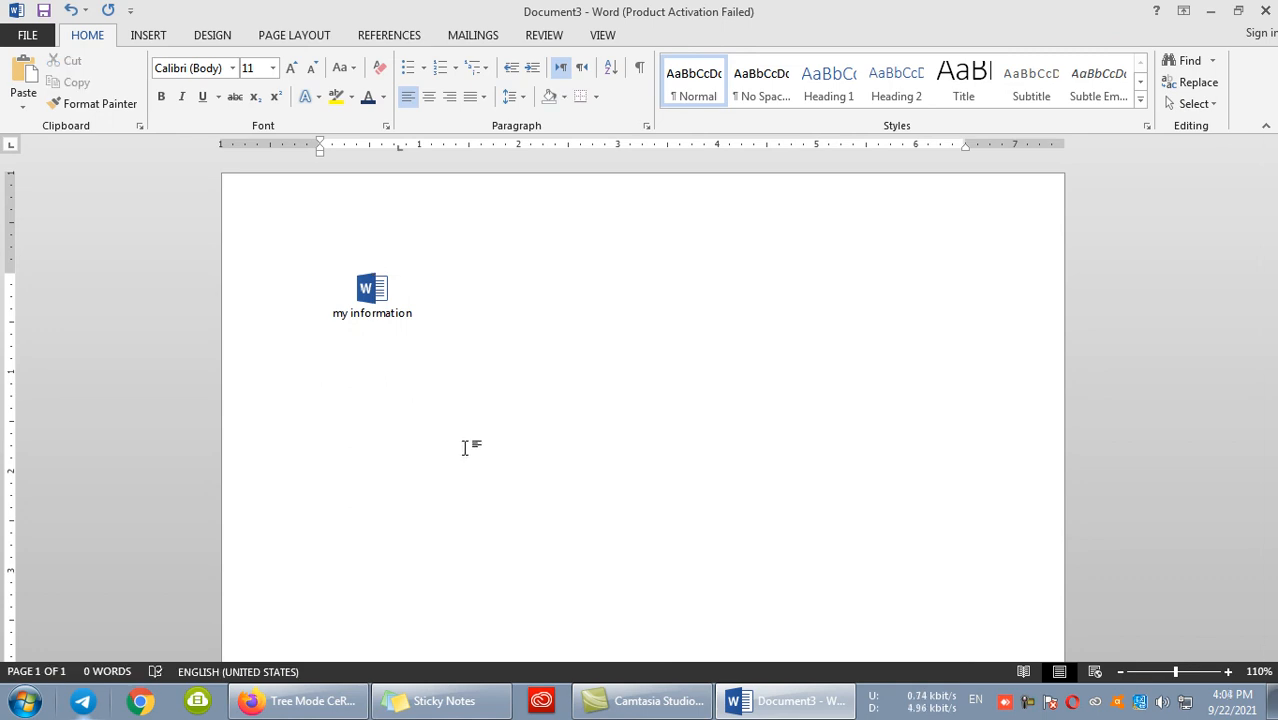
type("afghan ")
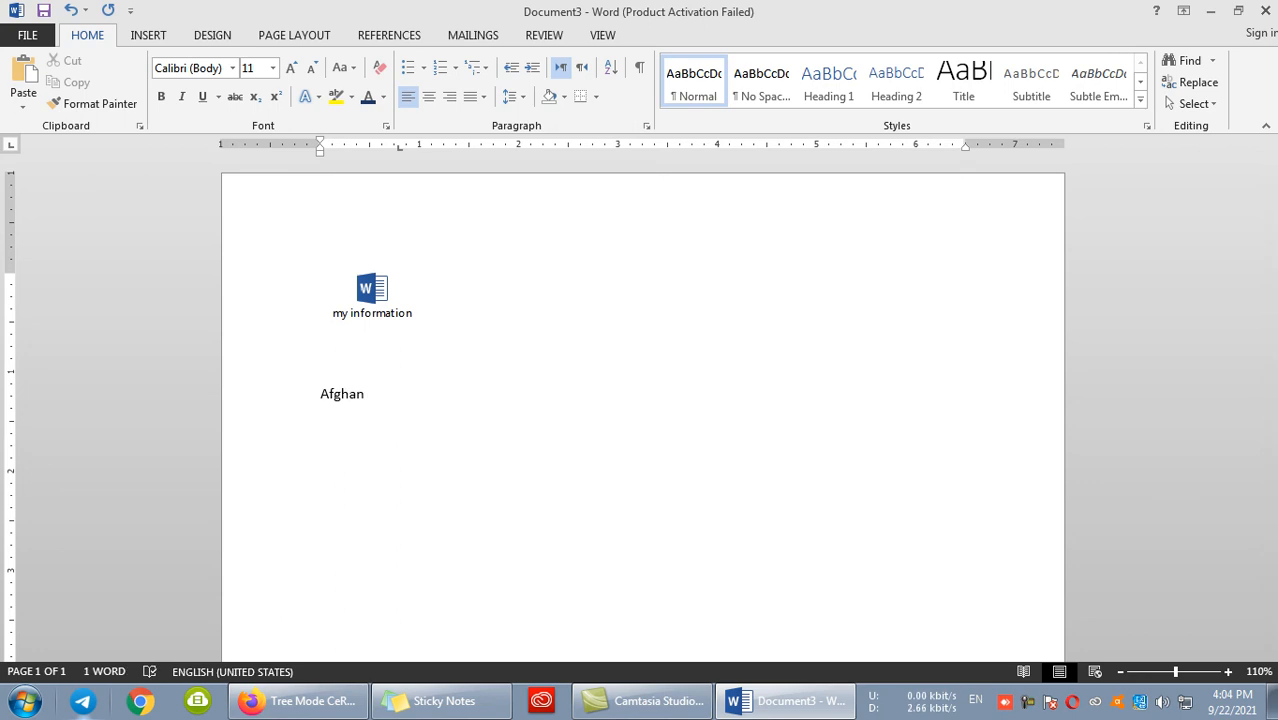
type("istan")
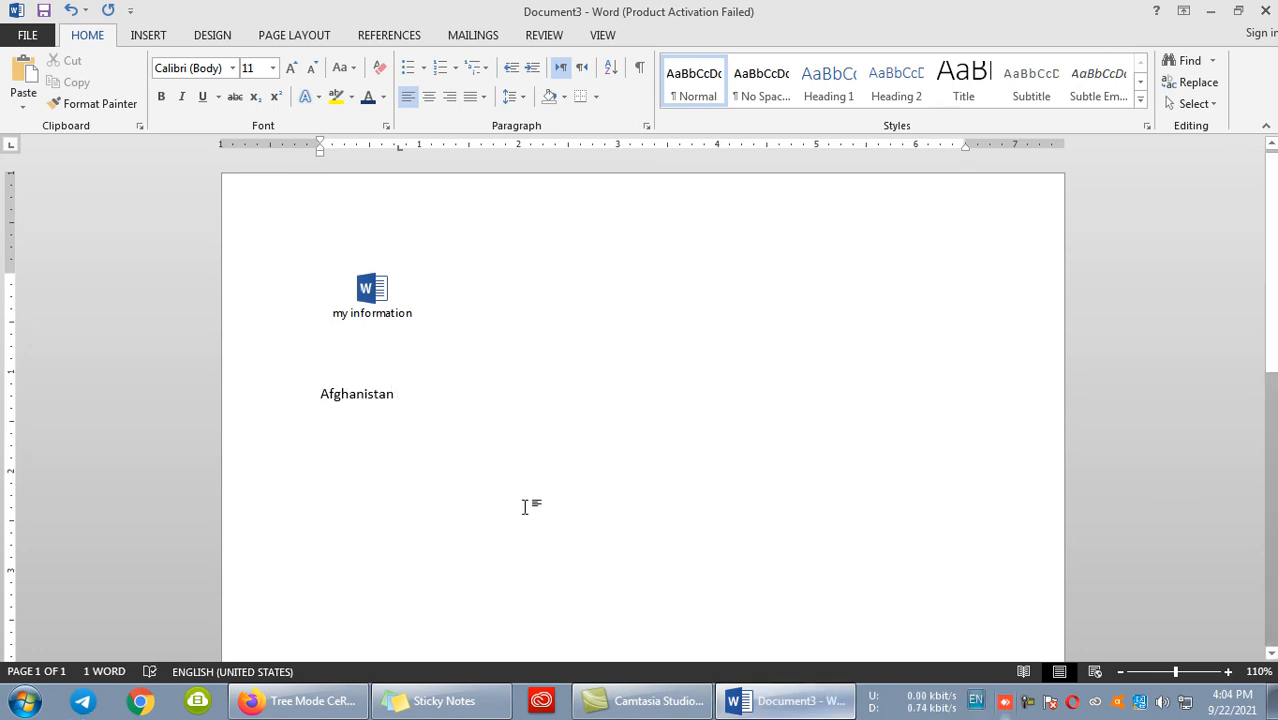
- Enlarge the word Afghanistan to font size 20 and make it bold
double_click(392, 394)
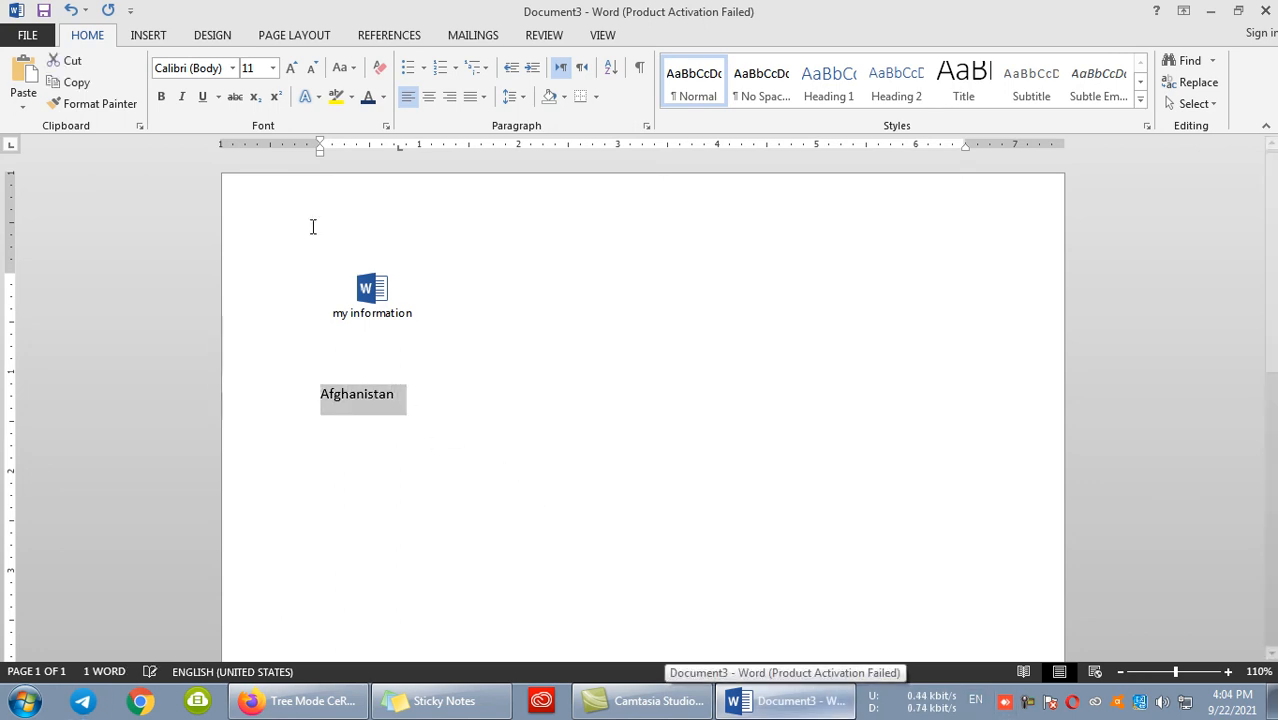
left_click(292, 69)
left_click(293, 70)
left_click(292, 69)
left_click(292, 69)
left_click(292, 69)
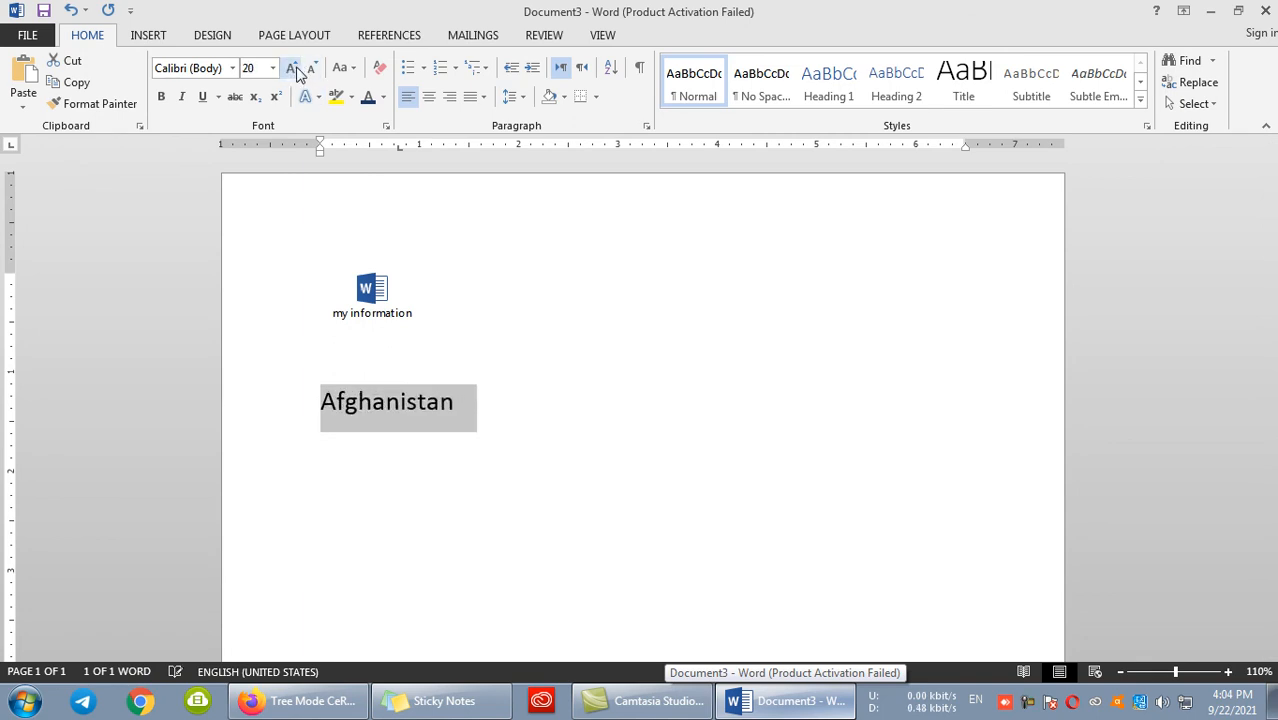
left_click(164, 97)
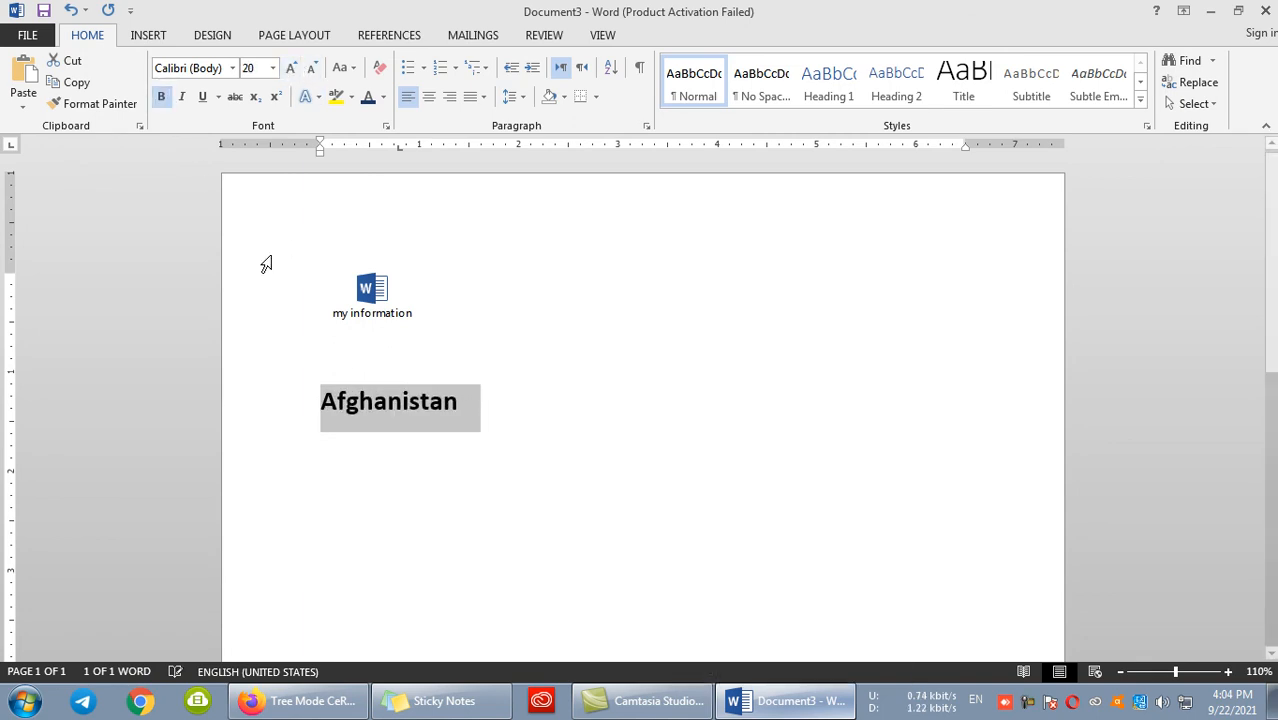
triple_click(329, 467)
key("ctrl+z")
left_click(329, 467)
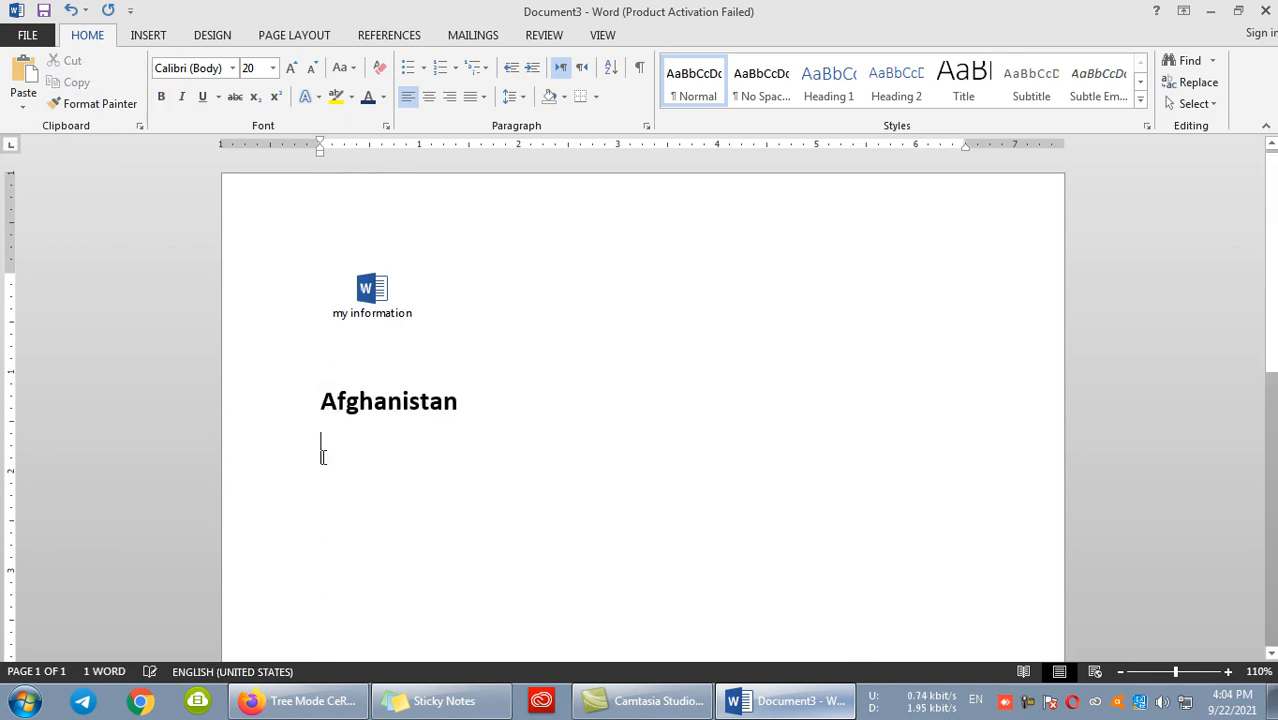
left_click(23, 98)
left_click(68, 179)
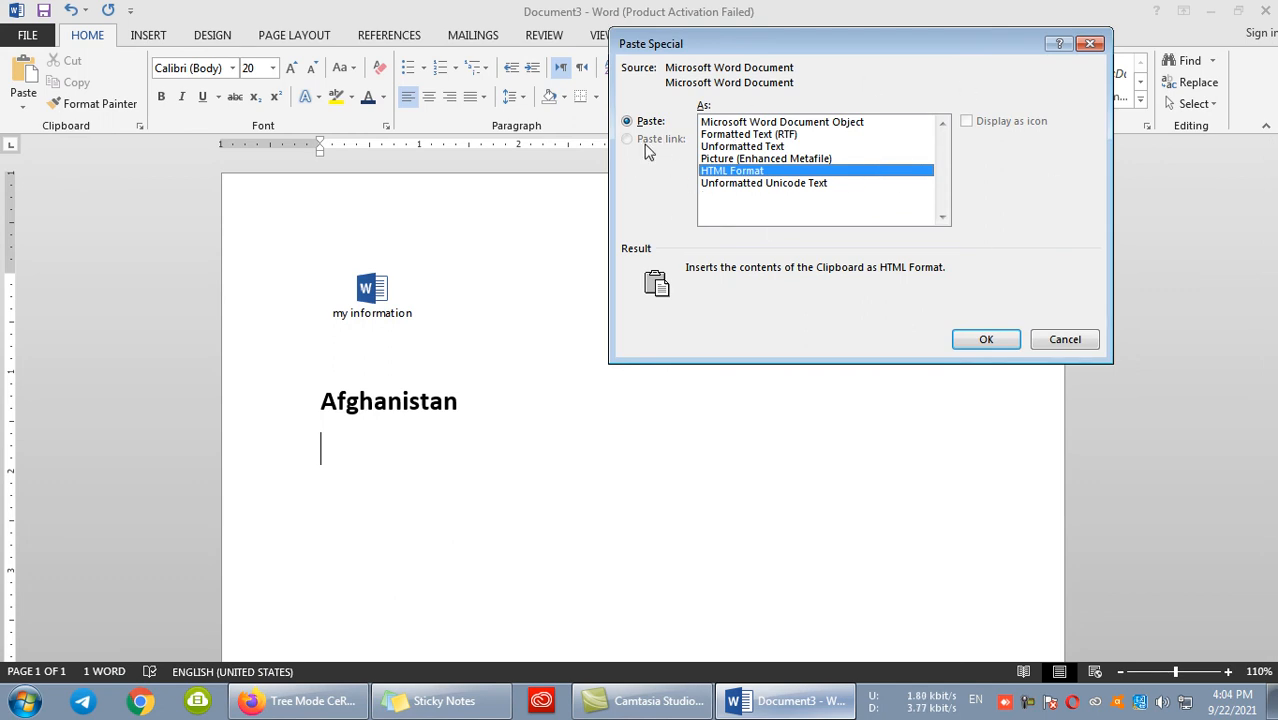
left_click(1090, 46)
- Replace the whole document content with three sample paragraphs generated by =rand(3)
key("ctrl+a")
key("Delete")
type("=ra")
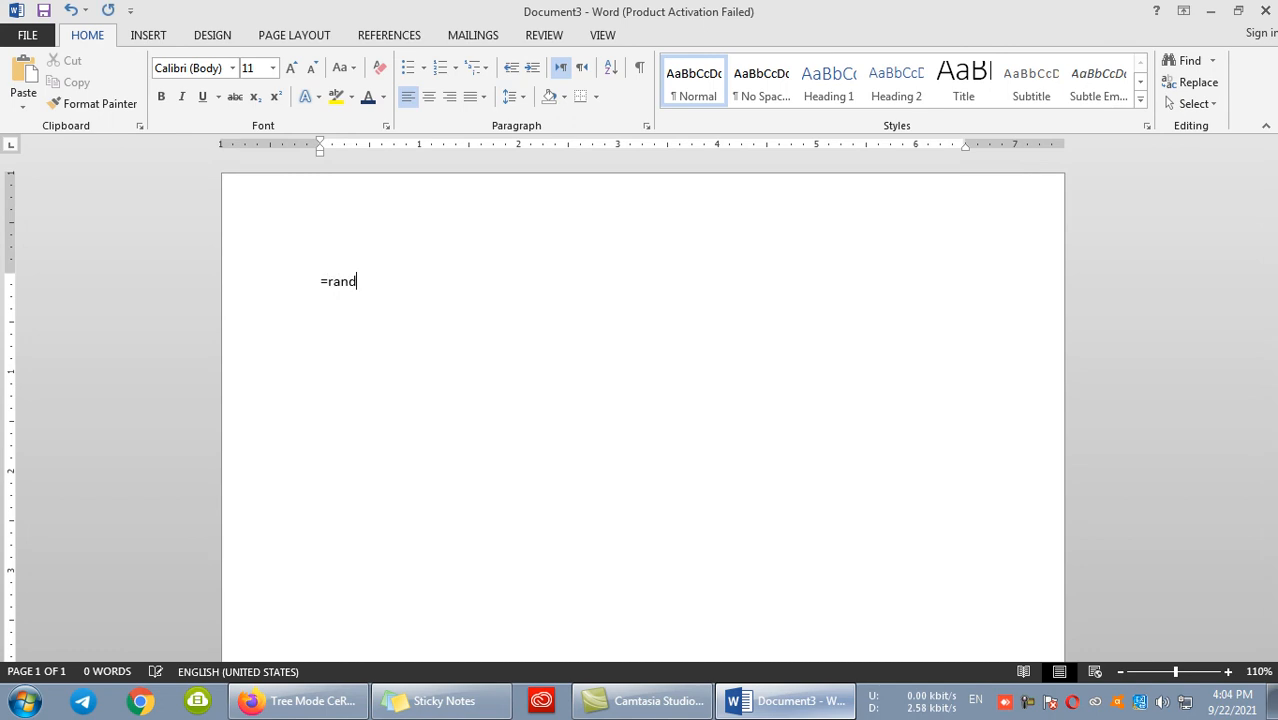
type("nd(3")
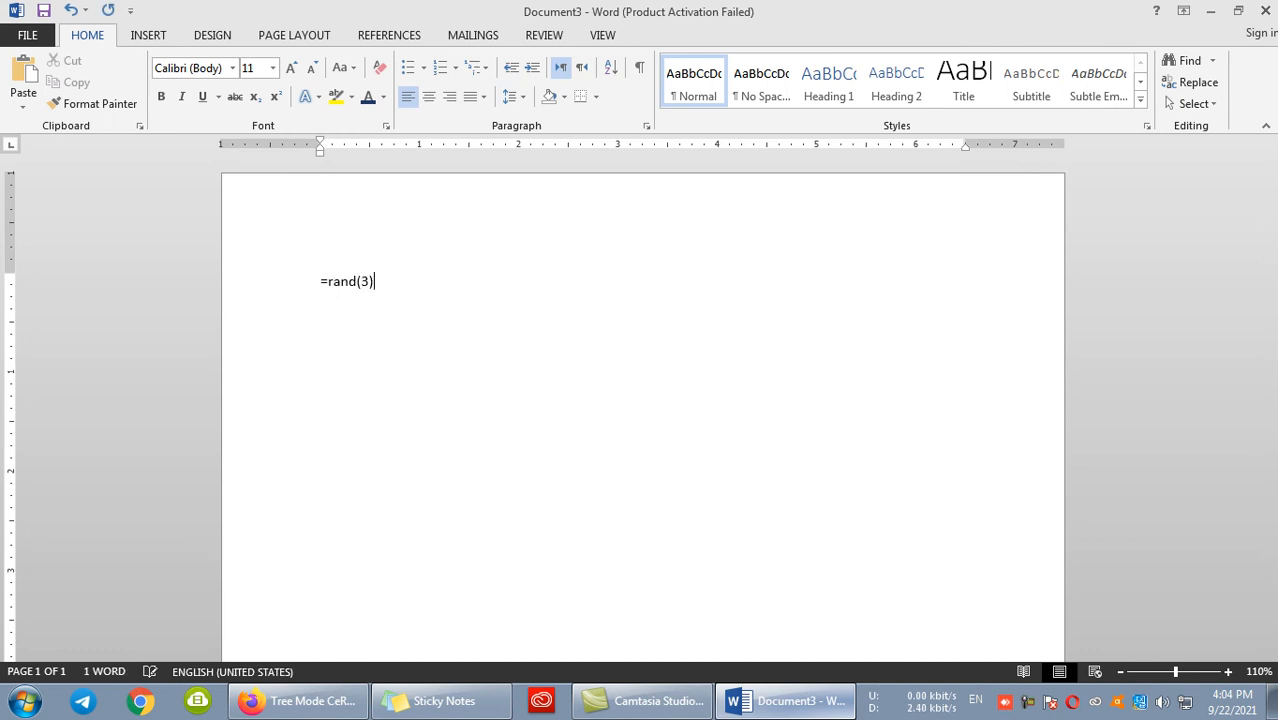
type(")")
key("Return")
- Format all three sample paragraphs as bold dark blue text and copy them
key("ctrl+a")
key("super+c")
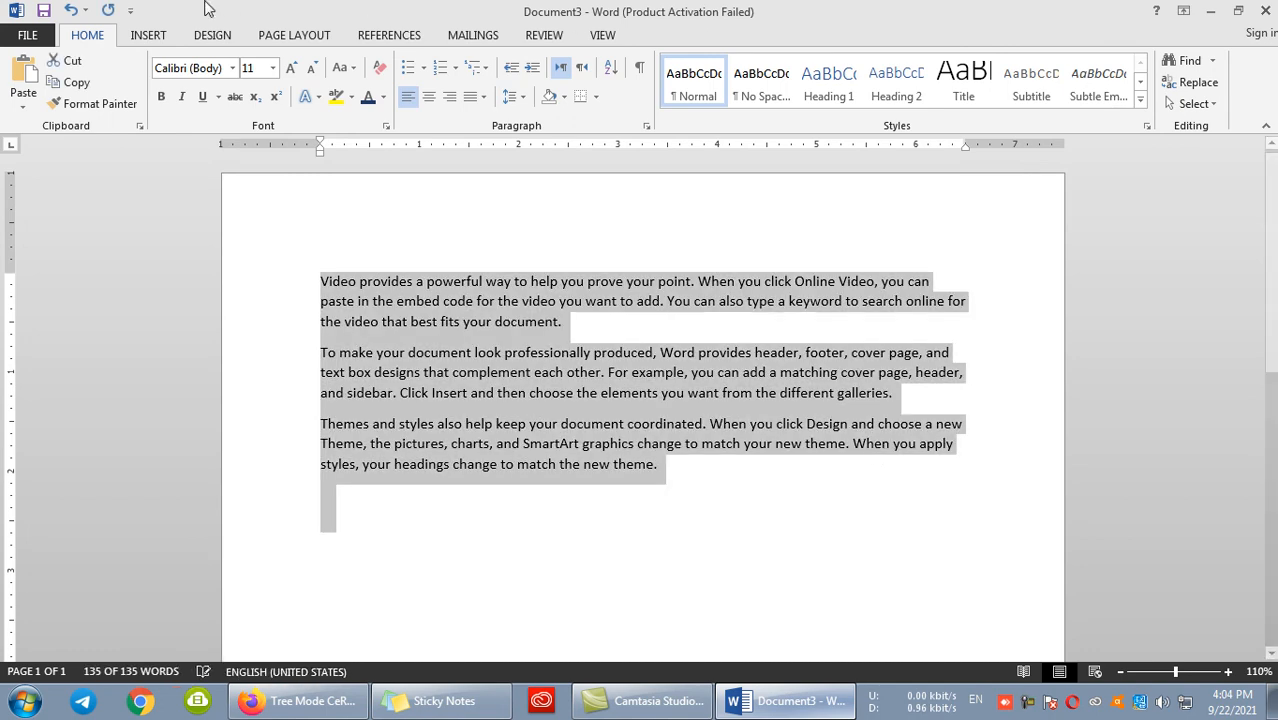
left_click(161, 96)
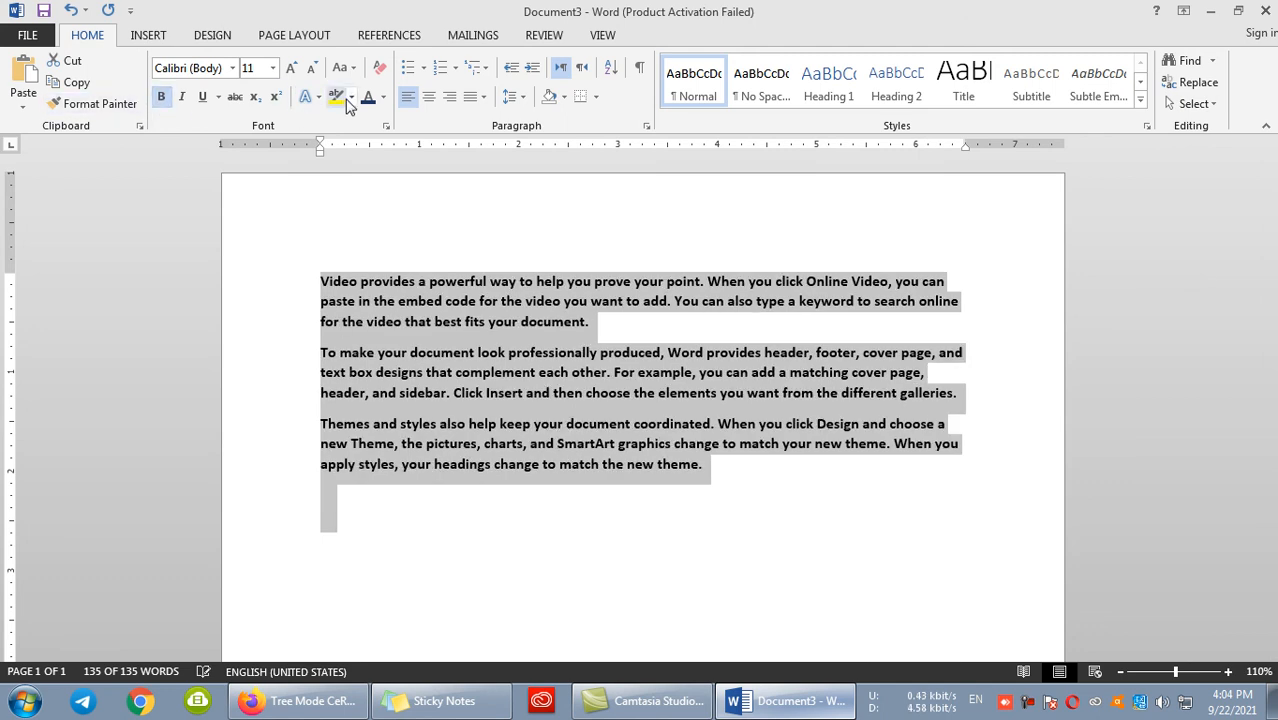
left_click(100, 104)
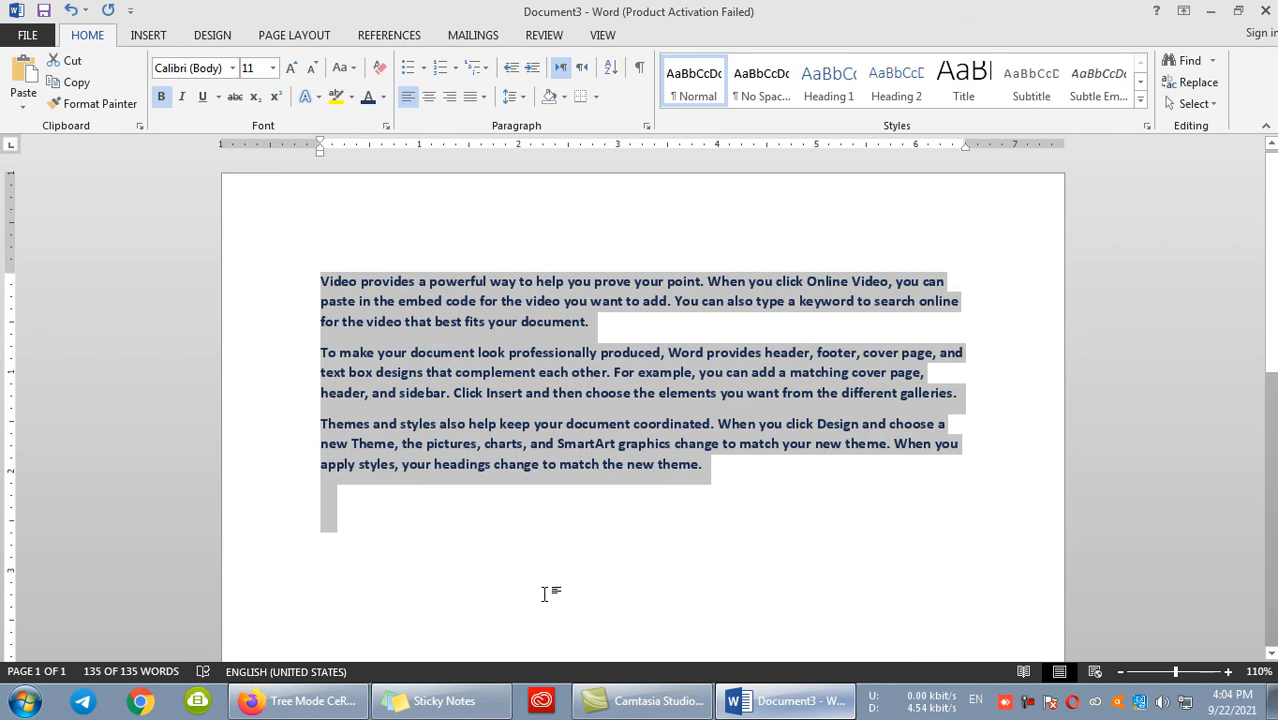
- Launch another Word window with the winword command and create a blank document
key("super+r")
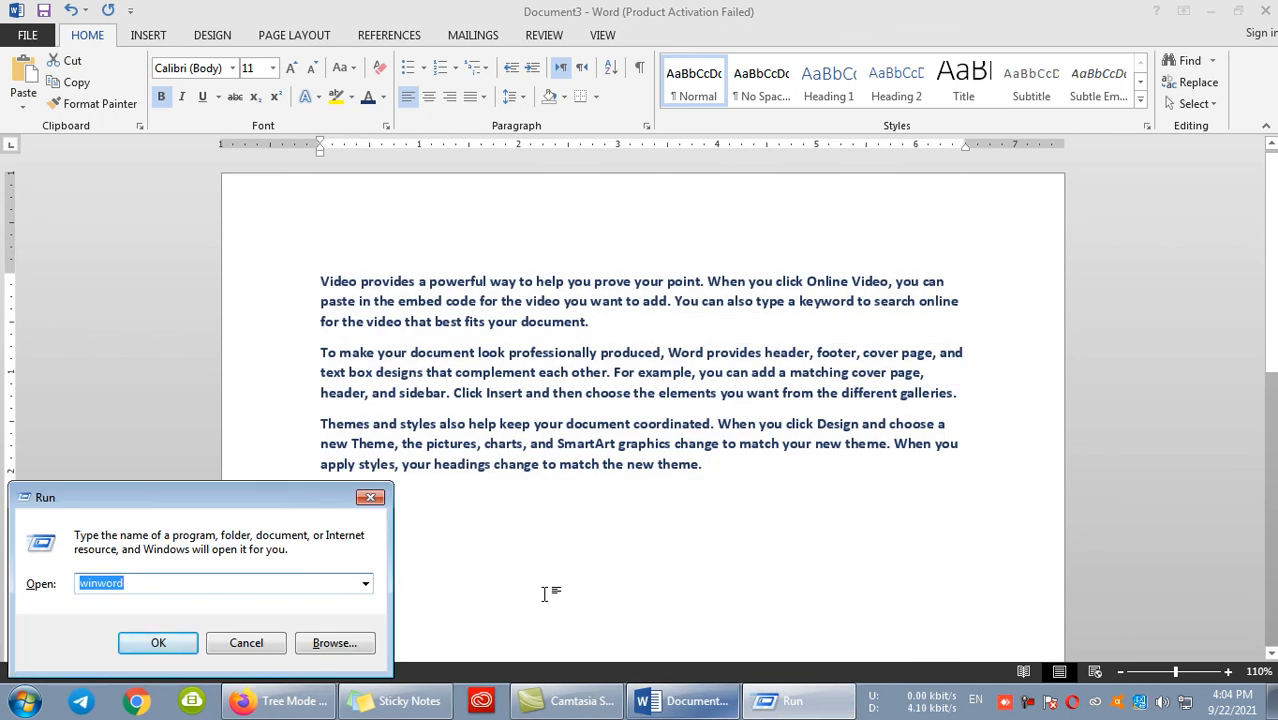
type("winw")
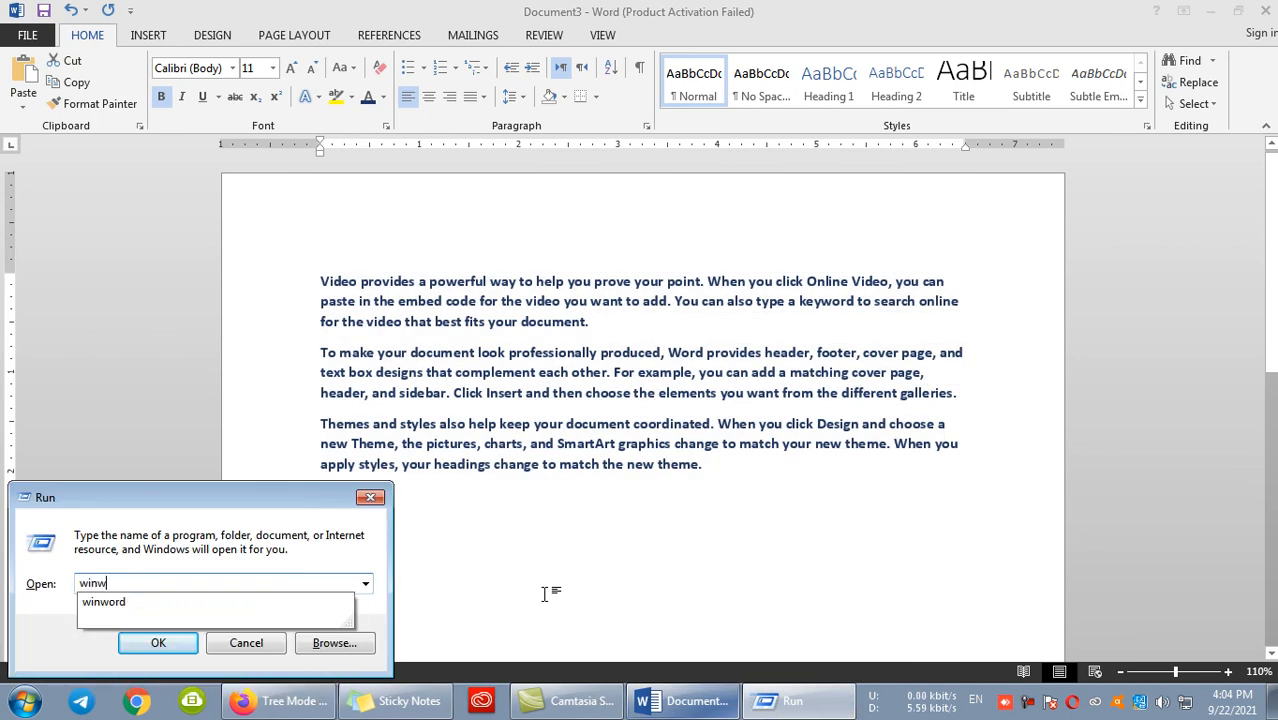
key("Down")
key("Return")
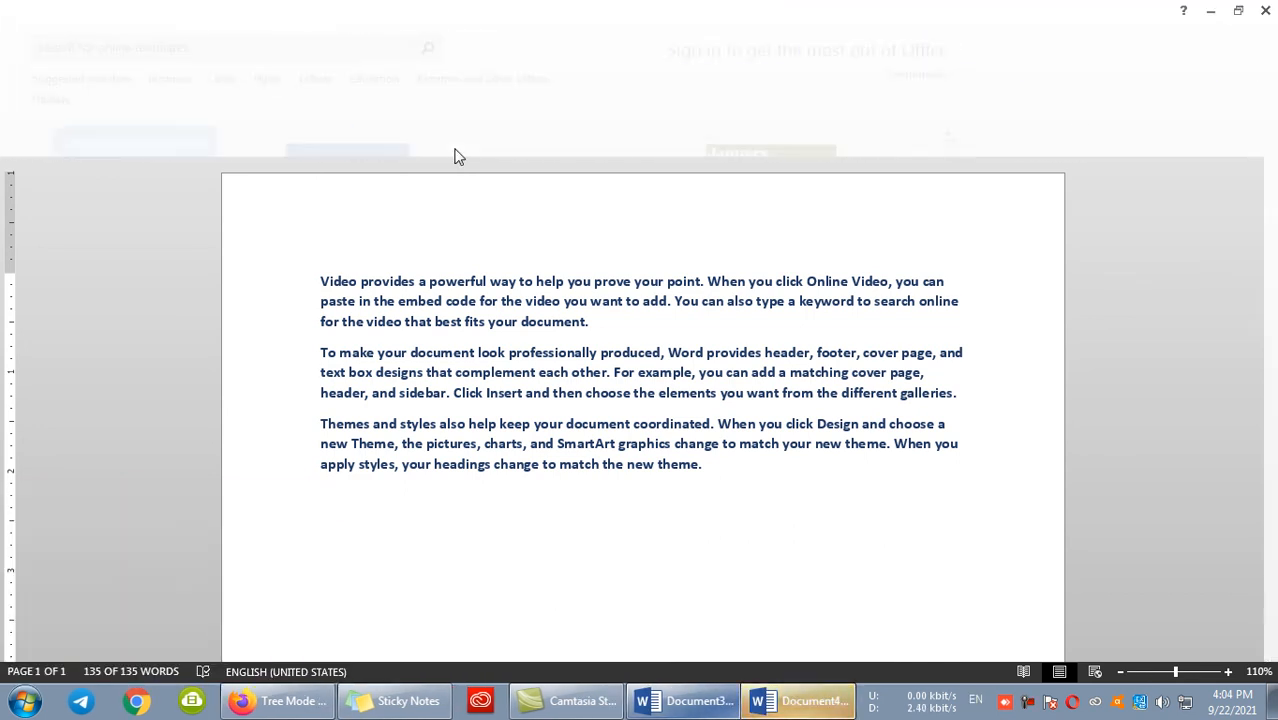
left_click(456, 151)
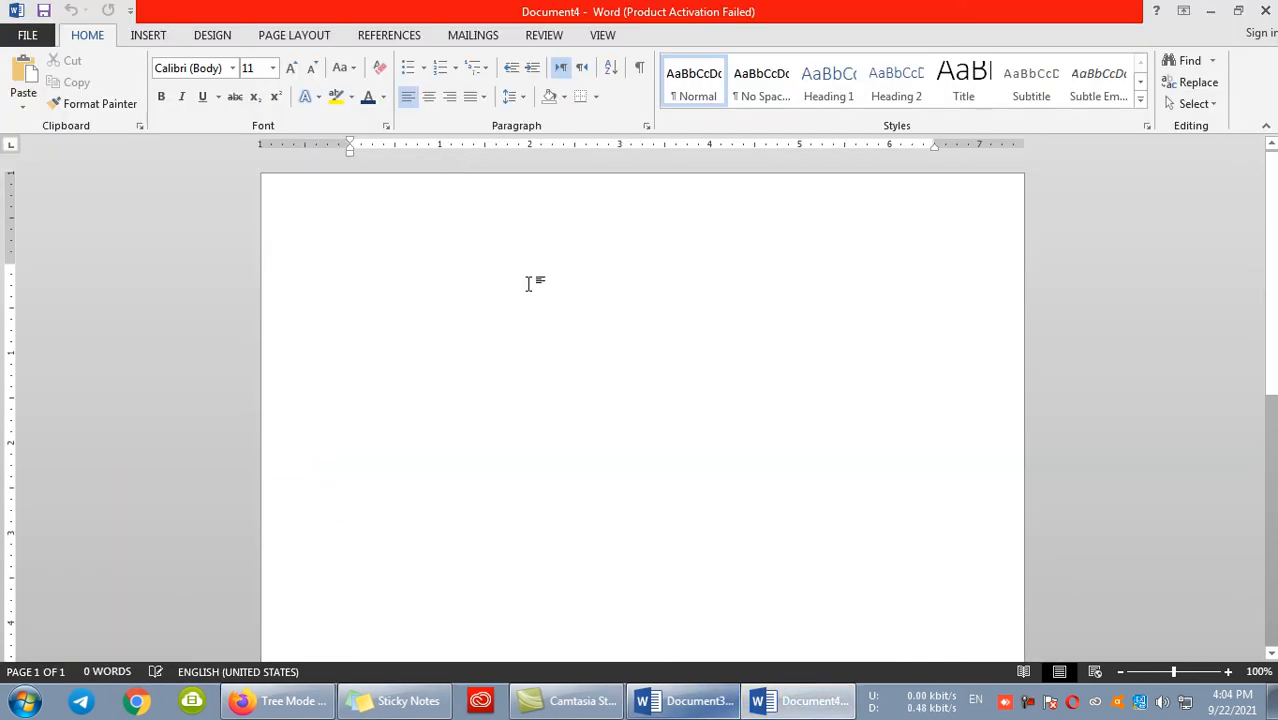
- Paste the copied paragraphs into the blank document as a link in HTML Format using Paste Special
left_click(23, 110)
left_click(50, 184)
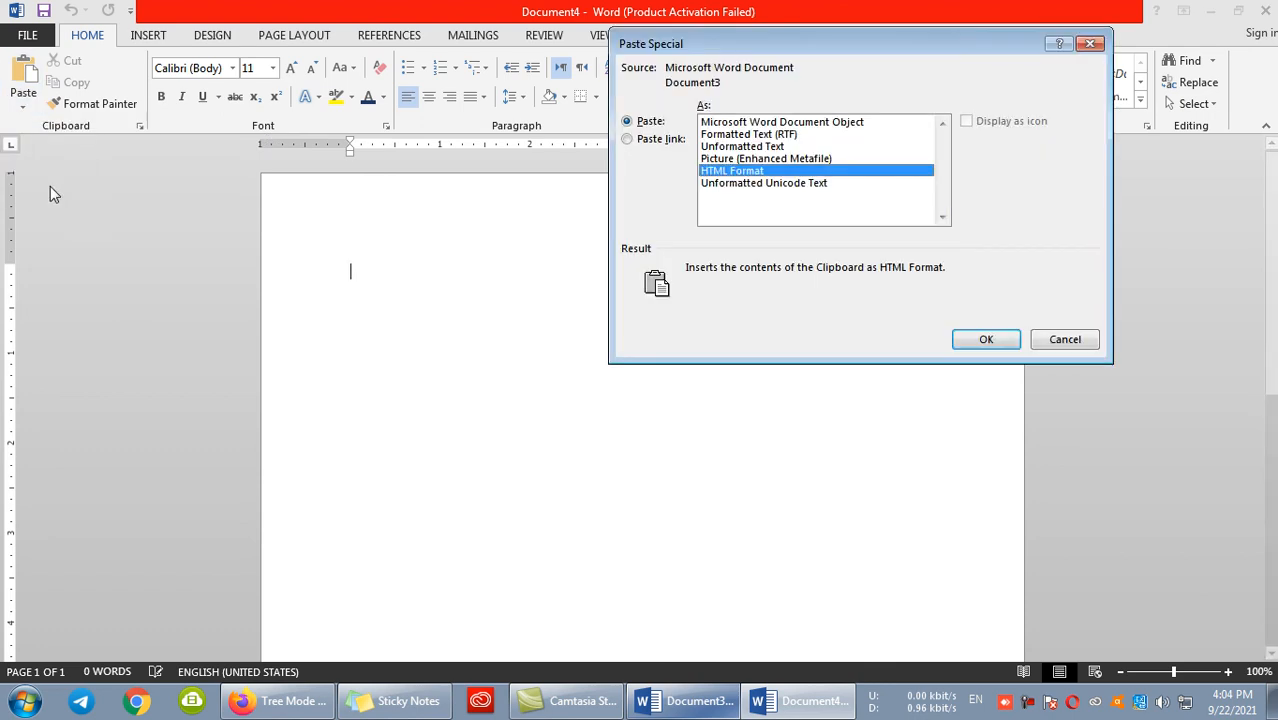
left_click(627, 140)
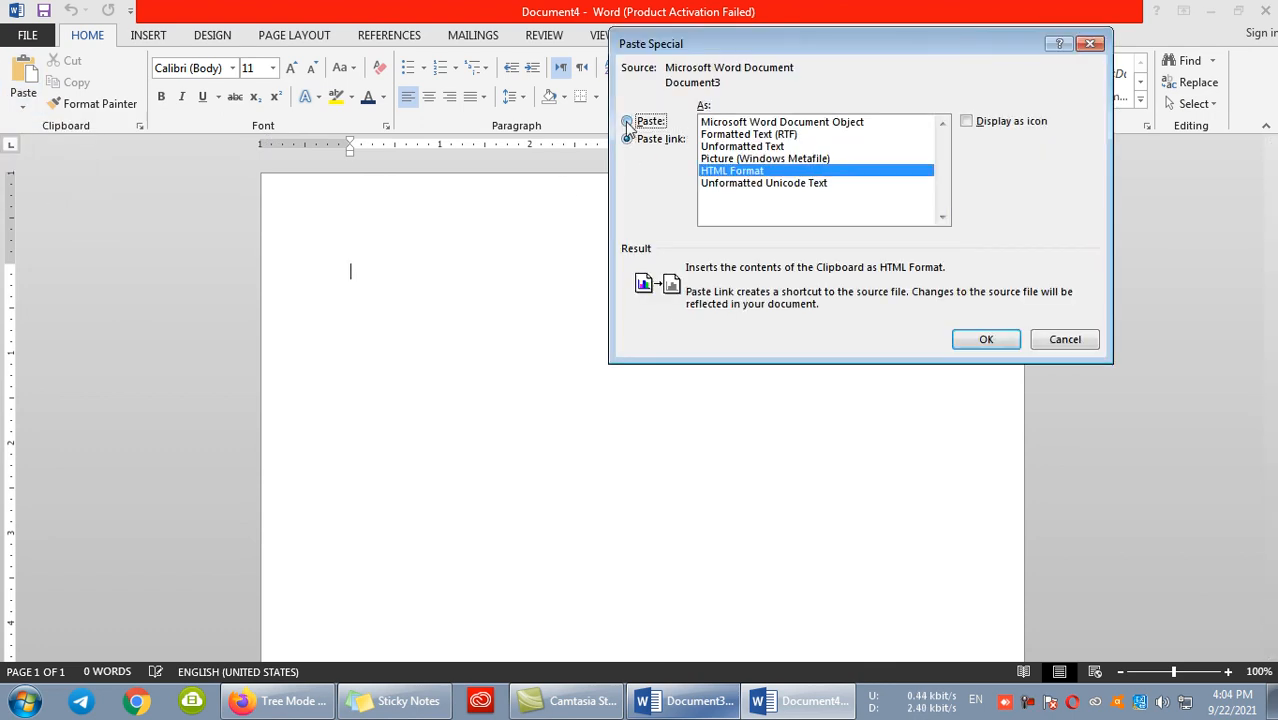
left_click(629, 122)
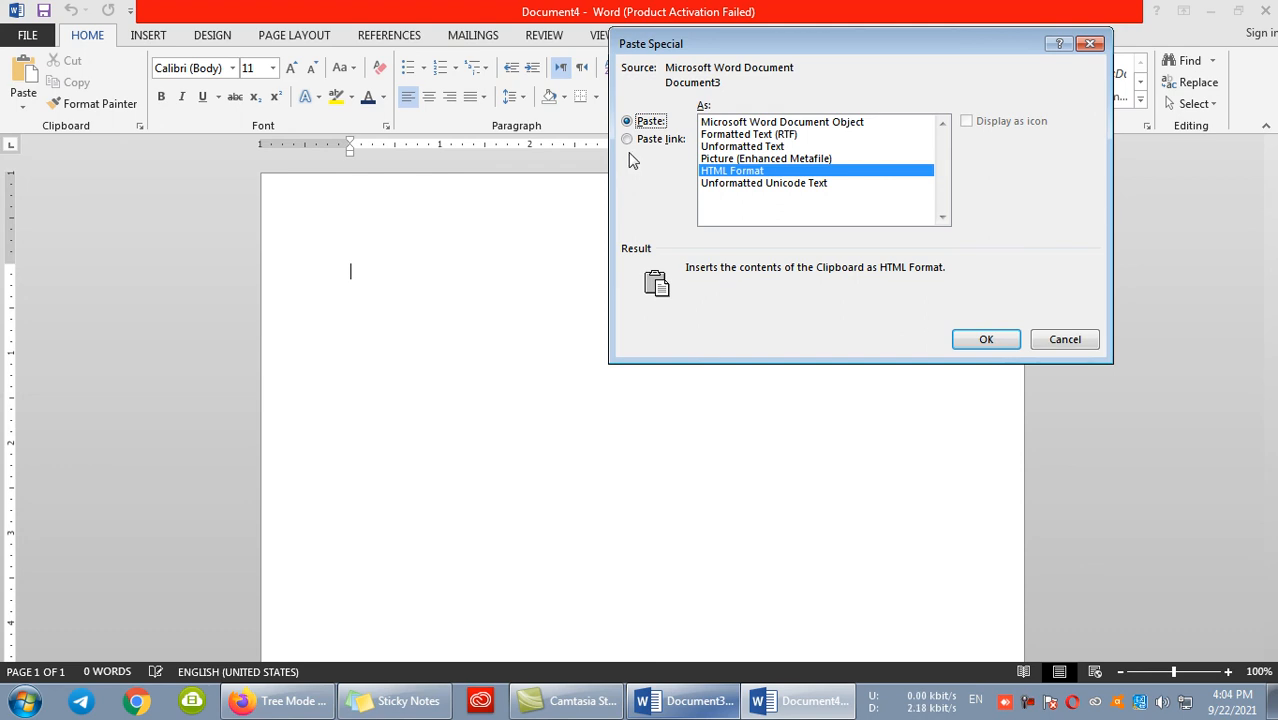
left_click(648, 145)
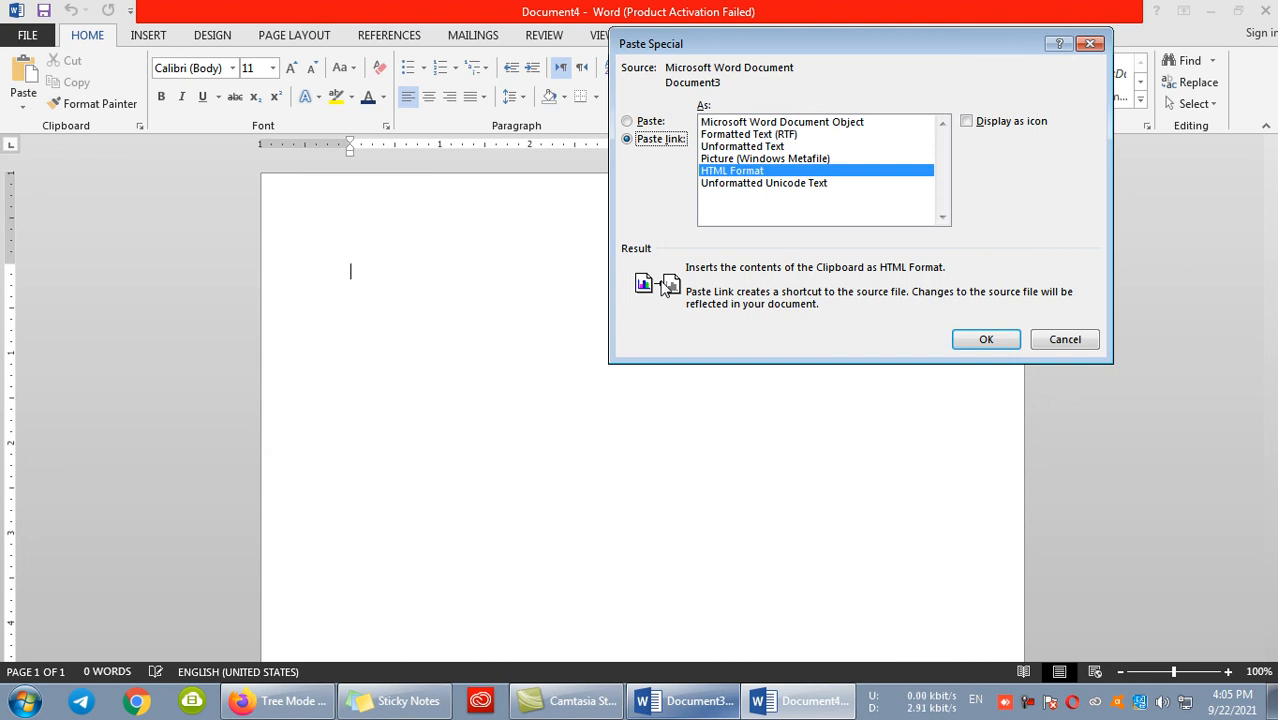
left_click(984, 340)
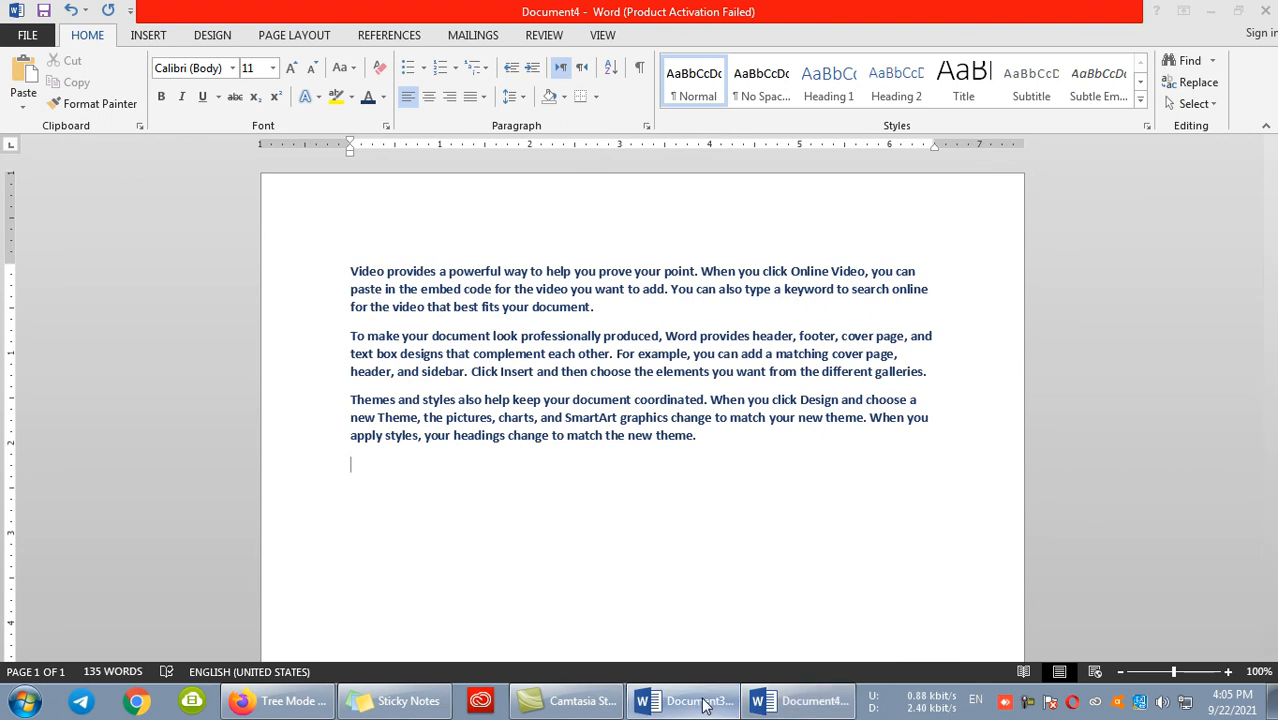
- Recolor all the paragraphs in the source document Document3 to the orange theme color
left_click(676, 700)
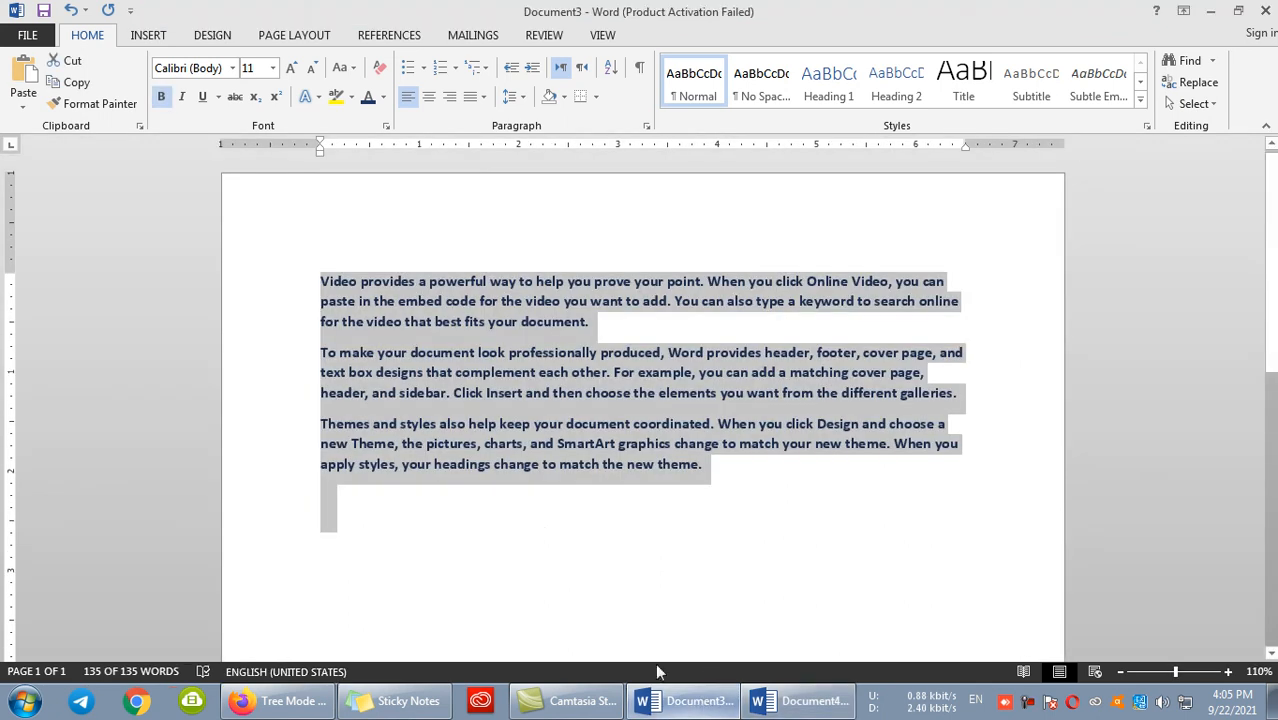
left_click(381, 98)
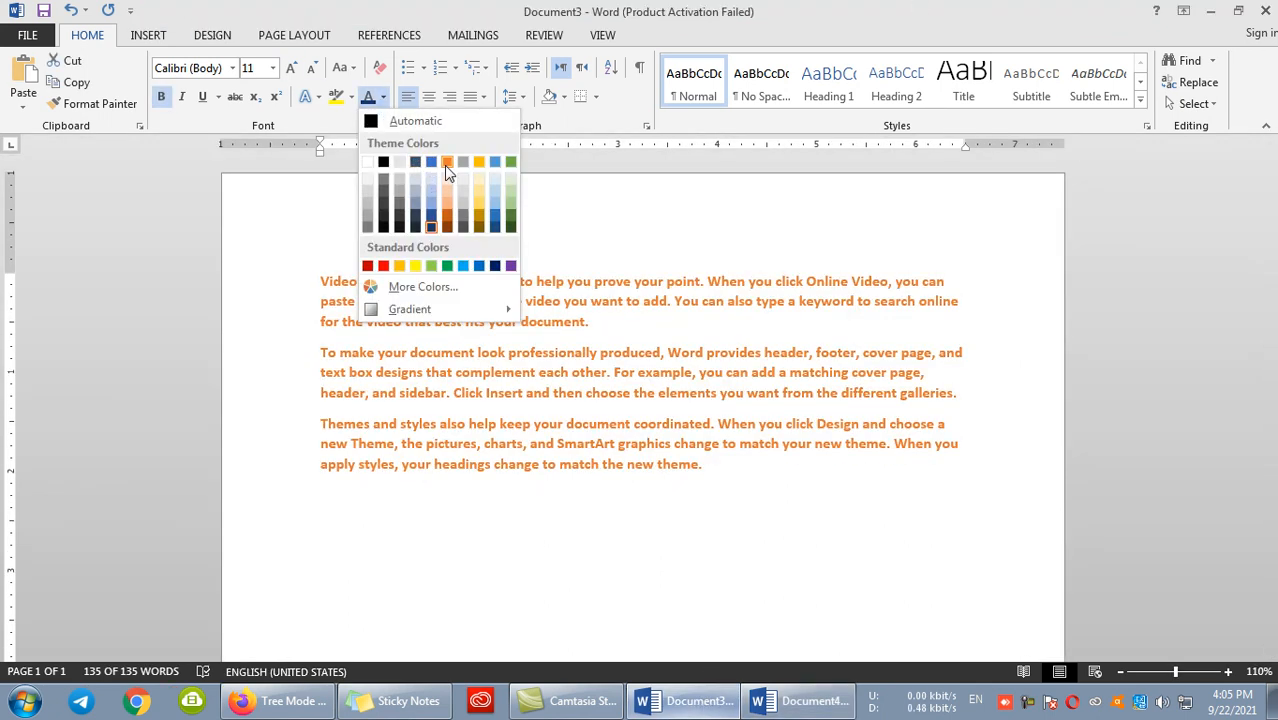
left_click(444, 165)
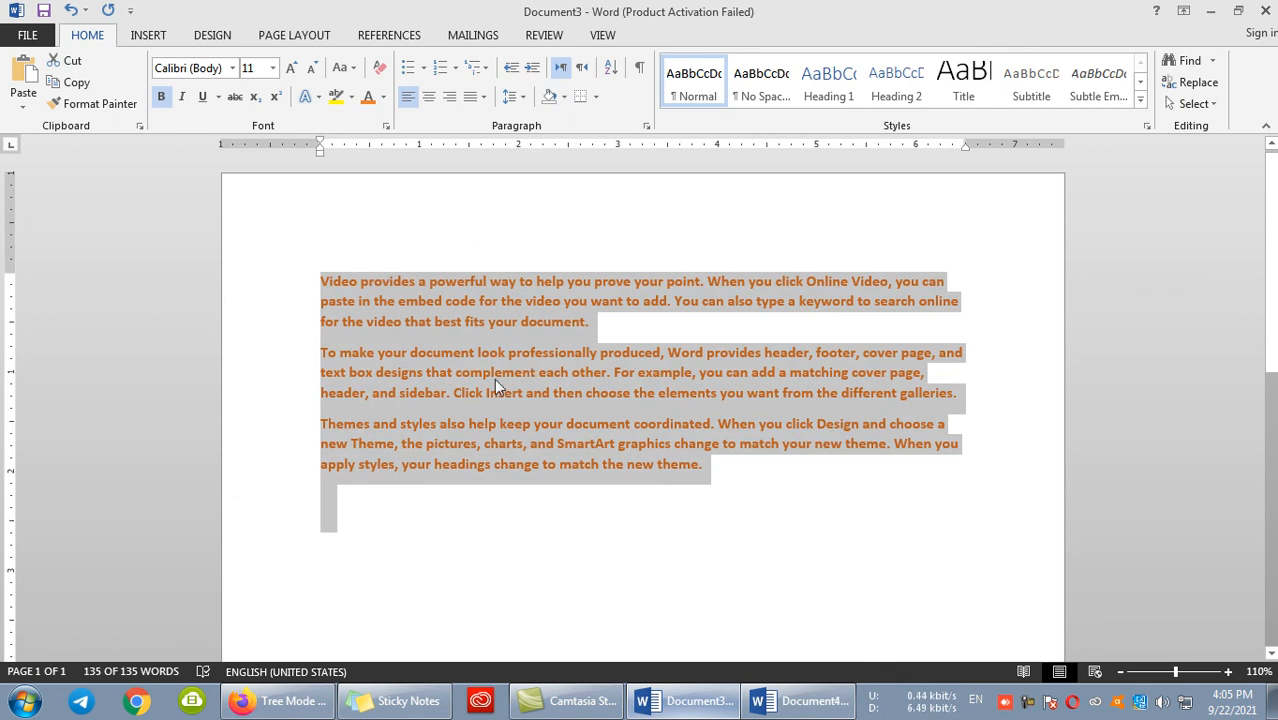
- Compare the linked paragraphs in Document4 with the recolored source text in Document3
left_click(800, 701)
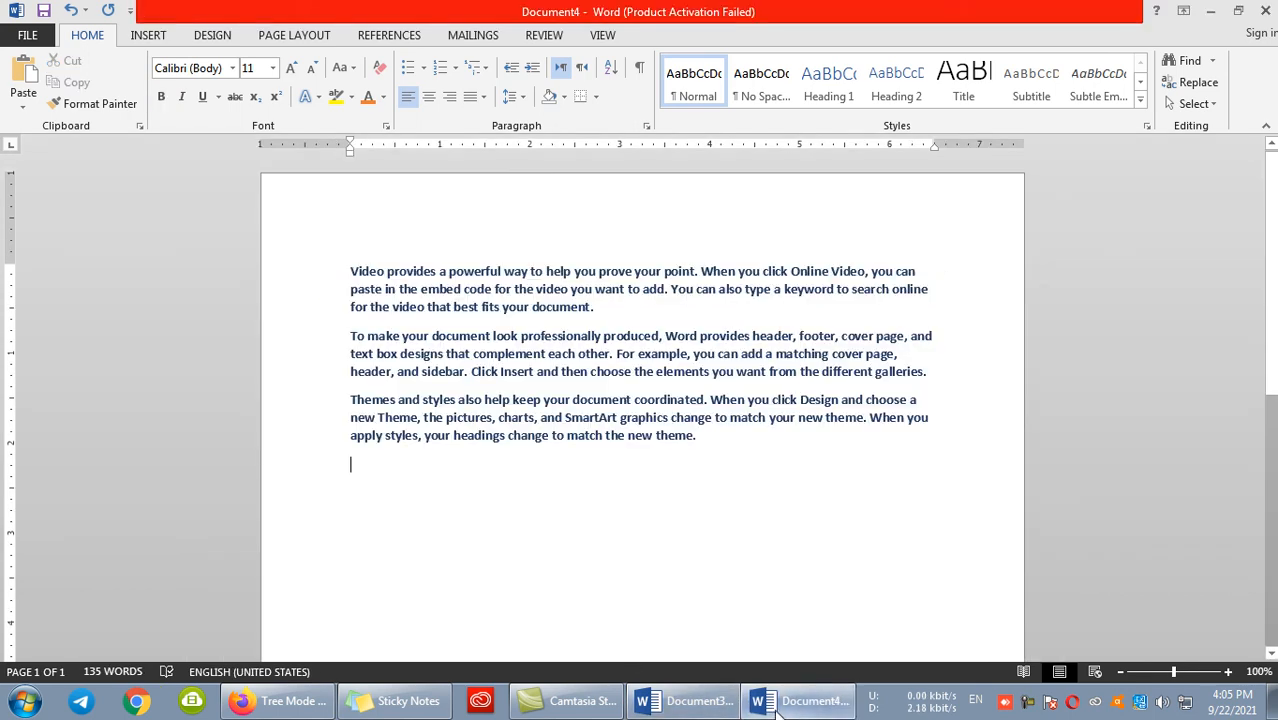
left_click(694, 705)
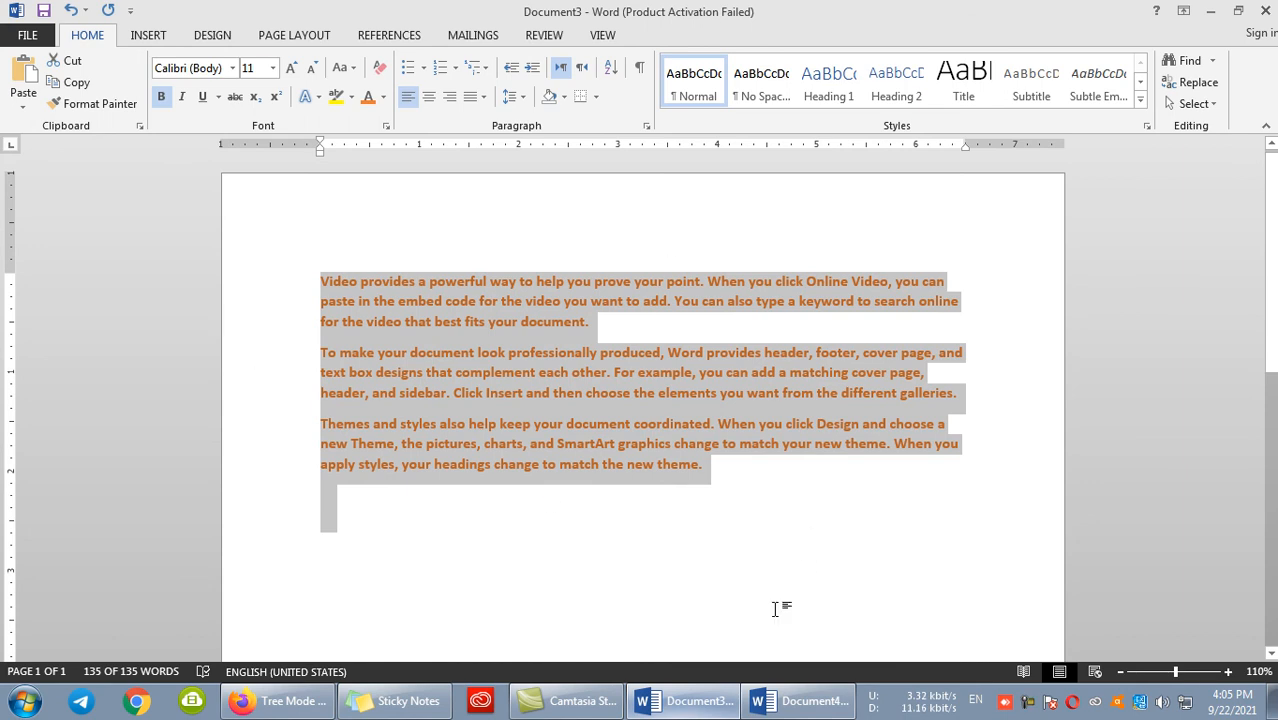
left_click(800, 703)
key("ctrl+a")
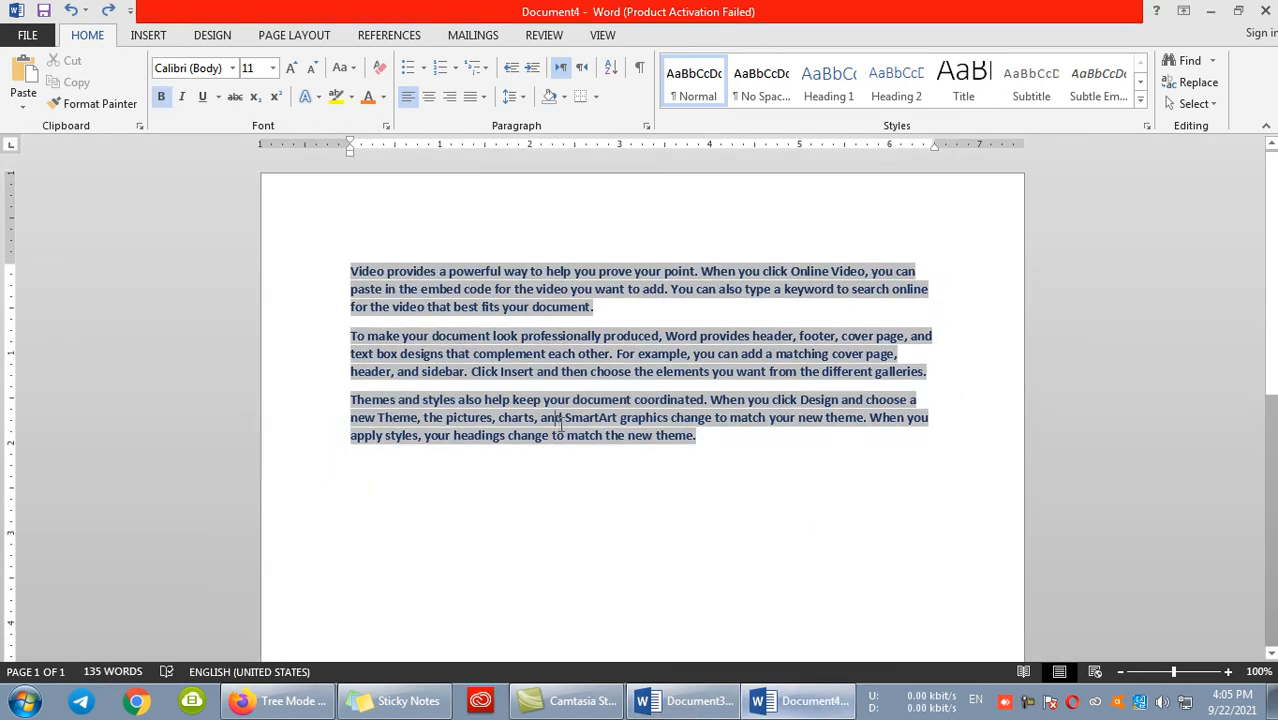
left_click(502, 524)
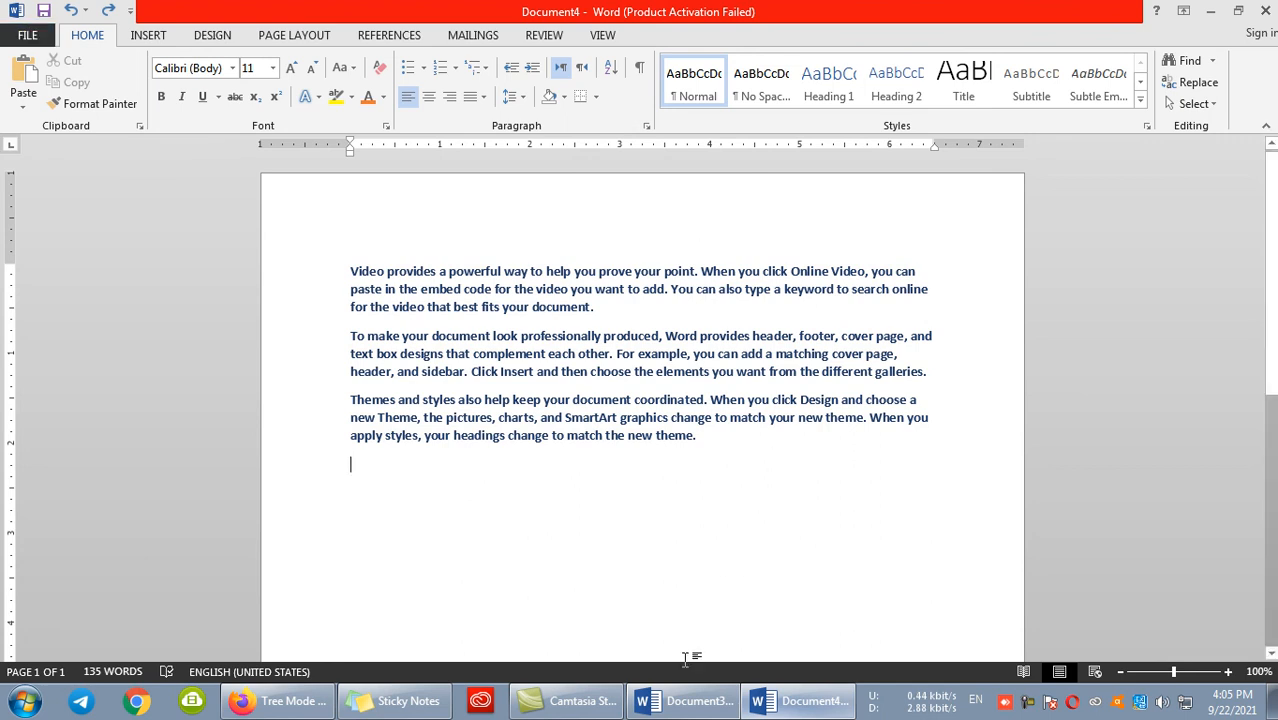
- Add the filler line "Dfjkdlfjdklfjkfkdlfjdklfjdfjdl" and an empty line below the first paragraph in Document3
left_click(685, 701)
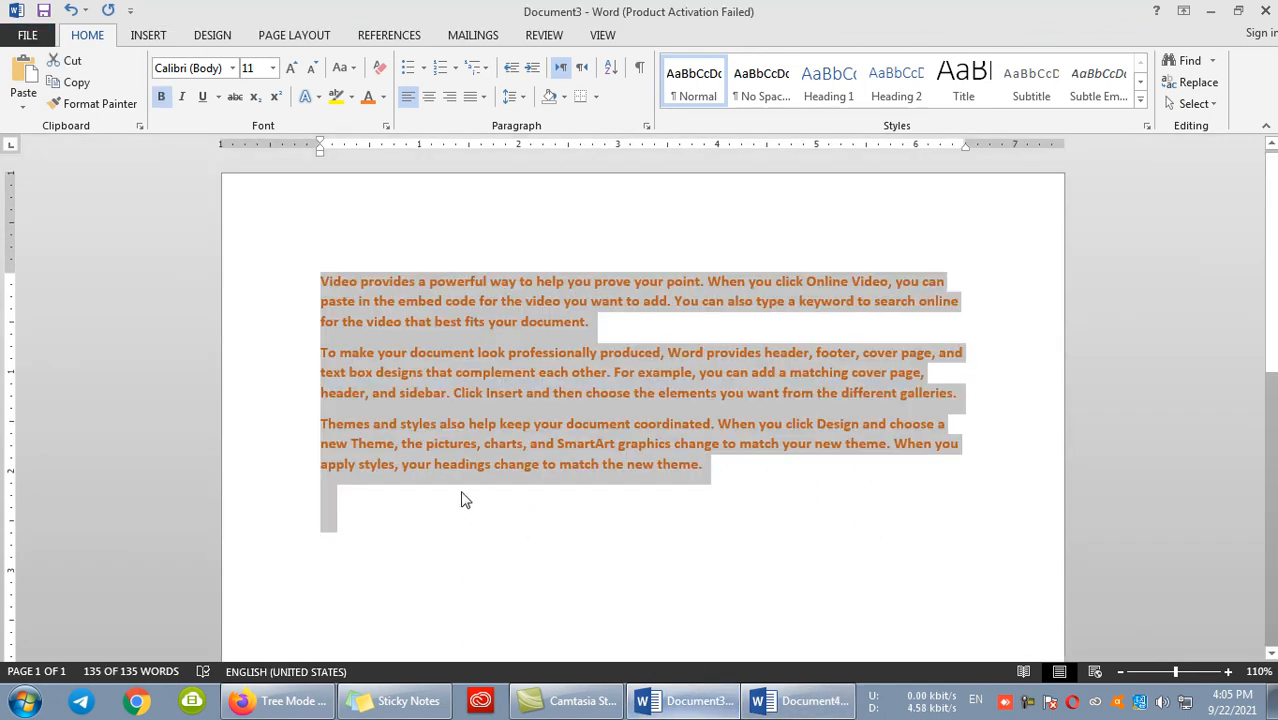
left_click(462, 499)
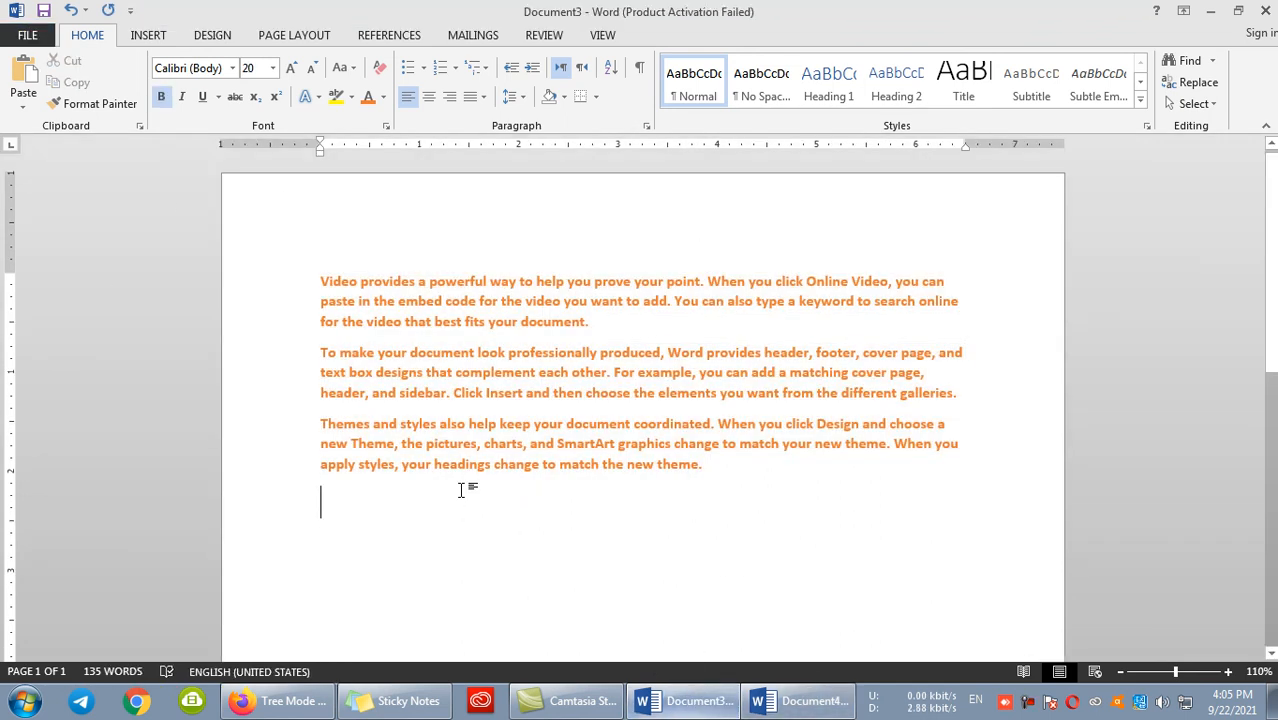
left_click(589, 321)
key("Return")
type("dfjkdlfjdklfjlkdjl")
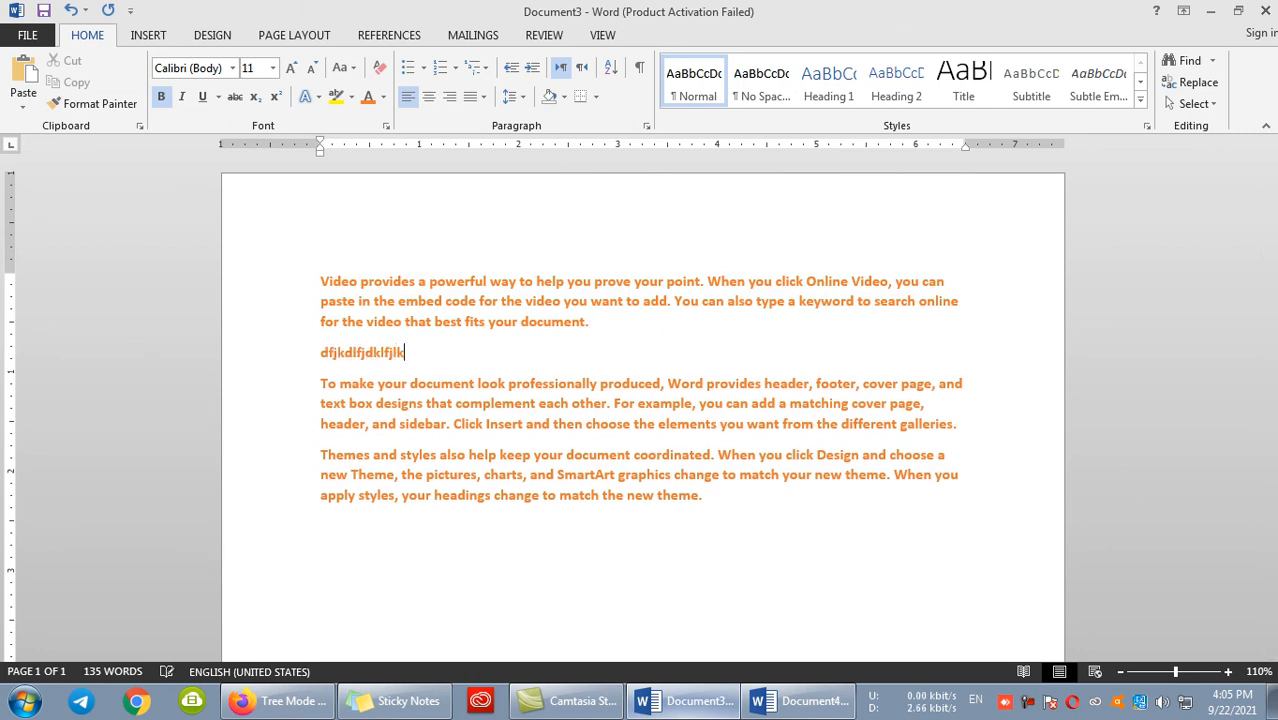
key("BackSpace")
key("BackSpace")
key("BackSpace")
key("BackSpace")
key("BackSpace")
type("fjkfkdlfjdklfjdfjdl")
key("Return")
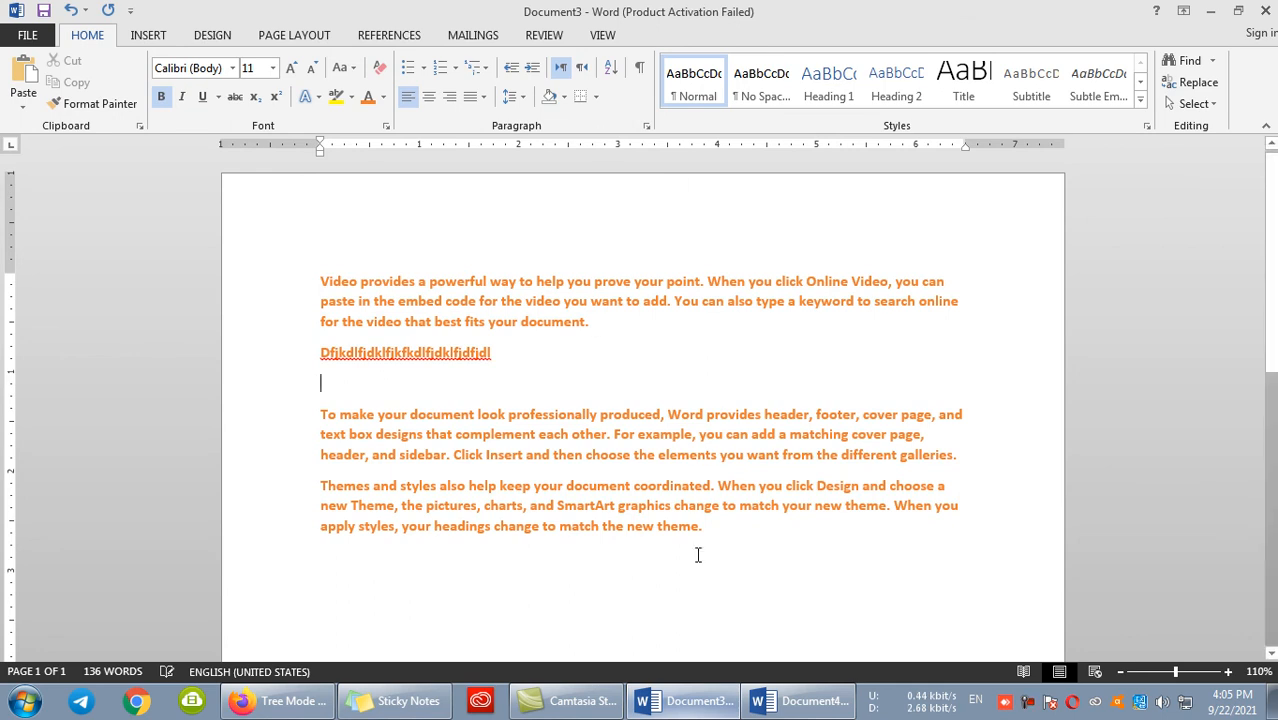
- Update the linked text in Document4 with the color and filler line from the source document
left_click(768, 701)
key("ctrl+b")
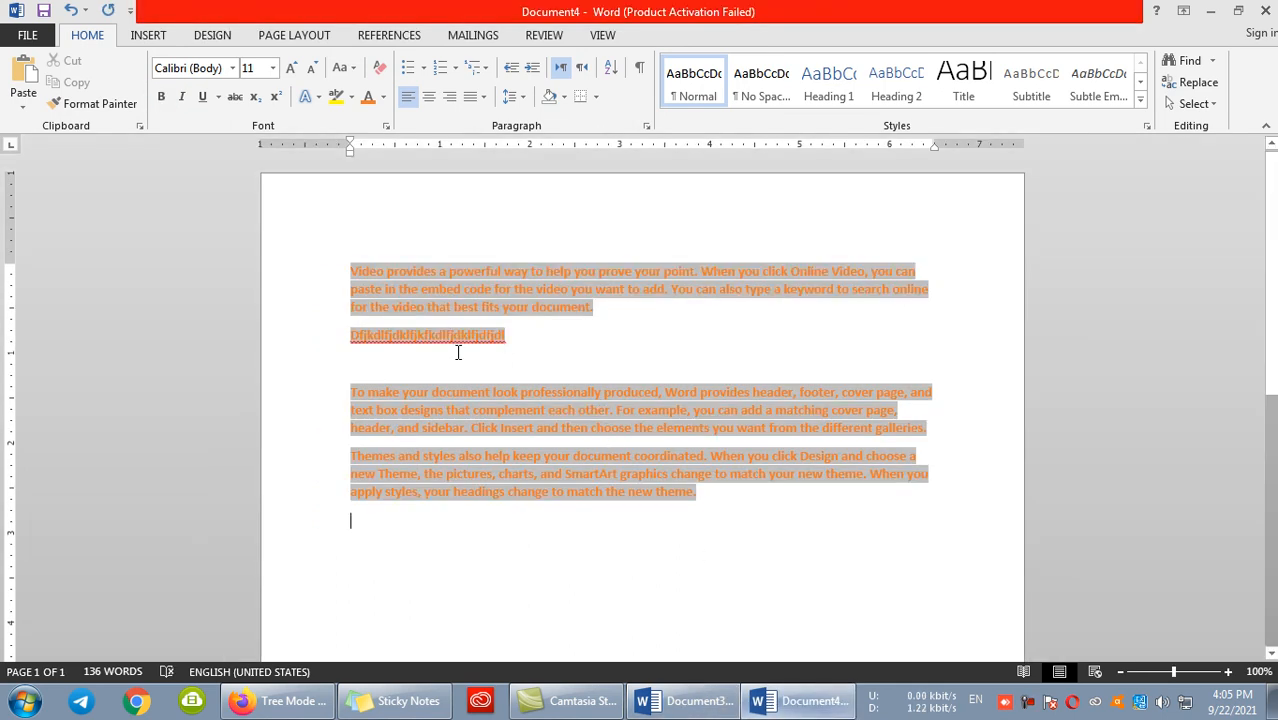
key("ctrl+b")
- Color the first paragraph and the filler line in Document3 black
left_click(670, 700)
left_click_drag(542, 369, 328, 273)
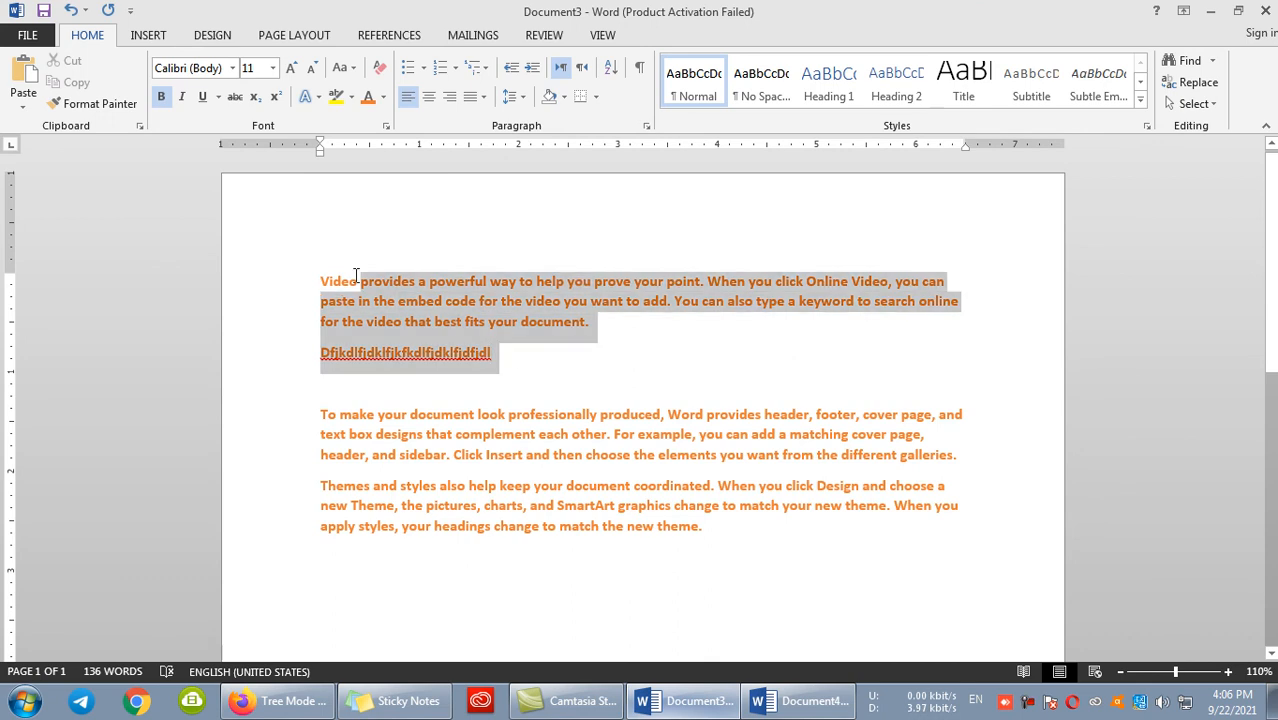
left_click(383, 97)
left_click(386, 165)
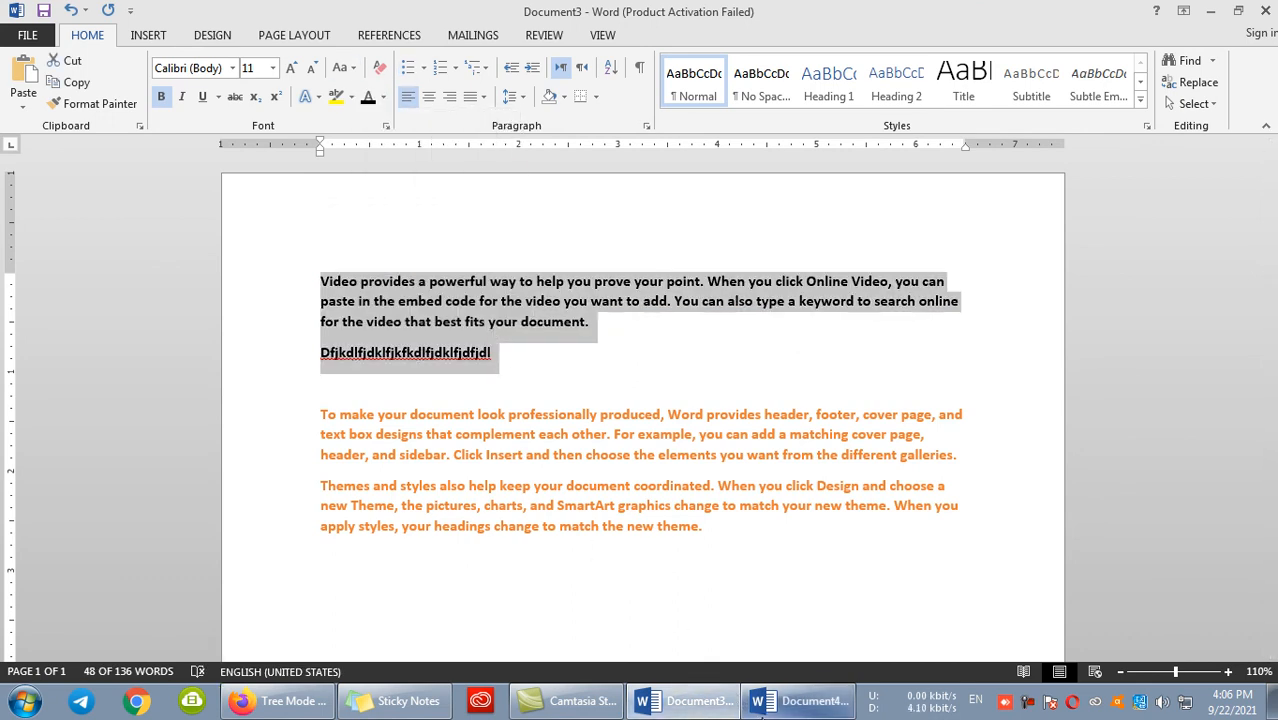
- Insert the line "dkjdklfjkdlfjkldfjdl" followed by an empty line below the existing filler line in Document4's linked text
left_click(765, 703)
left_click_drag(504, 333, 322, 260)
left_click(544, 456)
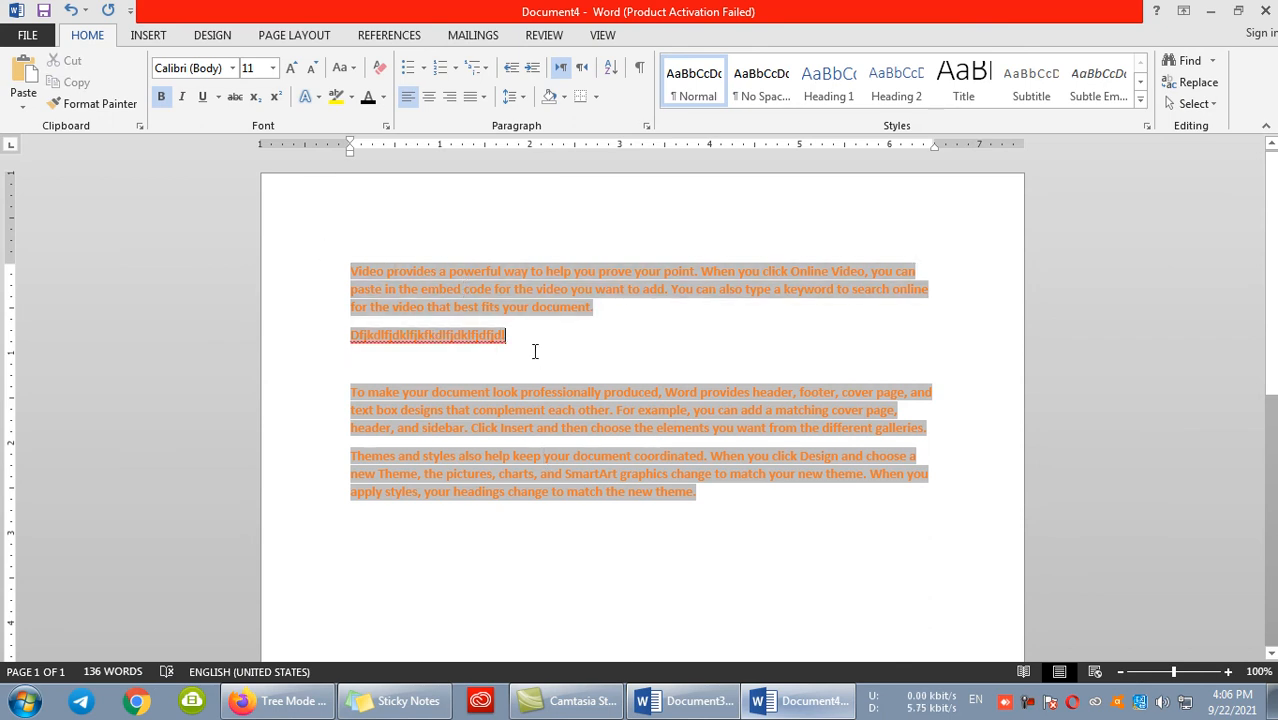
key("Return")
type("dkjdklfjkdlfjkldfjdl")
key("Return")
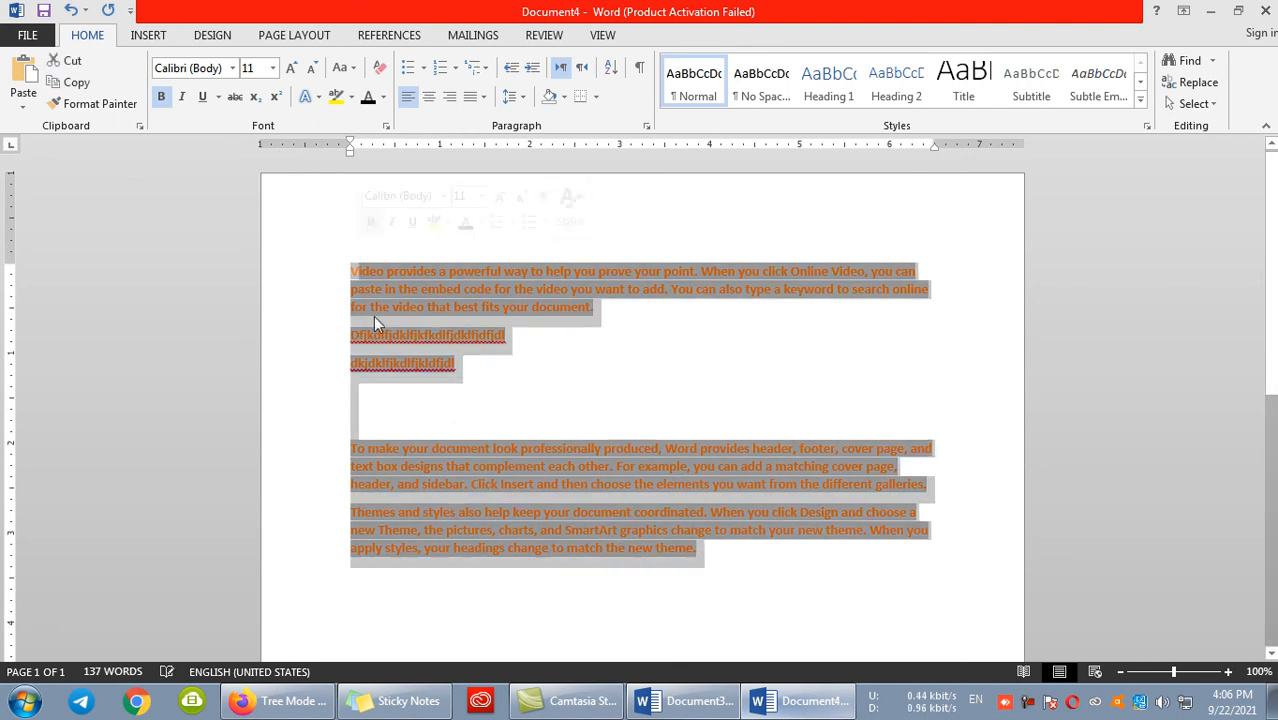
- Check Document3 for the line added in Document4, and review Document4's Paste Special options without pasting
left_click(688, 700)
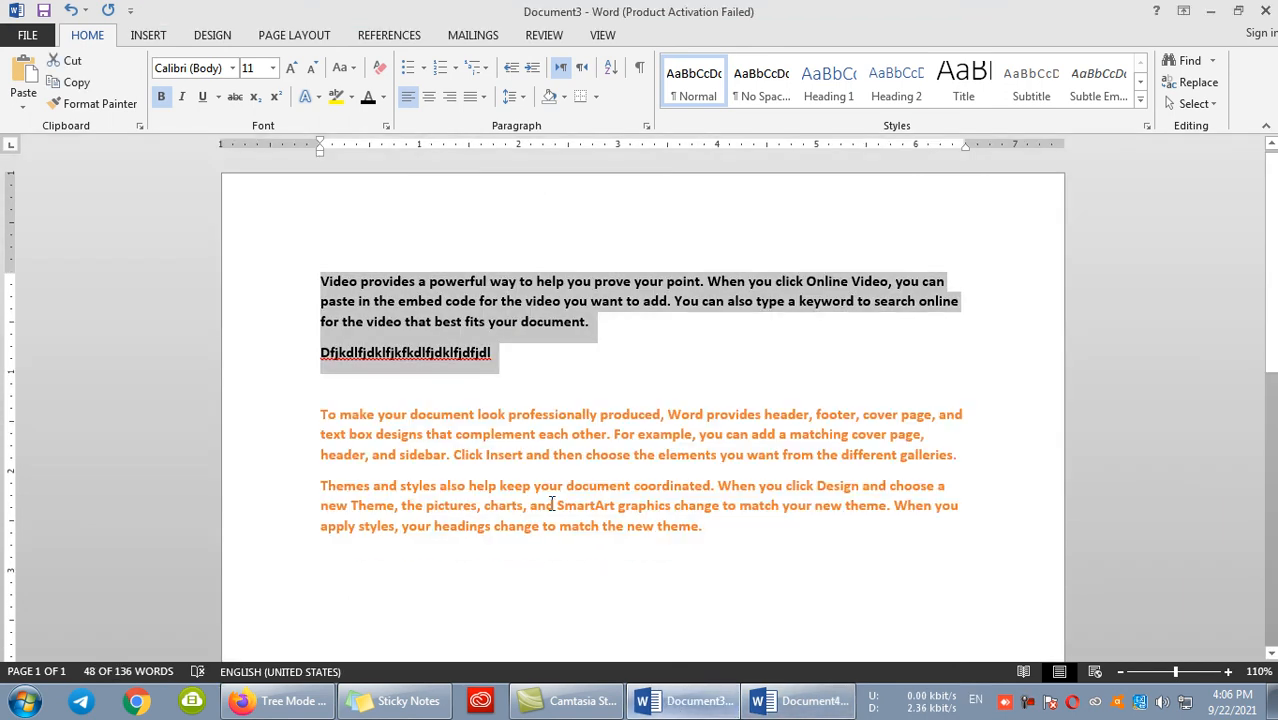
left_click(790, 700)
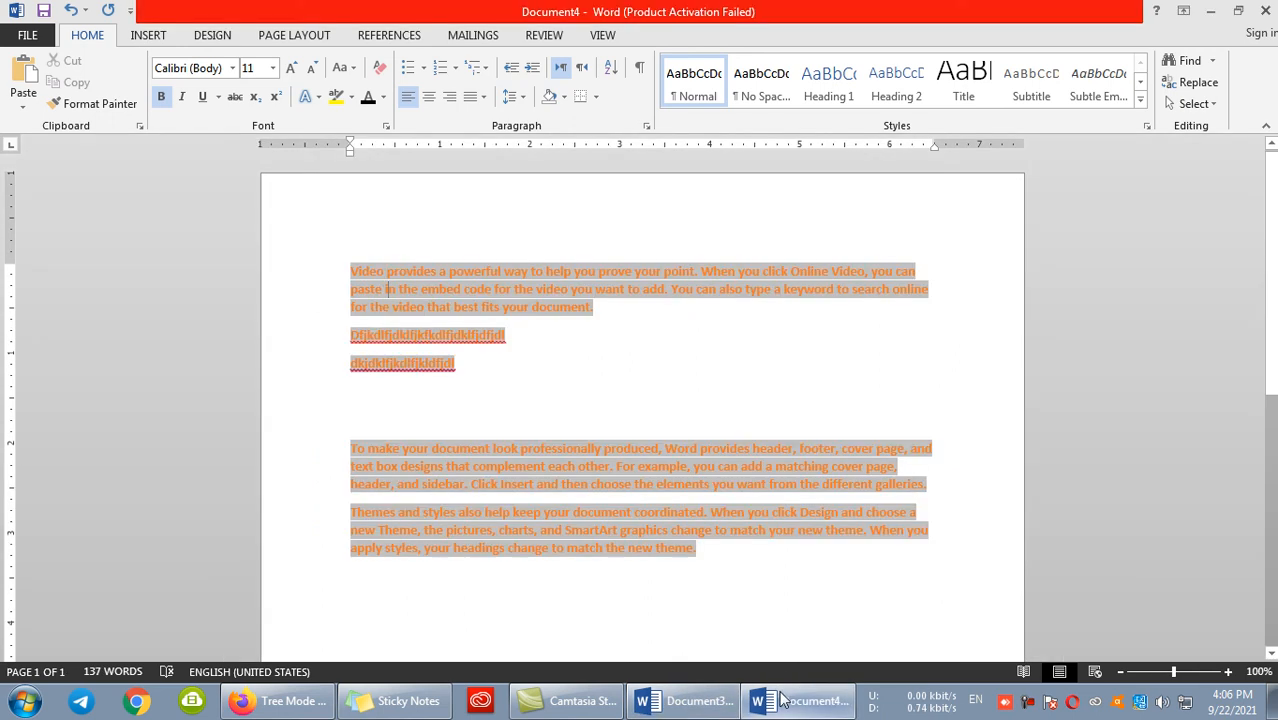
left_click(23, 96)
left_click(55, 180)
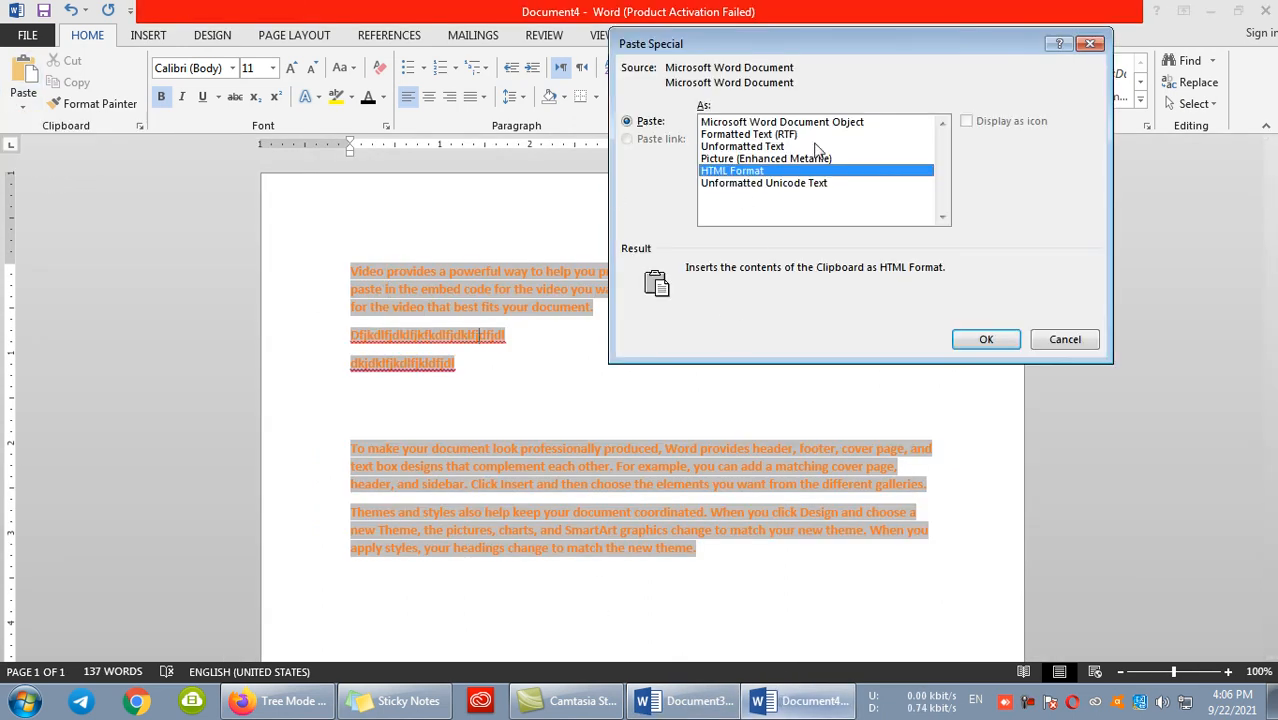
left_click(1064, 340)
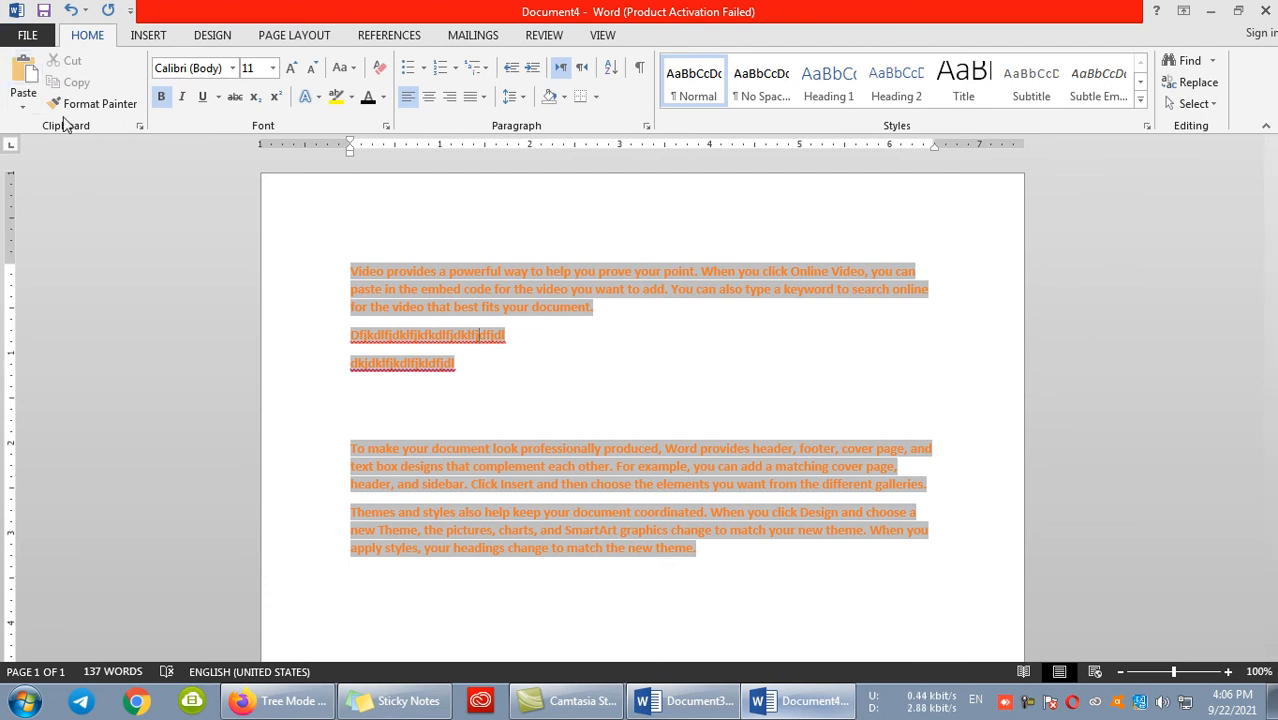